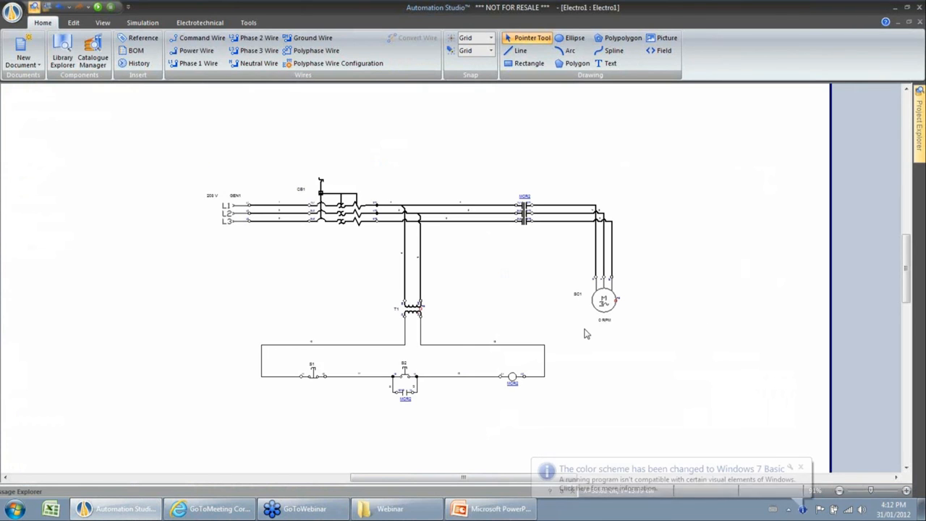
Step: Check the Project Architecture slide in PowerPoint and return to the Electro1 schematic in Automation Studio
{"action": "left_click", "coordinate": [664, 483]}
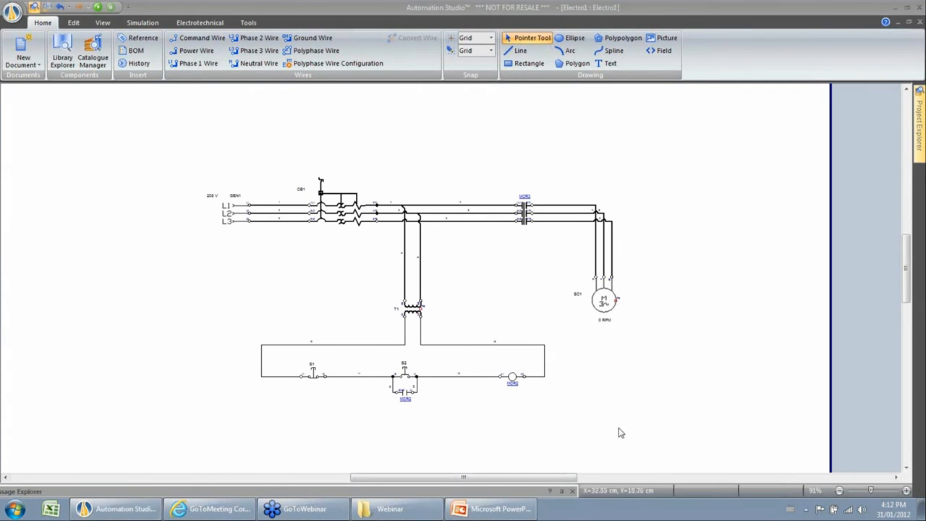
{"action": "scroll", "coordinate": [357, 235], "scroll_direction": "down", "scroll_amount": 3}
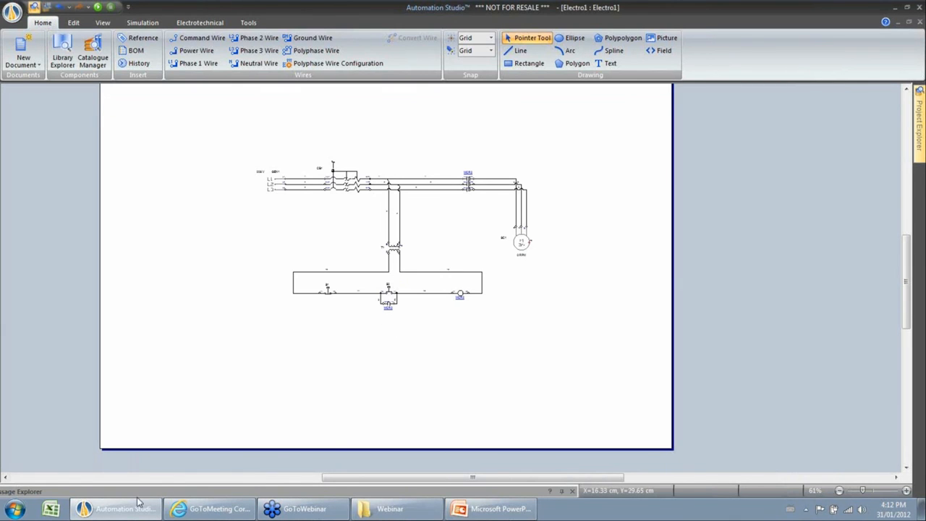
{"action": "mouse_move", "coordinate": [130, 506]}
{"action": "left_click_drag", "start_coordinate": [593, 232], "coordinate": [639, 256]}
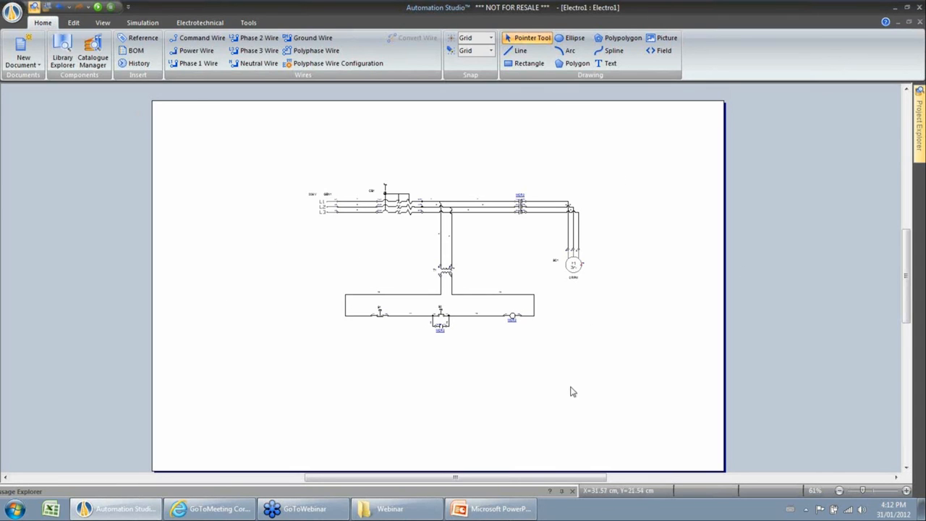
{"action": "left_click", "coordinate": [513, 508]}
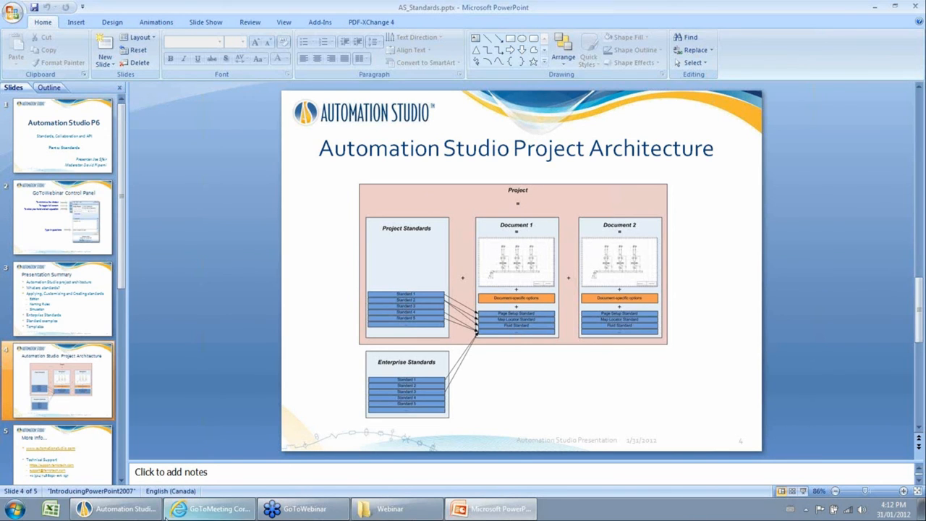
{"action": "left_click", "coordinate": [116, 509]}
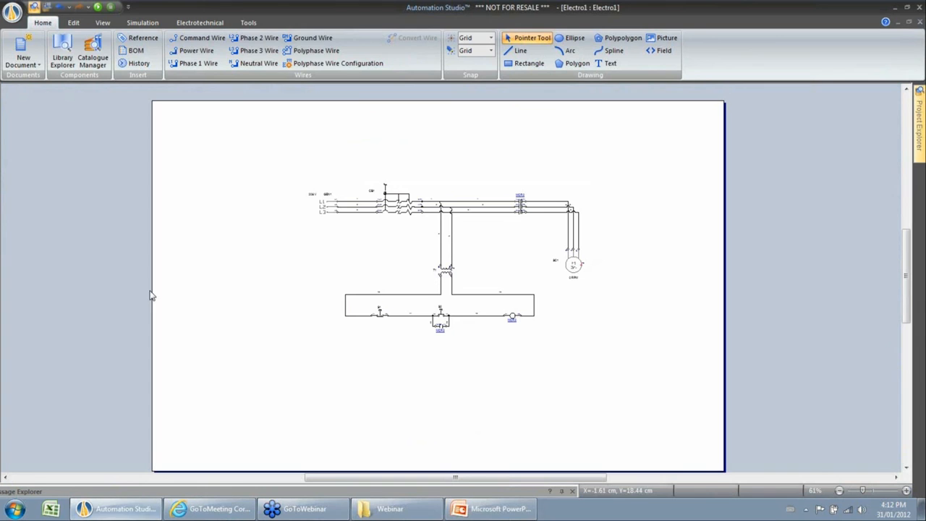
Step: Open the properties of the Electro1 document and show its default values
{"action": "right_click", "coordinate": [230, 259]}
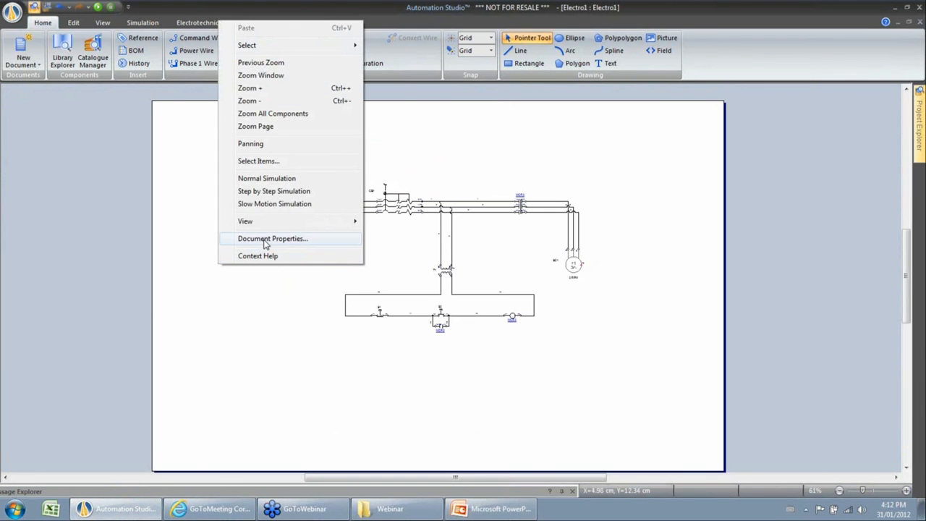
{"action": "left_click", "coordinate": [316, 240]}
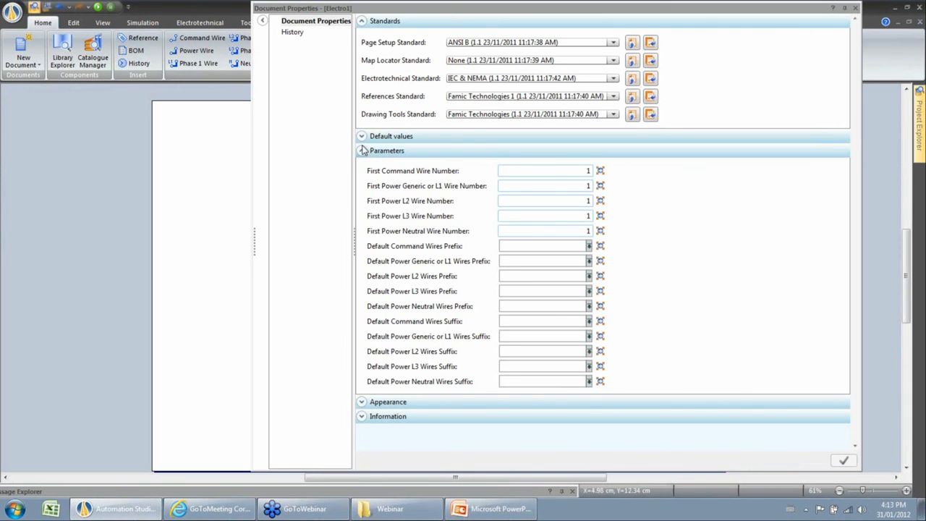
{"action": "left_click", "coordinate": [362, 137]}
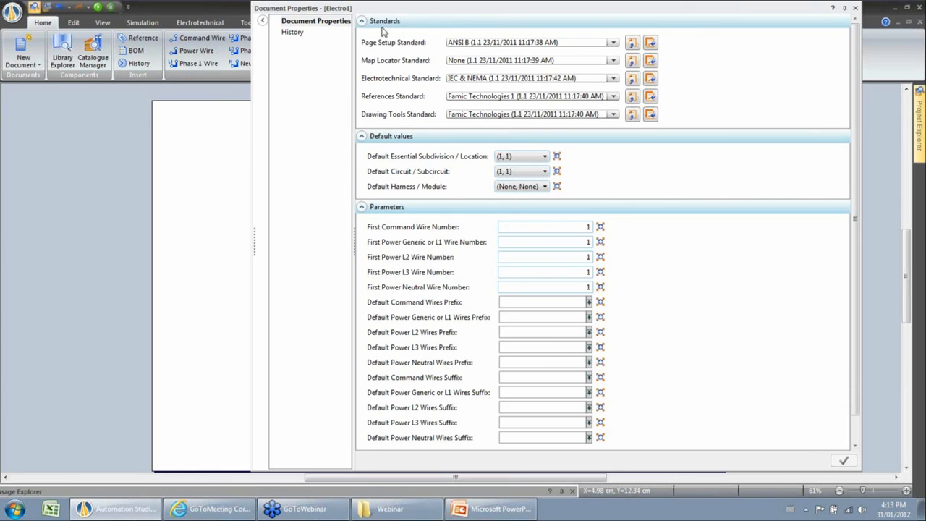
{"action": "left_click", "coordinate": [330, 22]}
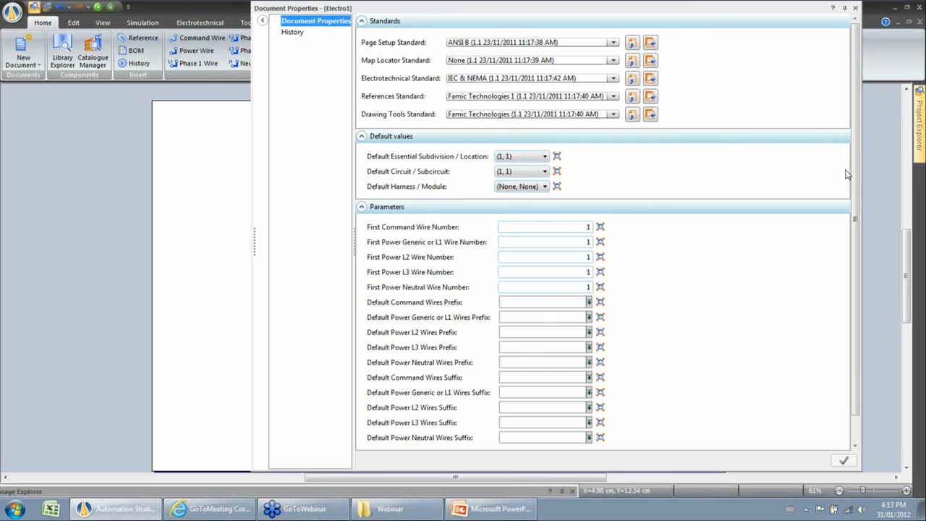
Step: Expand and examine the Appearance and Information settings of the document
{"action": "scroll", "coordinate": [418, 434], "scroll_direction": "down", "scroll_amount": 1}
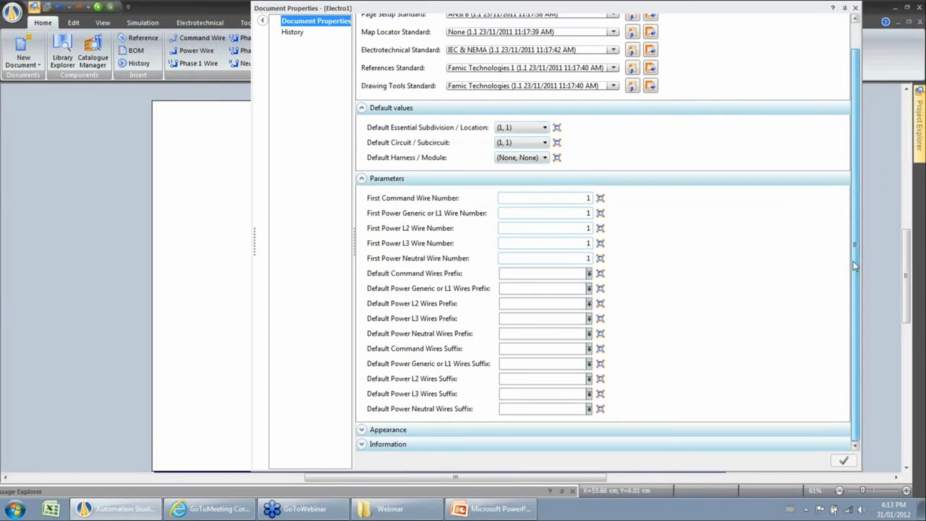
{"action": "left_click", "coordinate": [361, 431]}
{"action": "scroll", "coordinate": [383, 423], "scroll_direction": "down", "scroll_amount": 5}
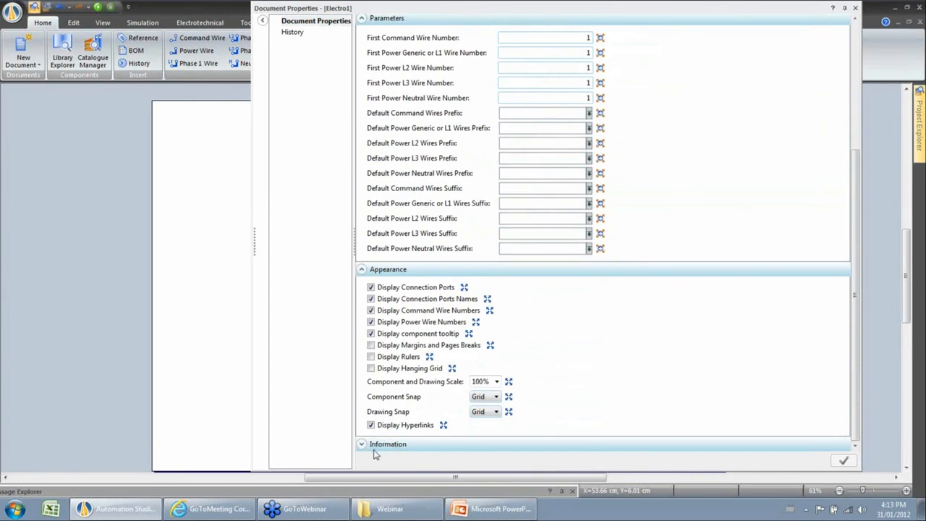
{"action": "left_click", "coordinate": [369, 444]}
{"action": "scroll", "coordinate": [448, 347], "scroll_direction": "down", "scroll_amount": 4}
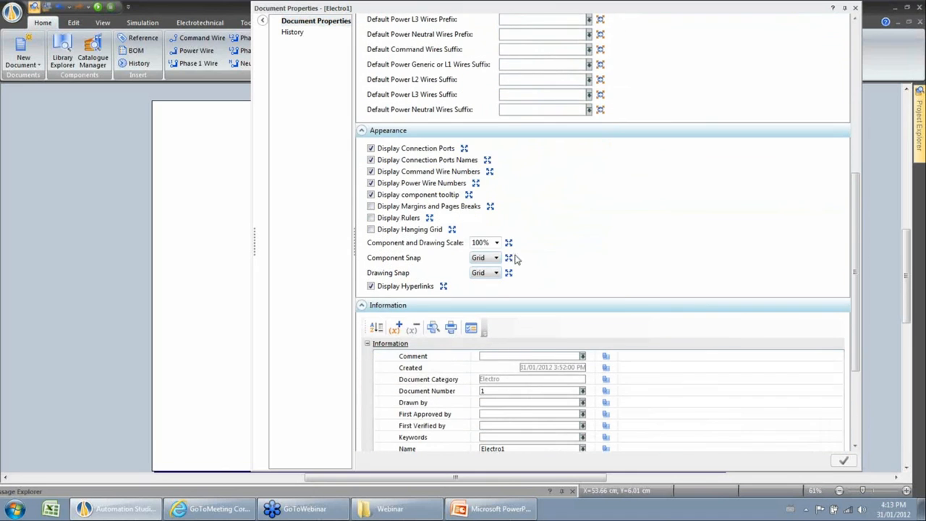
{"action": "left_click_drag", "start_coordinate": [856, 298], "coordinate": [861, 123]}
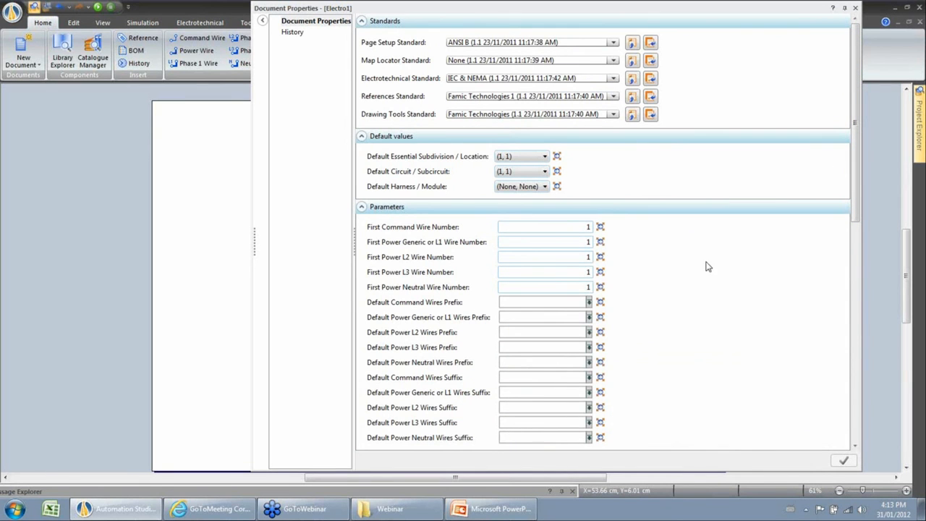
Step: Collapse every document property section except Standards and move the properties window aside to uncover the schematic
{"action": "left_click", "coordinate": [361, 136]}
{"action": "left_click", "coordinate": [361, 150]}
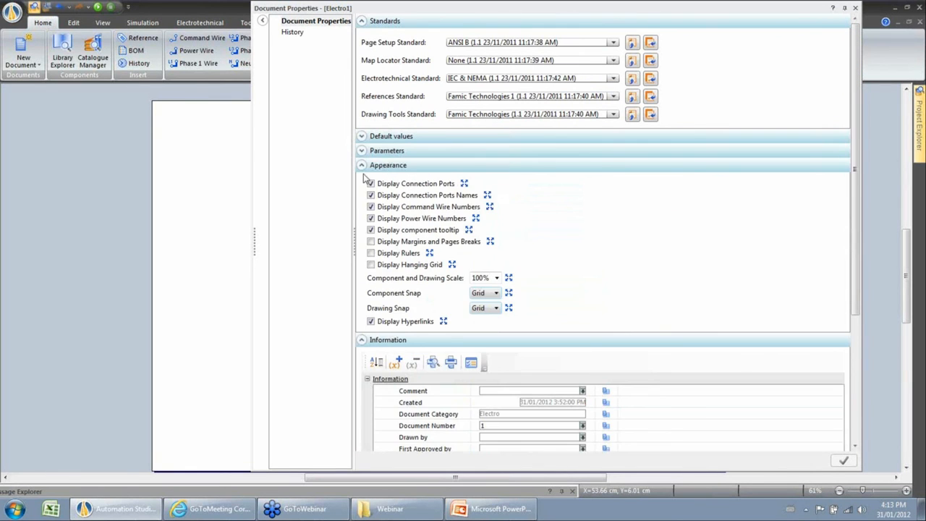
{"action": "left_click", "coordinate": [362, 165]}
{"action": "left_click", "coordinate": [362, 179]}
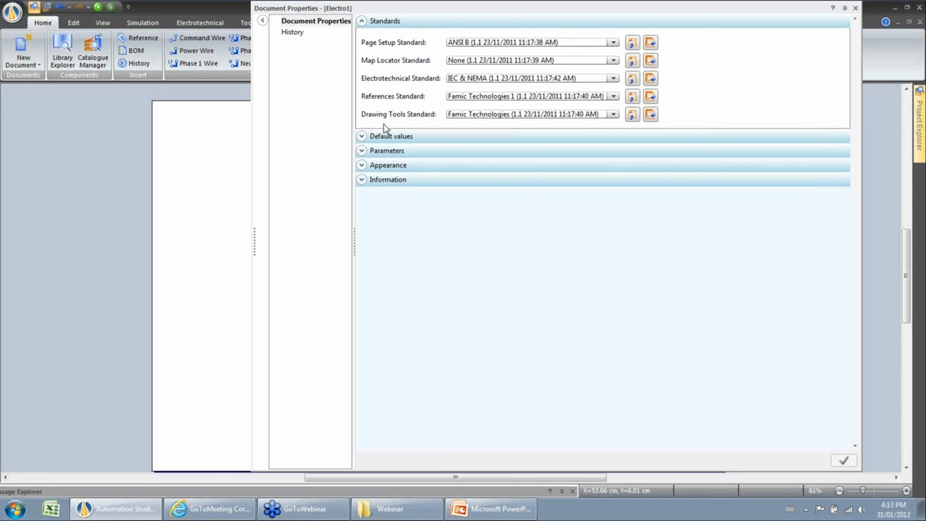
{"action": "left_click_drag", "start_coordinate": [457, 11], "coordinate": [229, 22]}
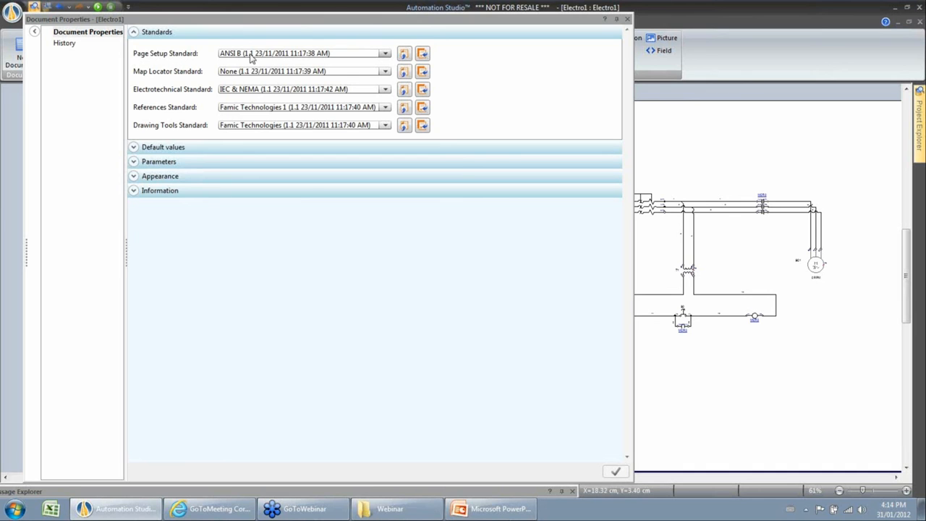
Step: Look through the available page setup standards, keeping ANSI B selected for the document
{"action": "left_click", "coordinate": [384, 55]}
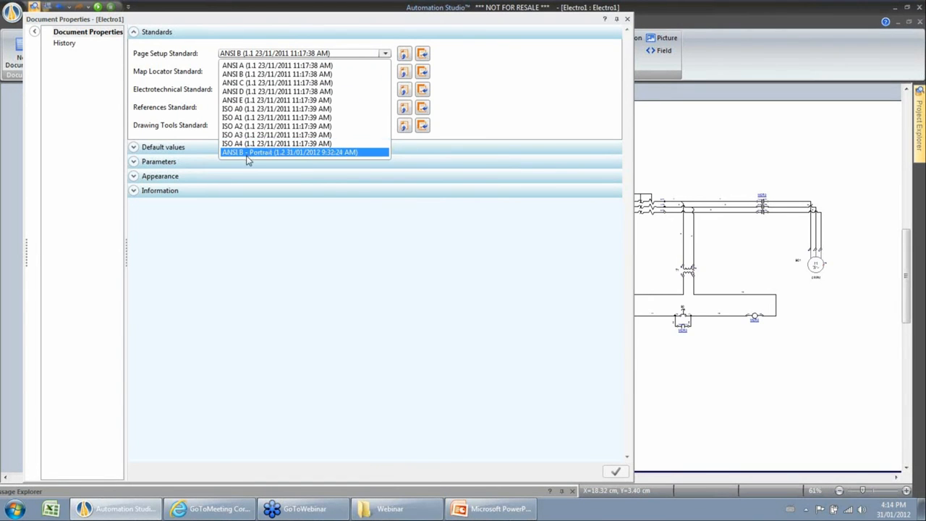
{"action": "left_click", "coordinate": [456, 75]}
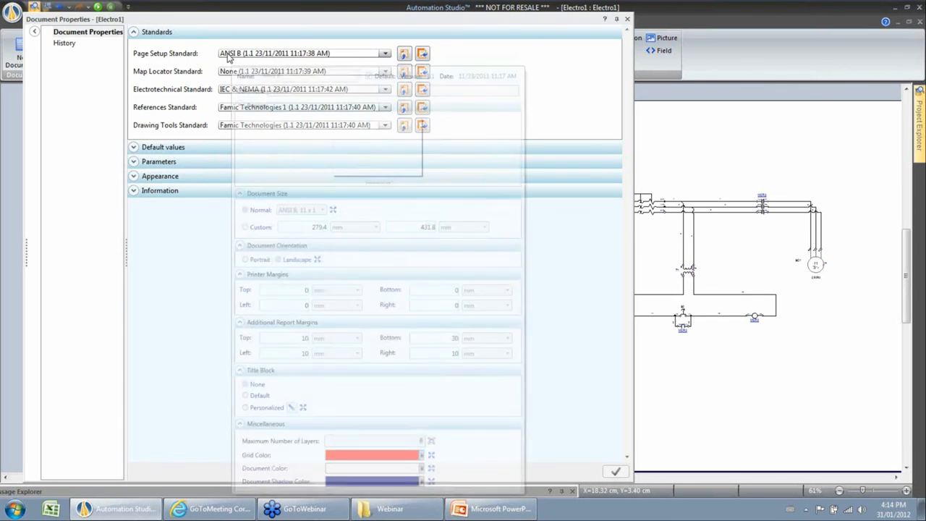
{"action": "left_click", "coordinate": [235, 56]}
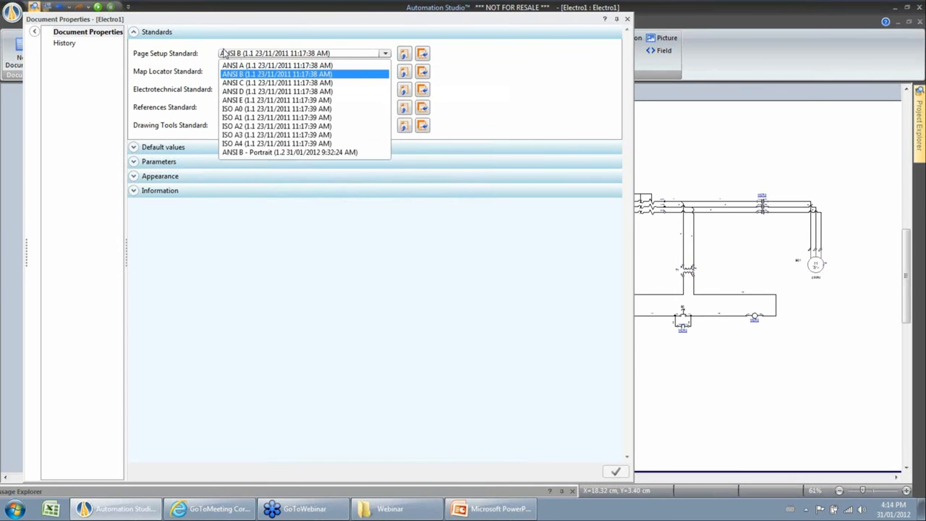
{"action": "left_click", "coordinate": [248, 76]}
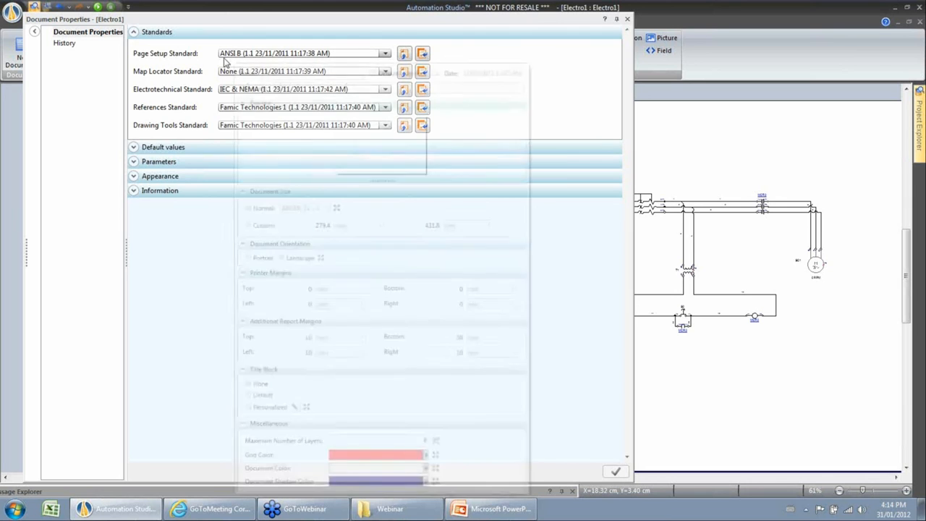
Step: Open the ANSI B page setup standard for editing and expand its margin, document size and preview sections
{"action": "left_click", "coordinate": [404, 55]}
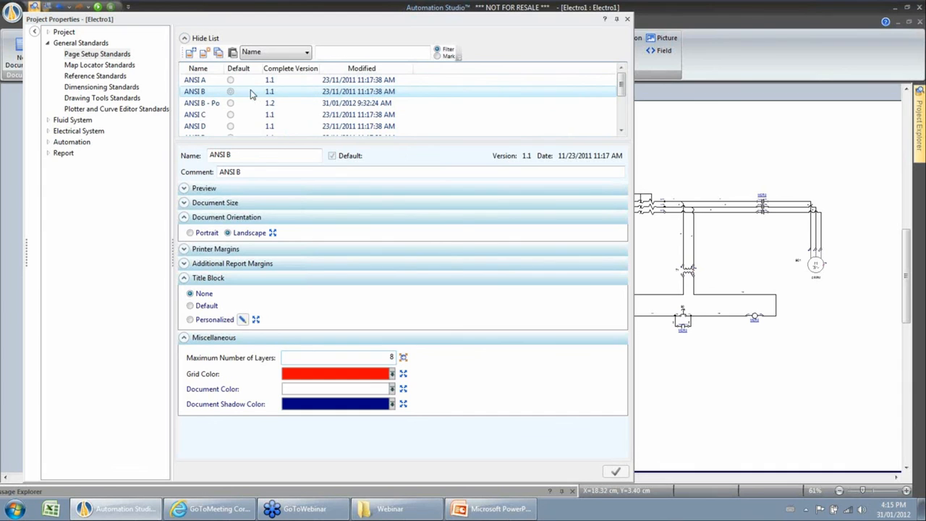
{"action": "left_click", "coordinate": [184, 264]}
{"action": "left_click", "coordinate": [183, 249]}
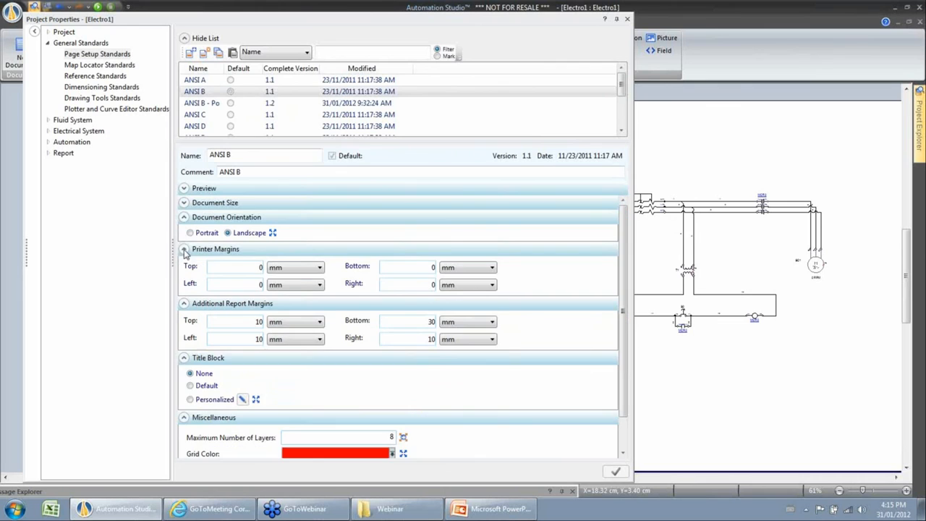
{"action": "left_click", "coordinate": [184, 203]}
{"action": "left_click", "coordinate": [184, 189]}
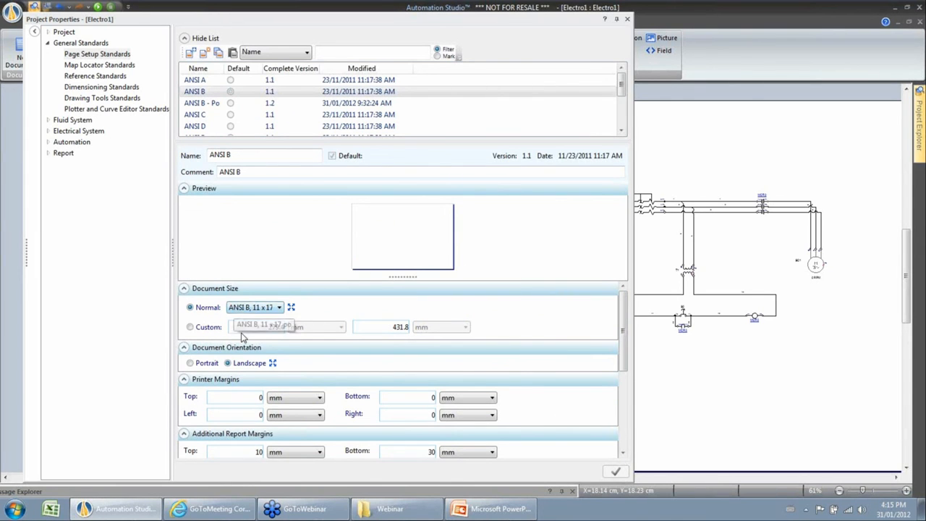
Step: Collapse the preview and look through the predefined document sizes for the ANSI B standard
{"action": "left_click", "coordinate": [183, 188]}
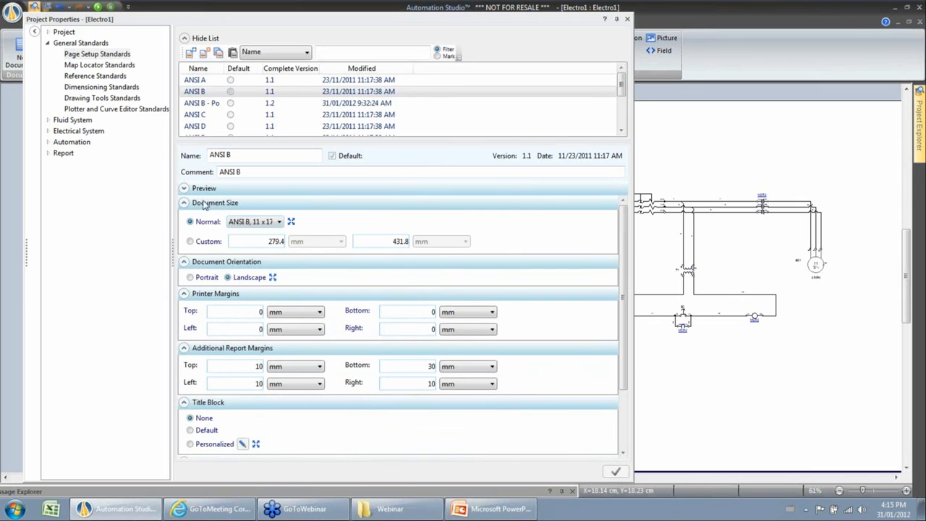
{"action": "left_click", "coordinate": [278, 223]}
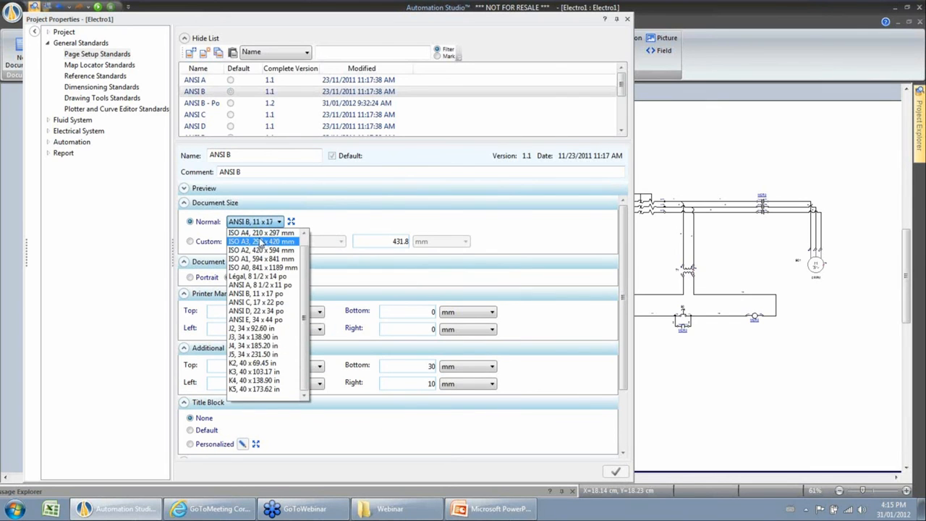
{"action": "left_click", "coordinate": [351, 228]}
Step: Give the ANSI B standard a custom document size of 15 in. by 9 in
{"action": "left_click", "coordinate": [190, 242]}
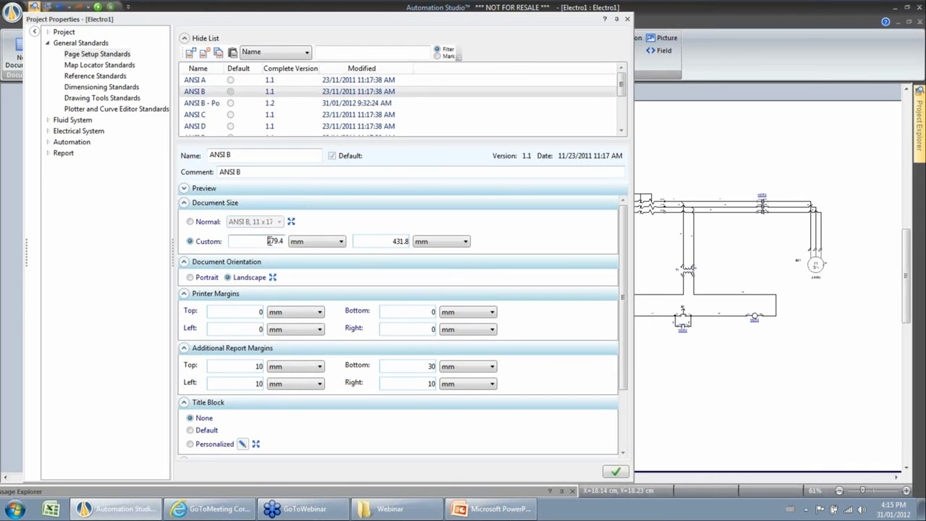
{"action": "left_click", "coordinate": [305, 244]}
{"action": "left_click", "coordinate": [295, 278]}
{"action": "left_click", "coordinate": [265, 239]}
{"action": "left_click_drag", "start_coordinate": [273, 242], "coordinate": [326, 247]}
{"action": "type", "text": "15"}
{"action": "left_click", "coordinate": [428, 244]}
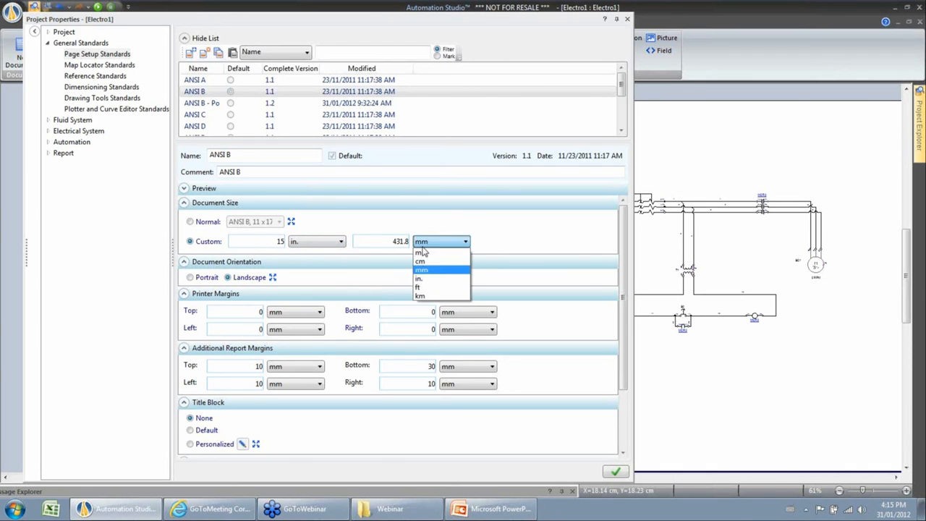
{"action": "left_click", "coordinate": [419, 284]}
{"action": "left_click_drag", "start_coordinate": [381, 241], "coordinate": [430, 247]}
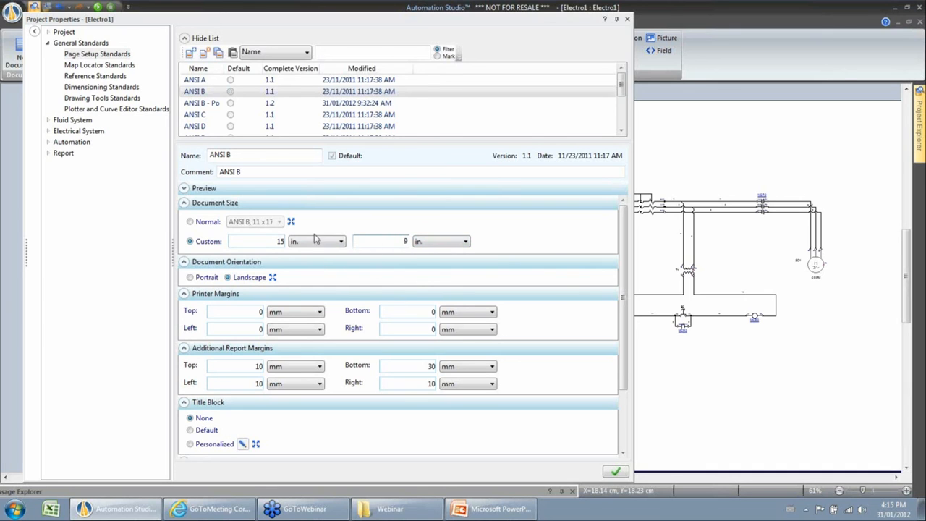
{"action": "left_click", "coordinate": [265, 240]}
{"action": "left_click", "coordinate": [190, 277]}
Step: Set the top and left printer margins to 1 in. each
{"action": "left_click", "coordinate": [255, 317]}
{"action": "left_click", "coordinate": [293, 314]}
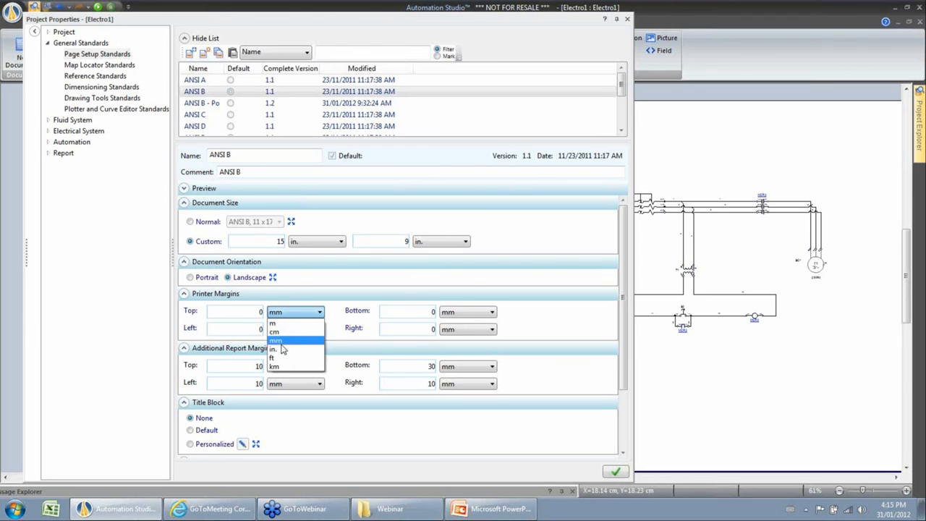
{"action": "left_click", "coordinate": [289, 334]}
{"action": "type", "text": "1"}
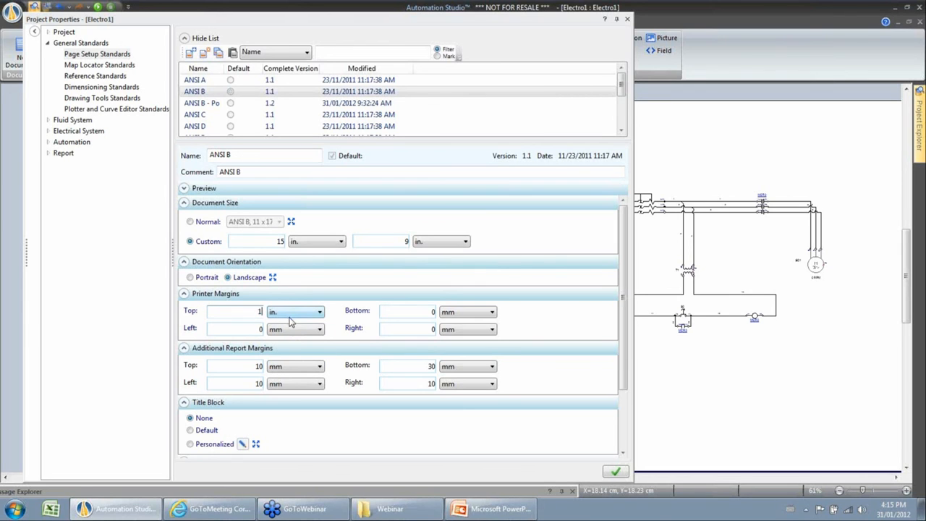
{"action": "left_click", "coordinate": [292, 329]}
{"action": "left_click", "coordinate": [289, 352]}
{"action": "left_click", "coordinate": [250, 329]}
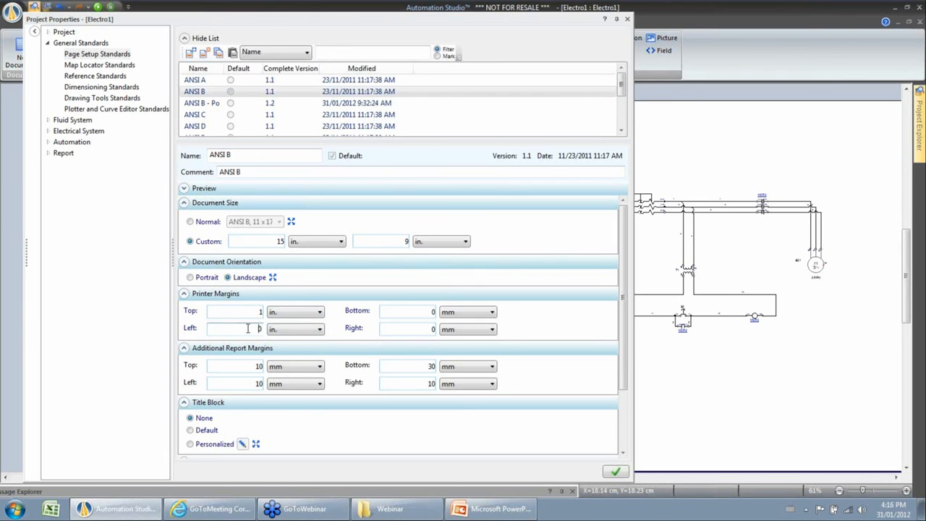
{"action": "type", "text": "1"}
{"action": "left_click", "coordinate": [289, 330]}
Step: Set the bottom and right printer margins to 1 in. each, and collapse both margin sections
{"action": "left_click", "coordinate": [414, 320]}
{"action": "left_click", "coordinate": [466, 312]}
{"action": "left_click", "coordinate": [456, 348]}
{"action": "left_click", "coordinate": [416, 310]}
{"action": "type", "text": "1"}
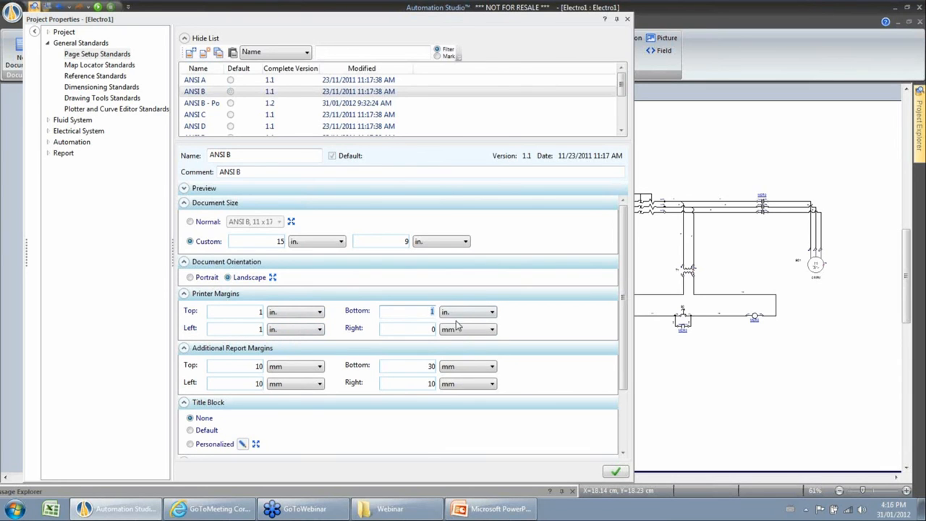
{"action": "left_click", "coordinate": [467, 329]}
{"action": "left_click", "coordinate": [452, 364]}
{"action": "left_click", "coordinate": [427, 330]}
{"action": "type", "text": "1"}
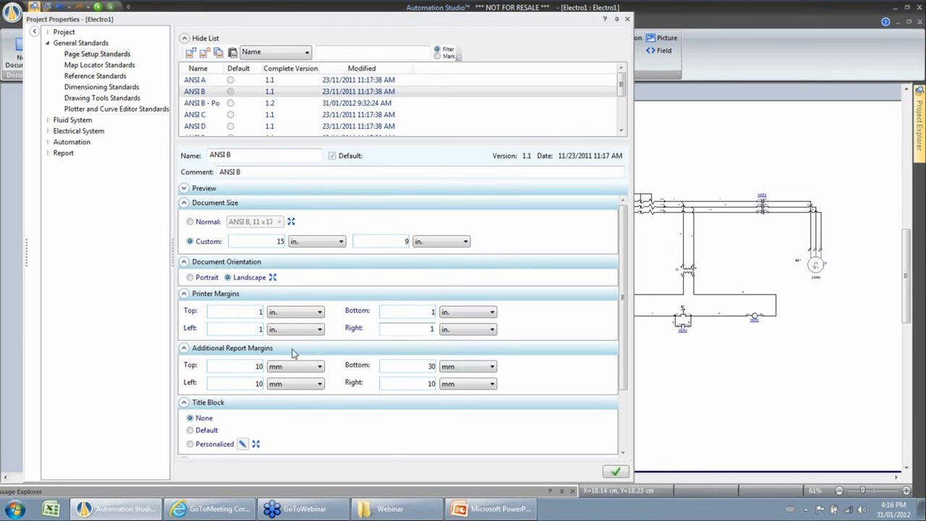
{"action": "left_click", "coordinate": [185, 295]}
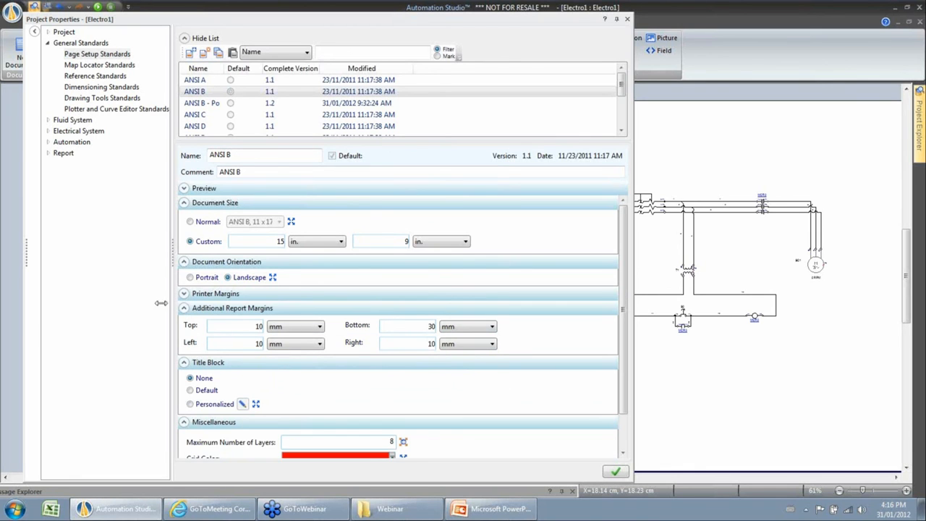
{"action": "left_click", "coordinate": [183, 309]}
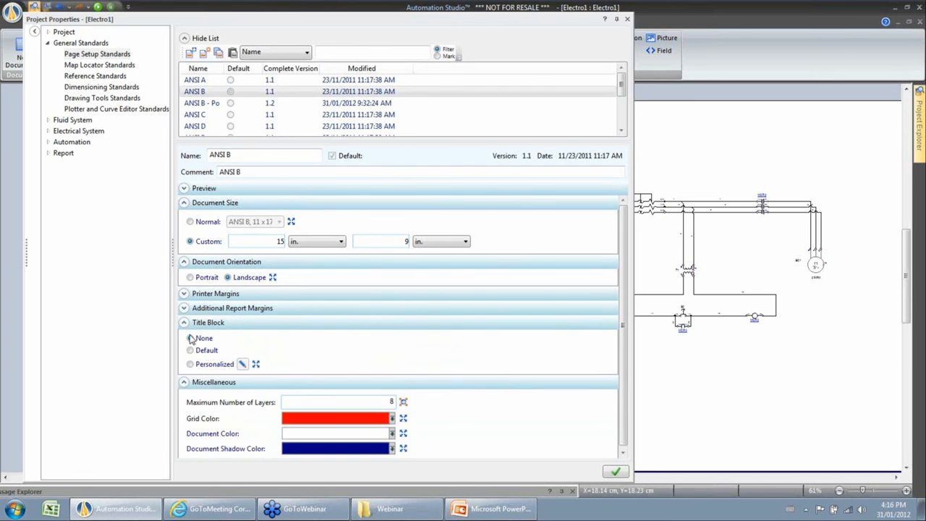
Step: Set the ANSI B standard's document color to gray and its maximum number of layers to 12, and save the changes
{"action": "left_click", "coordinate": [185, 322]}
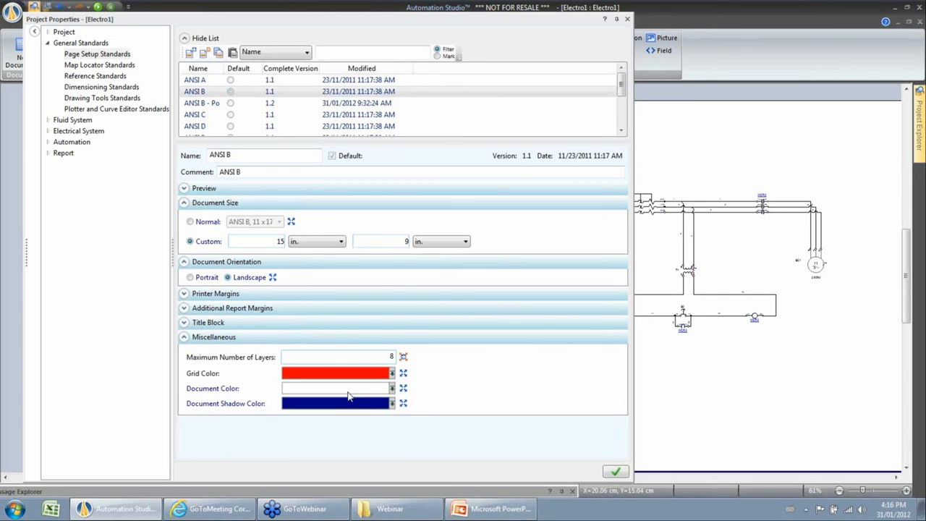
{"action": "left_click", "coordinate": [391, 389]}
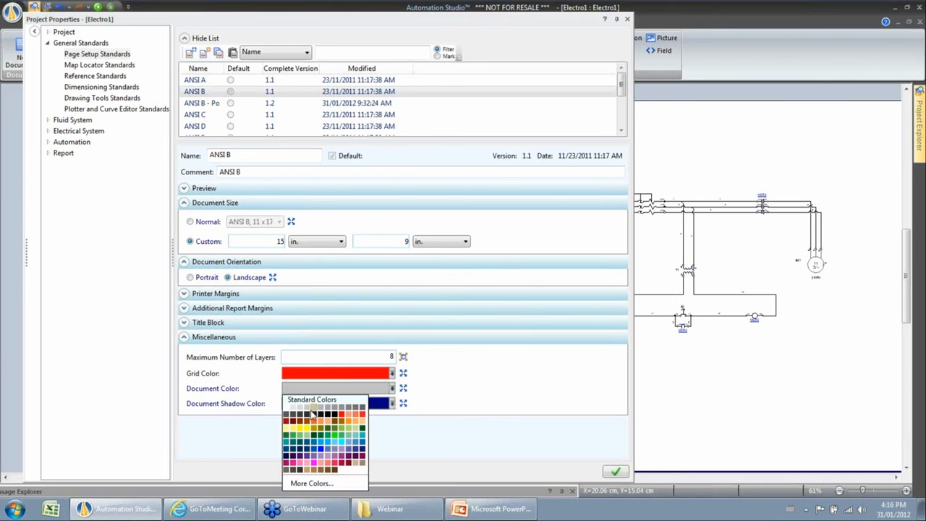
{"action": "left_click", "coordinate": [331, 408]}
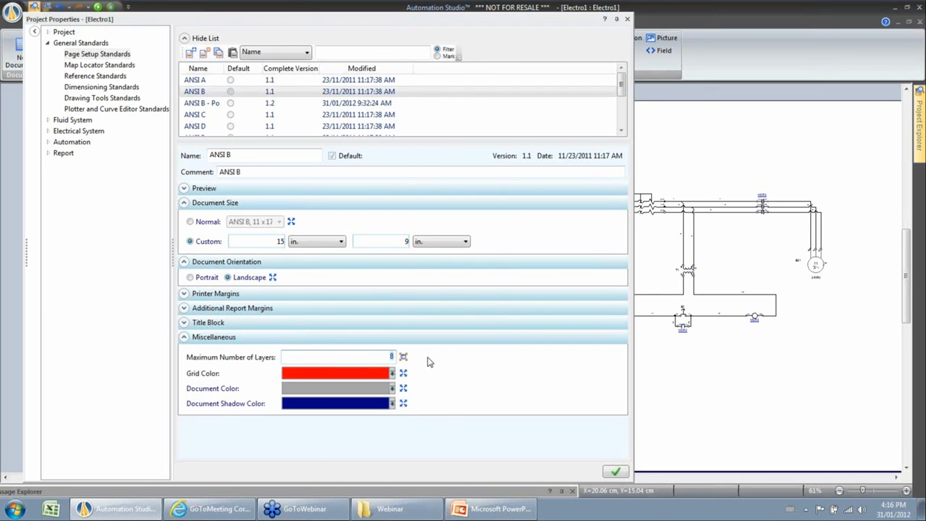
{"action": "type", "text": "12"}
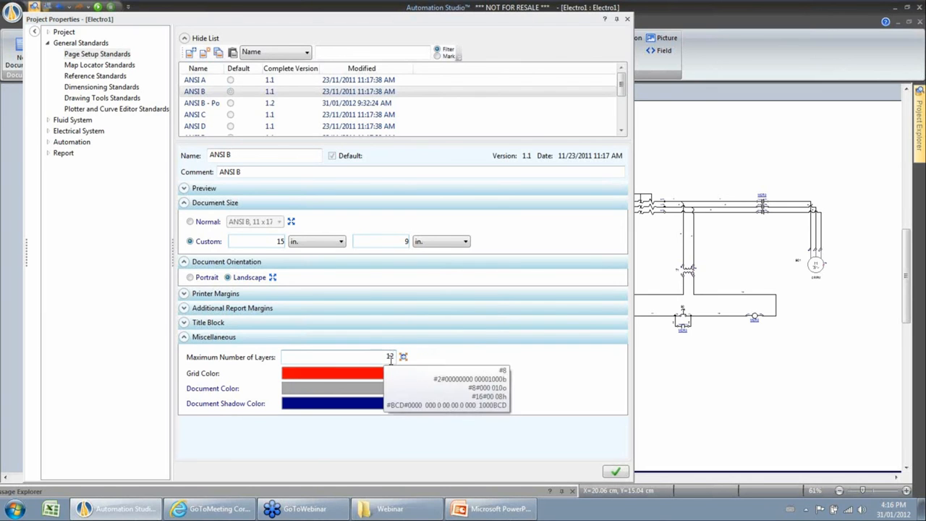
{"action": "left_click", "coordinate": [616, 474]}
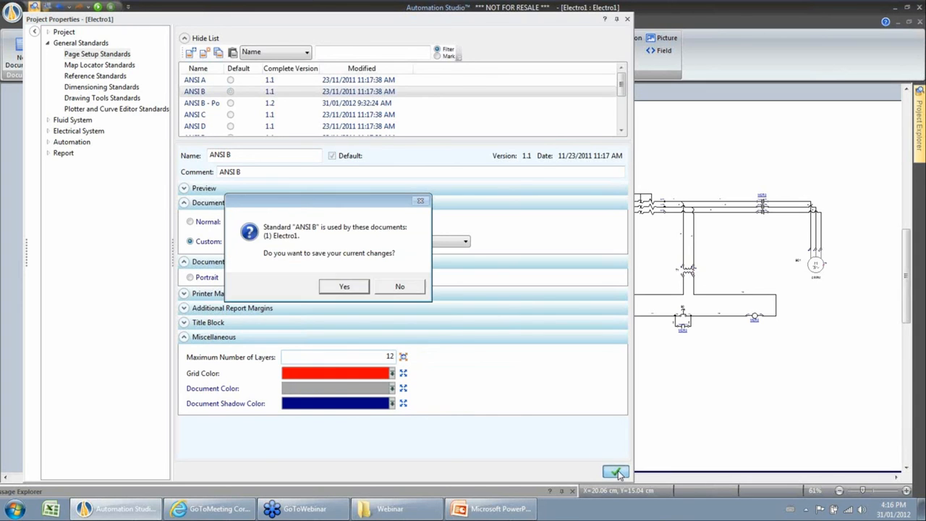
{"action": "left_click", "coordinate": [329, 287]}
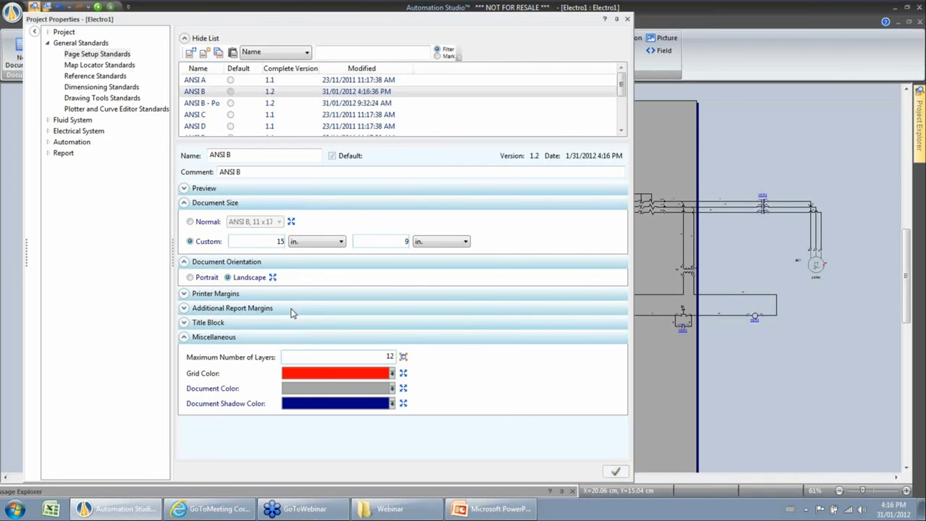
{"action": "left_click", "coordinate": [626, 18]}
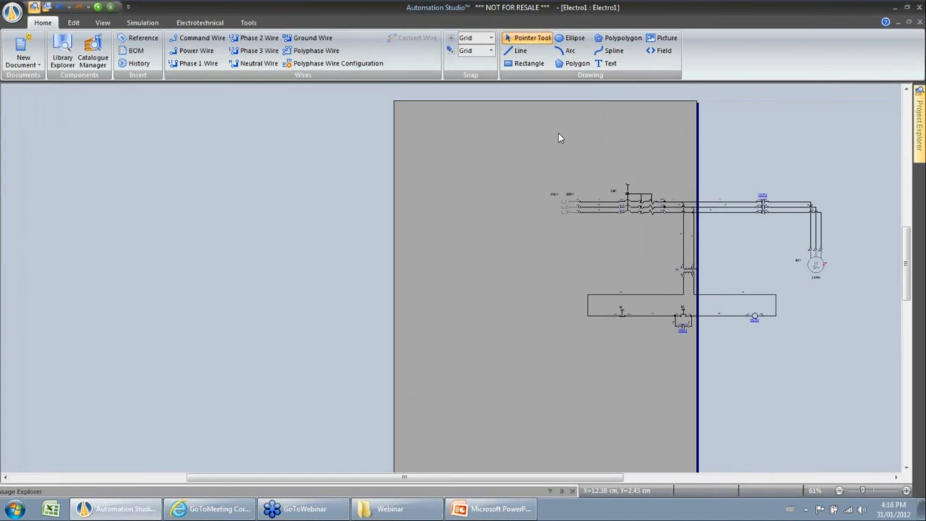
Step: Select the whole electrical schematic and move it so that it lies entirely within the resized page
{"action": "scroll", "coordinate": [567, 135], "scroll_direction": "down", "scroll_amount": 2}
{"action": "left_click_drag", "start_coordinate": [513, 137], "coordinate": [782, 287]}
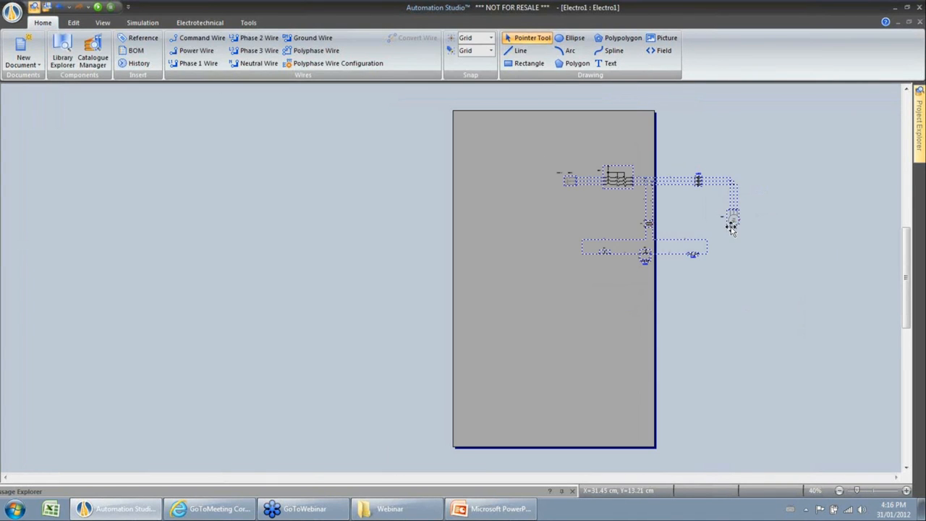
{"action": "left_click_drag", "start_coordinate": [698, 233], "coordinate": [598, 274]}
{"action": "left_click", "coordinate": [615, 180]}
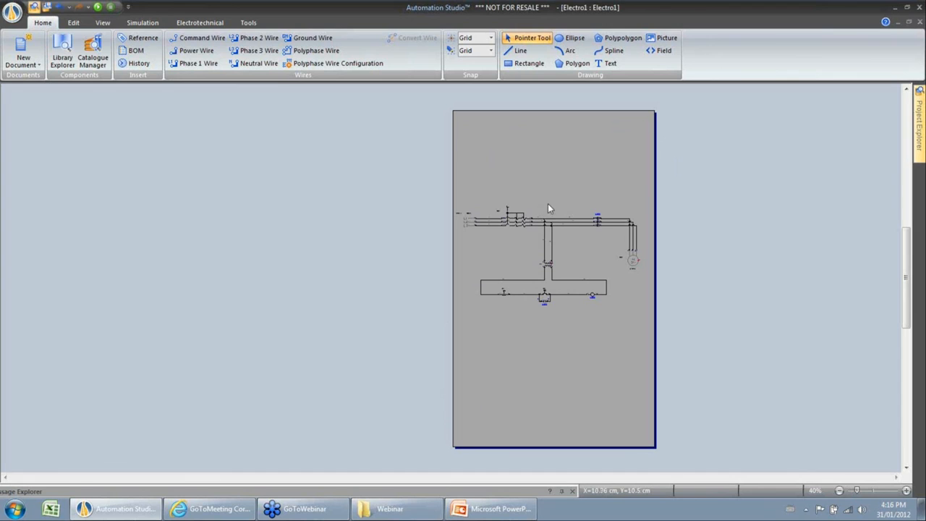
Step: Check the page setup standard assigned in the Electro1 document's properties
{"action": "right_click", "coordinate": [535, 159]}
{"action": "left_click", "coordinate": [572, 379]}
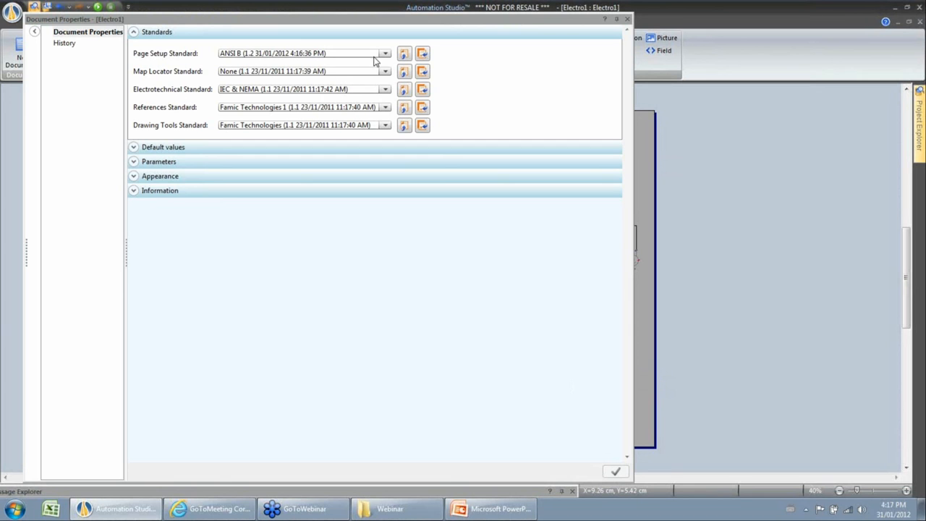
{"action": "left_click", "coordinate": [626, 18]}
Step: Create a new electrotechnical diagram in the project with the default standards
{"action": "left_click", "coordinate": [21, 59]}
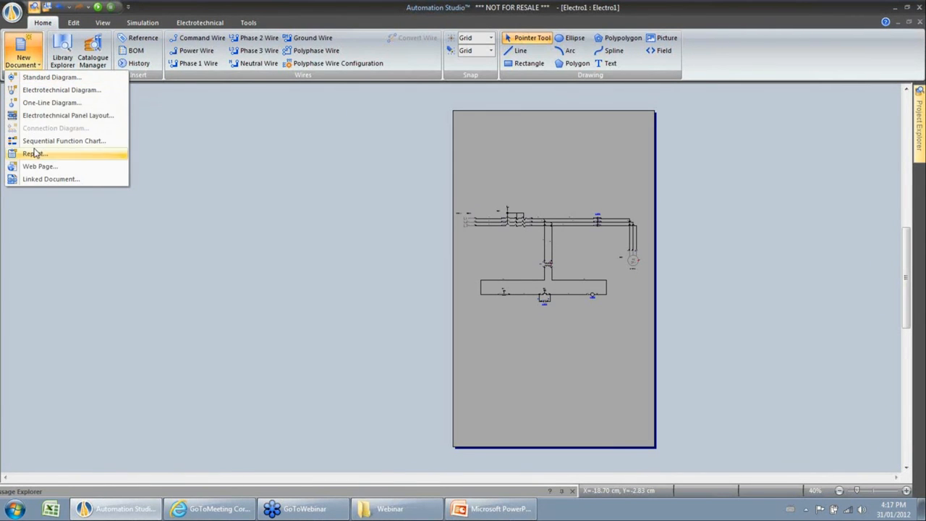
{"action": "left_click", "coordinate": [38, 91]}
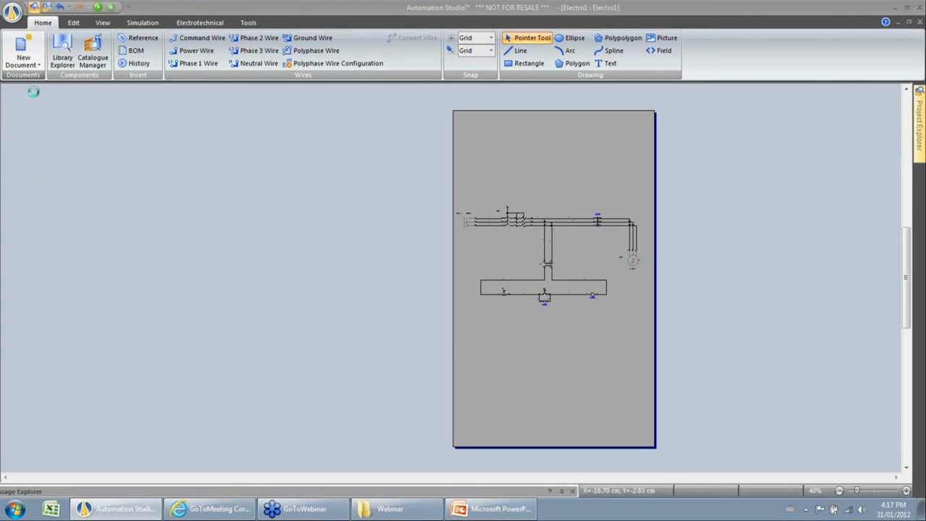
{"action": "left_click", "coordinate": [558, 338]}
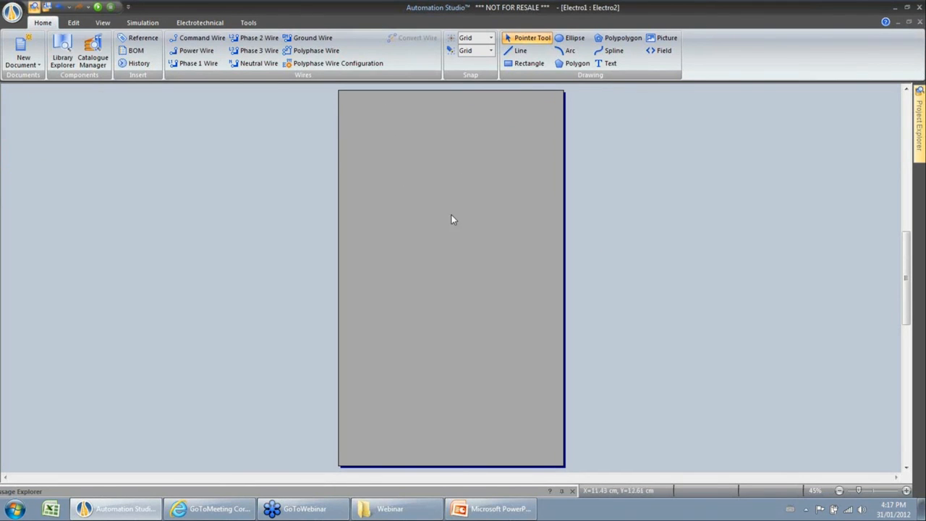
Step: Change the ANSI B page setup standard's document color to yellow from the new diagram's document properties, and save the change
{"action": "right_click", "coordinate": [422, 163]}
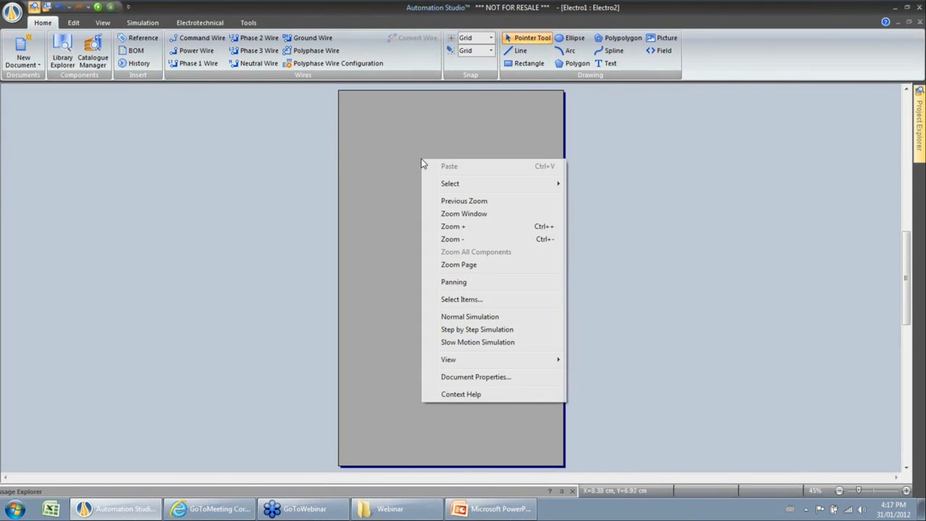
{"action": "left_click", "coordinate": [466, 376]}
{"action": "left_click", "coordinate": [403, 53]}
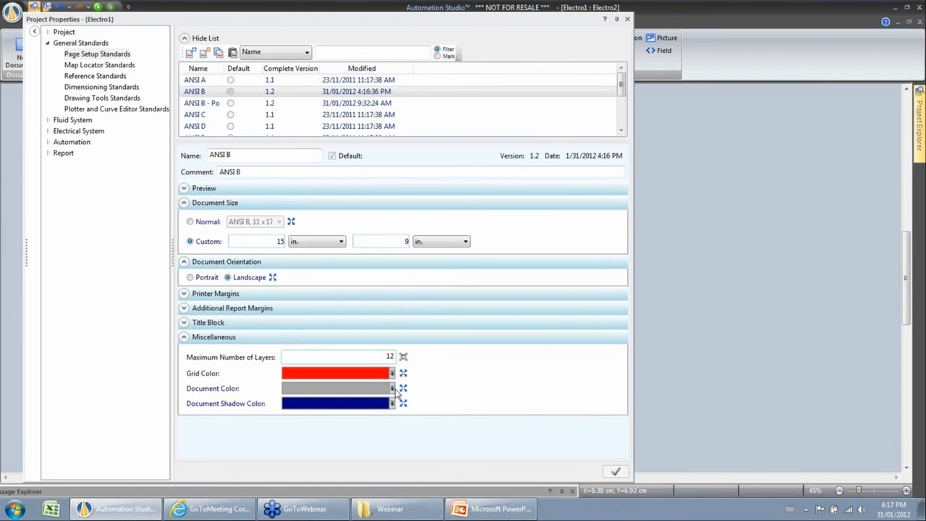
{"action": "left_click", "coordinate": [392, 389]}
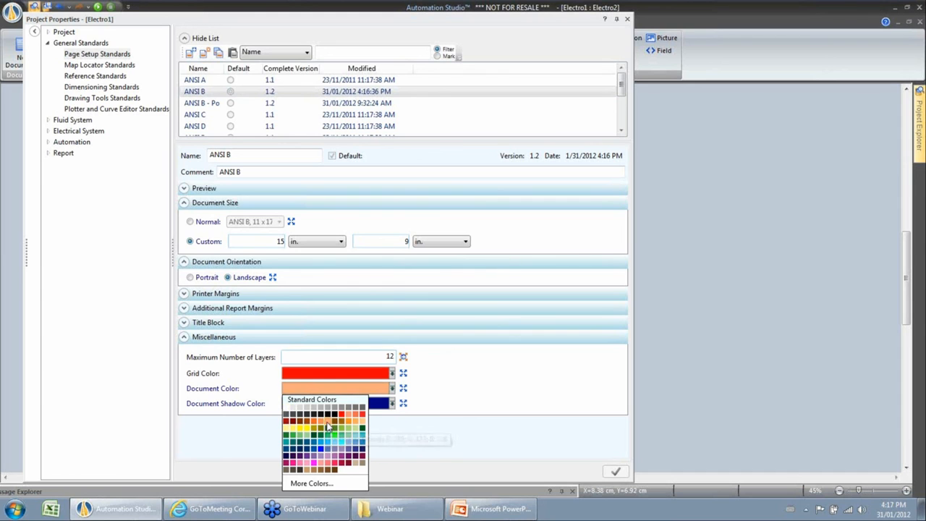
{"action": "left_click", "coordinate": [303, 427]}
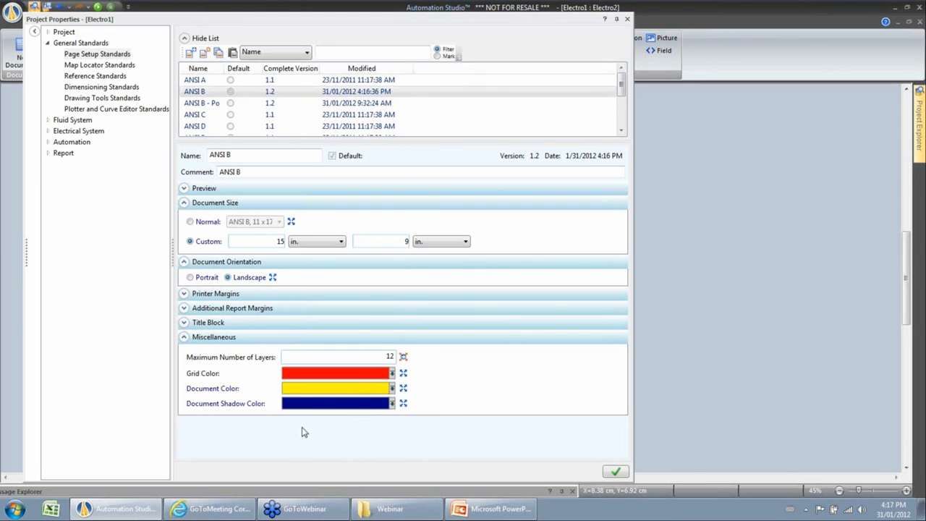
{"action": "left_click", "coordinate": [613, 473]}
{"action": "left_click", "coordinate": [345, 291]}
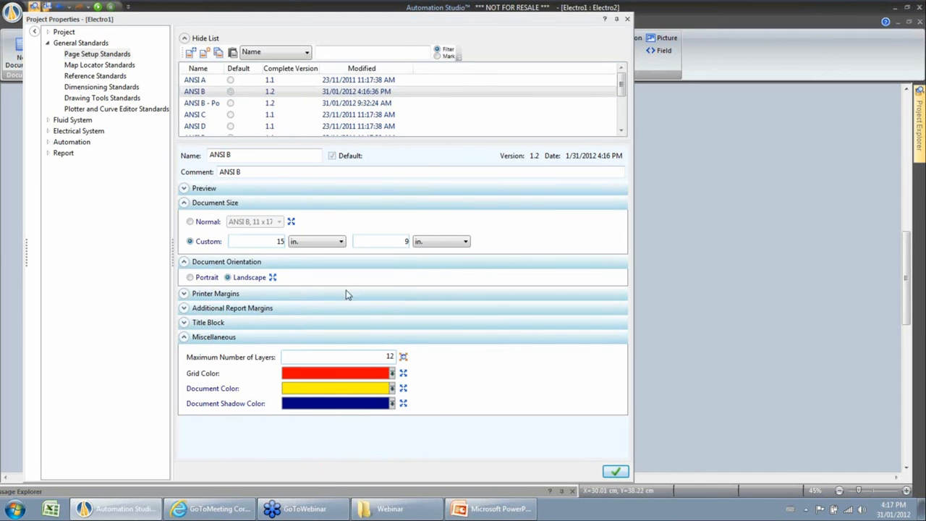
{"action": "left_click", "coordinate": [627, 19]}
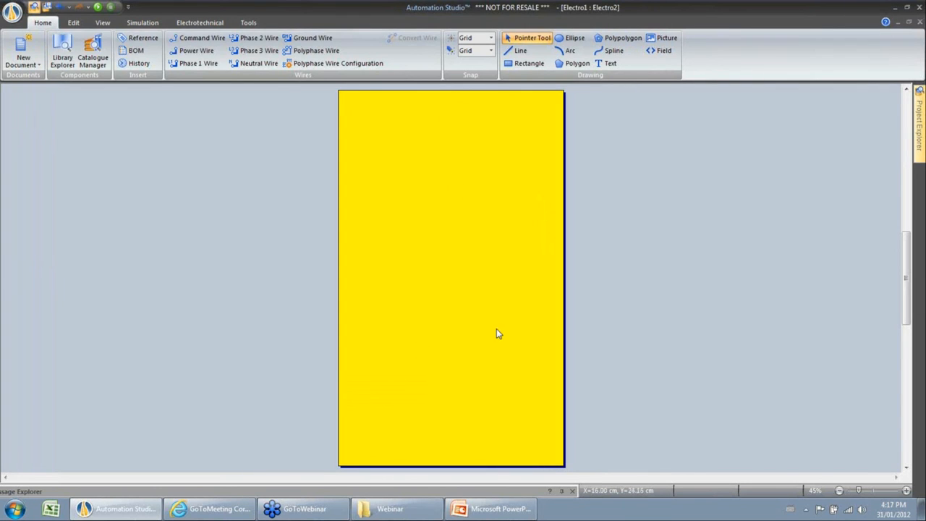
Step: Return to the Electro1 diagram and review its assigned page setup standard and that standard's settings in the project properties
{"action": "mouse_move", "coordinate": [920, 129]}
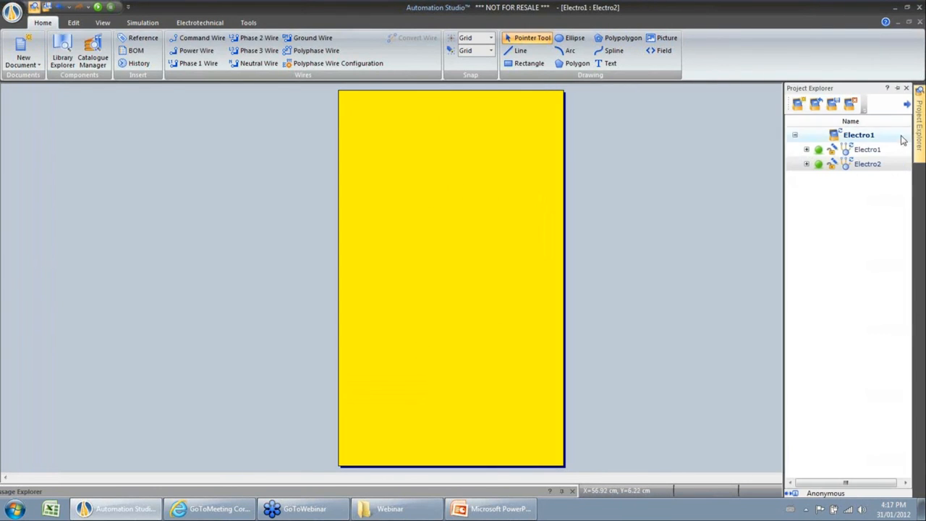
{"action": "double_click", "coordinate": [867, 149]}
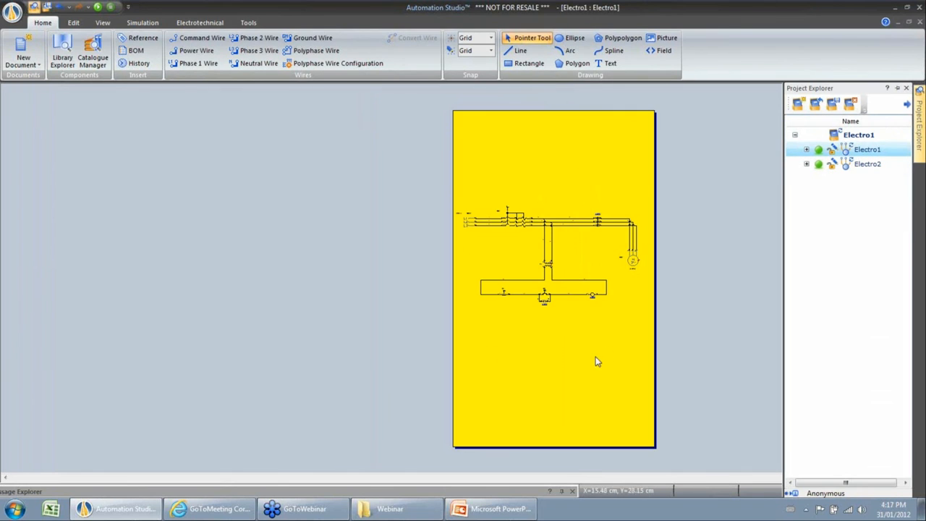
{"action": "right_click", "coordinate": [537, 176]}
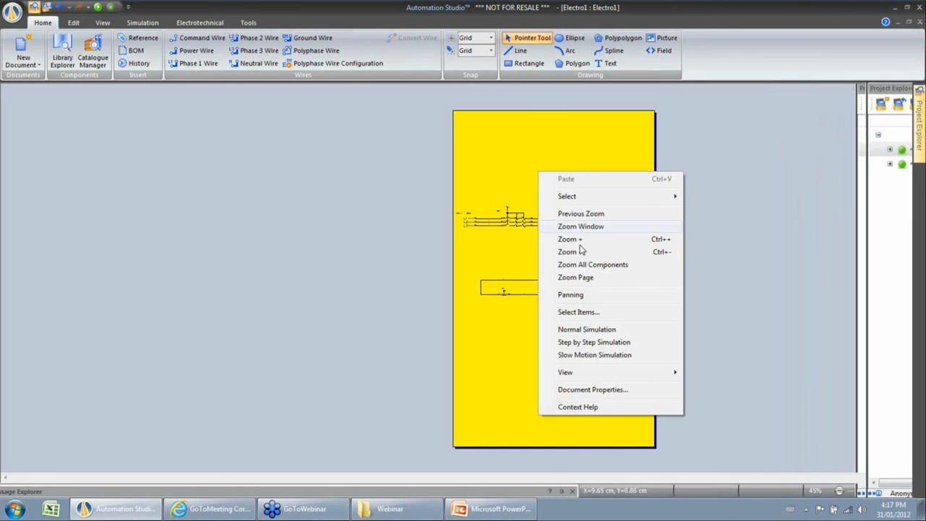
{"action": "left_click", "coordinate": [610, 391]}
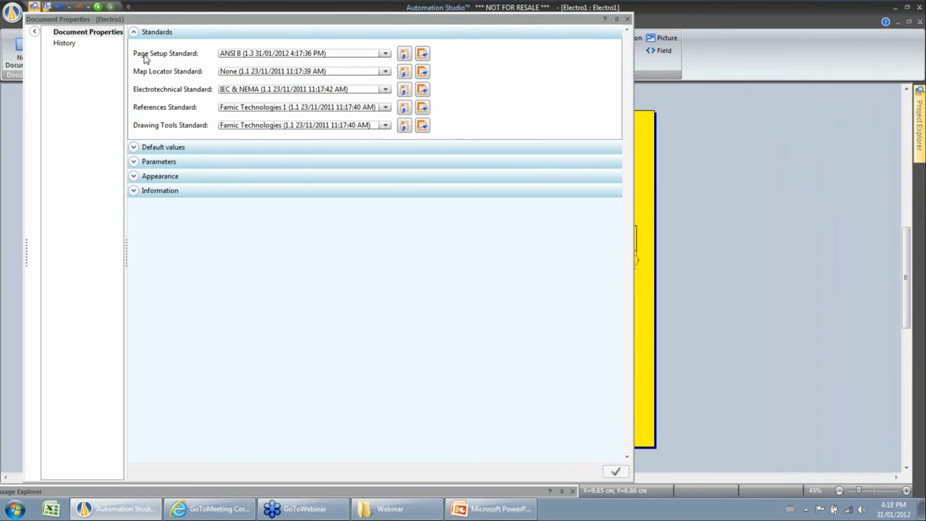
{"action": "left_click", "coordinate": [404, 55]}
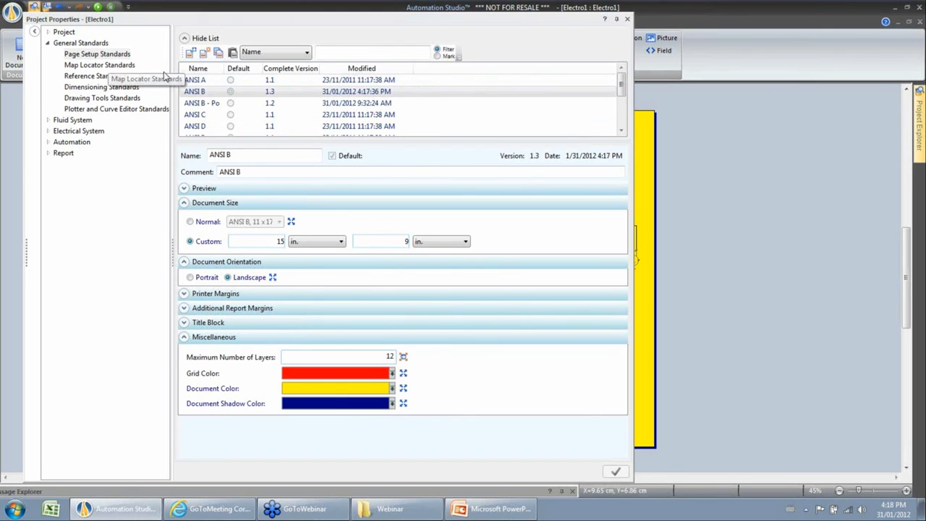
{"action": "left_click", "coordinate": [626, 19]}
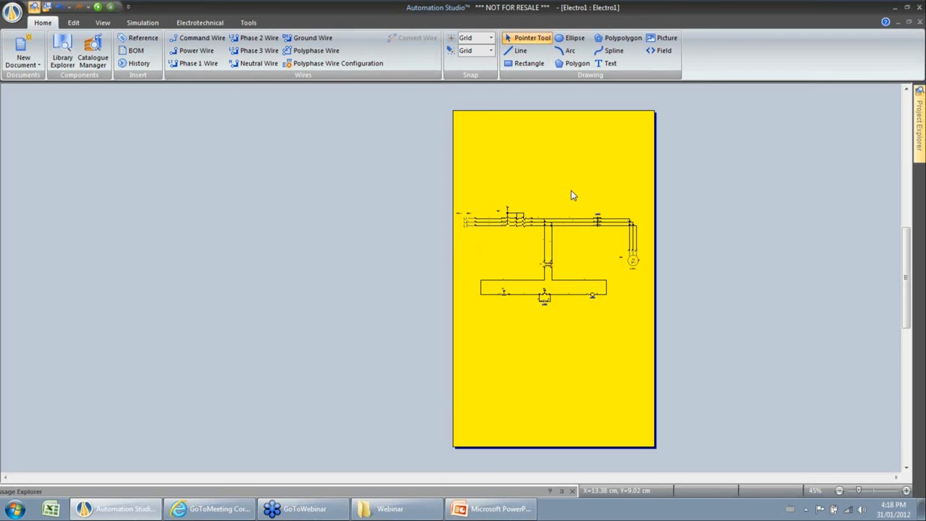
{"action": "right_click", "coordinate": [546, 162]}
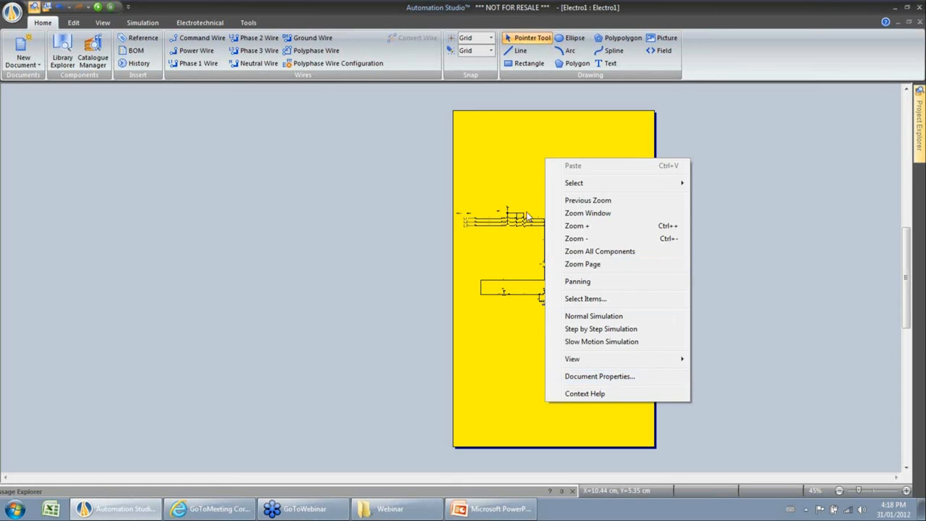
{"action": "left_click", "coordinate": [505, 168]}
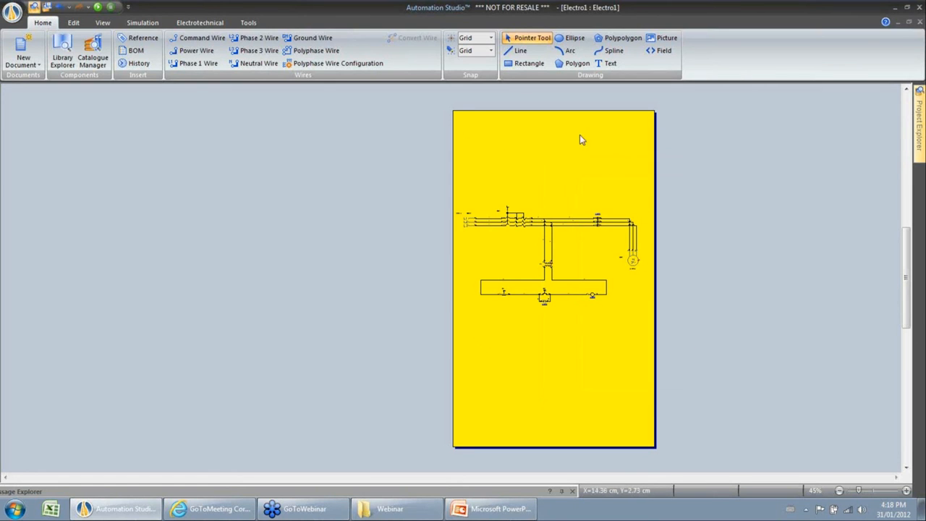
Step: Switch to the Electro2 diagram and open its document properties
{"action": "mouse_move", "coordinate": [920, 127]}
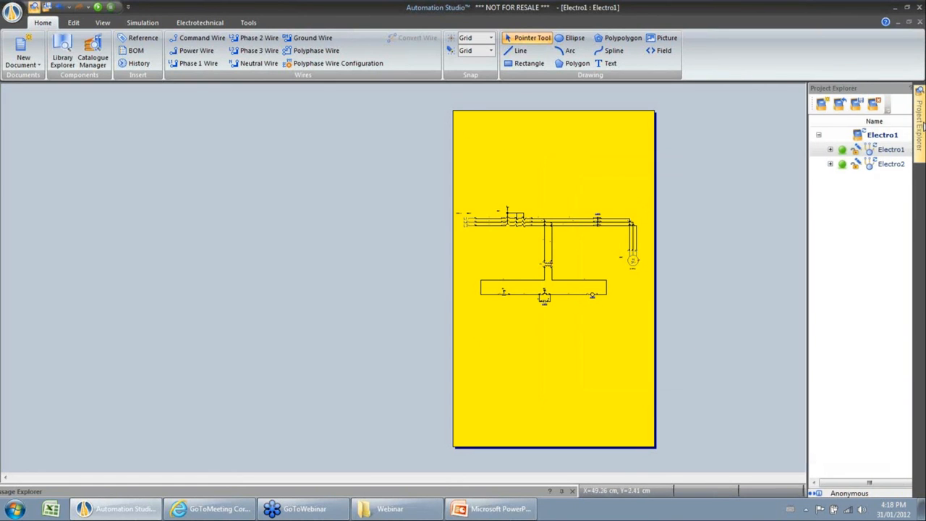
{"action": "double_click", "coordinate": [865, 163]}
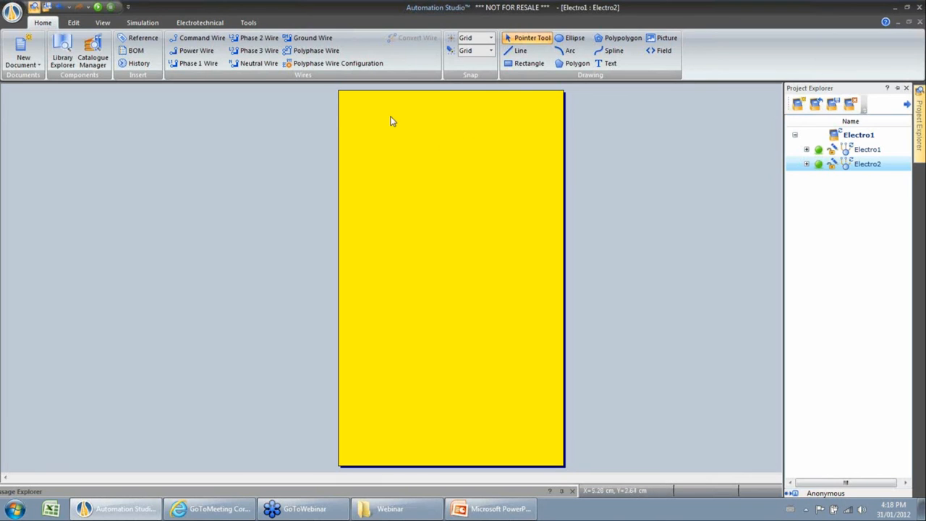
{"action": "right_click", "coordinate": [436, 125]}
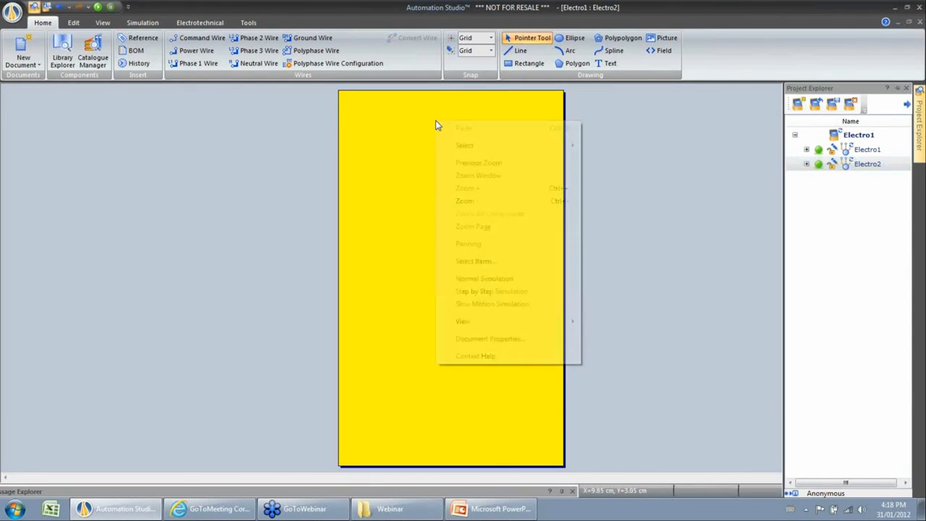
{"action": "left_click", "coordinate": [519, 338]}
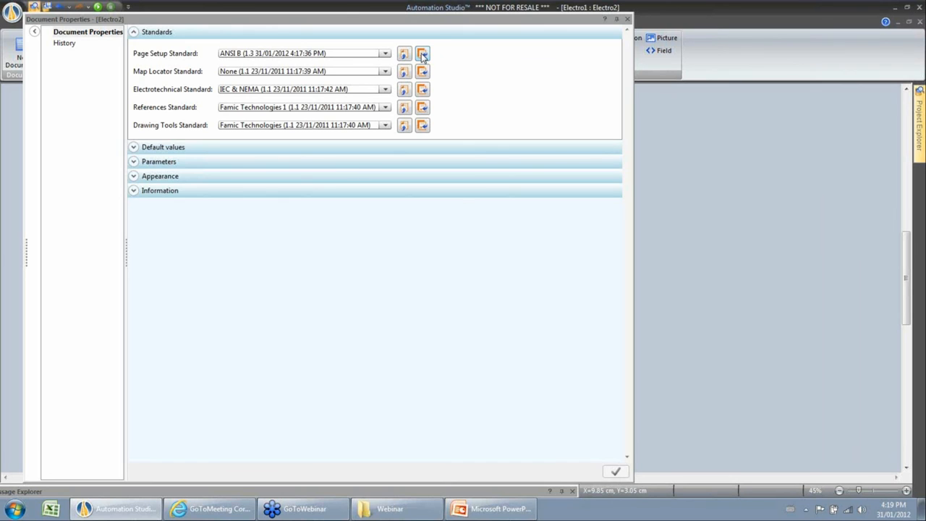
Step: Individualise the page setup standard for the Electro2 document and set its document color to blue
{"action": "left_click", "coordinate": [423, 54]}
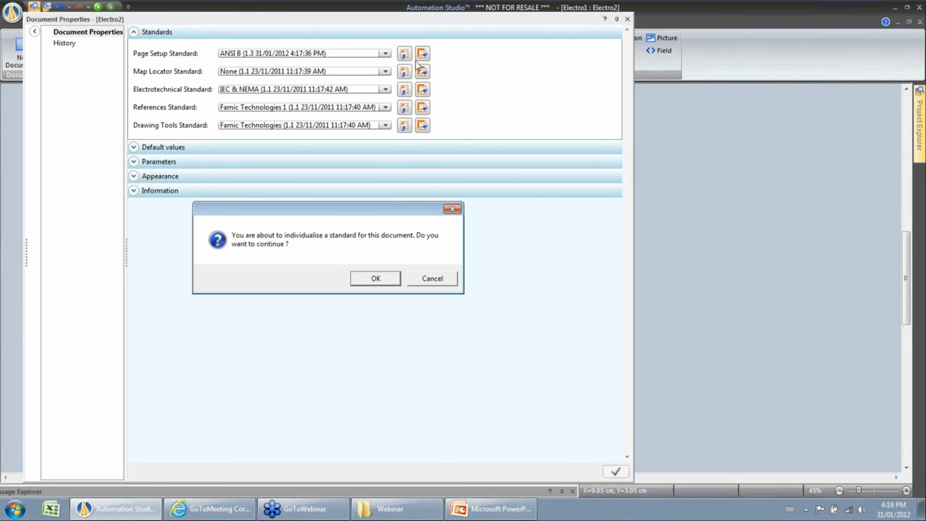
{"action": "left_click", "coordinate": [375, 279]}
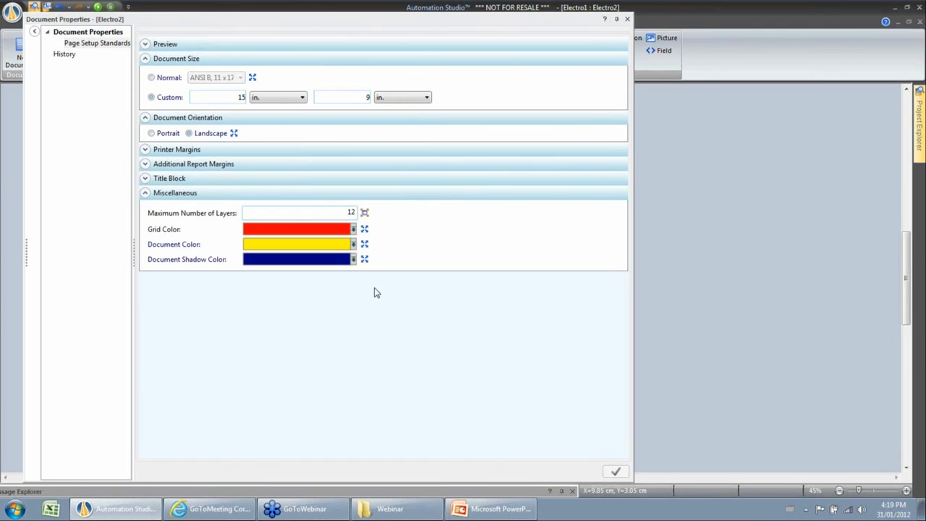
{"action": "left_click", "coordinate": [353, 244]}
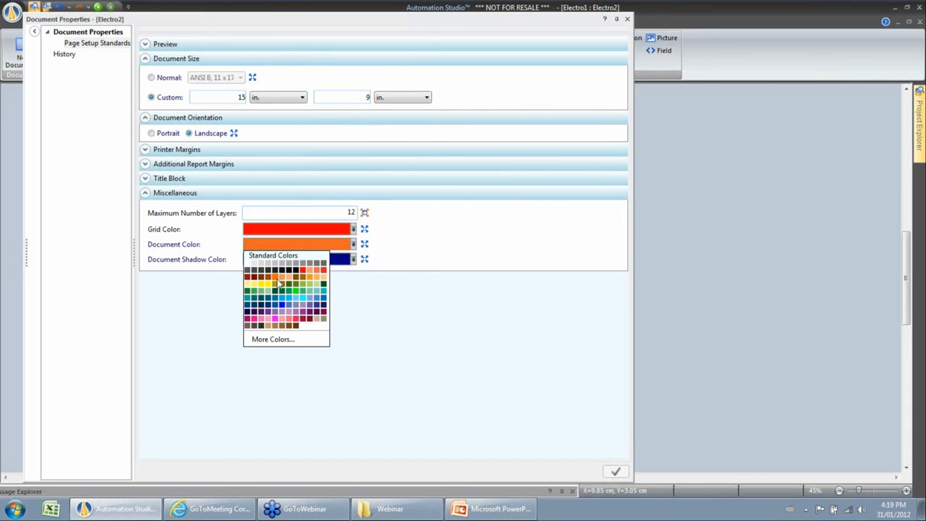
{"action": "left_click", "coordinate": [282, 304]}
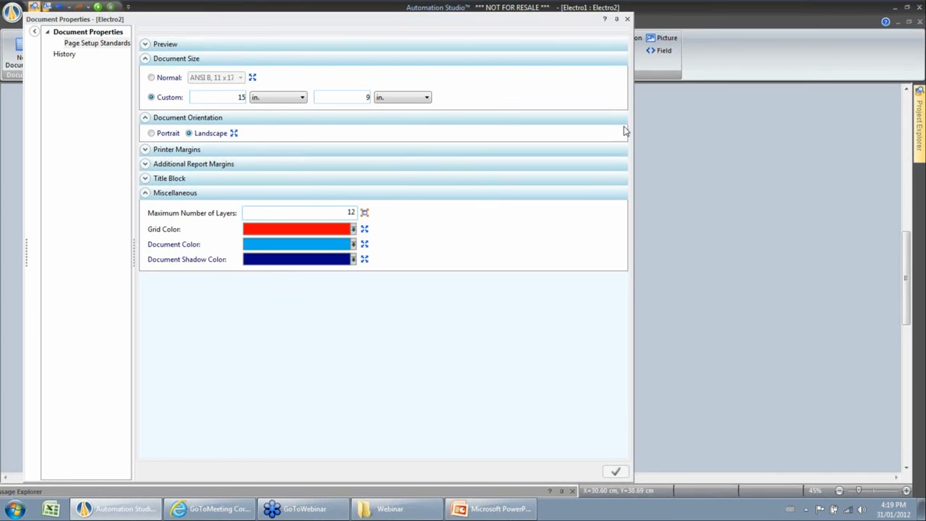
{"action": "left_click", "coordinate": [627, 20]}
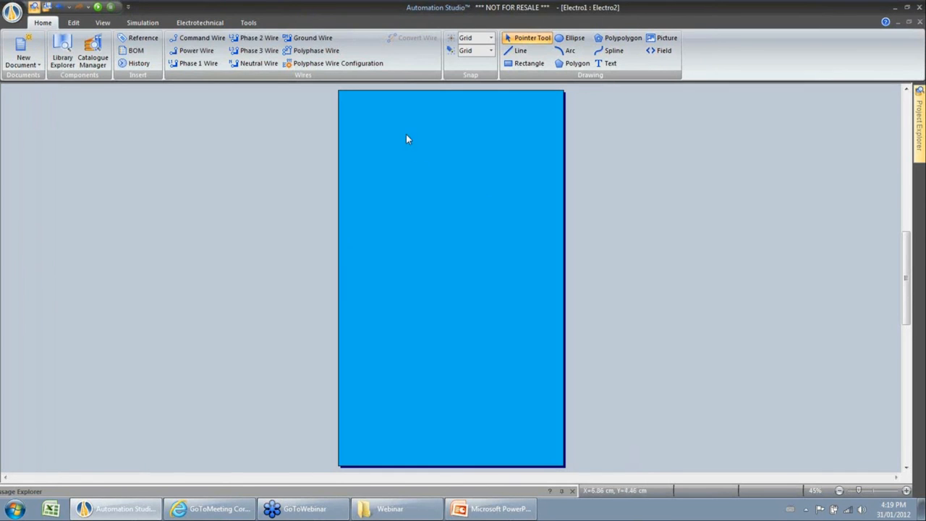
Step: Compare the page color of the Electro1 diagram with that of Electro2
{"action": "mouse_move", "coordinate": [919, 129]}
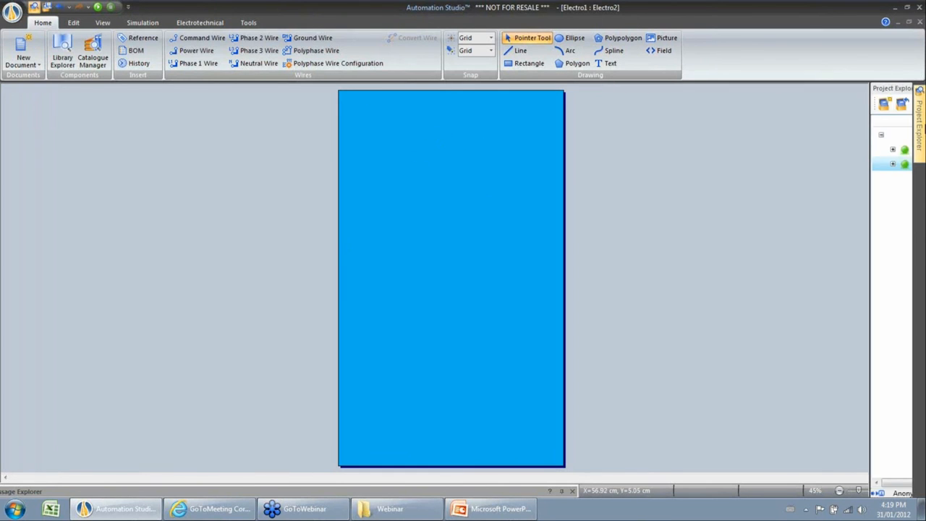
{"action": "double_click", "coordinate": [872, 149]}
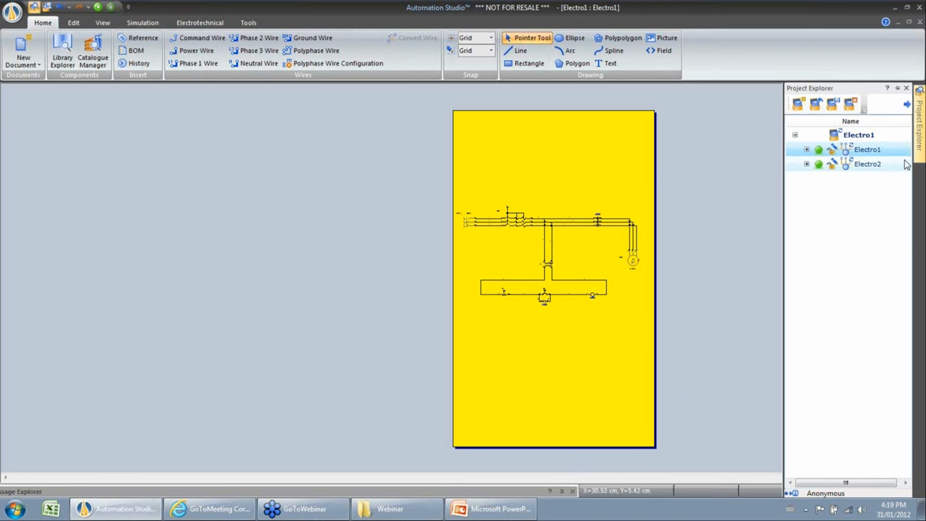
{"action": "left_click", "coordinate": [867, 164]}
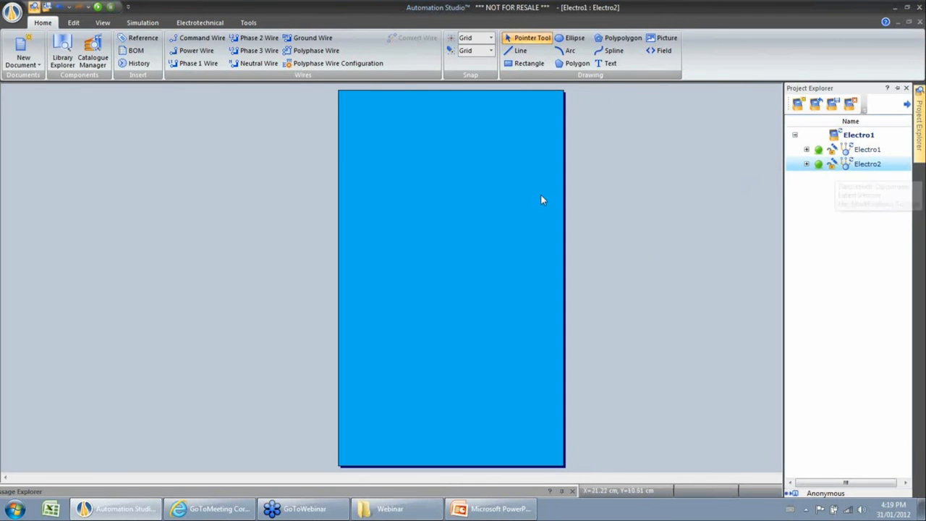
Step: Revert Electro2's exclusive page setup standard to the project's shared ANSI B standard from its document properties
{"action": "right_click", "coordinate": [410, 177]}
{"action": "left_click", "coordinate": [494, 399]}
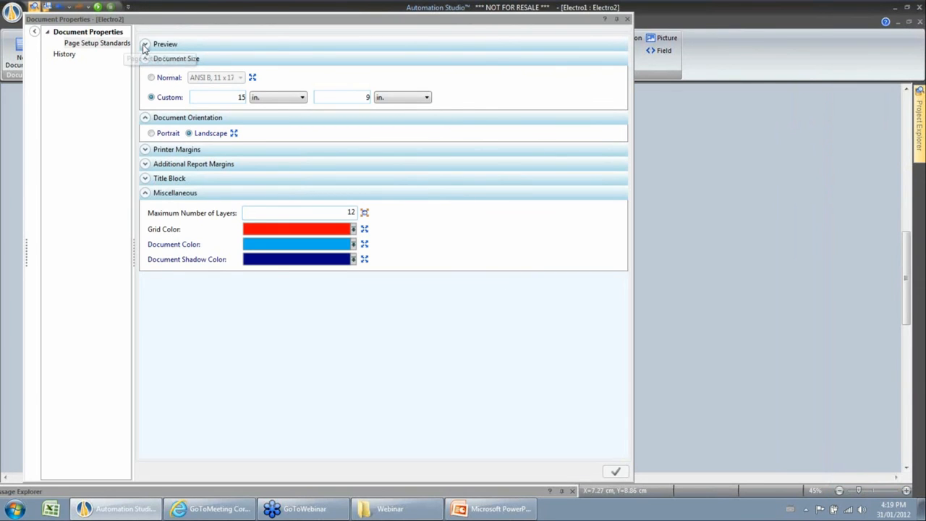
{"action": "left_click", "coordinate": [82, 33]}
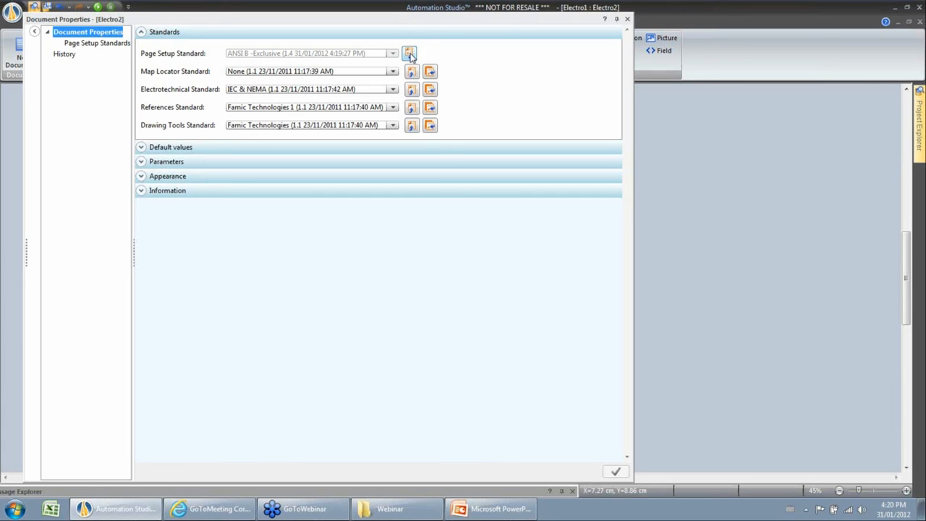
{"action": "left_click", "coordinate": [410, 56]}
{"action": "left_click", "coordinate": [382, 278]}
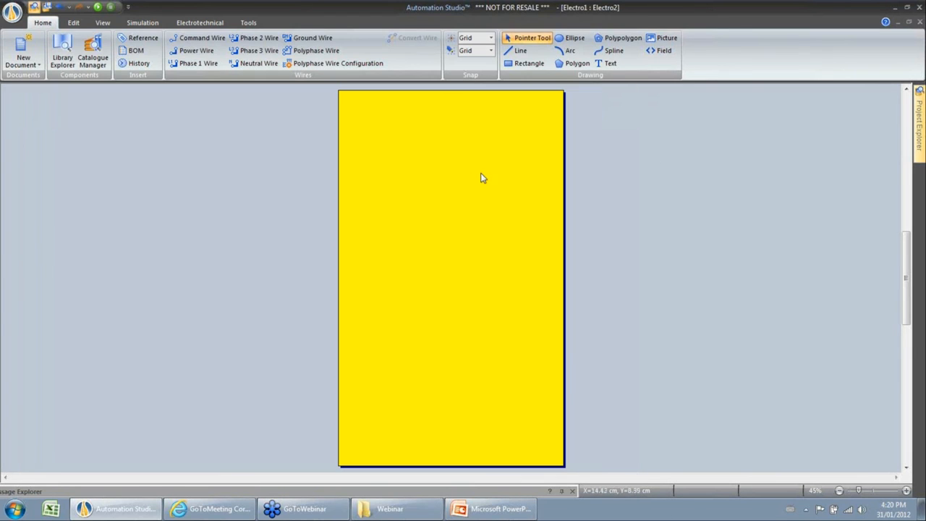
{"action": "left_click", "coordinate": [627, 19]}
Step: Open the shared ANSI B standard from Electro2's document properties, set its document color to white, and save the change
{"action": "right_click", "coordinate": [427, 210]}
{"action": "left_click", "coordinate": [467, 428]}
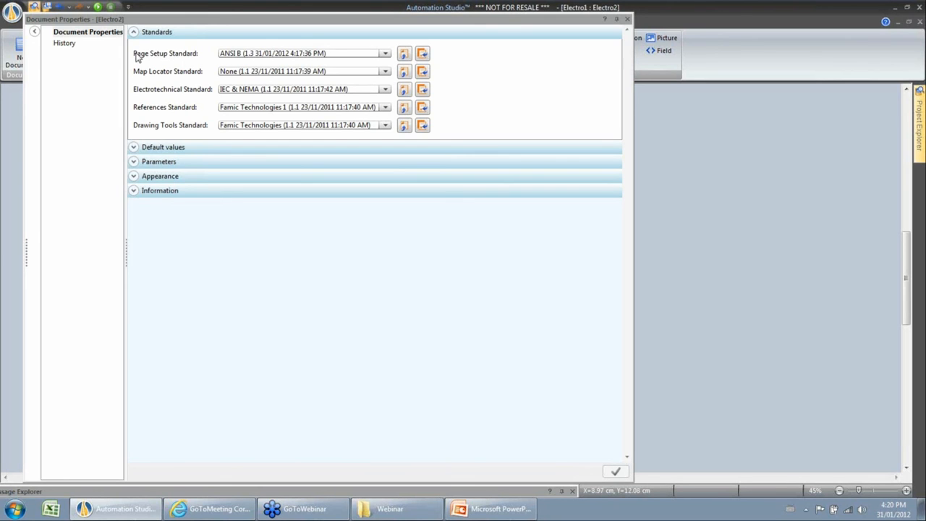
{"action": "left_click", "coordinate": [404, 54]}
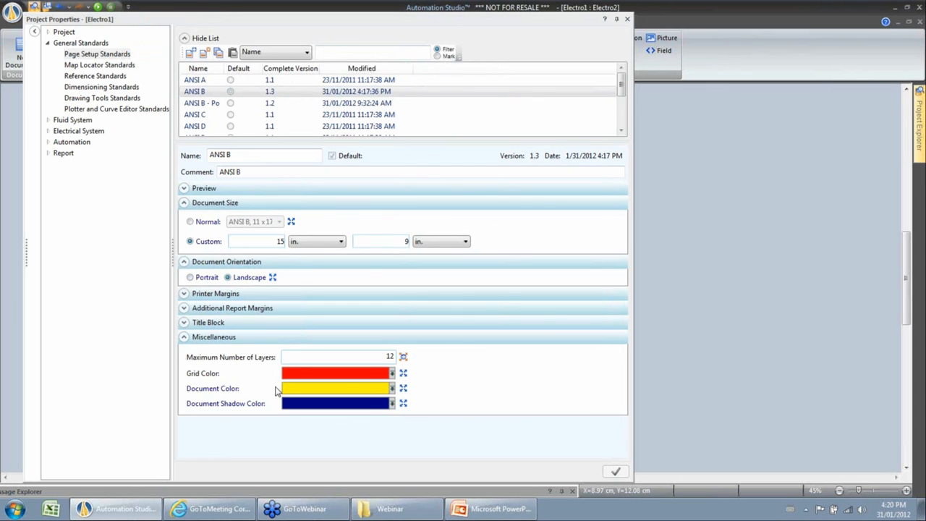
{"action": "left_click", "coordinate": [393, 389]}
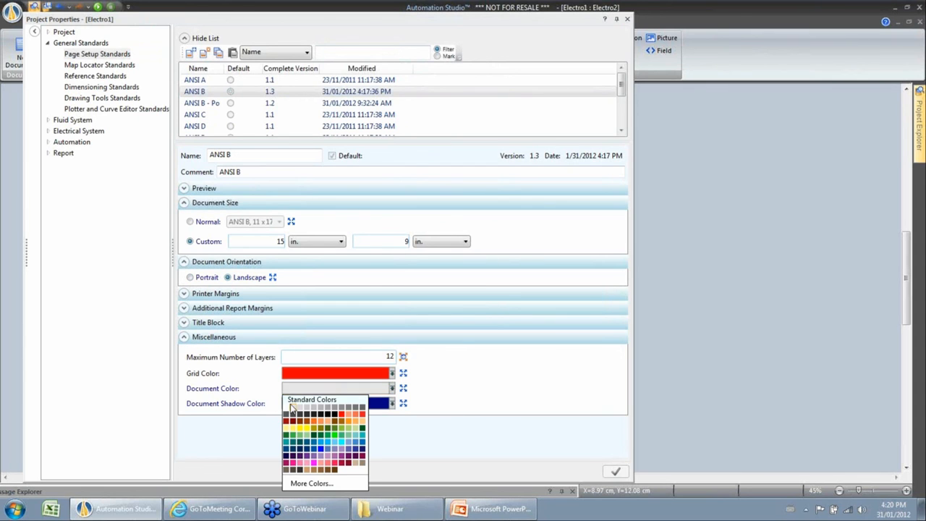
{"action": "left_click", "coordinate": [287, 410]}
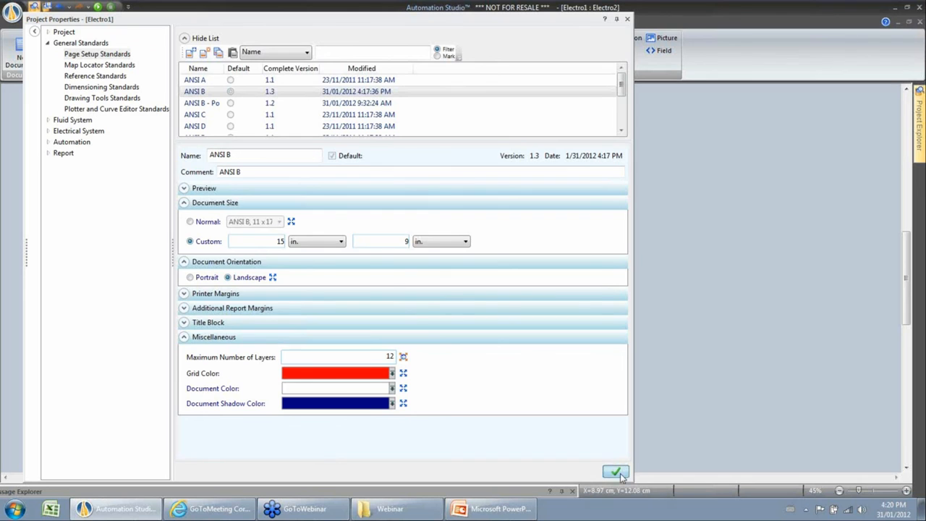
{"action": "left_click", "coordinate": [619, 473]}
{"action": "left_click", "coordinate": [333, 289]}
Step: Set the ANSI B page setup standard's title block to Personalized
{"action": "left_click", "coordinate": [184, 203]}
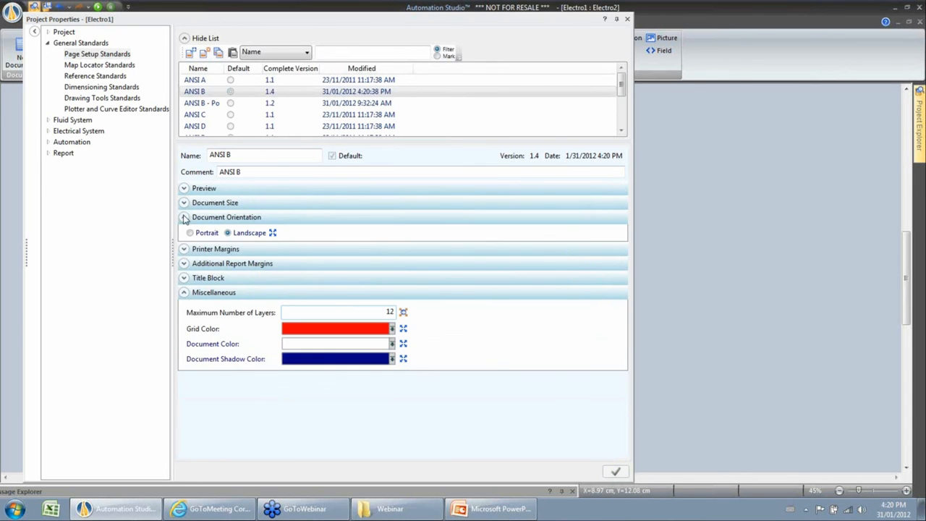
{"action": "left_click", "coordinate": [184, 218]}
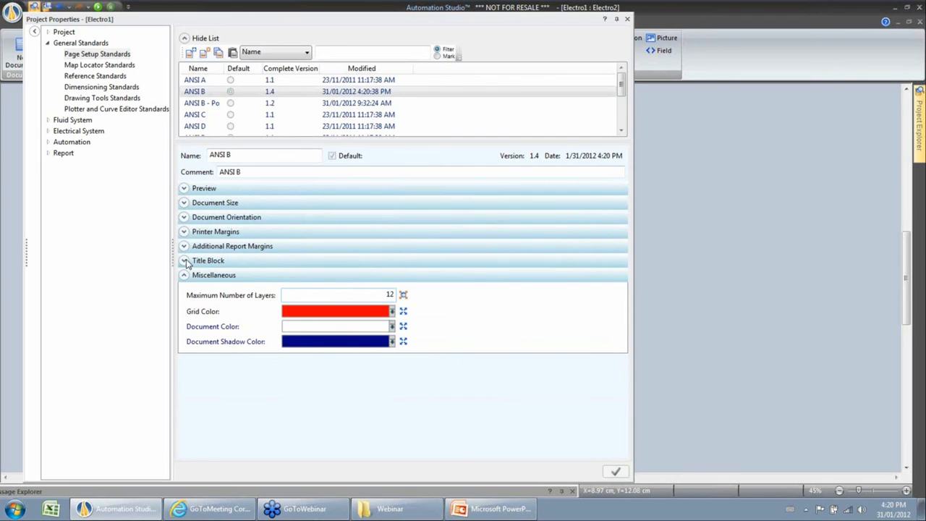
{"action": "left_click", "coordinate": [184, 262]}
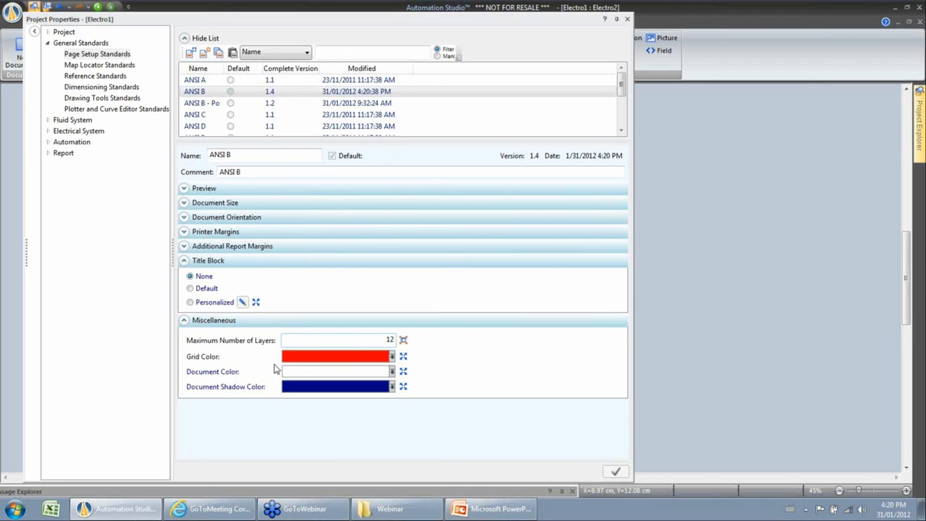
{"action": "left_click", "coordinate": [185, 322]}
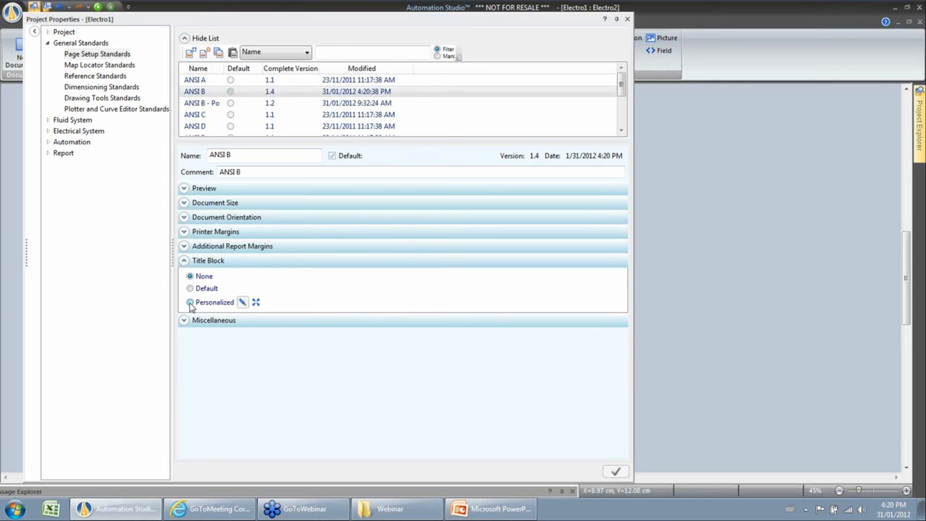
{"action": "left_click", "coordinate": [190, 303]}
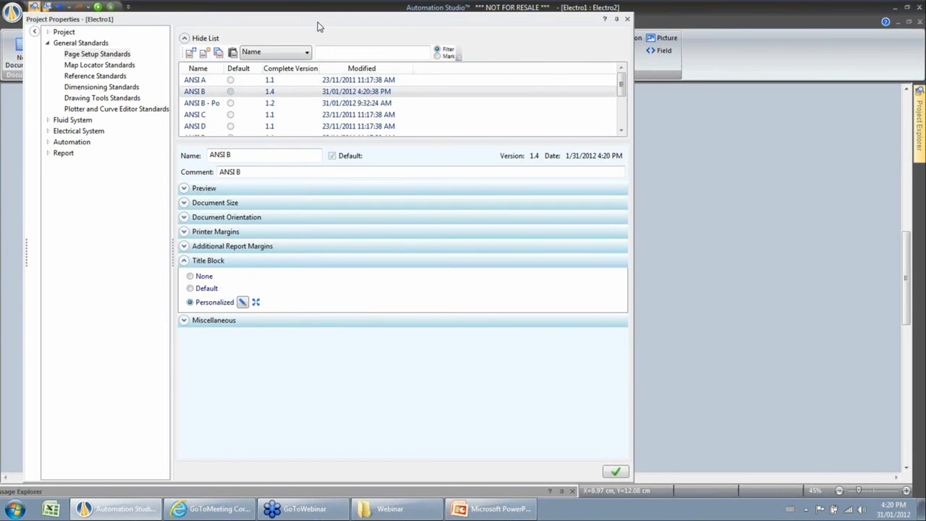
Step: Review the ANSI B standard's document size and orientation settings, and save the title block change to the standard
{"action": "mouse_move", "coordinate": [315, 23]}
{"action": "left_mouse_down"}
{"action": "mouse_move", "coordinate": [421, 284]}
{"action": "mouse_move", "coordinate": [418, 122]}
{"action": "mouse_move", "coordinate": [392, 69]}
{"action": "left_mouse_up"}
{"action": "left_click", "coordinate": [263, 254]}
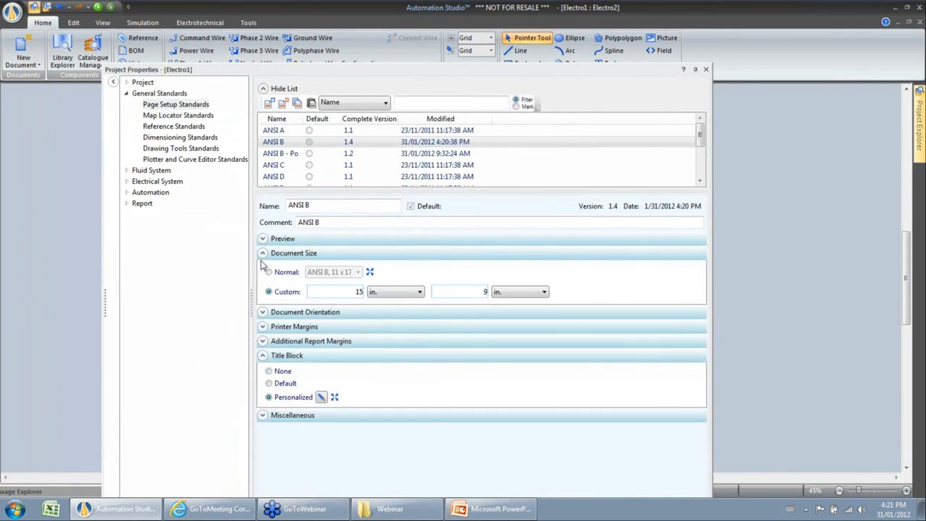
{"action": "left_click", "coordinate": [261, 312]}
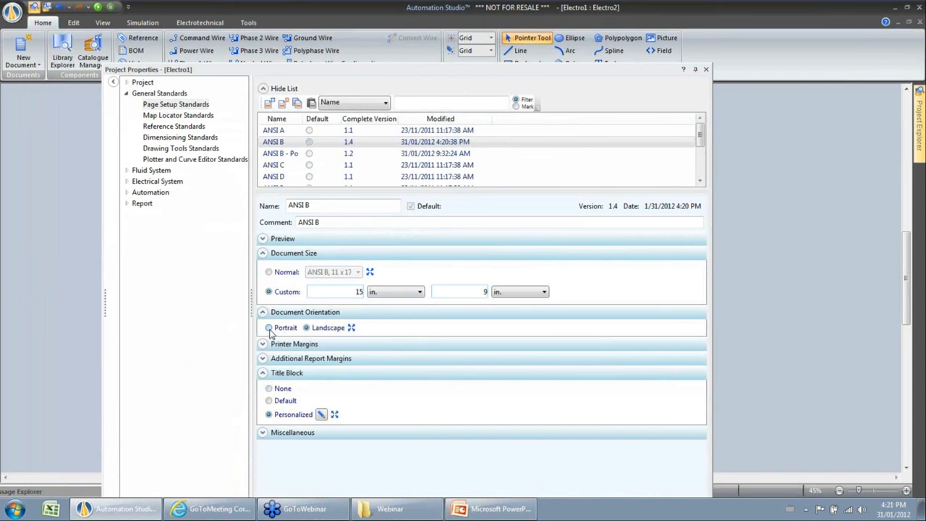
{"action": "left_click", "coordinate": [263, 254]}
{"action": "left_click", "coordinate": [262, 269]}
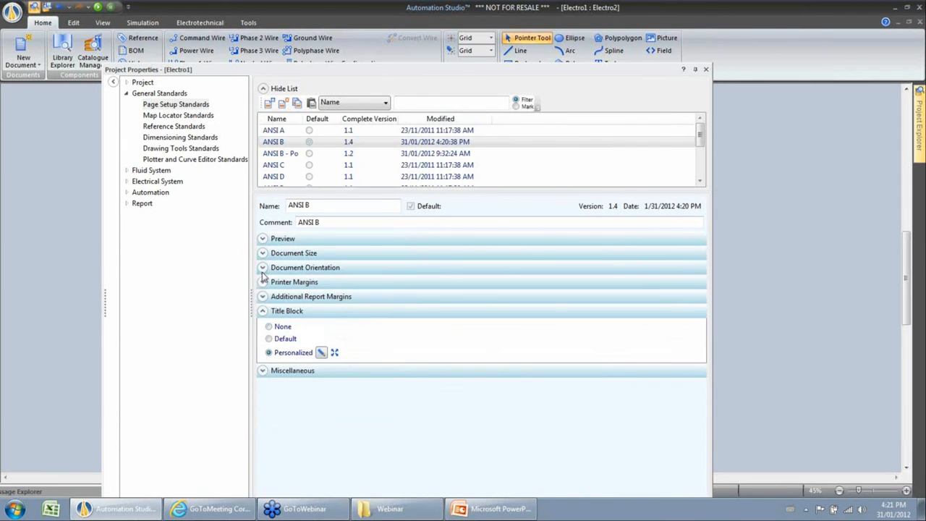
{"action": "left_click_drag", "start_coordinate": [497, 70], "coordinate": [475, 18]}
{"action": "left_click", "coordinate": [672, 465]}
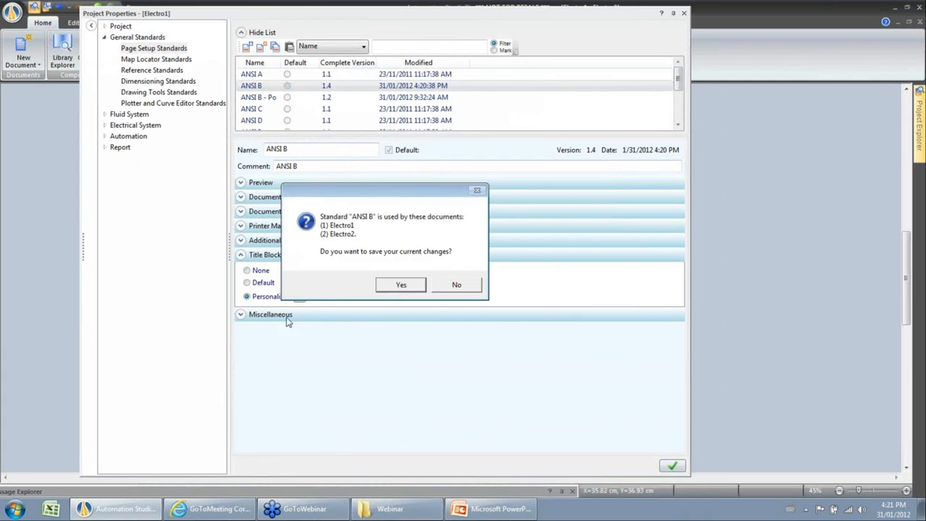
{"action": "left_click", "coordinate": [398, 285]}
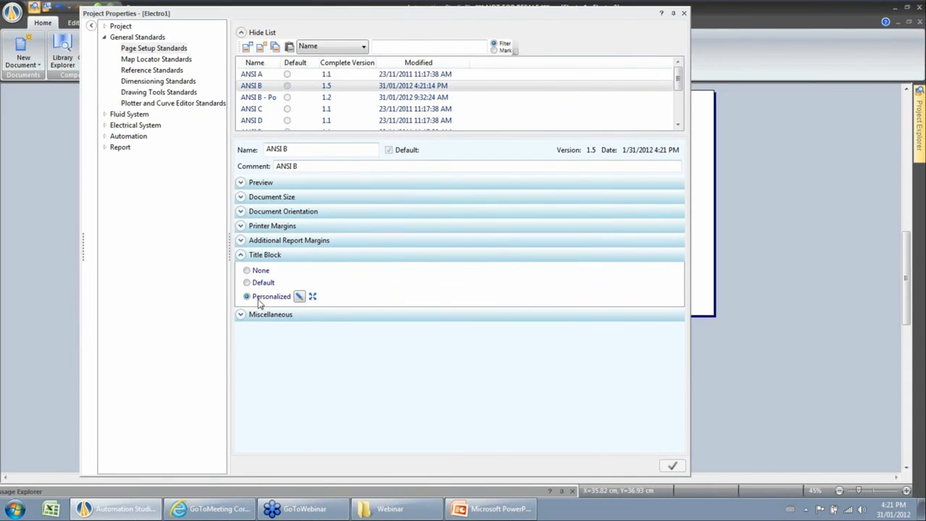
Step: Open the personalized title block for editing and draw a rectangle in the sheet's lower-right corner
{"action": "left_click", "coordinate": [299, 298]}
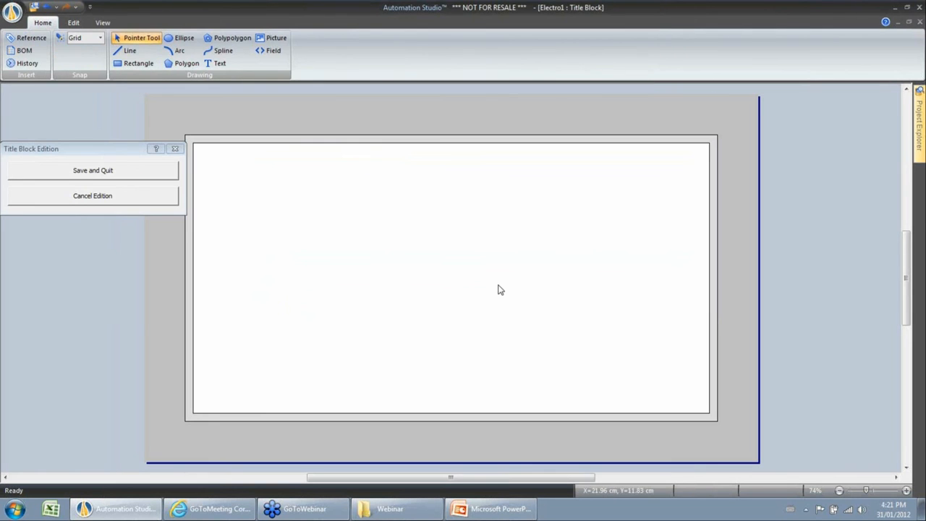
{"action": "left_click", "coordinate": [124, 65]}
{"action": "left_click_drag", "start_coordinate": [573, 377], "coordinate": [702, 409]}
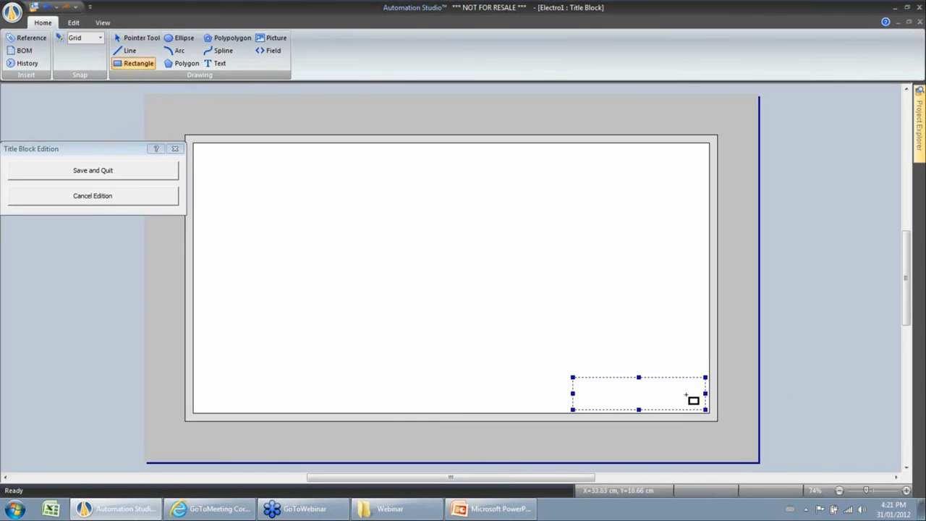
{"action": "key", "text": "Escape"}
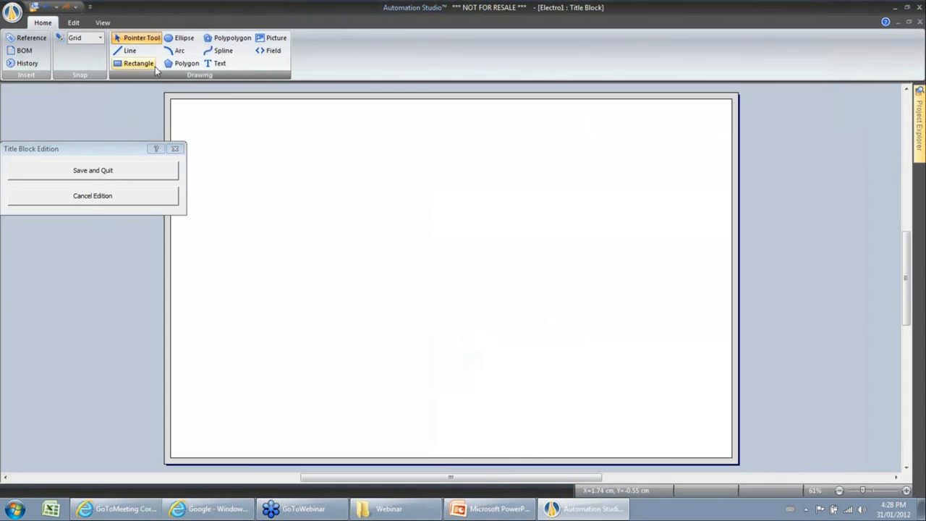
{"action": "left_click", "coordinate": [142, 63]}
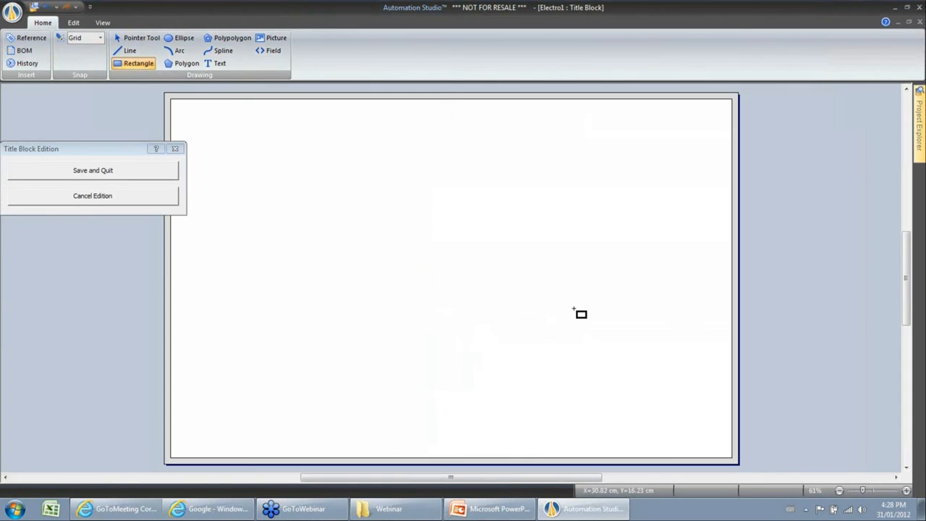
{"action": "left_click_drag", "start_coordinate": [575, 404], "coordinate": [731, 457]}
{"action": "key", "text": "Escape"}
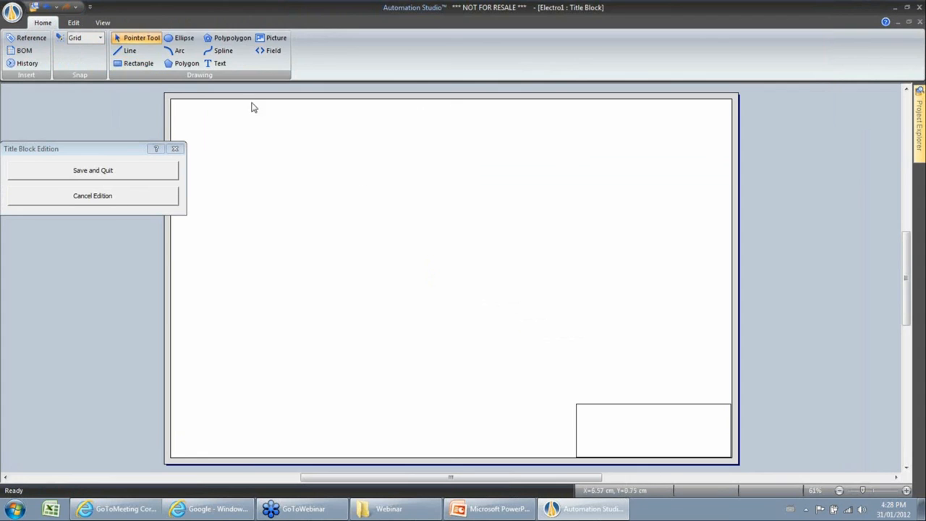
Step: Add the text "My Title Block" centered along the upper edge inside the title block rectangle
{"action": "left_click", "coordinate": [214, 63]}
{"action": "left_click_drag", "start_coordinate": [610, 404], "coordinate": [710, 422]}
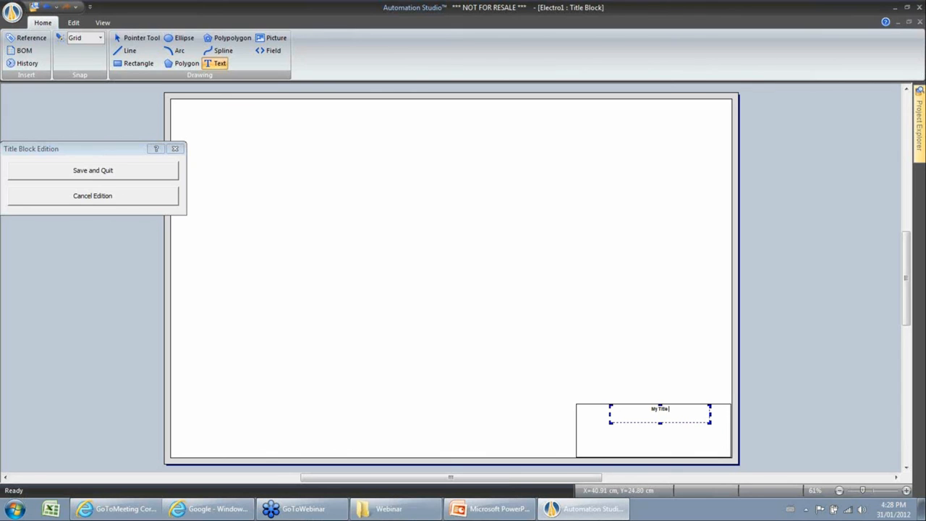
{"action": "key", "text": "Escape"}
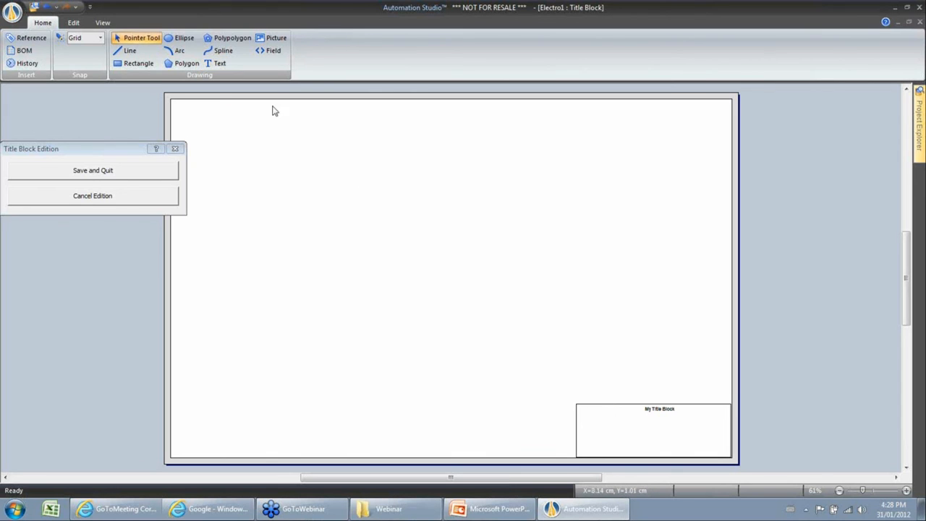
Step: Insert the picture automation_studio_professional_edition.jpg in the lower part of the title block and shrink it to fit inside the rectangle
{"action": "left_click", "coordinate": [275, 38]}
{"action": "left_click_drag", "start_coordinate": [578, 432], "coordinate": [631, 444]}
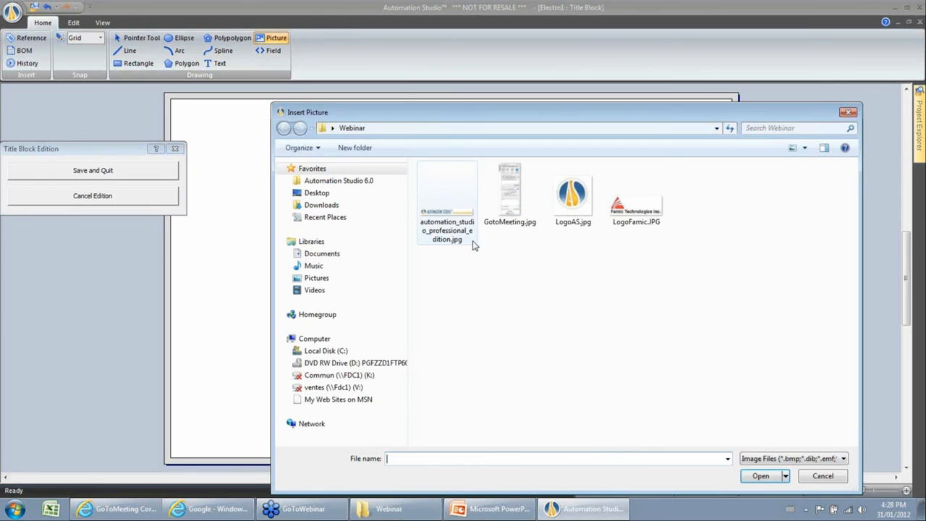
{"action": "left_click", "coordinate": [447, 203]}
{"action": "left_click", "coordinate": [756, 475]}
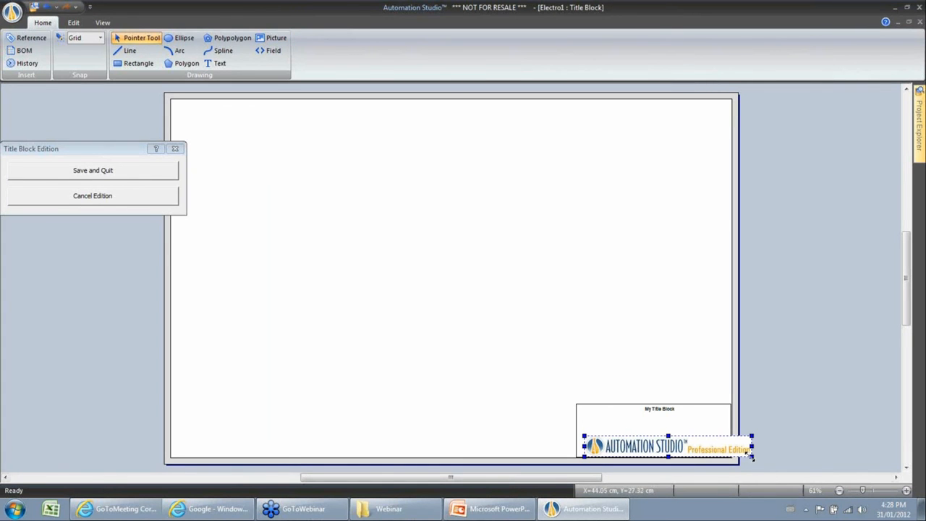
{"action": "left_click_drag", "start_coordinate": [752, 455], "coordinate": [712, 452]}
{"action": "left_click", "coordinate": [571, 343]}
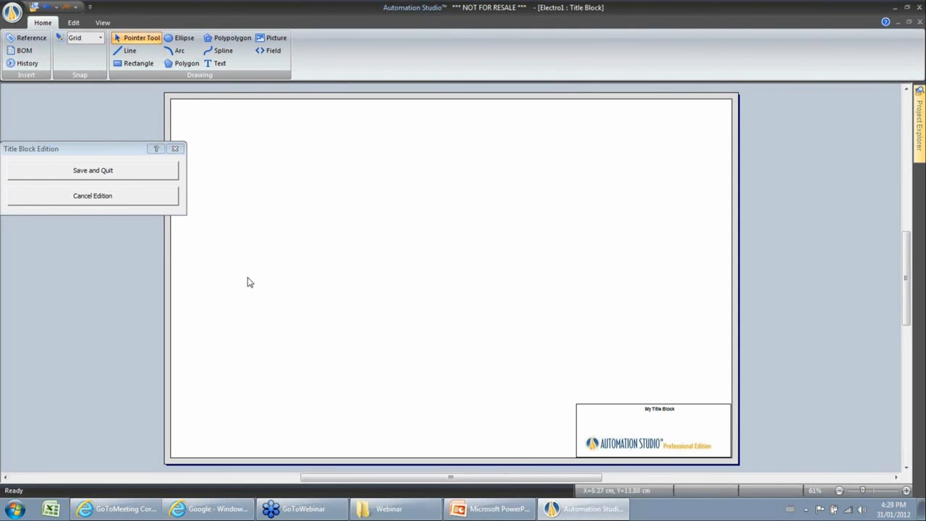
Step: Save the personalized title block, apply the change to the ANSI B standard and return to the Electro1 diagram's title block area
{"action": "left_click", "coordinate": [81, 176]}
{"action": "left_click", "coordinate": [80, 174]}
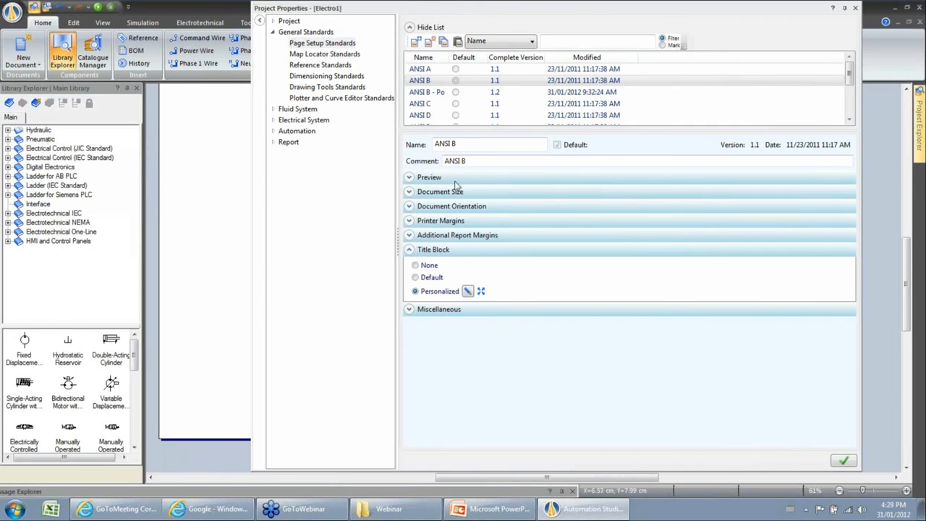
{"action": "left_click", "coordinate": [428, 83]}
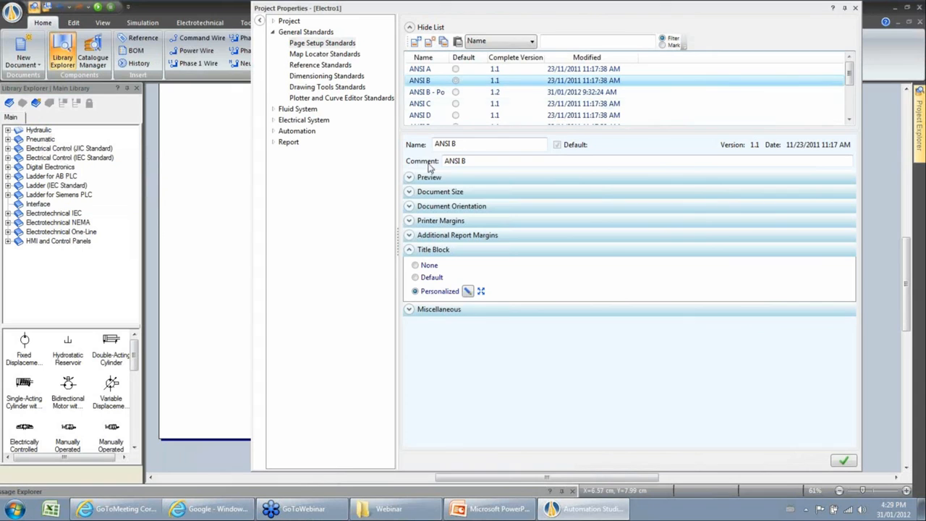
{"action": "left_click", "coordinate": [847, 460]}
{"action": "left_click", "coordinate": [571, 275]}
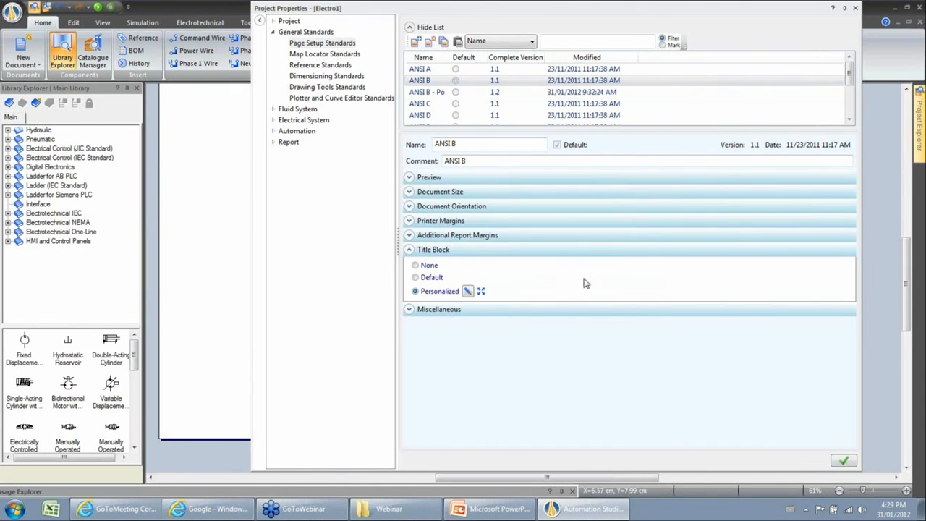
{"action": "left_click", "coordinate": [855, 8]}
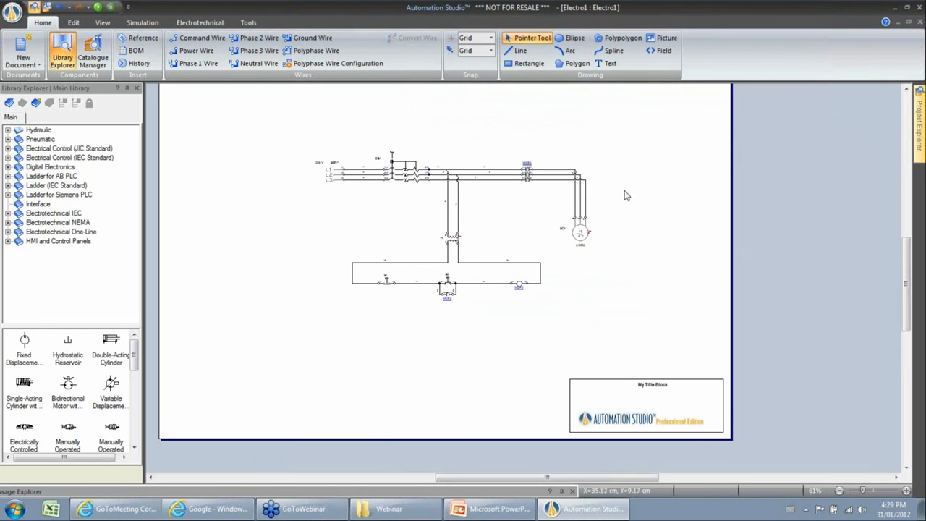
{"action": "left_click_drag", "start_coordinate": [560, 367], "coordinate": [725, 437]}
Step: Create a new electrotechnical diagram using the None template
{"action": "left_click", "coordinate": [23, 63]}
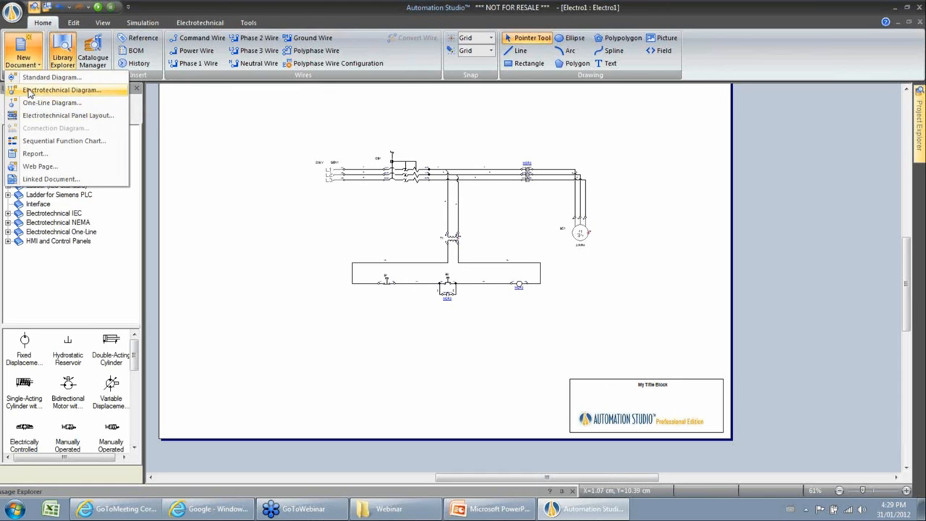
{"action": "left_click", "coordinate": [29, 93]}
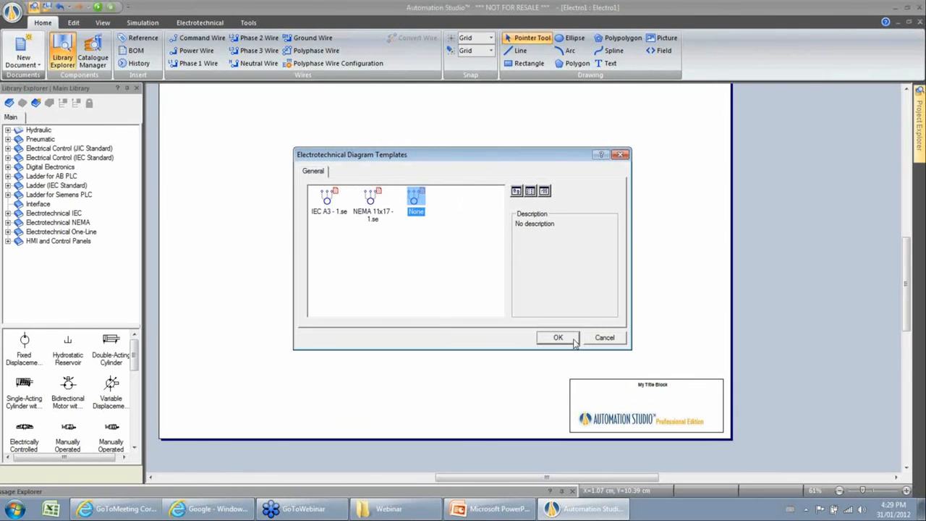
{"action": "left_click", "coordinate": [557, 338]}
Step: Set the new diagram's page setup standard to ANSI A in its document properties and apply it
{"action": "right_click", "coordinate": [450, 243]}
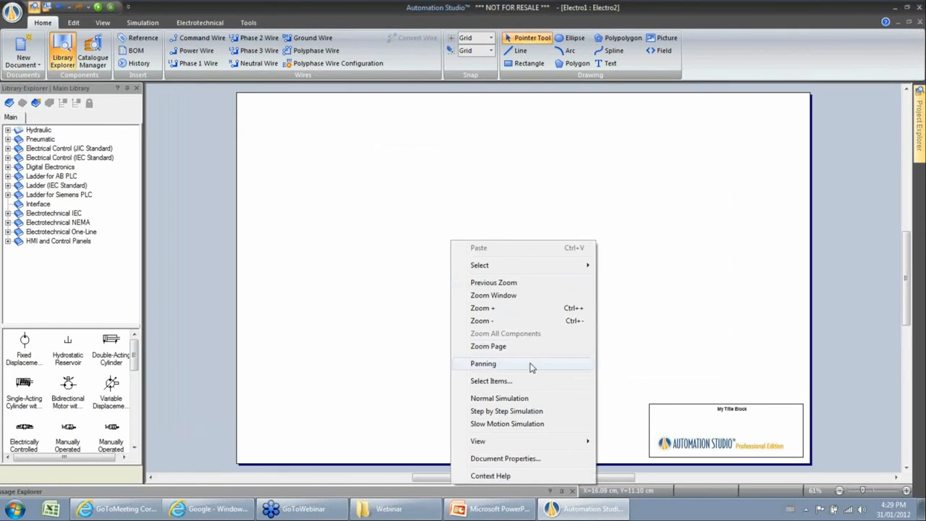
{"action": "left_click", "coordinate": [505, 458]}
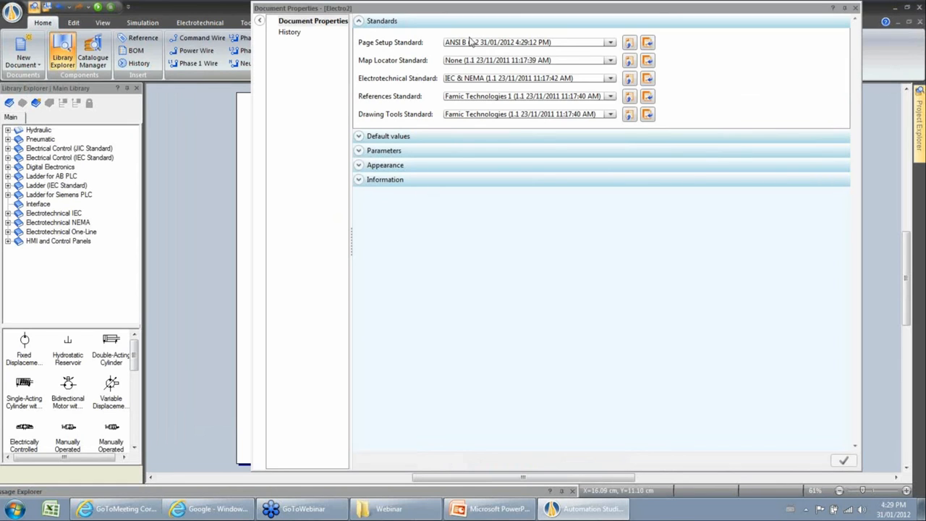
{"action": "left_click", "coordinate": [470, 41]}
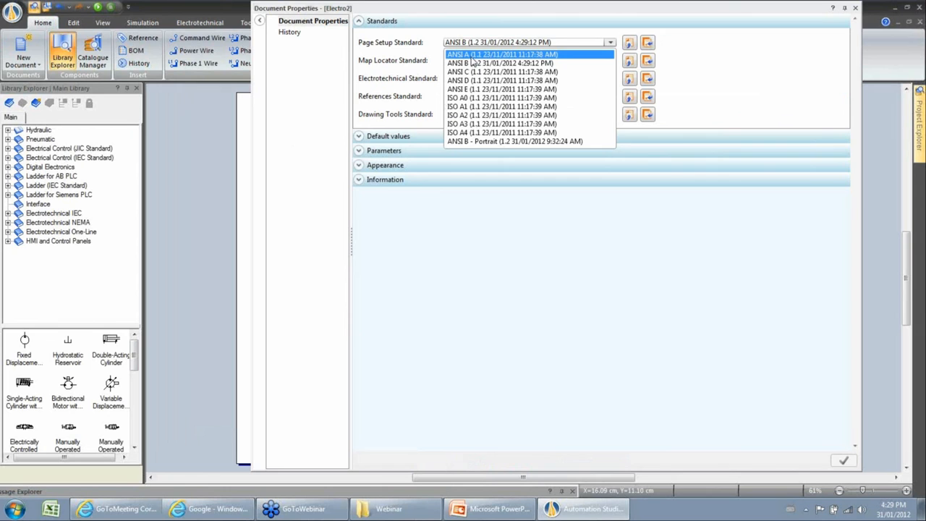
{"action": "left_click", "coordinate": [471, 56]}
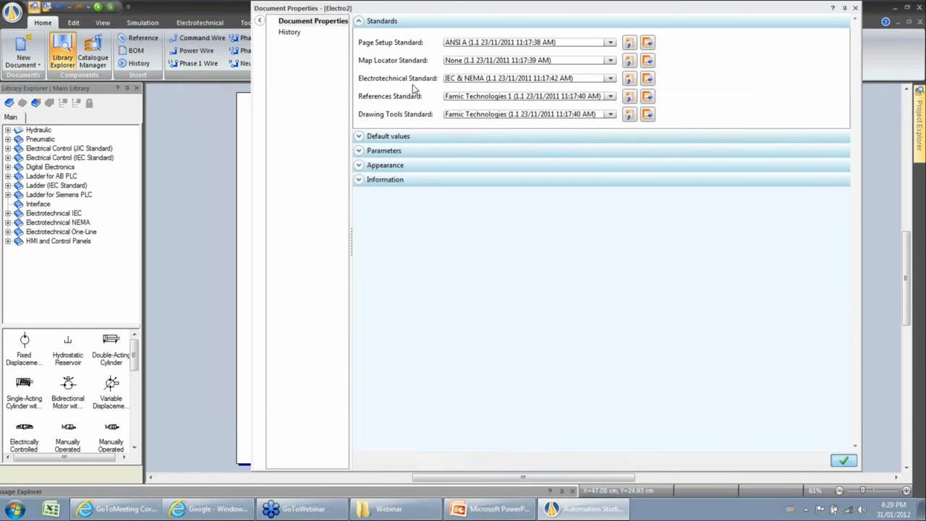
{"action": "left_click", "coordinate": [855, 8]}
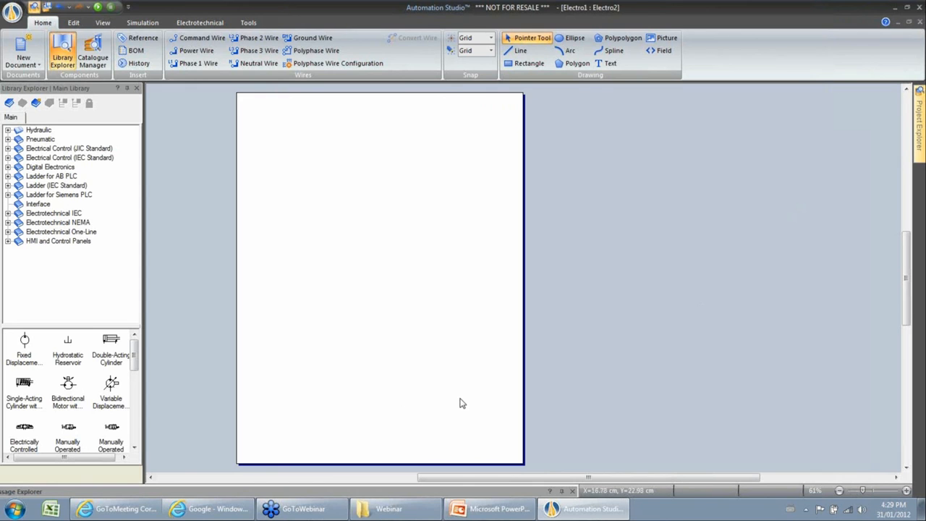
Step: Switch the new diagram's page setup standard back to the customized ANSI B and apply it
{"action": "right_click", "coordinate": [366, 259]}
{"action": "left_click", "coordinate": [402, 230]}
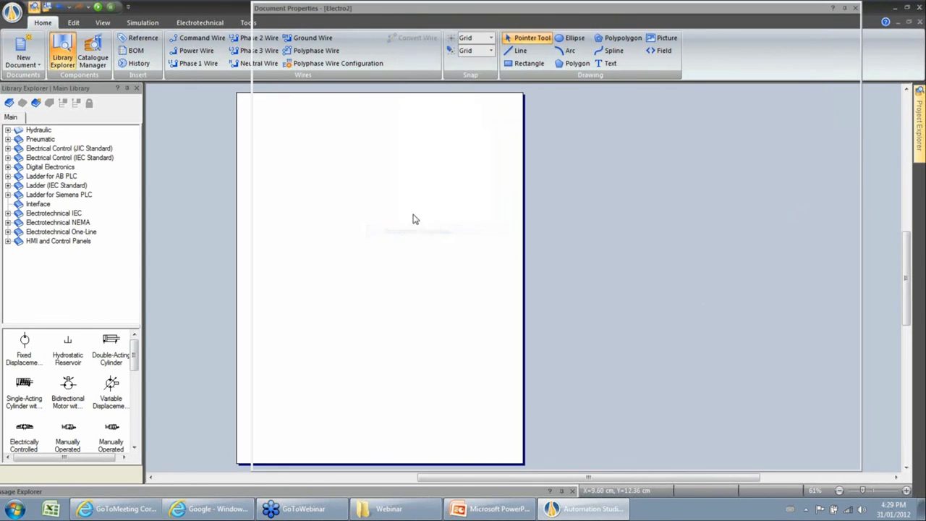
{"action": "left_click", "coordinate": [462, 43]}
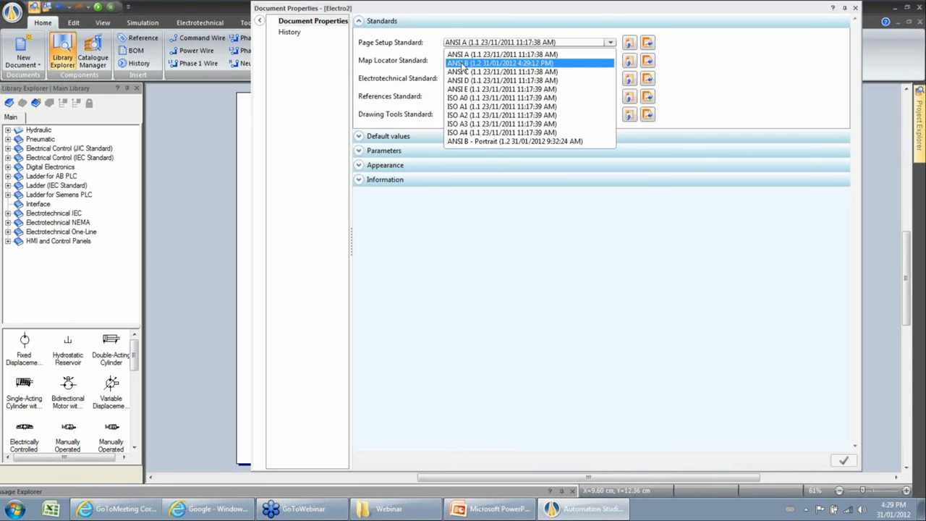
{"action": "left_click", "coordinate": [464, 60]}
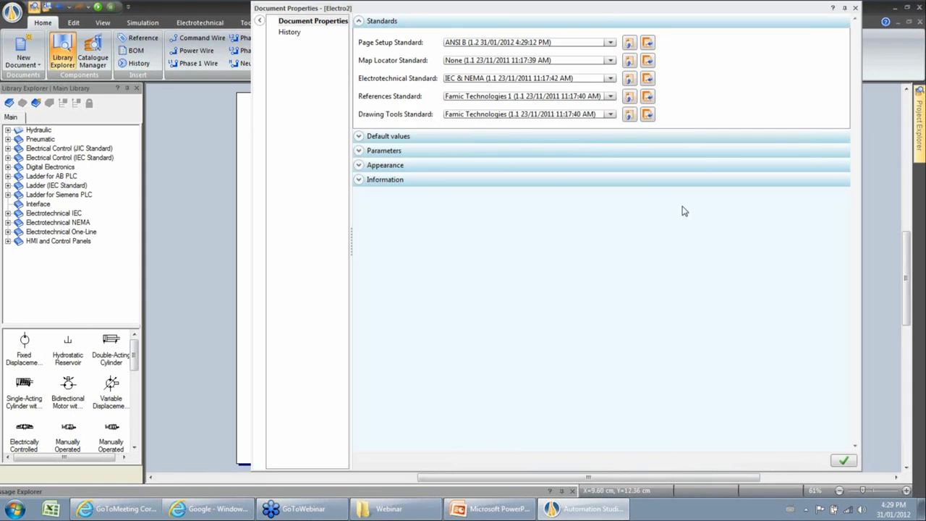
{"action": "left_click", "coordinate": [854, 9]}
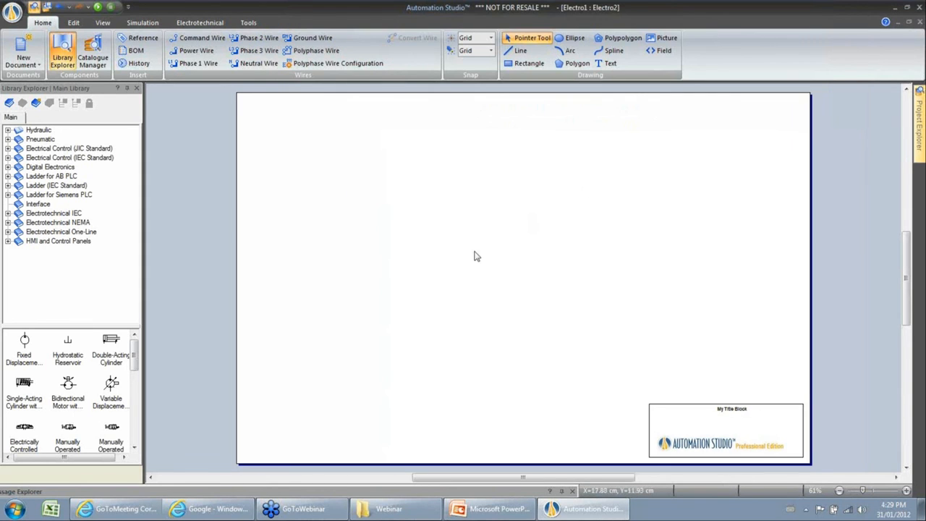
Step: Return to the Electro1 diagram and set its map locator standard to NEMA in the document properties
{"action": "key", "text": "ctrl+Tab"}
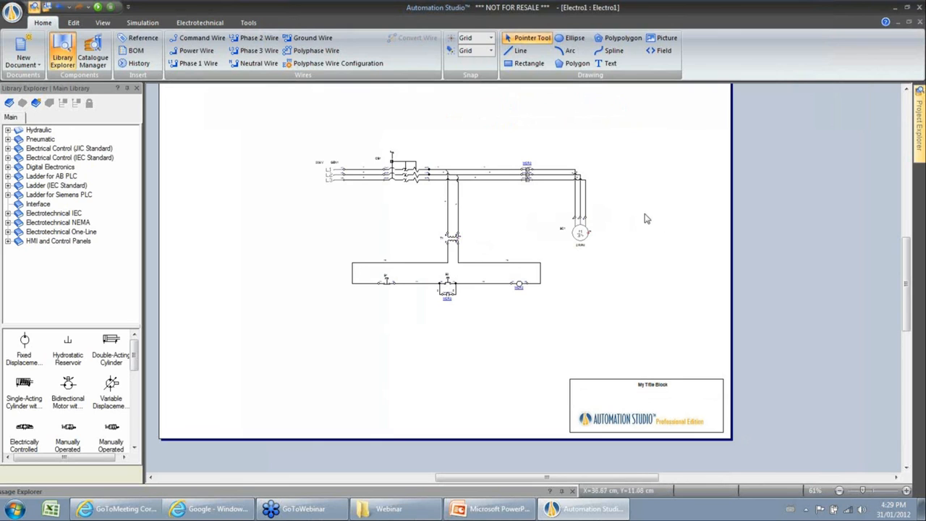
{"action": "left_click_drag", "start_coordinate": [628, 168], "coordinate": [710, 186]}
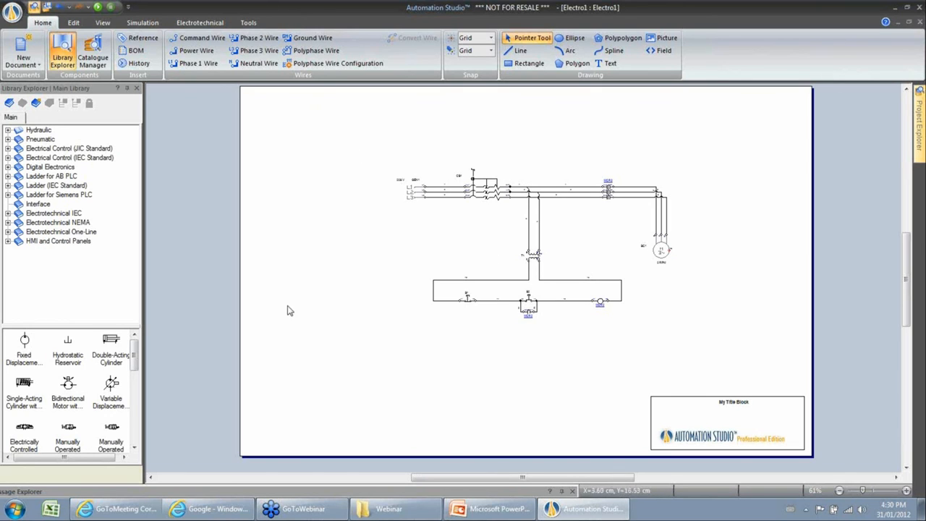
{"action": "right_click", "coordinate": [308, 159]}
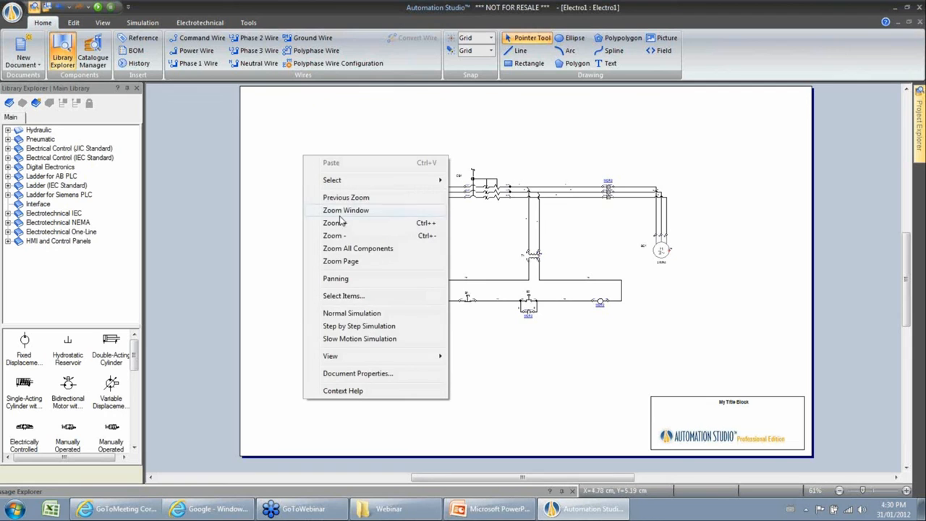
{"action": "left_click", "coordinate": [361, 374]}
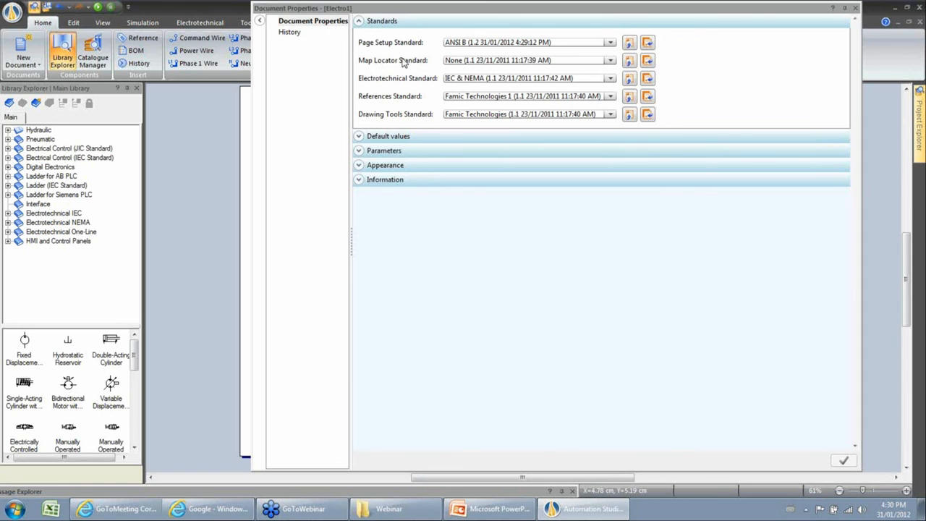
{"action": "mouse_move", "coordinate": [483, 10]}
{"action": "left_mouse_down"}
{"action": "mouse_move", "coordinate": [308, 27]}
{"action": "mouse_move", "coordinate": [168, 23]}
{"action": "left_mouse_up"}
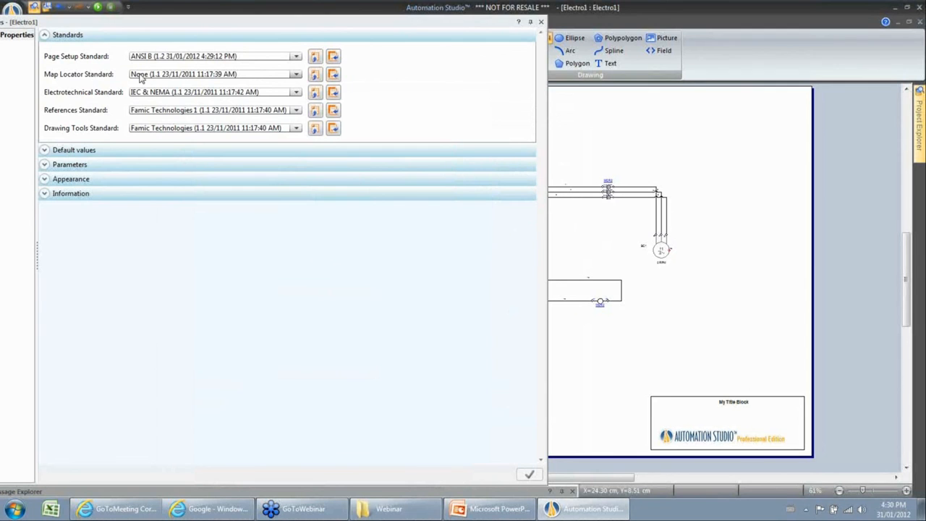
{"action": "left_click", "coordinate": [296, 75]}
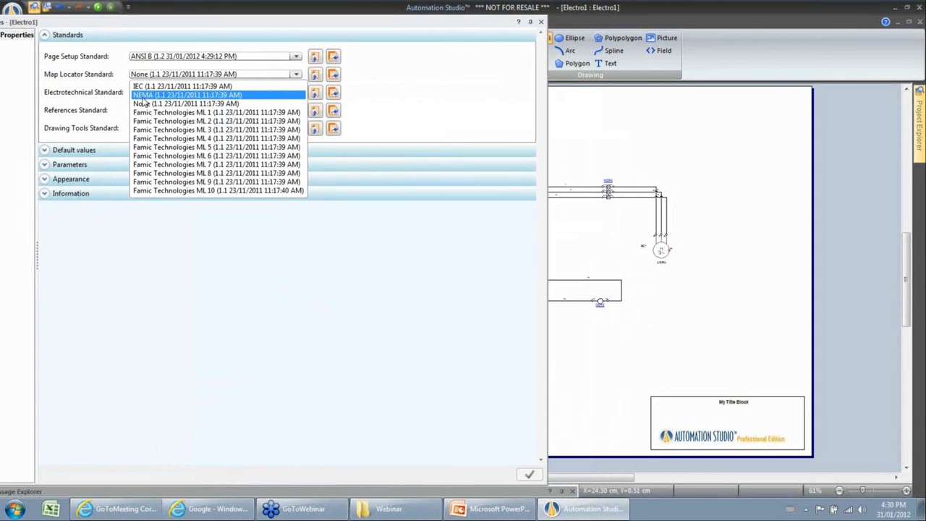
{"action": "left_click", "coordinate": [142, 96]}
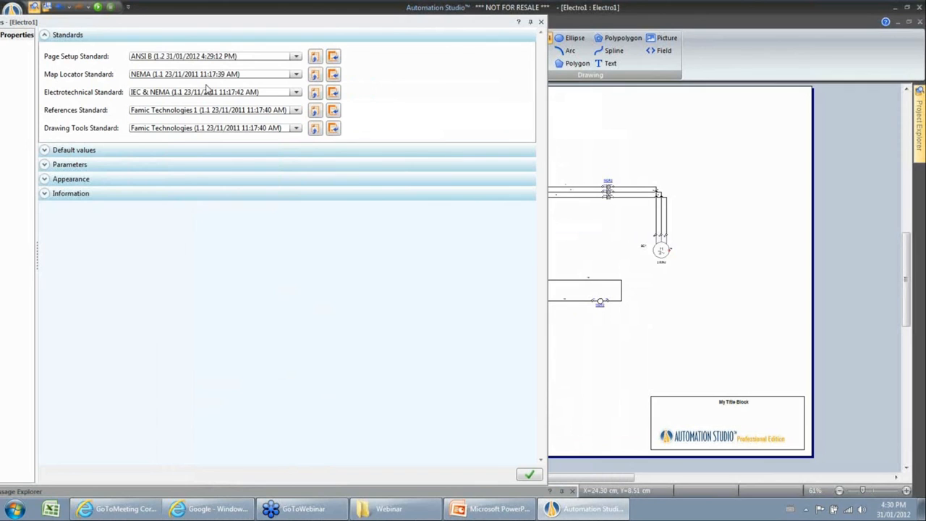
{"action": "left_click", "coordinate": [529, 475]}
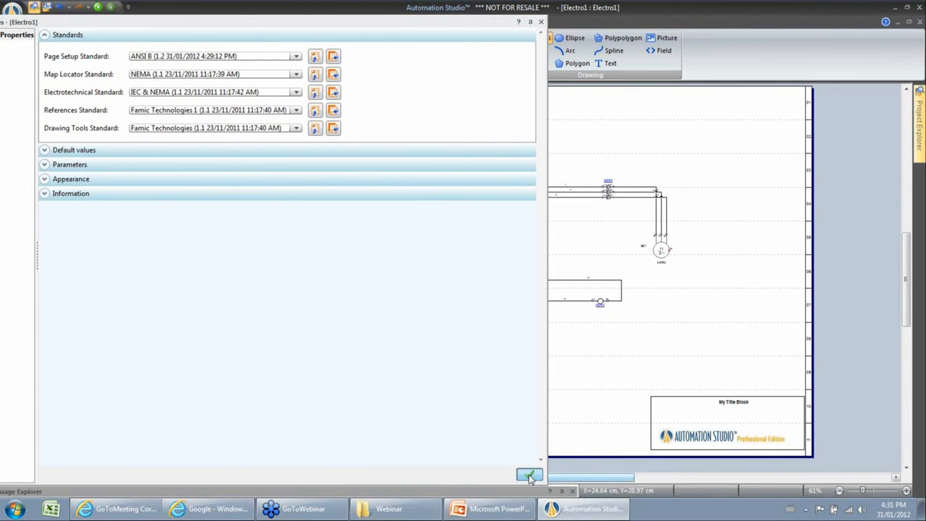
{"action": "left_click", "coordinate": [541, 23]}
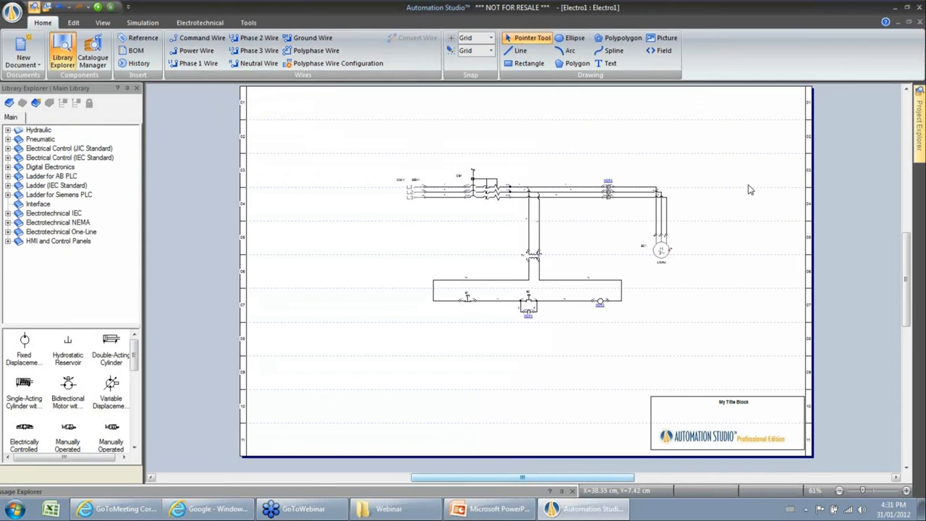
Step: Open the NEMA map locator standard for modification from Electro1's document properties and look at its preview
{"action": "right_click", "coordinate": [668, 129]}
{"action": "left_click", "coordinate": [721, 345]}
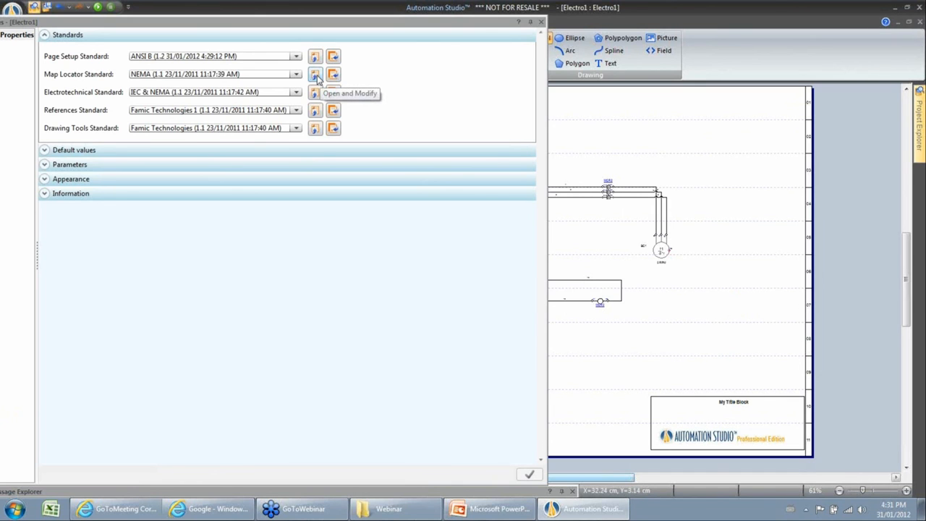
{"action": "left_click", "coordinate": [315, 75]}
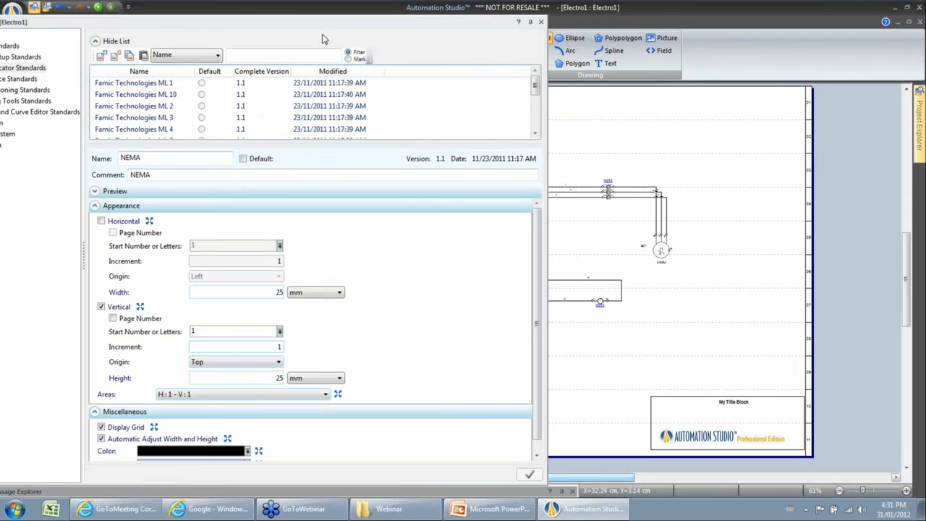
{"action": "left_click_drag", "start_coordinate": [331, 23], "coordinate": [438, 17]}
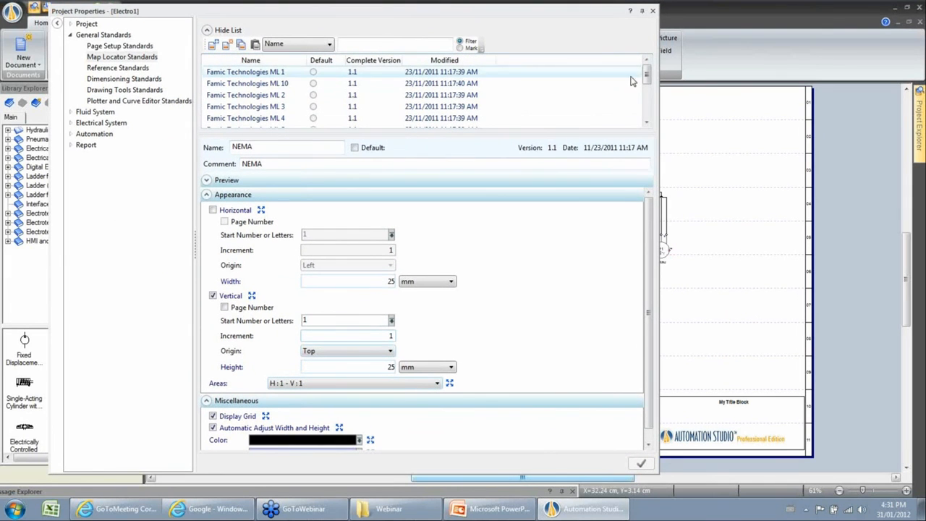
{"action": "left_click_drag", "start_coordinate": [647, 75], "coordinate": [647, 111]}
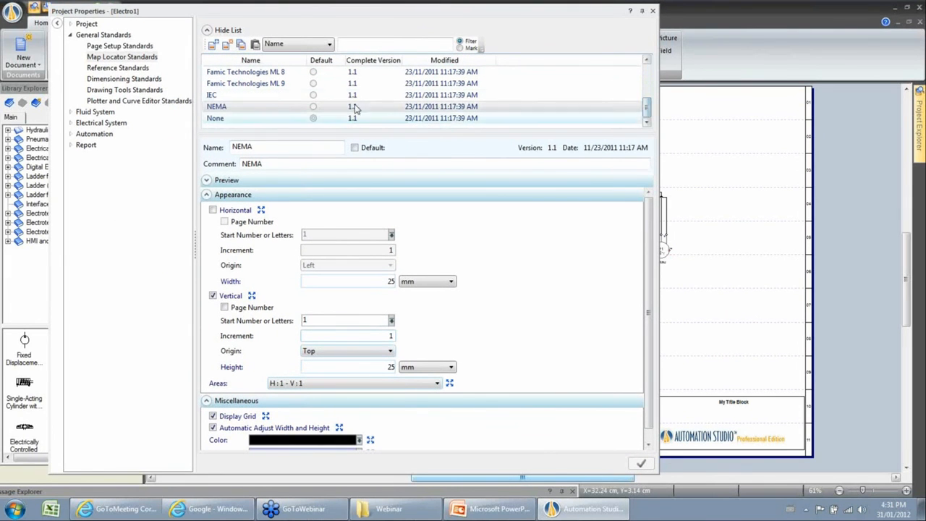
{"action": "left_click", "coordinate": [247, 110]}
{"action": "left_click", "coordinate": [210, 181]}
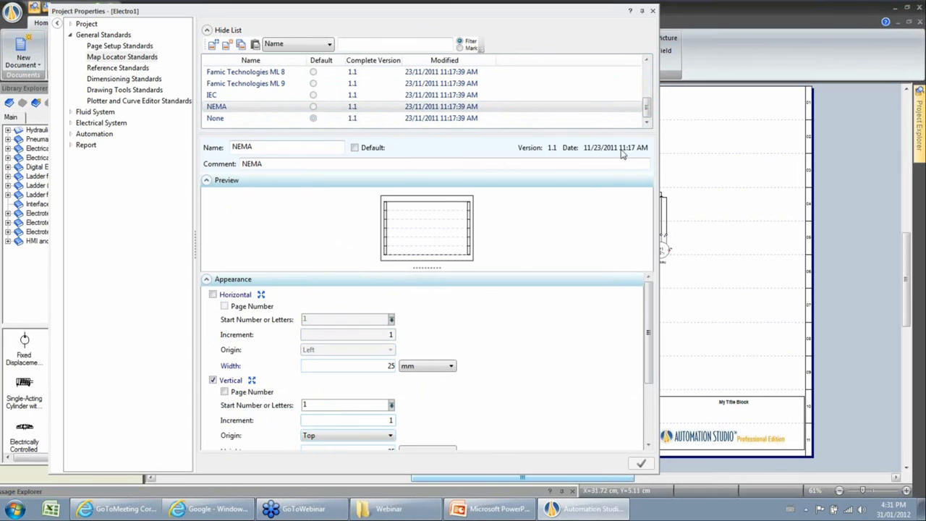
{"action": "left_click", "coordinate": [208, 181]}
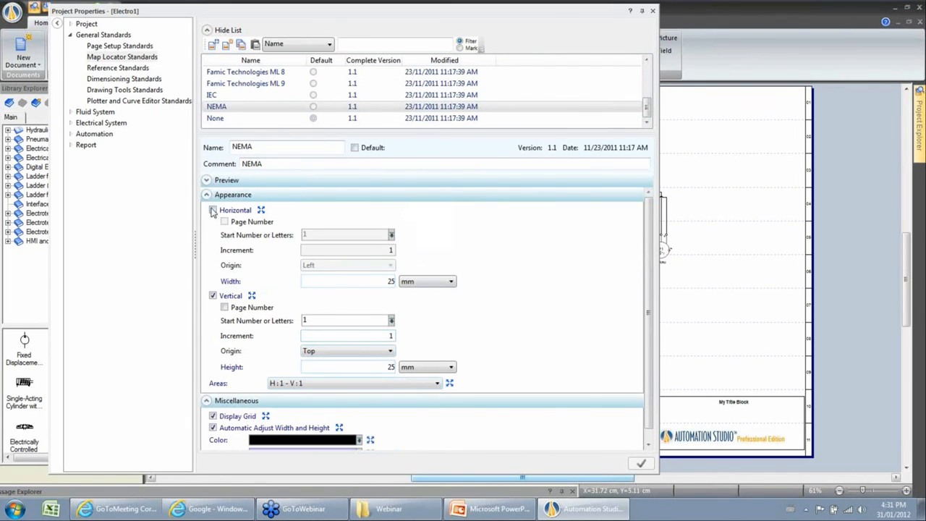
Step: Enable NEMA's horizontal locator with page number, starting letter A and 40 mm width, and save the standard for Electro1
{"action": "left_click", "coordinate": [212, 210]}
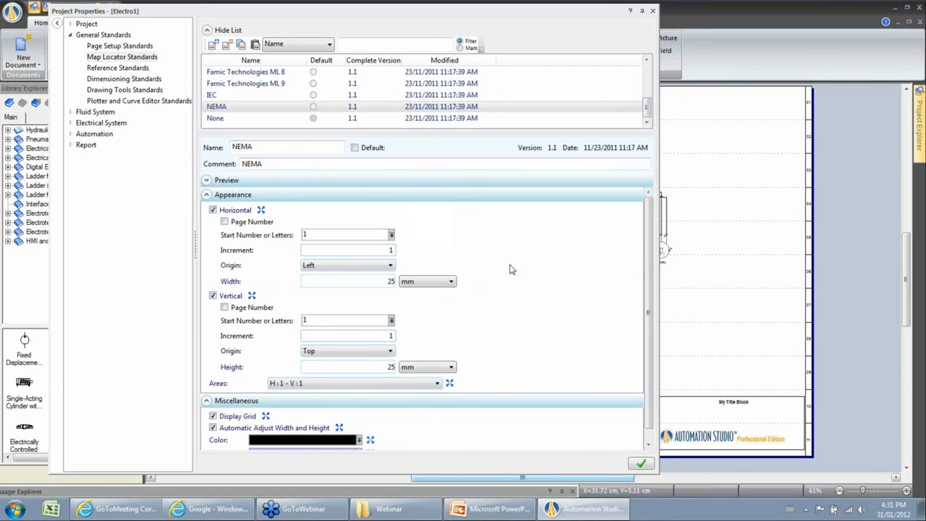
{"action": "left_click", "coordinate": [213, 211]}
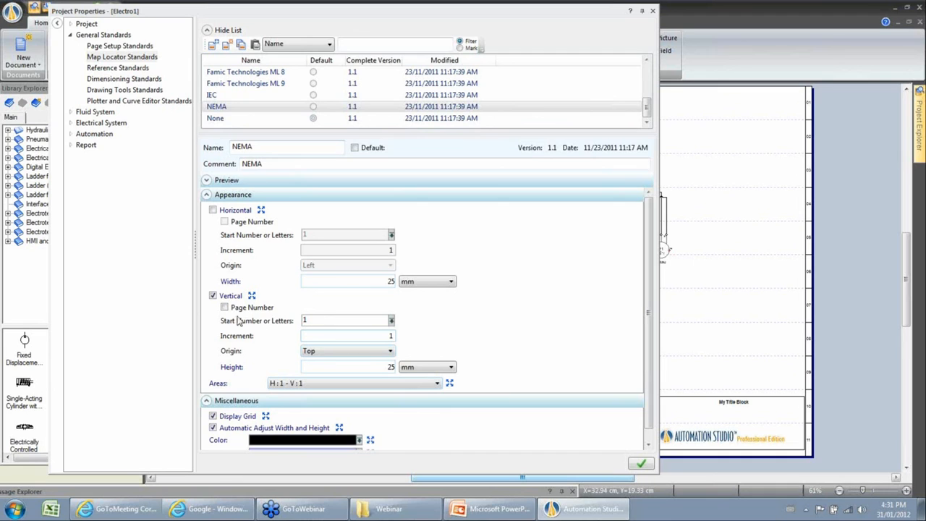
{"action": "left_click", "coordinate": [212, 211]}
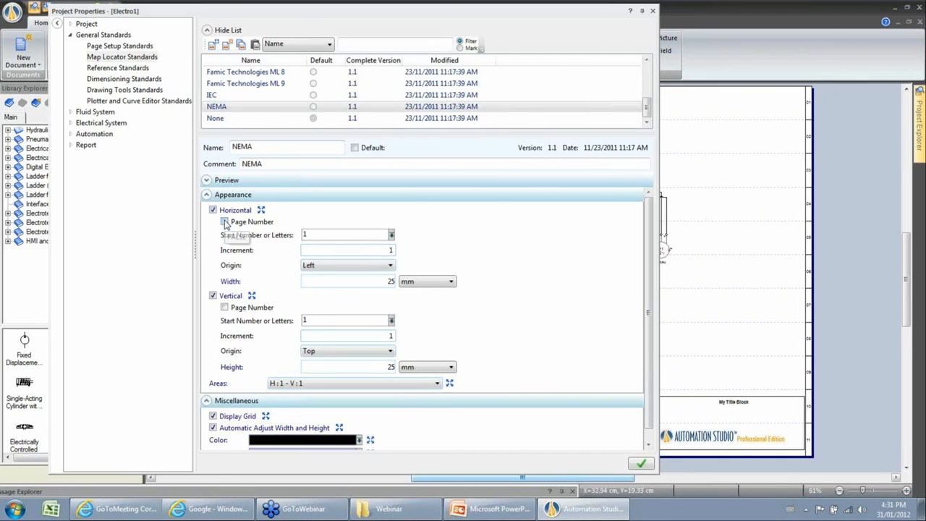
{"action": "left_click", "coordinate": [224, 222]}
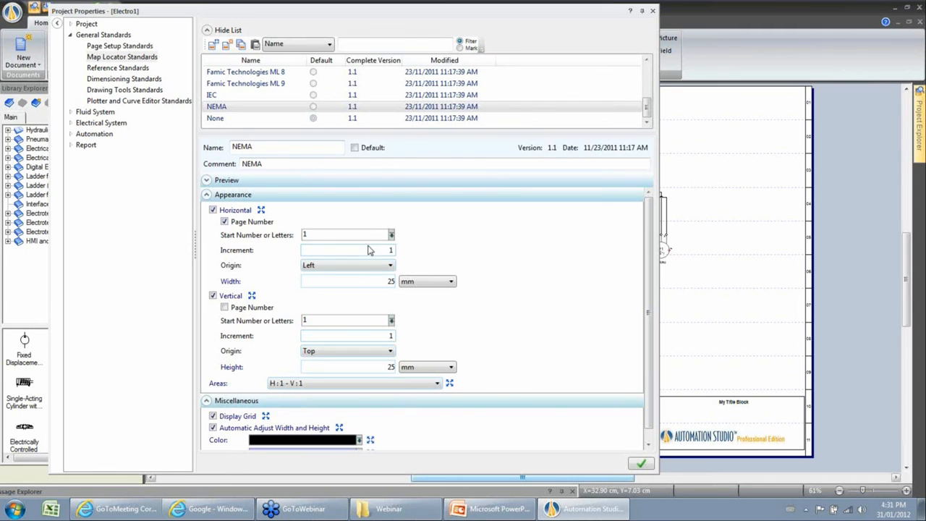
{"action": "left_click", "coordinate": [391, 235]}
{"action": "left_click_drag", "start_coordinate": [325, 232], "coordinate": [275, 239]}
{"action": "left_click", "coordinate": [361, 281]}
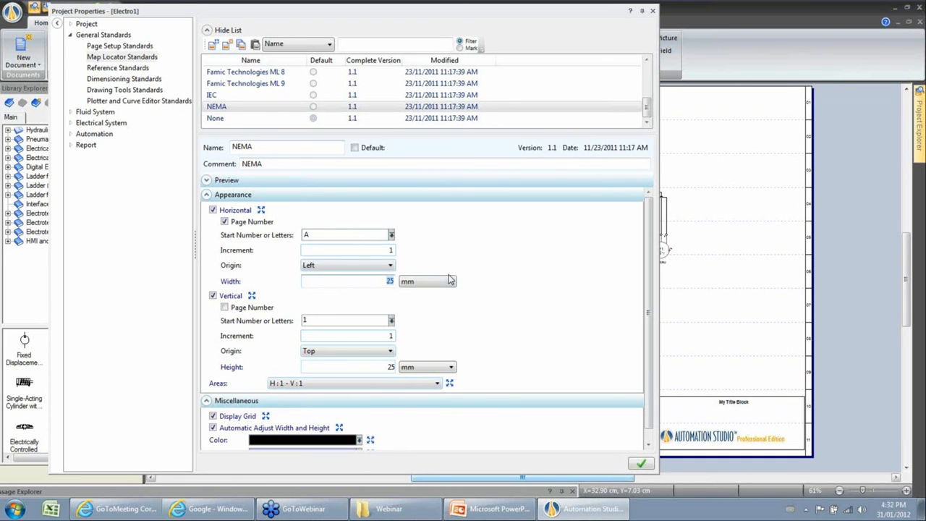
{"action": "left_click", "coordinate": [642, 464]}
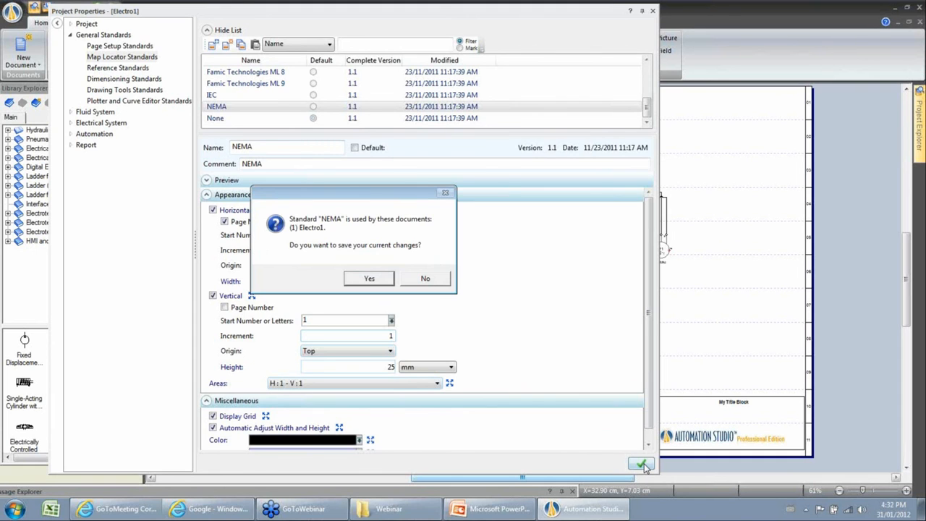
{"action": "left_click", "coordinate": [369, 280]}
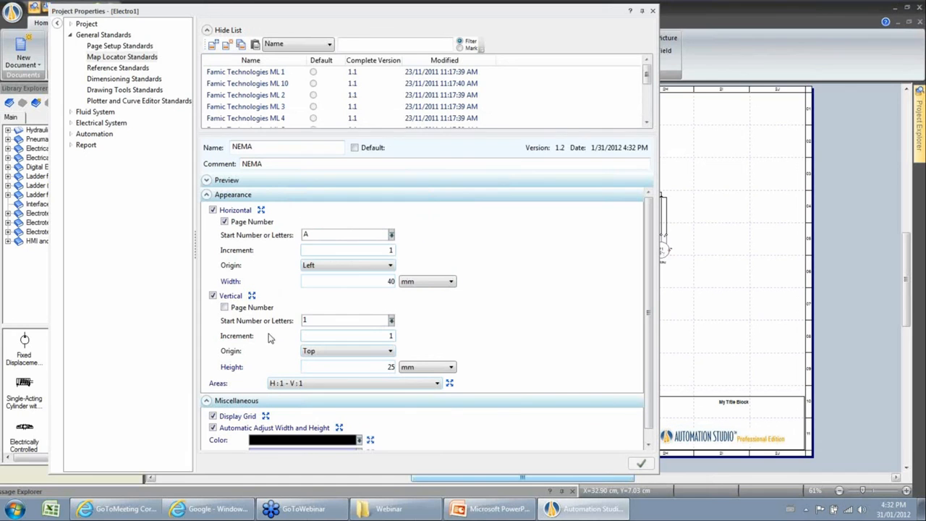
{"action": "left_click", "coordinate": [653, 12]}
{"action": "scroll", "coordinate": [267, 121], "scroll_direction": "up", "scroll_amount": 2}
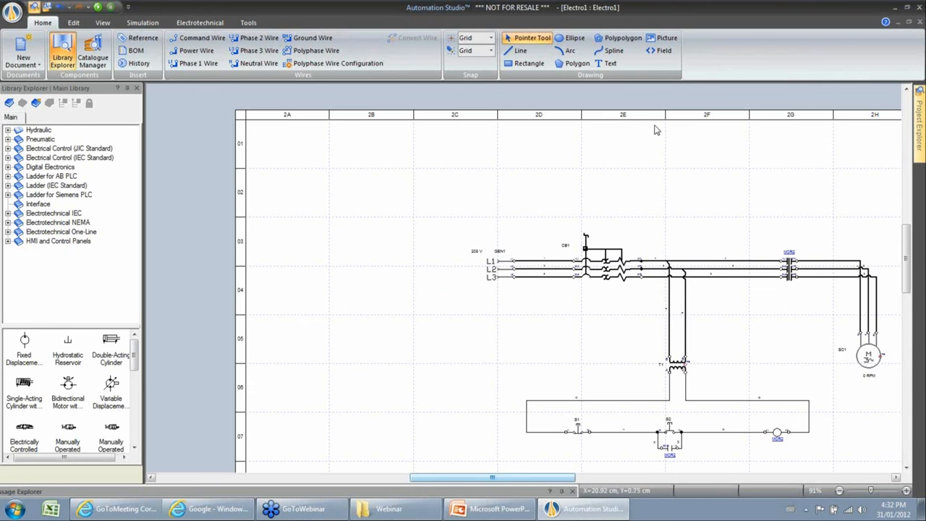
Step: Reopen the NEMA map locator standard from Electro1's document properties, hide its grid, set its color to red, and save the changes
{"action": "right_click", "coordinate": [437, 190]}
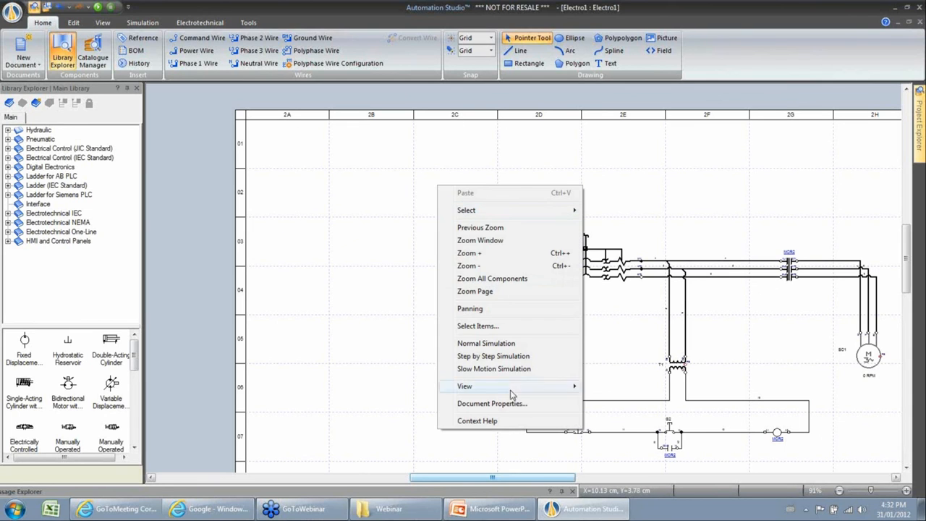
{"action": "left_click", "coordinate": [501, 402]}
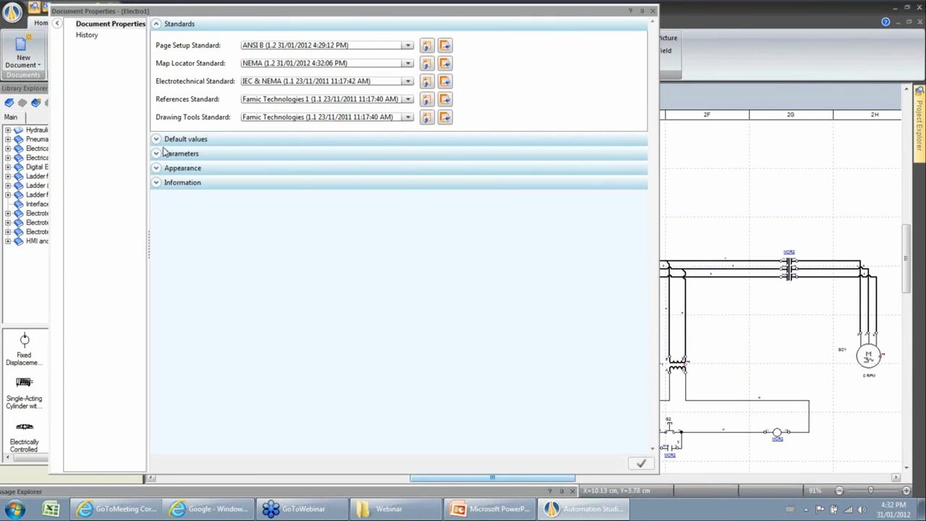
{"action": "left_click", "coordinate": [426, 63]}
{"action": "left_click", "coordinate": [207, 195]}
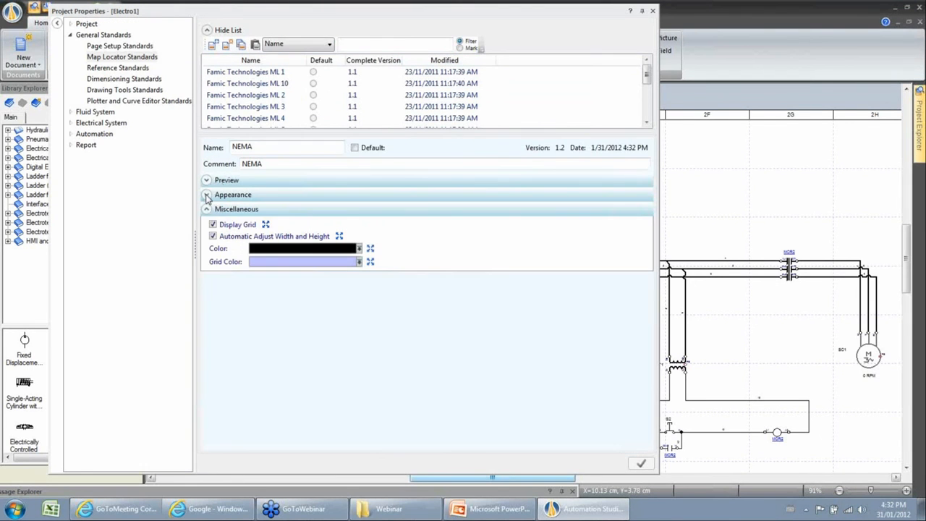
{"action": "left_click", "coordinate": [212, 236]}
{"action": "left_click", "coordinate": [213, 224]}
{"action": "left_click", "coordinate": [359, 248]}
{"action": "left_click", "coordinate": [315, 275]}
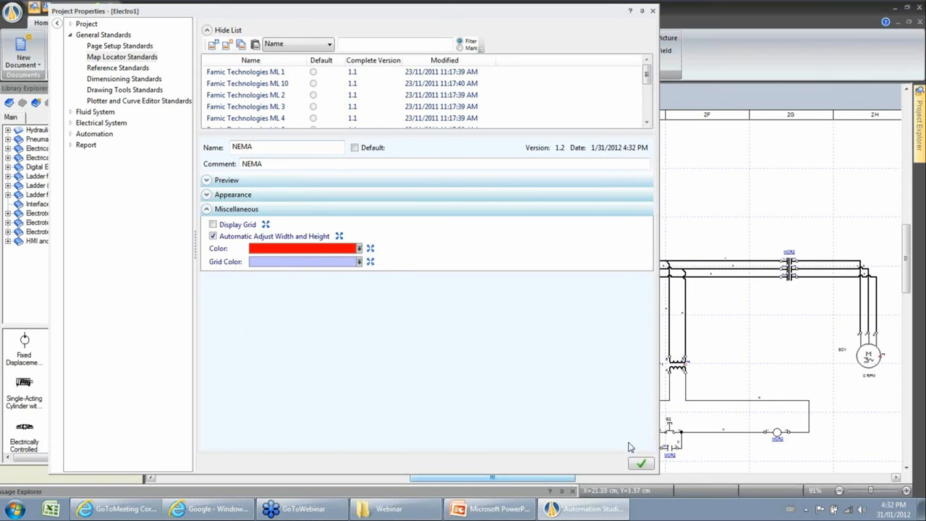
{"action": "left_click", "coordinate": [641, 464]}
{"action": "left_click", "coordinate": [369, 279]}
{"action": "left_click", "coordinate": [653, 12]}
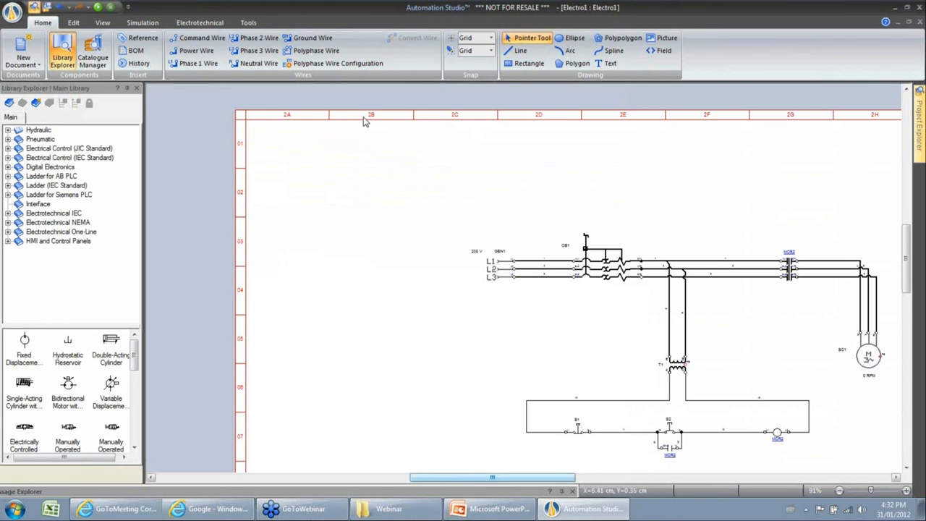
Step: Open the NEMA map locator standard from Electro1's document properties and review its appearance settings
{"action": "right_click", "coordinate": [369, 195]}
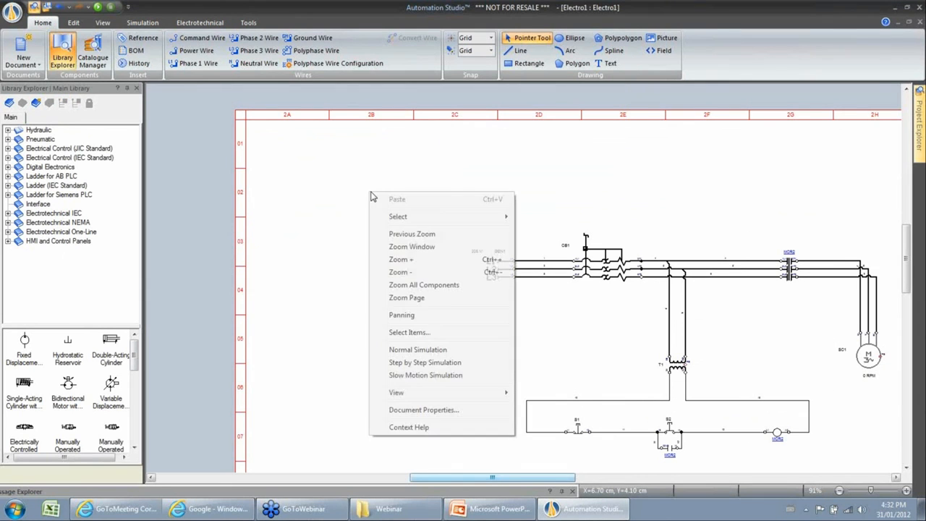
{"action": "left_click", "coordinate": [423, 410]}
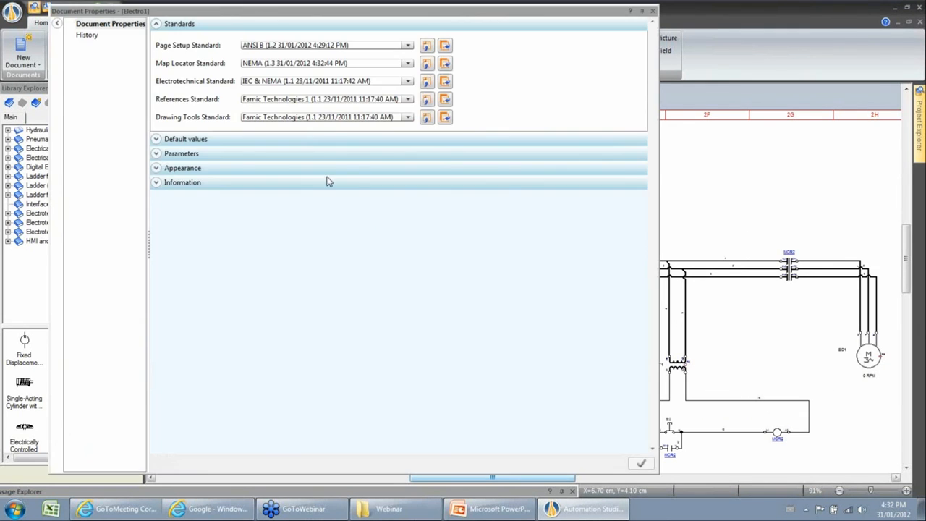
{"action": "left_click", "coordinate": [427, 64]}
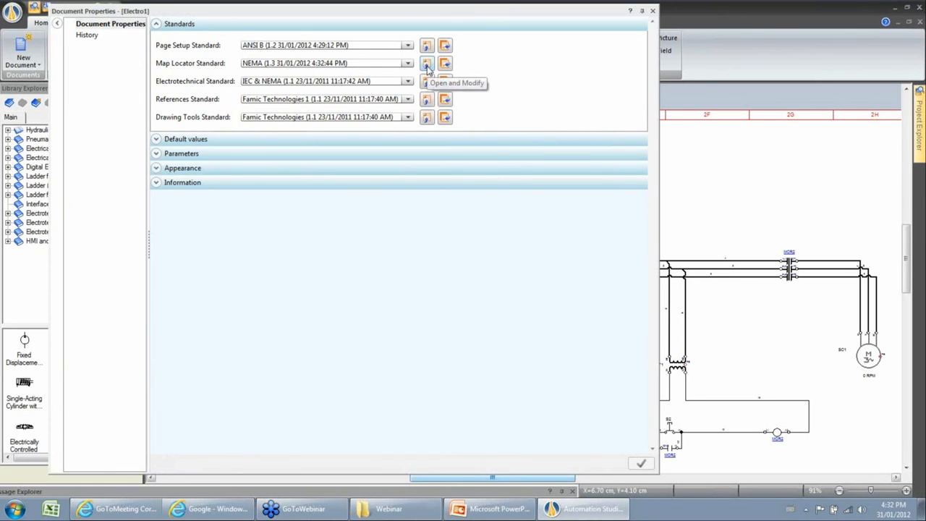
{"action": "left_click", "coordinate": [208, 196]}
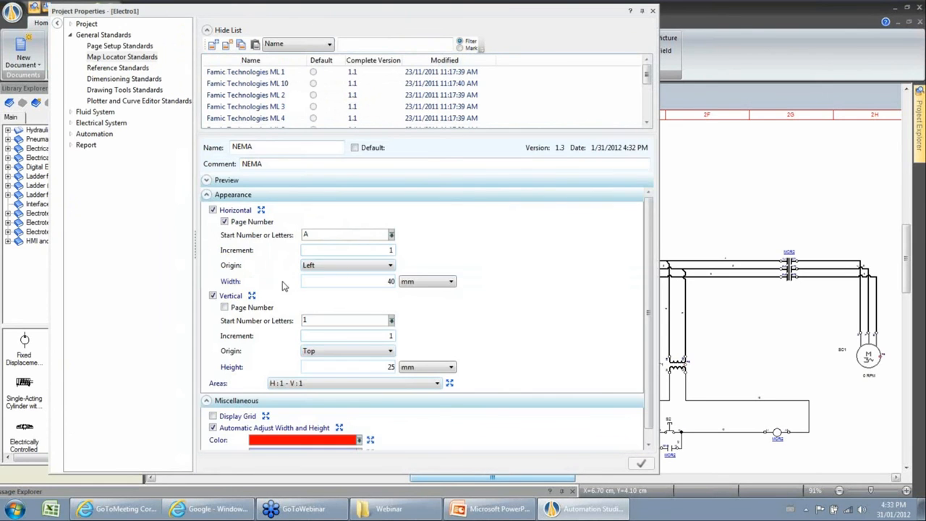
{"action": "left_click", "coordinate": [207, 194]}
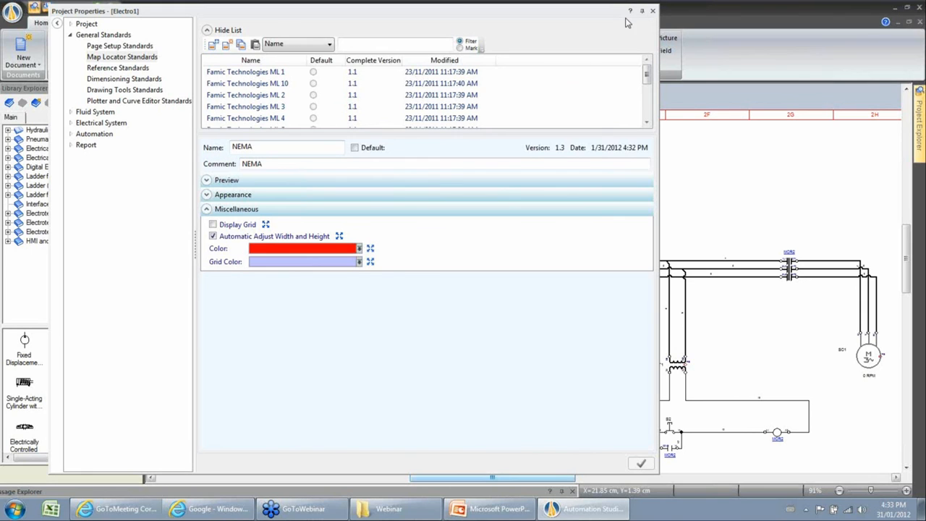
Step: Create a new map locator standard named Electro_Map_Locator with the comment Webinar Demo
{"action": "left_click", "coordinate": [106, 58]}
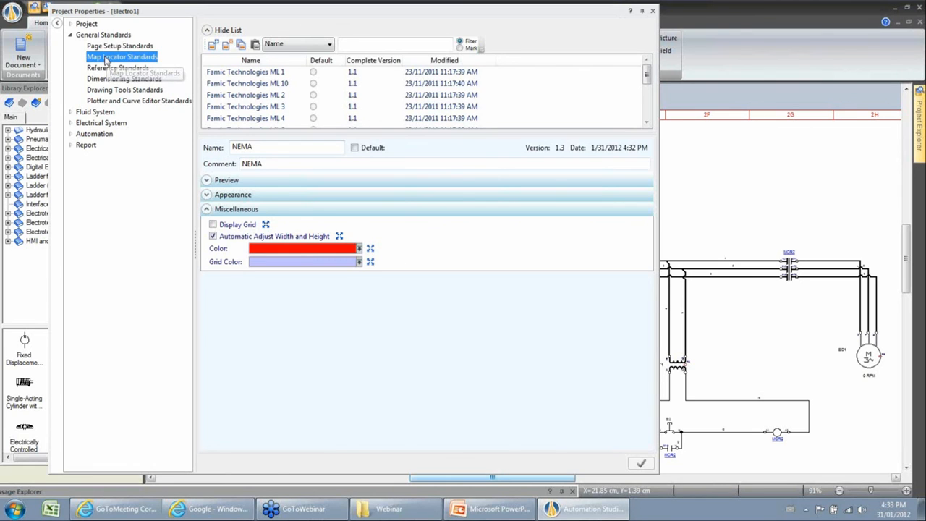
{"action": "left_click", "coordinate": [213, 47]}
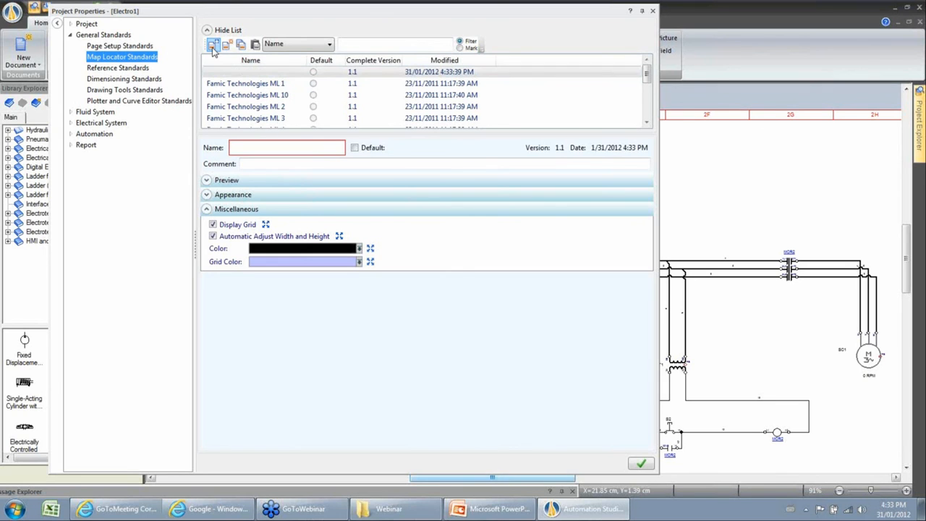
{"action": "left_click", "coordinate": [249, 147]}
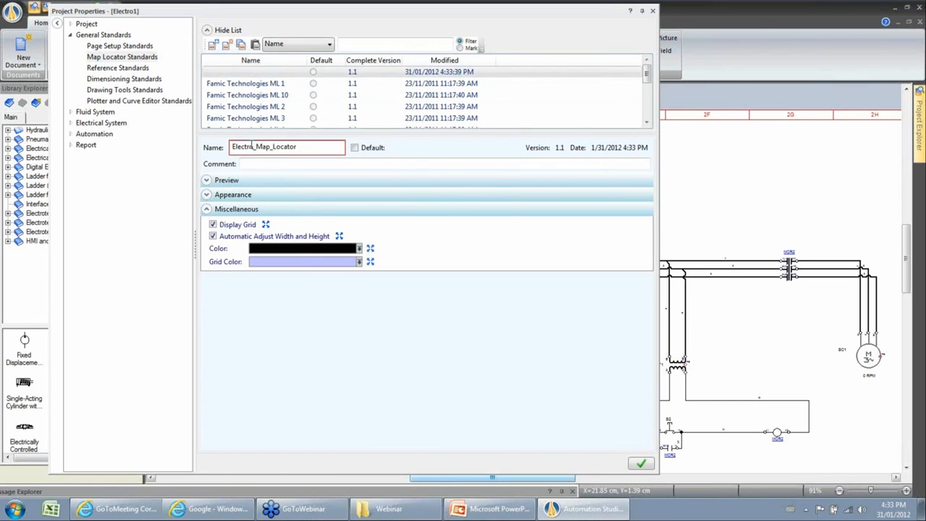
{"action": "type", "text": "Electro_Map_Locator"}
{"action": "left_click", "coordinate": [273, 164]}
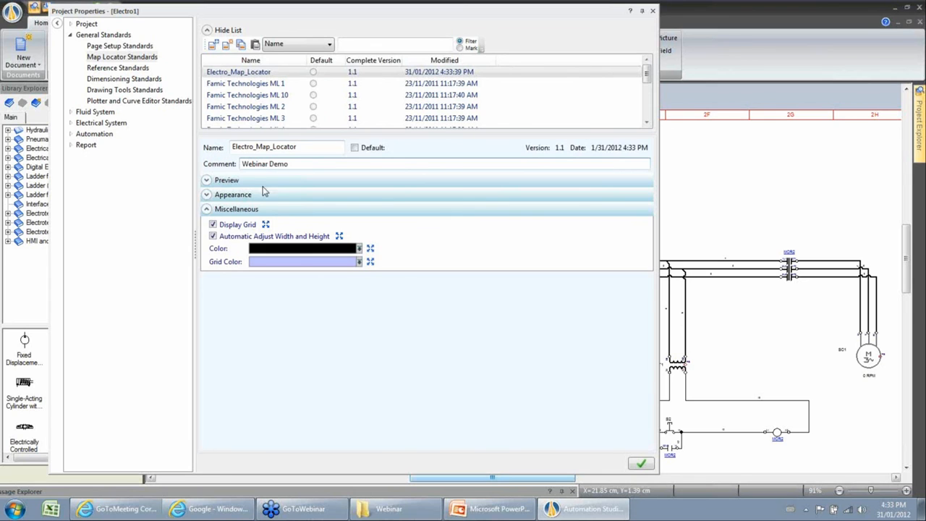
Step: Enable the new standard's horizontal locator with starting letter A, origin Right and 25 mm width, keeping its preview visible
{"action": "left_click", "coordinate": [210, 181]}
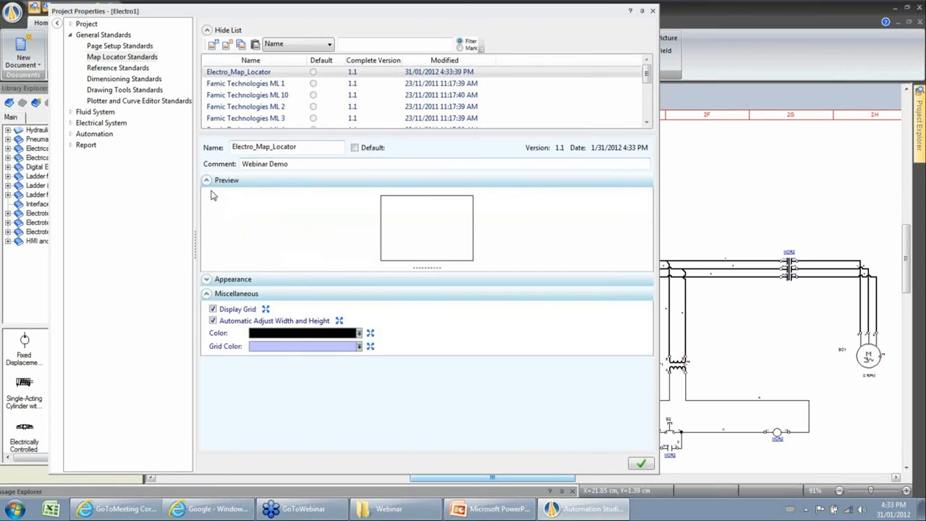
{"action": "left_click", "coordinate": [207, 280]}
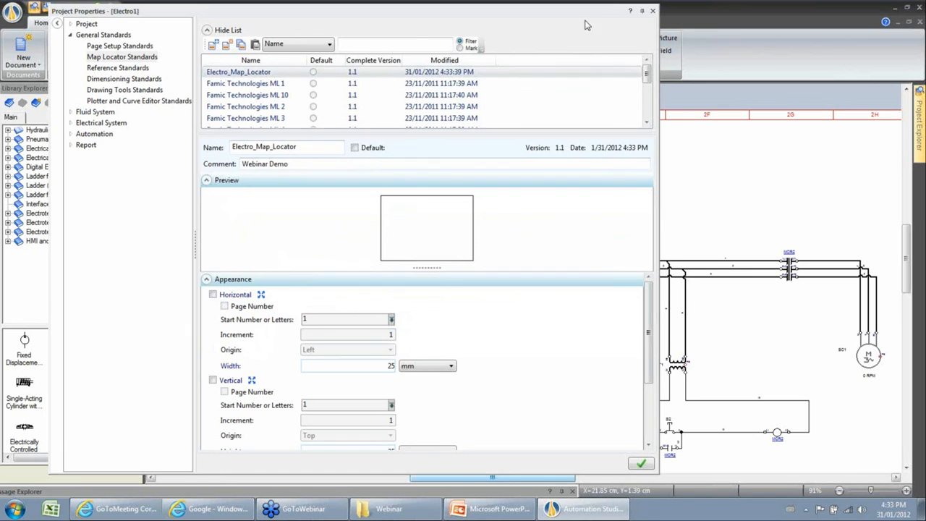
{"action": "left_click_drag", "start_coordinate": [585, 10], "coordinate": [586, 1]}
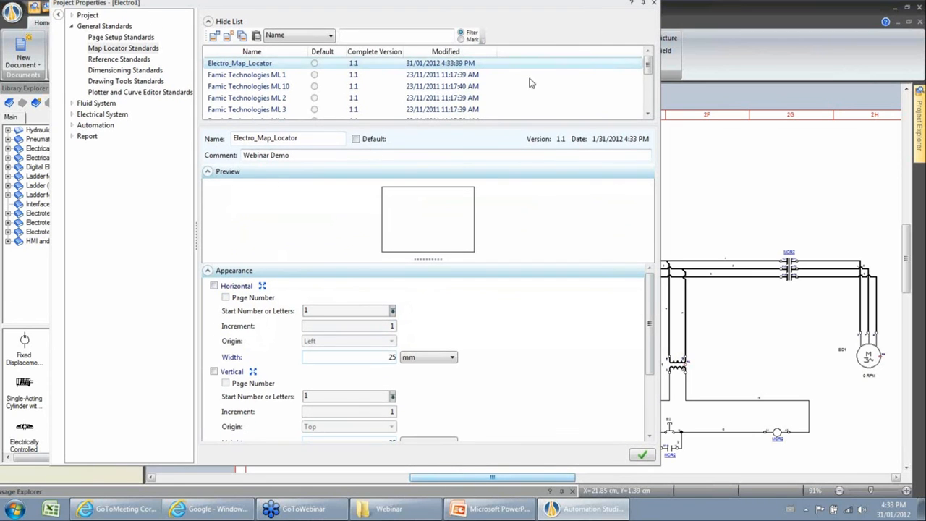
{"action": "left_click", "coordinate": [214, 287]}
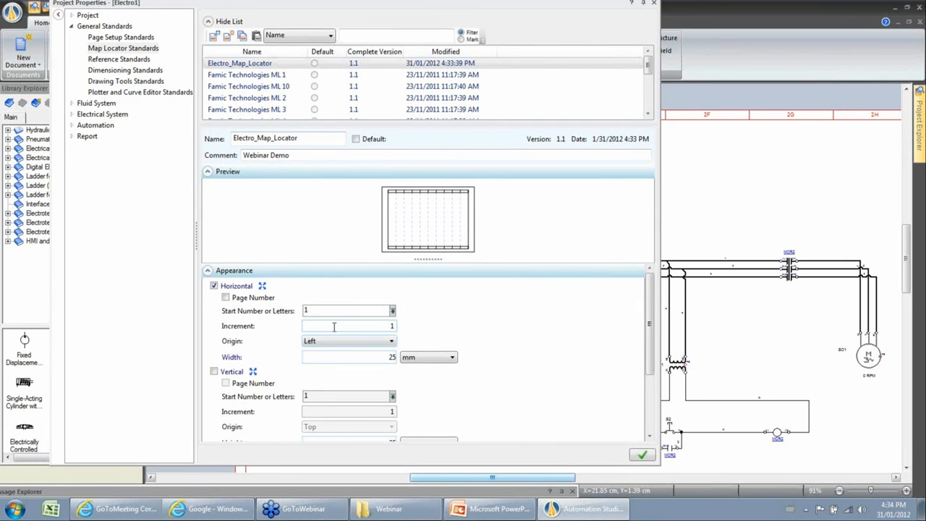
{"action": "left_click_drag", "start_coordinate": [334, 311], "coordinate": [289, 310]}
{"action": "left_click", "coordinate": [329, 342]}
{"action": "left_click", "coordinate": [323, 361]}
Step: Set Electro_Map_Locator's grid color to black, save the standard and close the project properties
{"action": "left_click_drag", "start_coordinate": [651, 313], "coordinate": [636, 379]}
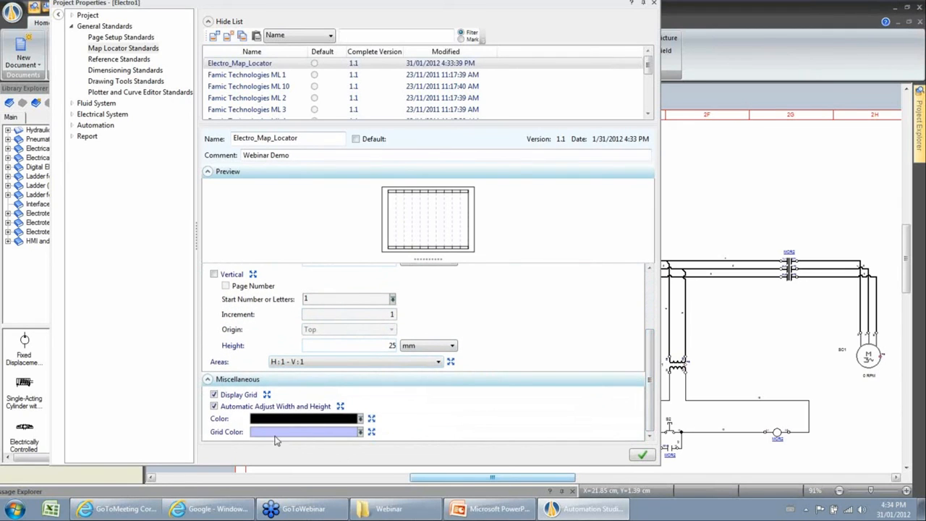
{"action": "left_click", "coordinate": [360, 431]}
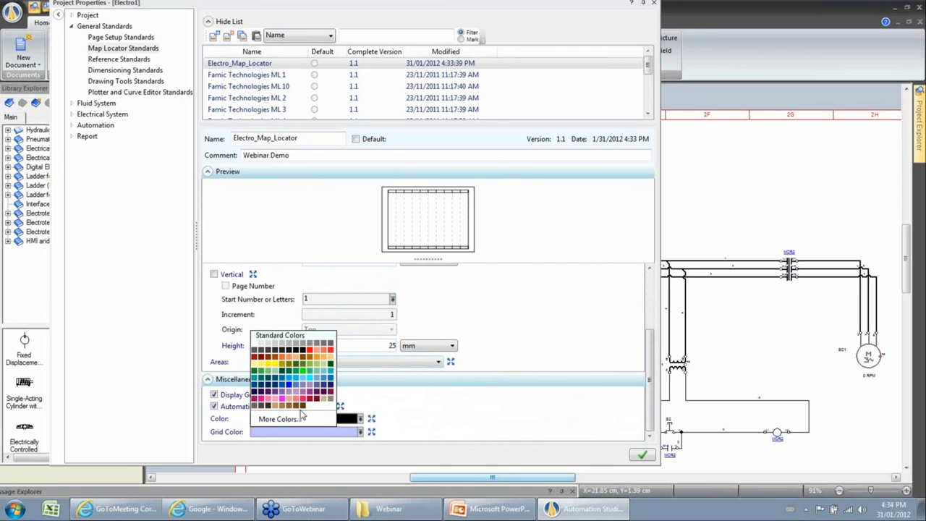
{"action": "left_click", "coordinate": [304, 351]}
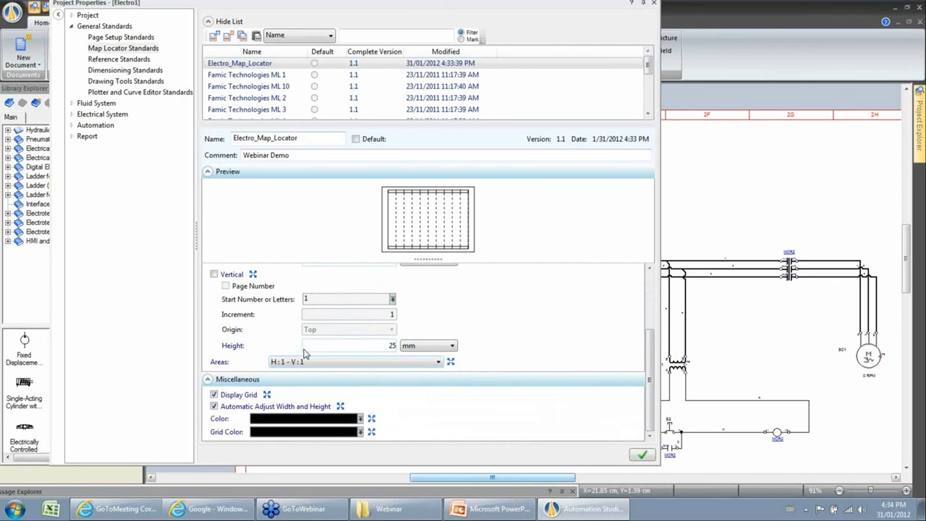
{"action": "left_click", "coordinate": [643, 456]}
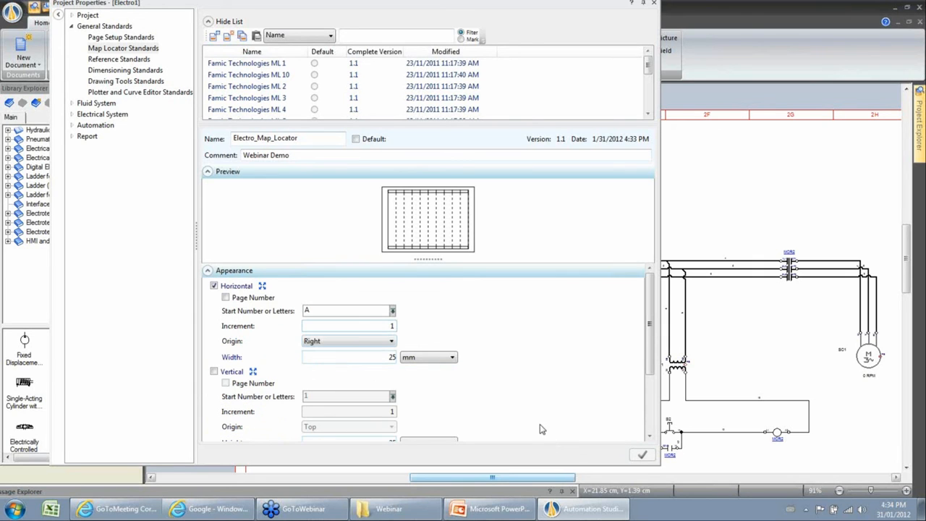
{"action": "left_click", "coordinate": [655, 4]}
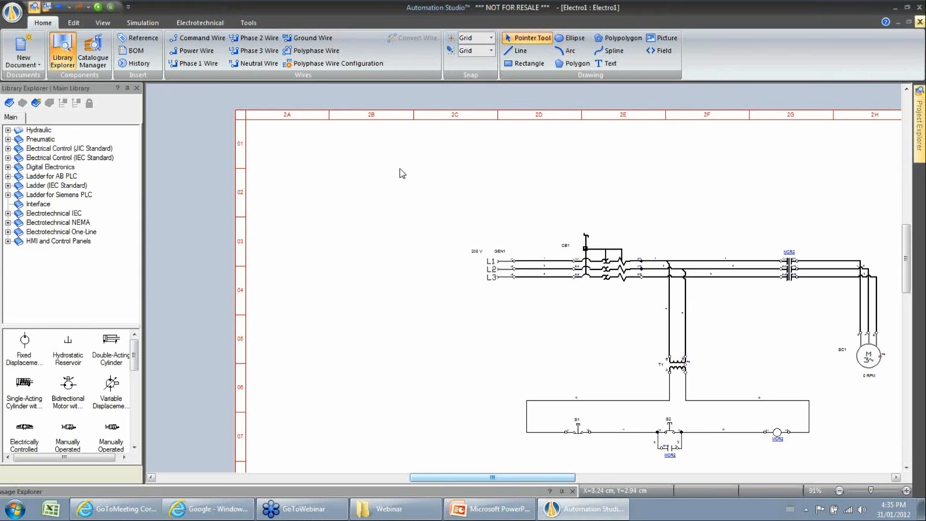
Step: Assign Electro_Map_Locator as Electro1's map locator standard in the document properties and save the project
{"action": "left_click_drag", "start_coordinate": [609, 174], "coordinate": [481, 144]}
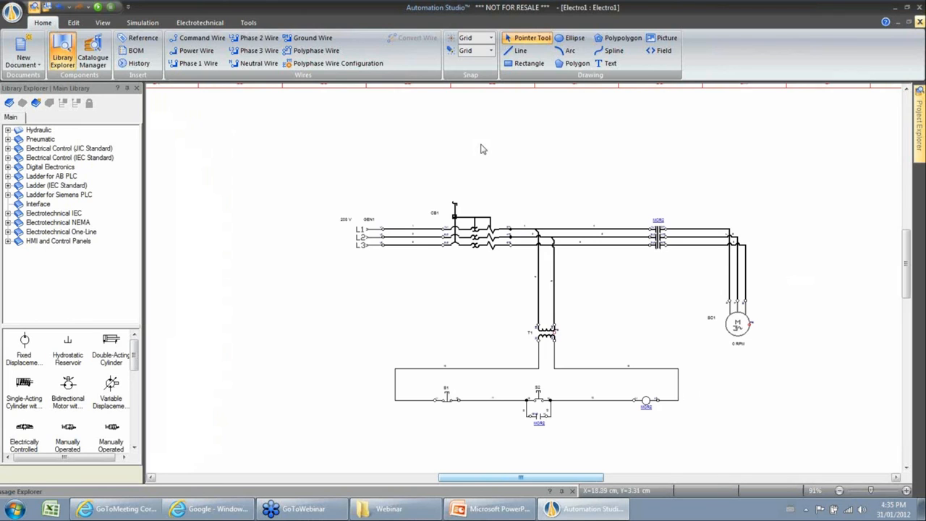
{"action": "scroll", "coordinate": [485, 149], "scroll_direction": "down", "scroll_amount": 3}
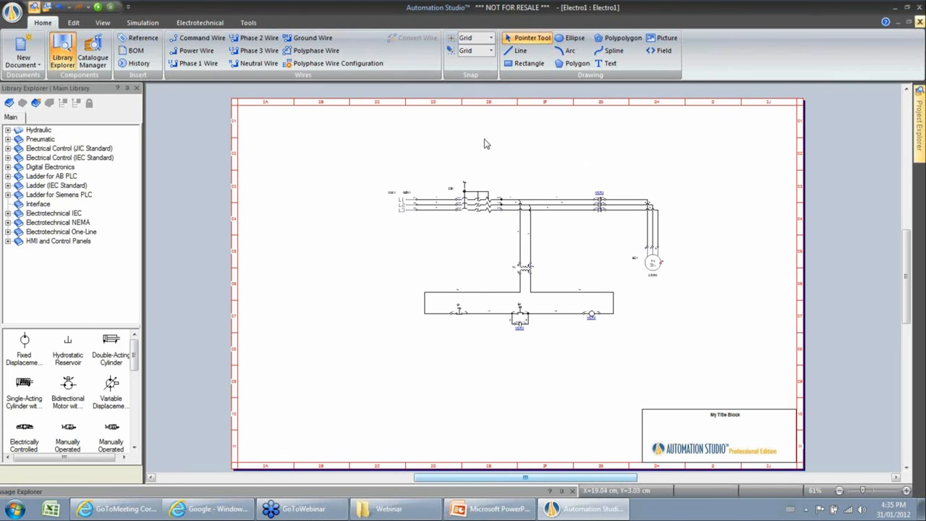
{"action": "left_click_drag", "start_coordinate": [534, 160], "coordinate": [512, 149]}
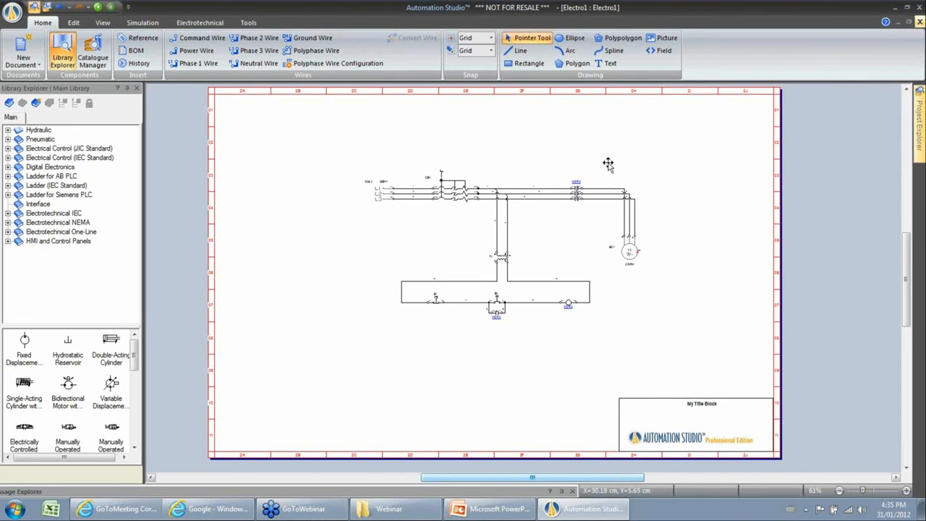
{"action": "right_click", "coordinate": [277, 136]}
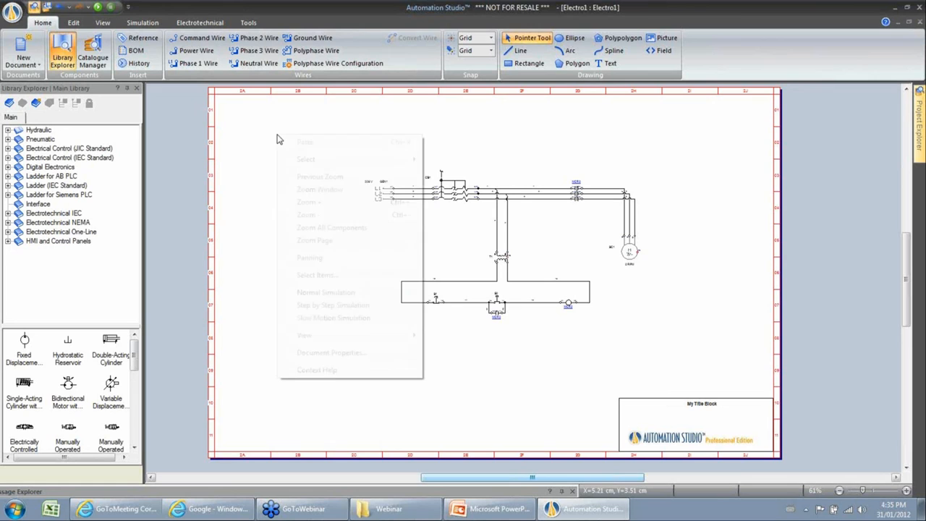
{"action": "left_click", "coordinate": [254, 180]}
{"action": "right_click", "coordinate": [249, 156]}
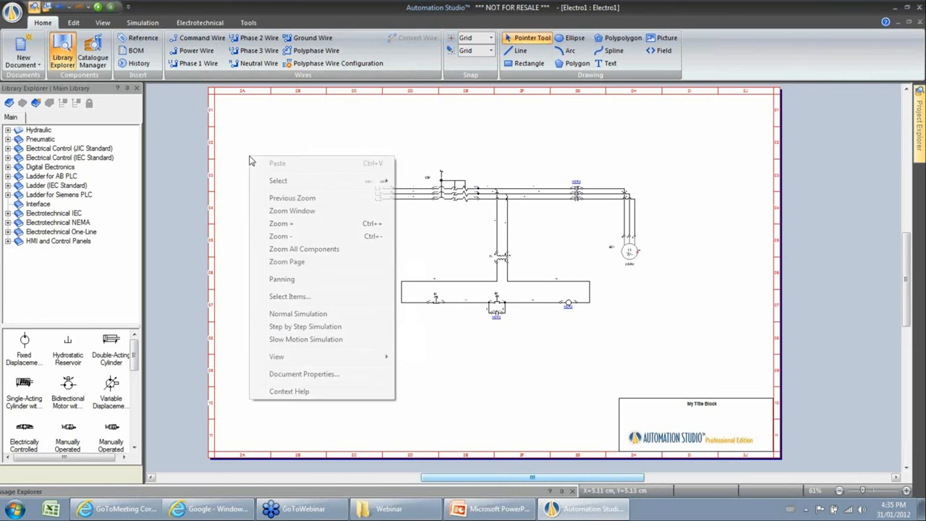
{"action": "left_click", "coordinate": [303, 374]}
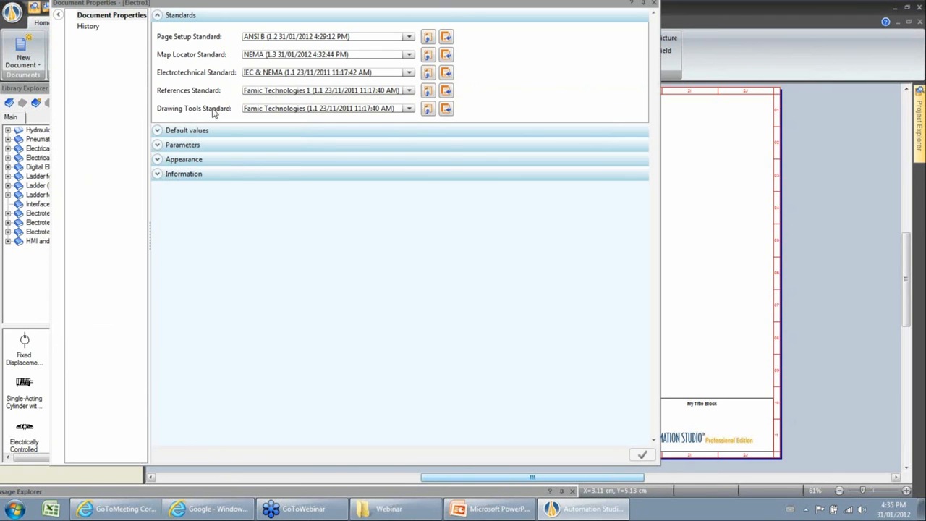
{"action": "left_click", "coordinate": [249, 55]}
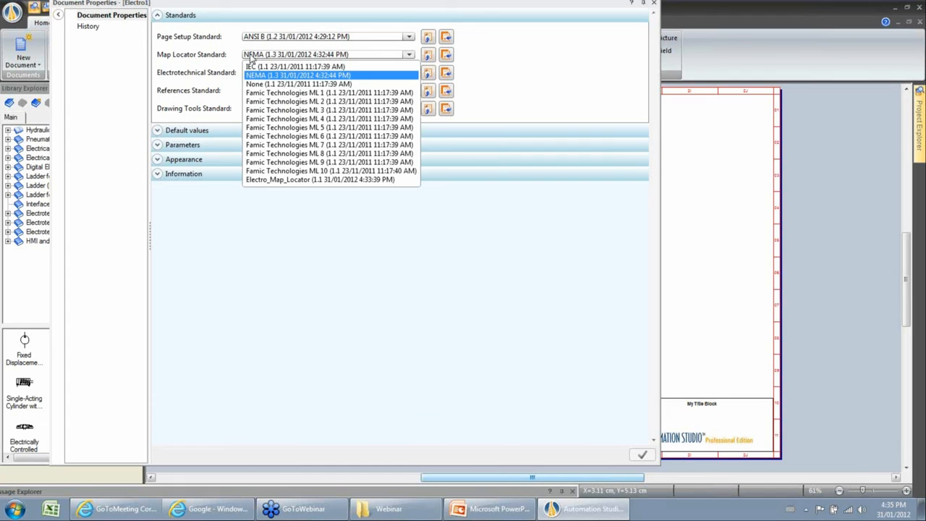
{"action": "left_click", "coordinate": [277, 185]}
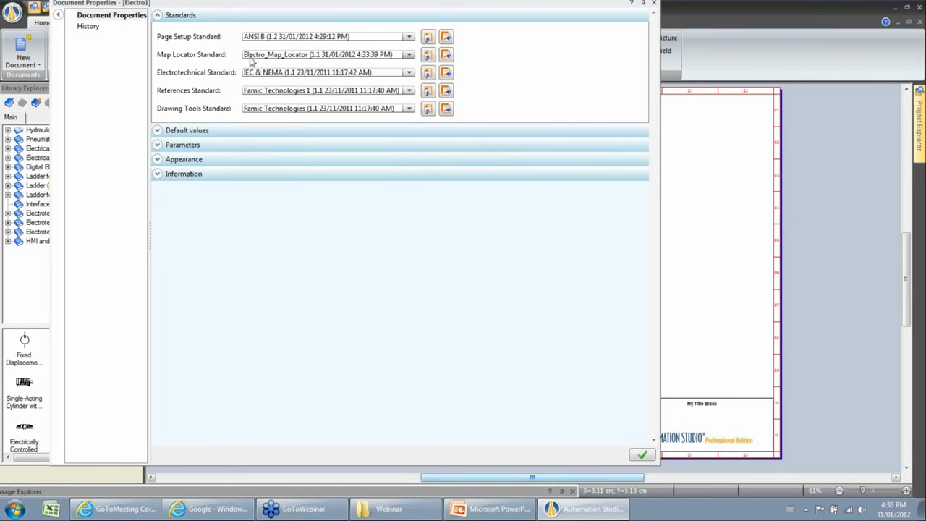
{"action": "mouse_move", "coordinate": [254, 59]}
{"action": "mouse_move", "coordinate": [287, 41]}
{"action": "left_click", "coordinate": [653, 3]}
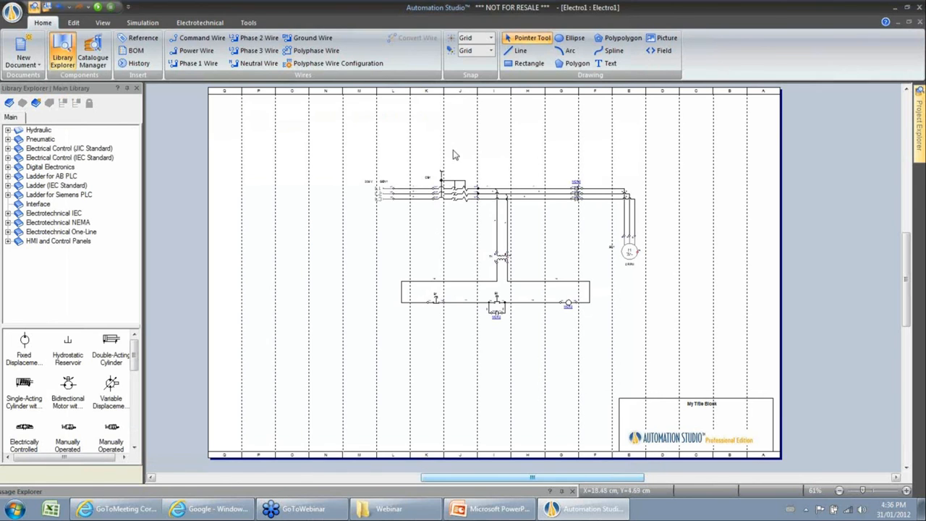
{"action": "key", "text": "ctrl+s"}
Step: Try to delete the Electro_Map_Locator standard from the map locator standards reached through Electro1's document properties, and close the project properties
{"action": "right_click", "coordinate": [349, 137]}
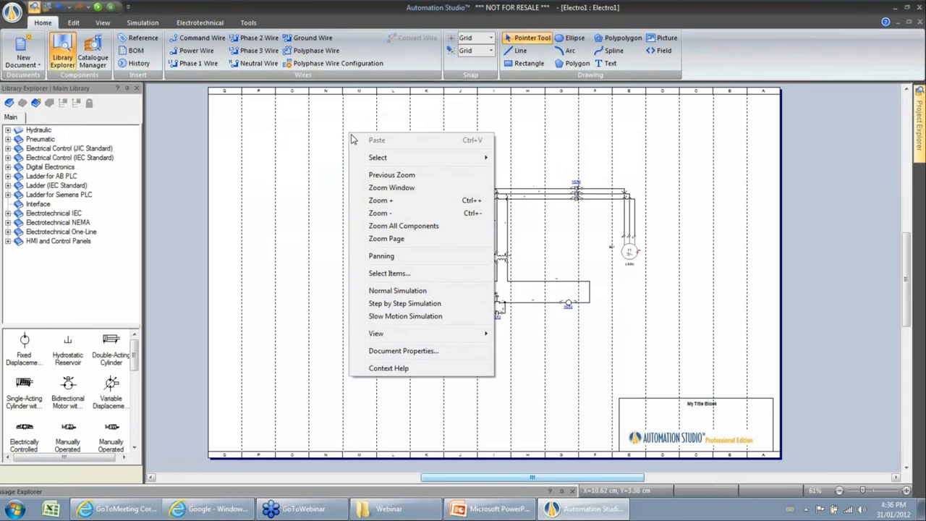
{"action": "left_click", "coordinate": [398, 352]}
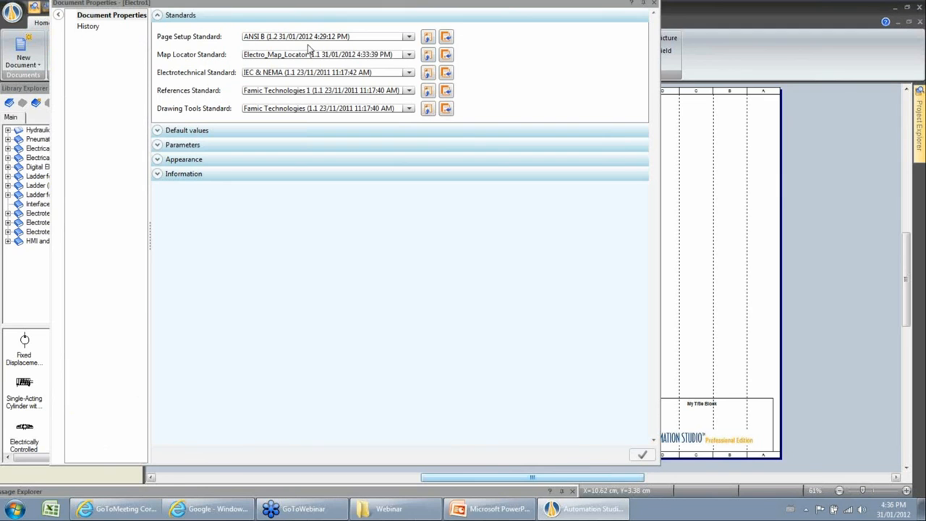
{"action": "left_click", "coordinate": [426, 61]}
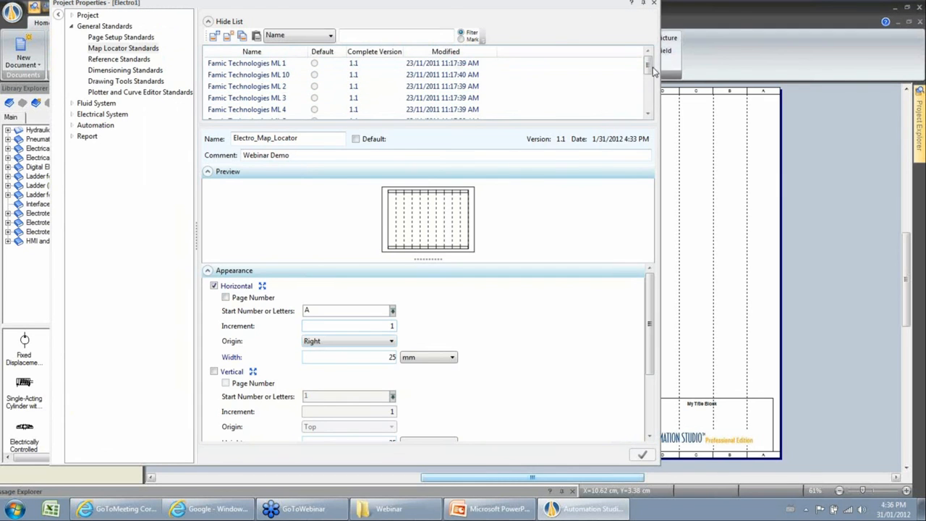
{"action": "left_click_drag", "start_coordinate": [648, 65], "coordinate": [648, 105]}
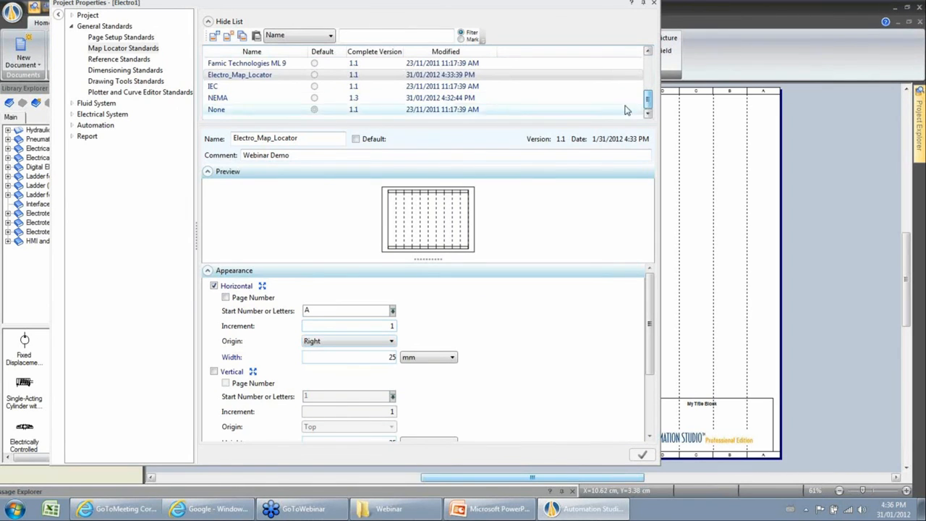
{"action": "left_click", "coordinate": [248, 77]}
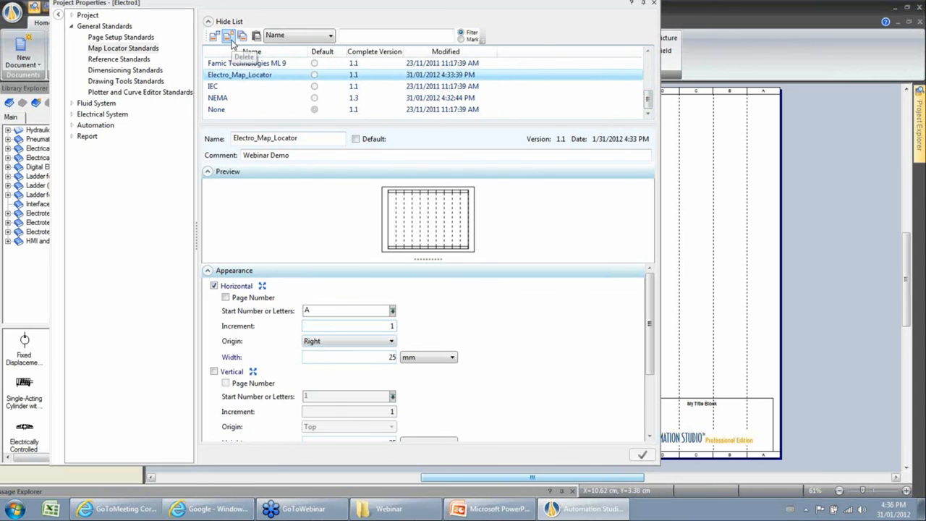
{"action": "left_click", "coordinate": [228, 38]}
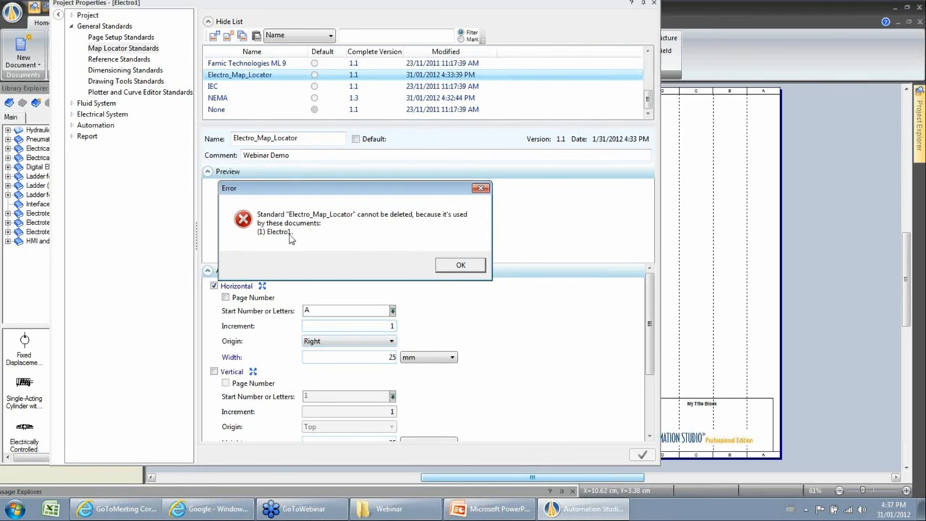
{"action": "left_click", "coordinate": [457, 266]}
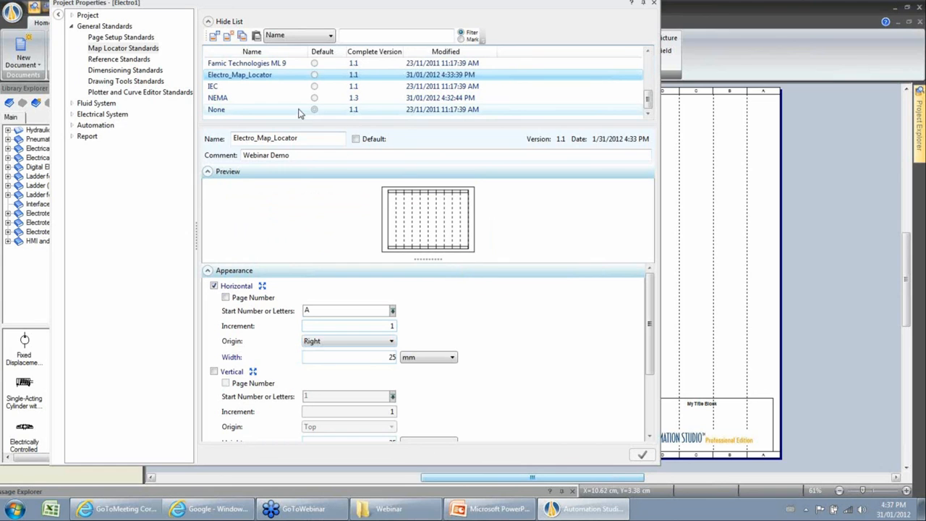
{"action": "left_click", "coordinate": [654, 4]}
Step: Set Electro1's map locator standard back to NEMA in the document properties and apply the change
{"action": "right_click", "coordinate": [433, 133]}
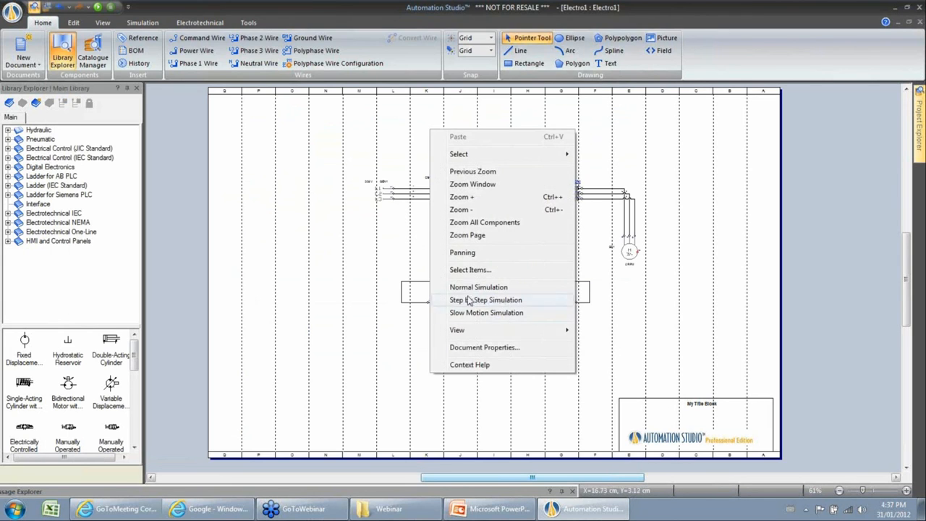
{"action": "left_click", "coordinate": [480, 349]}
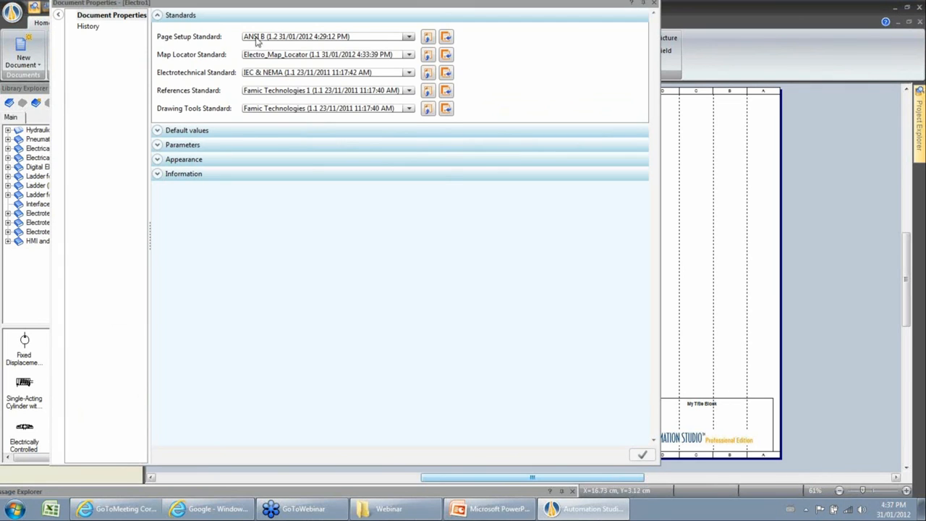
{"action": "left_click", "coordinate": [261, 58]}
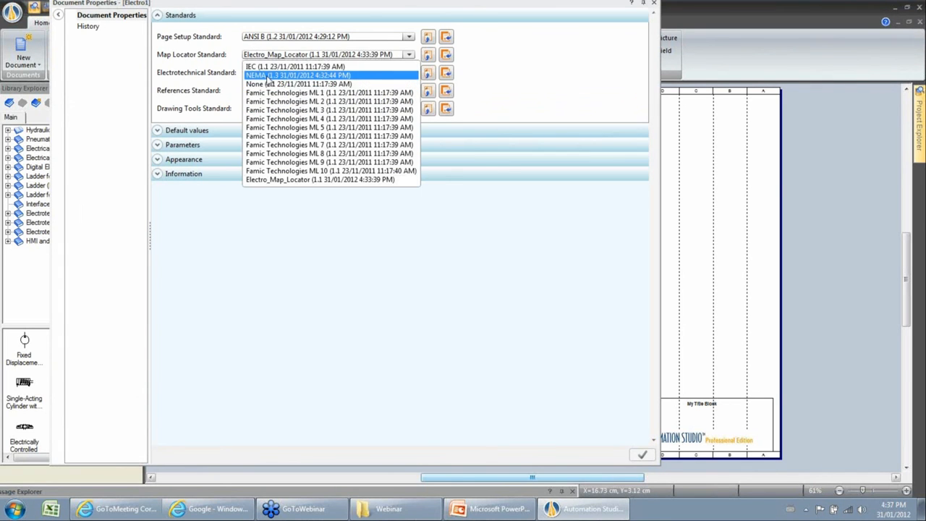
{"action": "left_click", "coordinate": [268, 78]}
{"action": "left_click", "coordinate": [640, 454]}
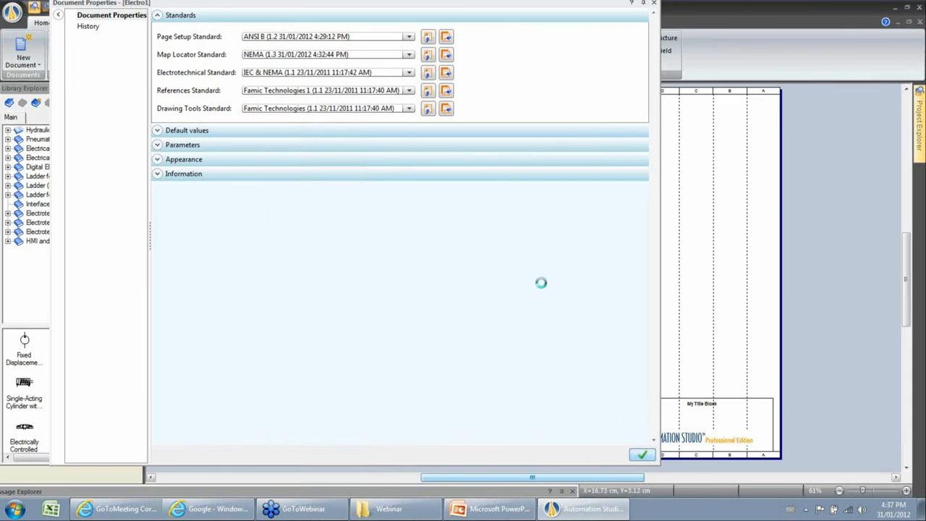
Step: Delete the Electro_Map_Locator standard from the project's map locator standards and close the project properties
{"action": "left_click", "coordinate": [427, 56]}
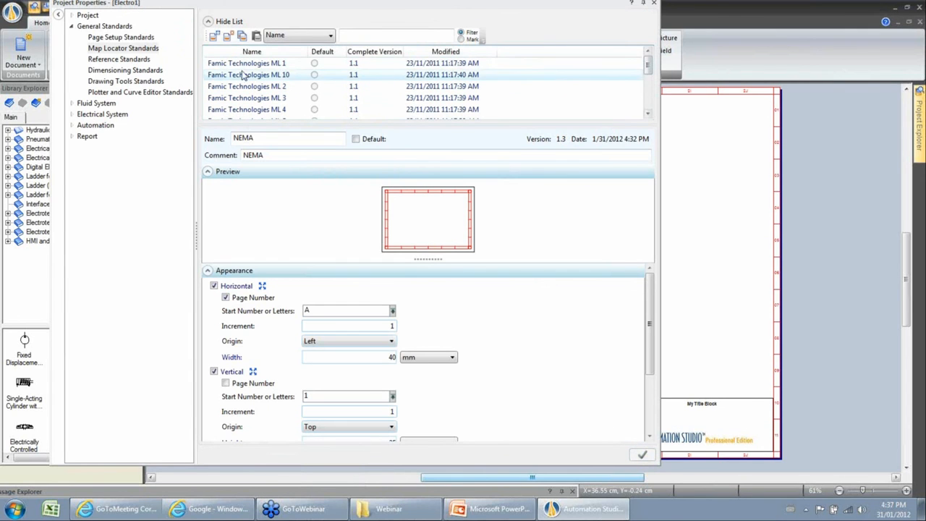
{"action": "left_click_drag", "start_coordinate": [648, 65], "coordinate": [646, 103]}
{"action": "left_click", "coordinate": [279, 77]}
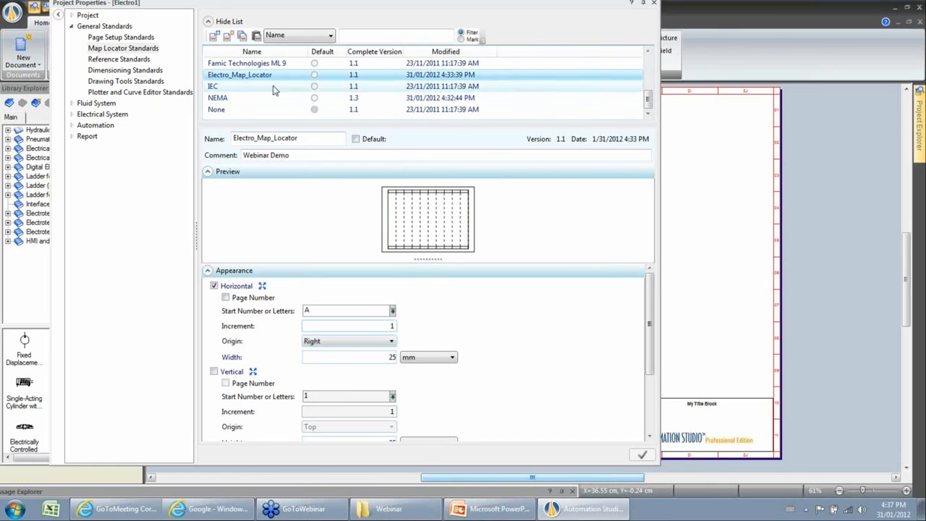
{"action": "left_click", "coordinate": [242, 36]}
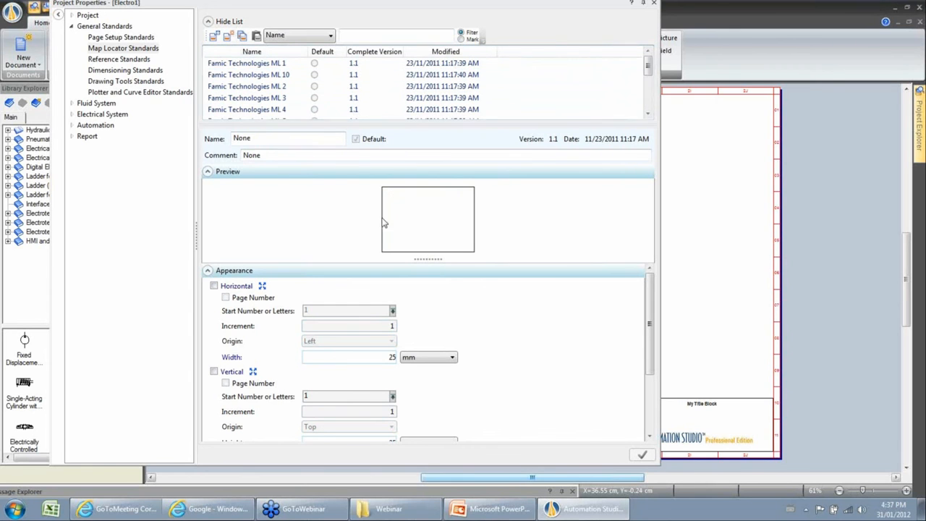
{"action": "left_click", "coordinate": [654, 3]}
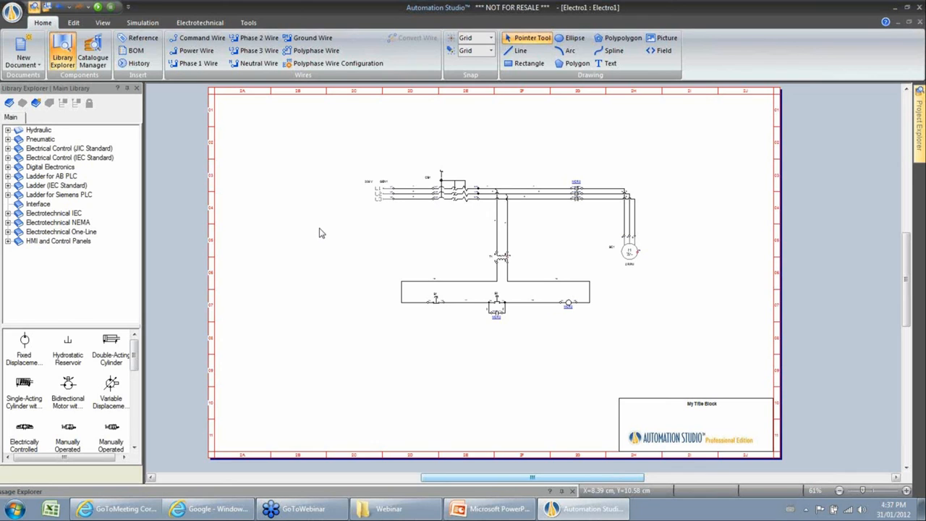
Step: Review the standards assigned to Electro1 in its document properties and close them
{"action": "right_click", "coordinate": [252, 183]}
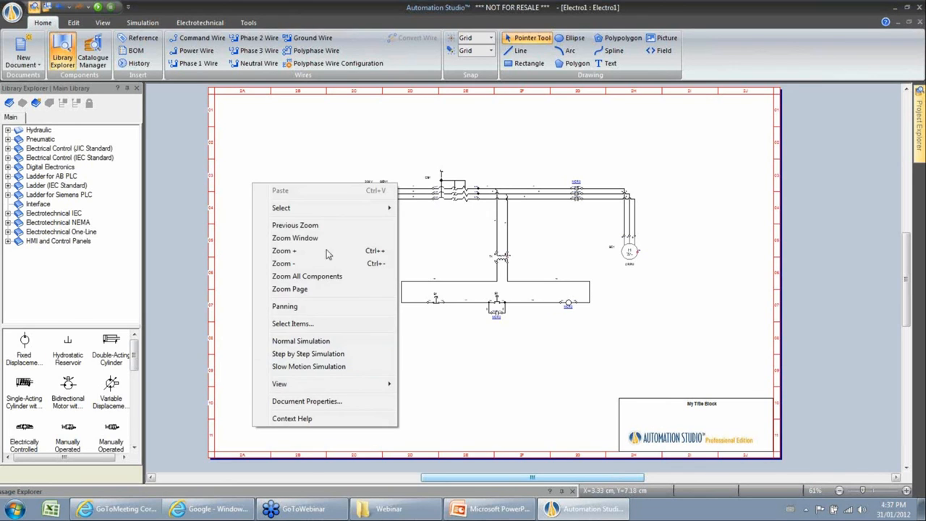
{"action": "left_click", "coordinate": [306, 401]}
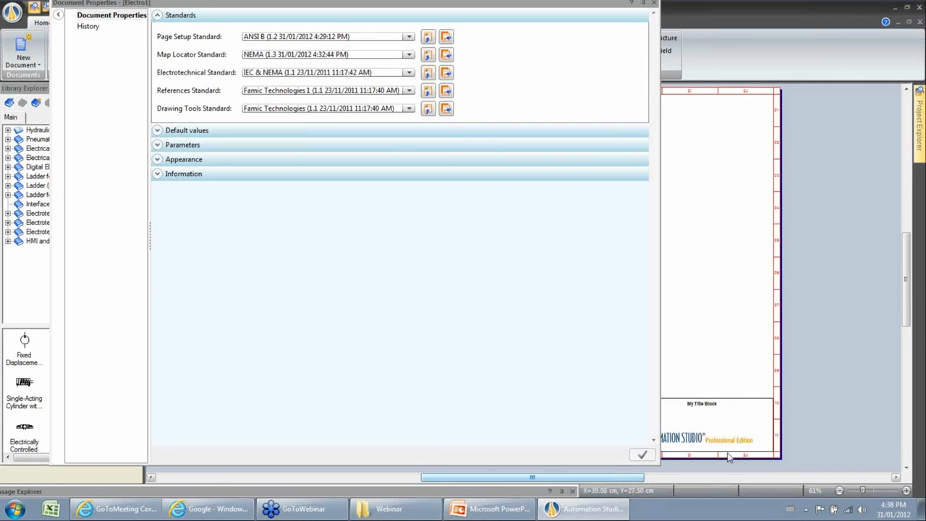
{"action": "left_click", "coordinate": [653, 4]}
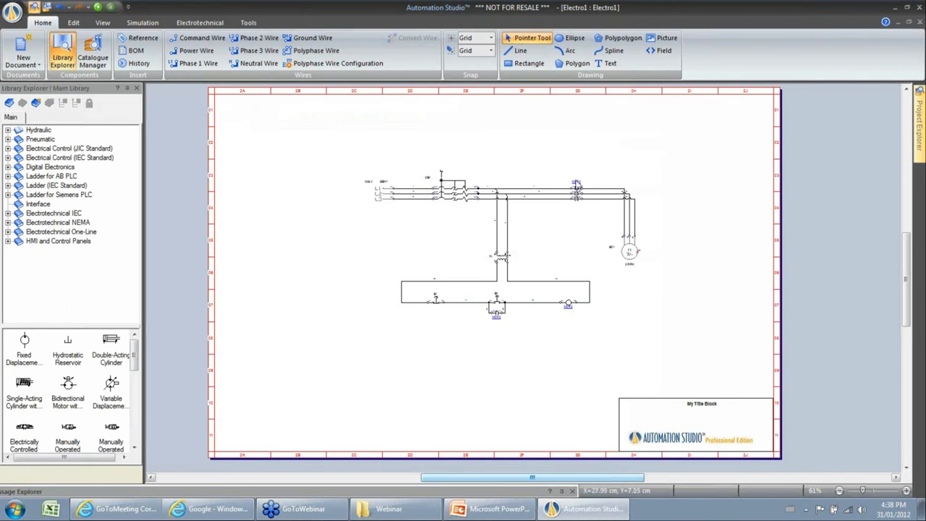
Step: Open the IEC & NEMA electrotechnical standard from Electro1's document properties, collapse its wire settings and show its preview
{"action": "scroll", "coordinate": [466, 150], "scroll_direction": "up", "scroll_amount": 2}
{"action": "scroll", "coordinate": [466, 152], "scroll_direction": "right", "scroll_amount": 2}
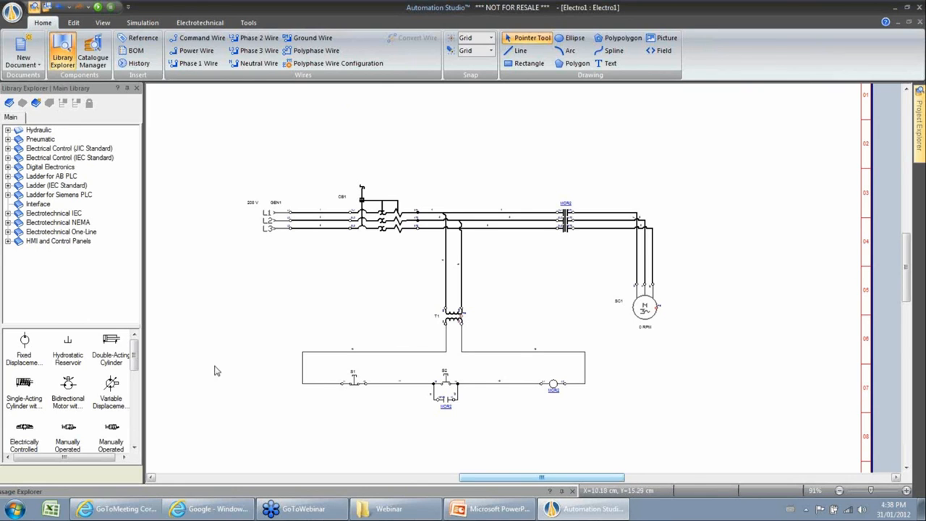
{"action": "left_click", "coordinate": [279, 226]}
{"action": "scroll", "coordinate": [278, 223], "scroll_direction": "up", "scroll_amount": 2}
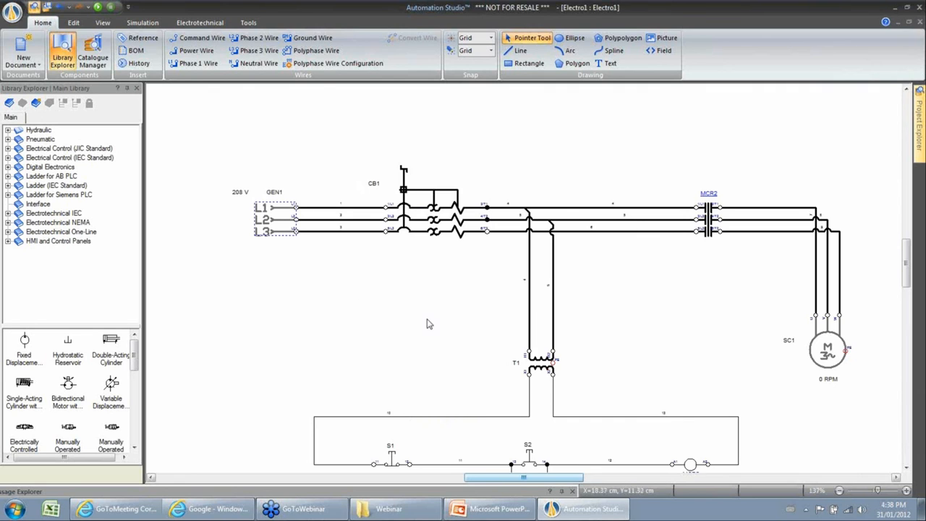
{"action": "scroll", "coordinate": [426, 323], "scroll_direction": "down", "scroll_amount": 2}
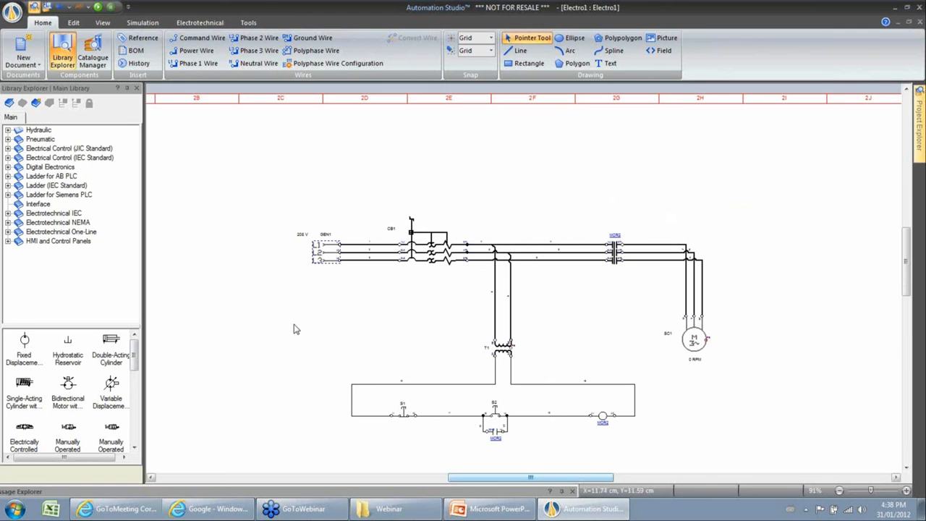
{"action": "right_click", "coordinate": [220, 234]}
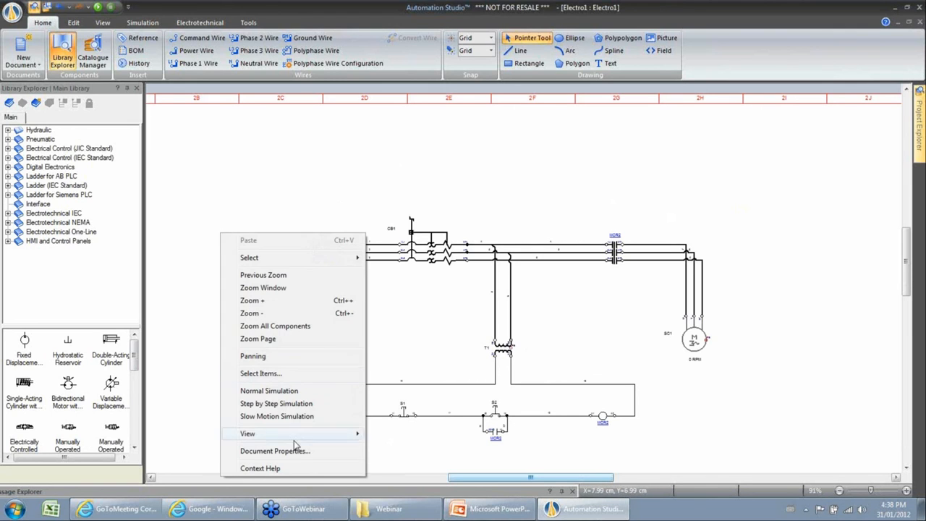
{"action": "left_click", "coordinate": [300, 450]}
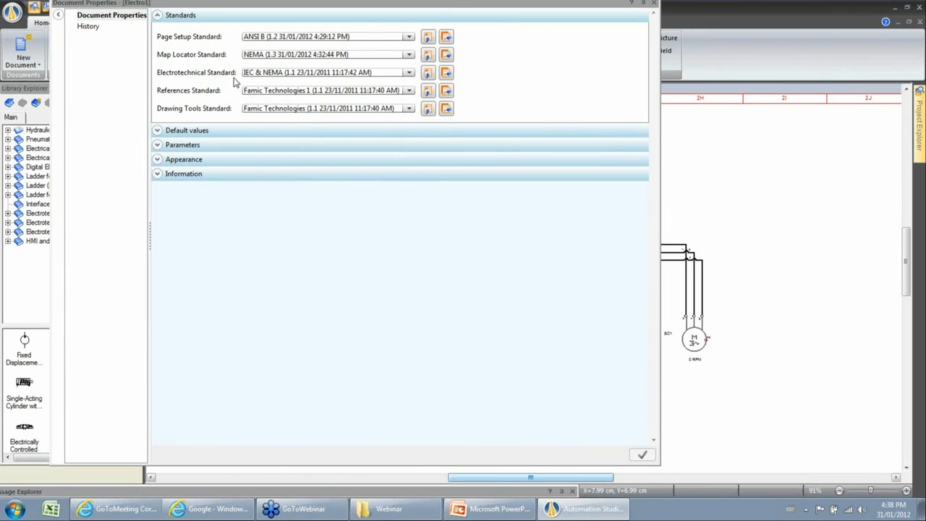
{"action": "left_click", "coordinate": [429, 78]}
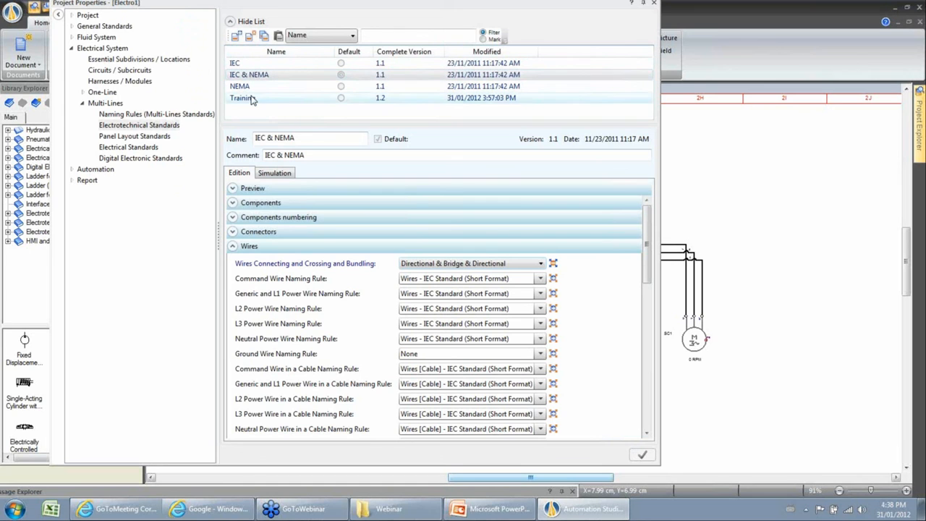
{"action": "left_click", "coordinate": [233, 244]}
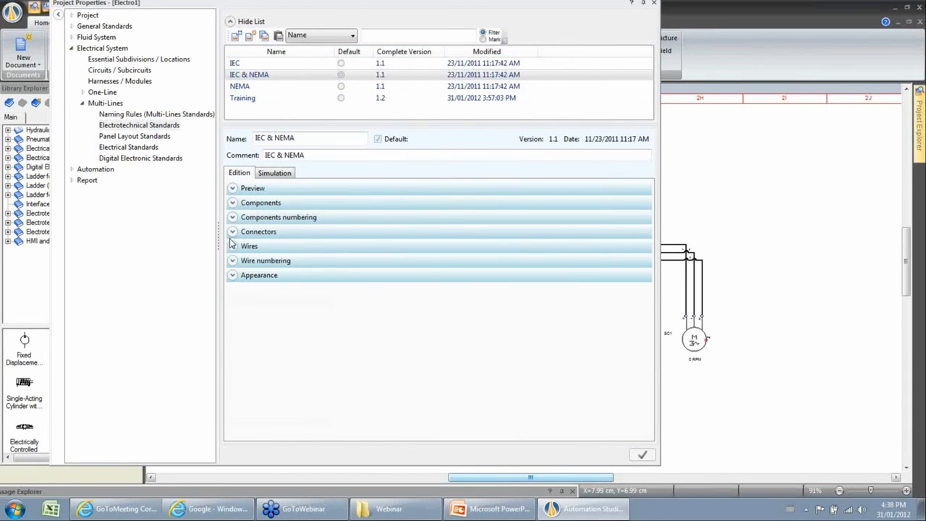
{"action": "left_click", "coordinate": [233, 188]}
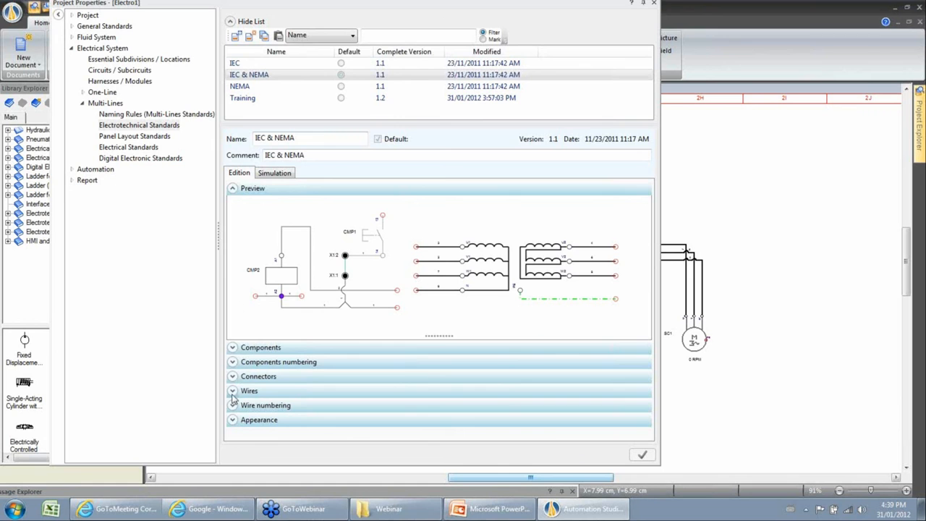
Step: Collapse the IEC & NEMA standard's preview, expand its component settings and set the usable component standard to Only NEMA
{"action": "left_click", "coordinate": [232, 190]}
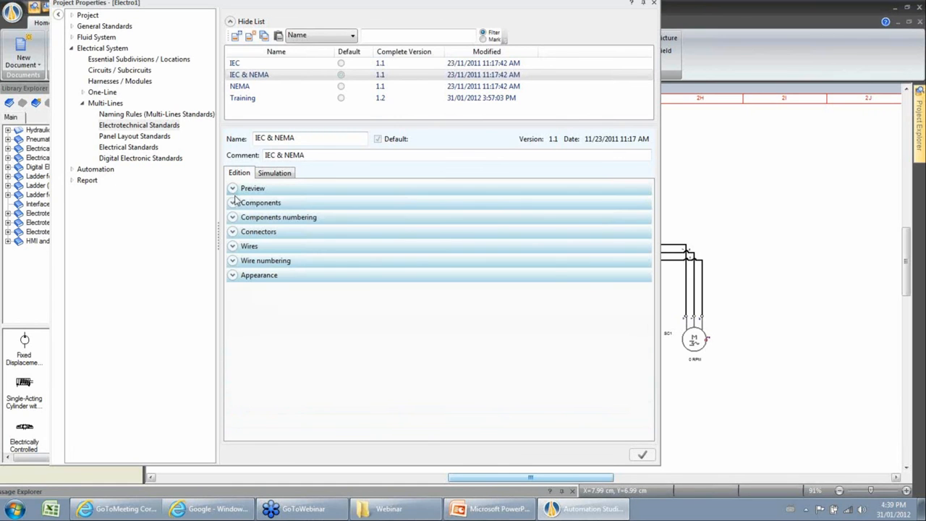
{"action": "left_click", "coordinate": [233, 204]}
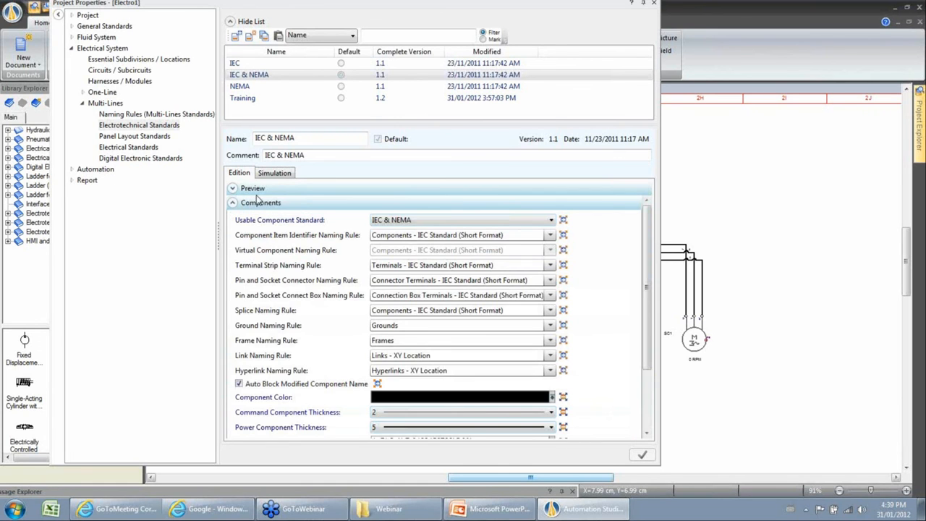
{"action": "mouse_move", "coordinate": [527, 253]}
{"action": "left_click_drag", "start_coordinate": [647, 225], "coordinate": [622, 217]}
{"action": "left_click_drag", "start_coordinate": [614, 4], "coordinate": [576, 300]}
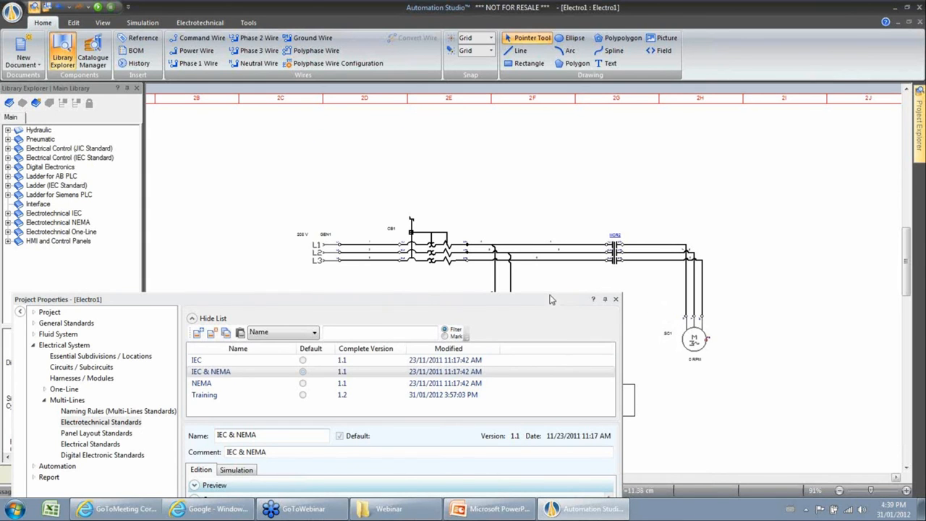
{"action": "left_click_drag", "start_coordinate": [549, 299], "coordinate": [603, 112]}
{"action": "left_click", "coordinate": [416, 332]}
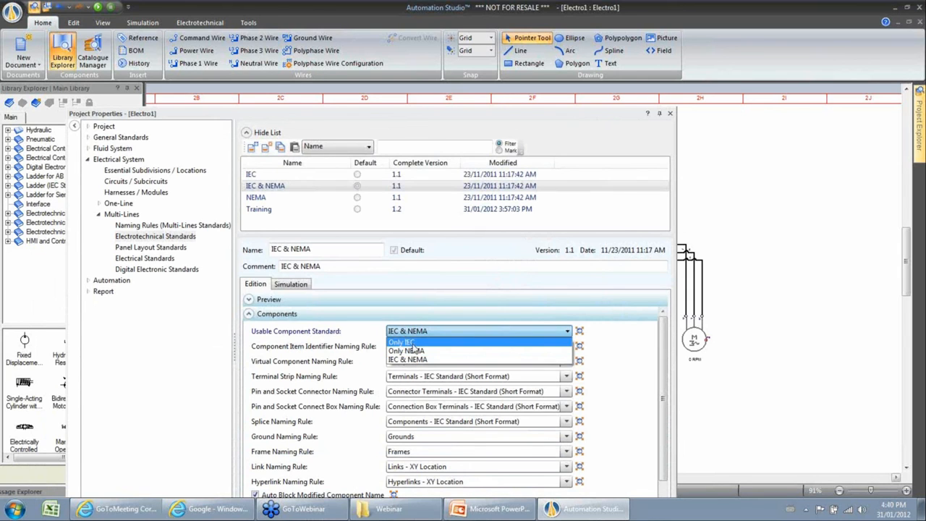
{"action": "left_click", "coordinate": [407, 350]}
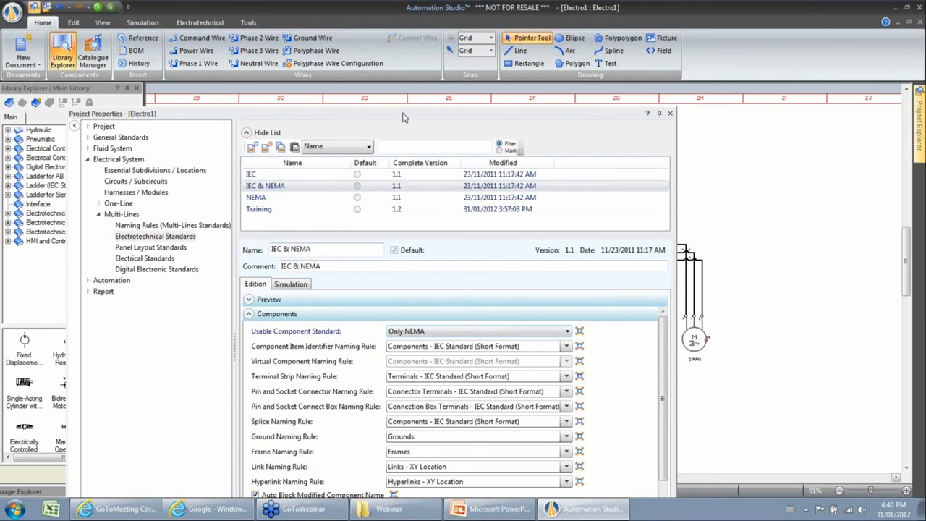
Step: Set the component color of the IEC & NEMA standard to red
{"action": "left_click_drag", "start_coordinate": [403, 116], "coordinate": [436, 16]}
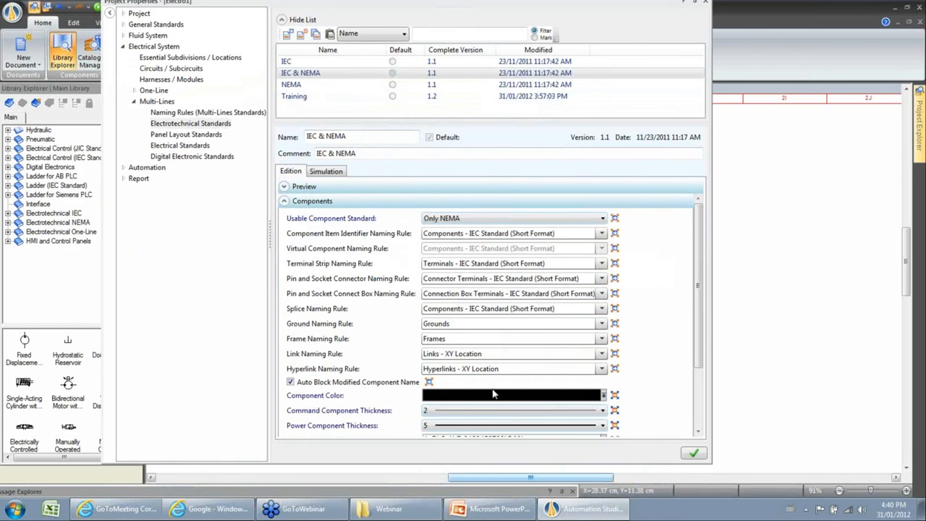
{"action": "left_click", "coordinate": [603, 396]}
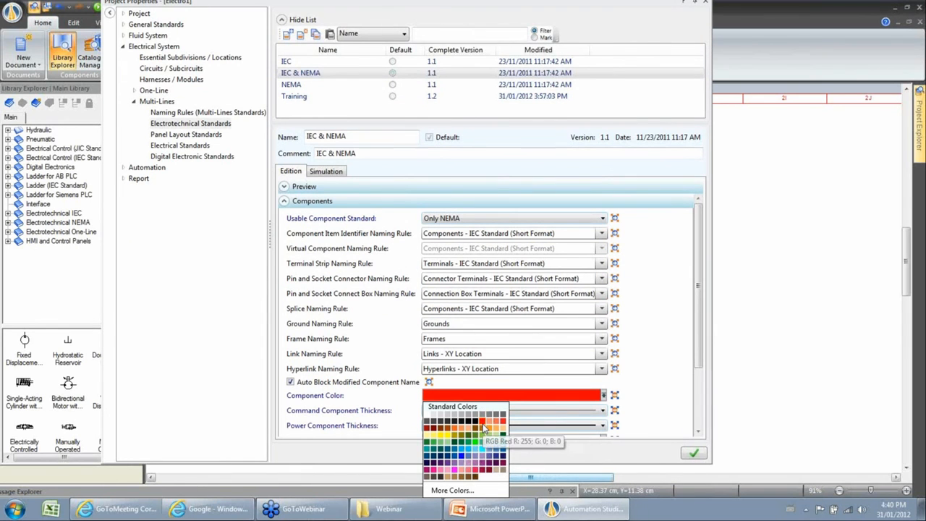
{"action": "left_click", "coordinate": [483, 427]}
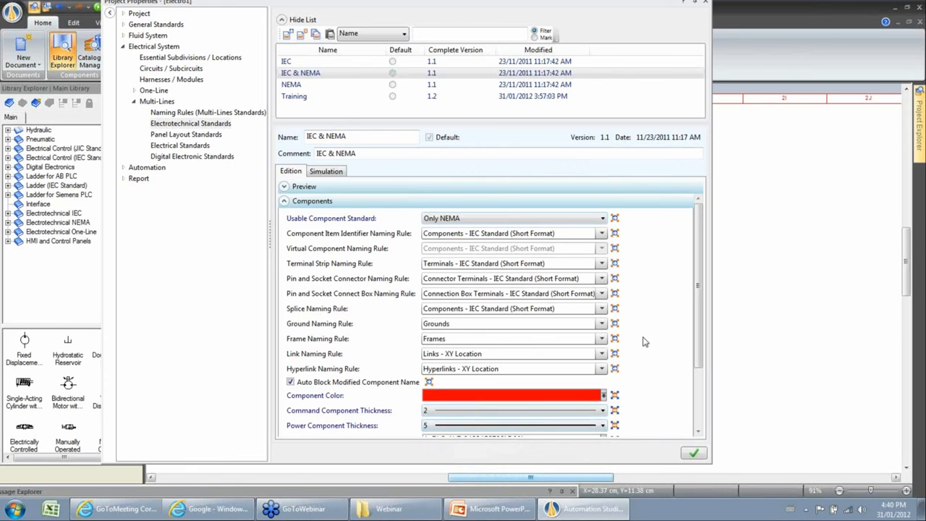
Step: Set the standard's command component thickness to 10 and its power component thickness to 20
{"action": "left_click_drag", "start_coordinate": [698, 327], "coordinate": [699, 382]}
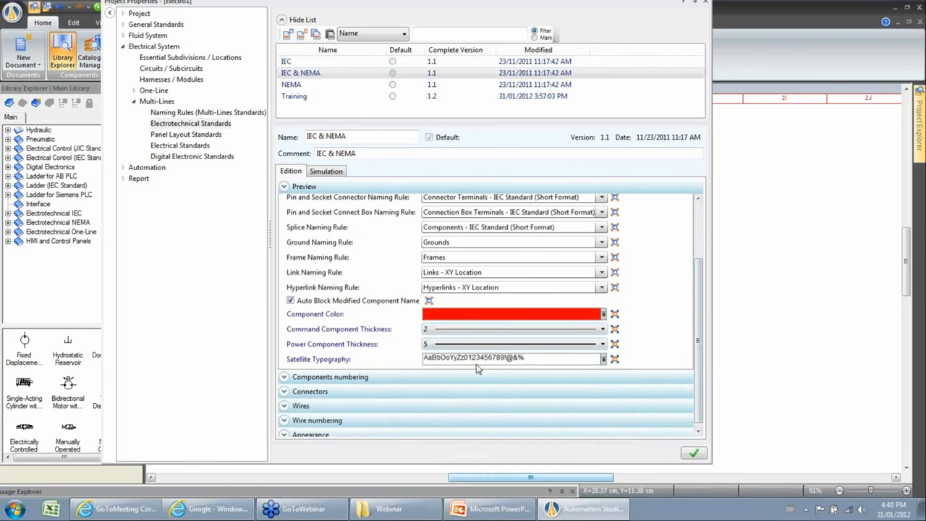
{"action": "left_click", "coordinate": [462, 331]}
{"action": "left_click", "coordinate": [464, 337]}
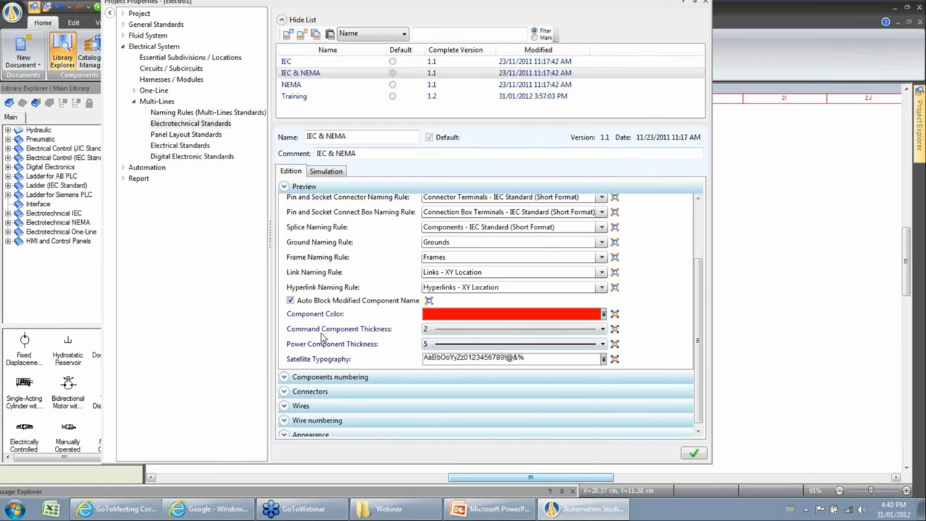
{"action": "left_click", "coordinate": [463, 330]}
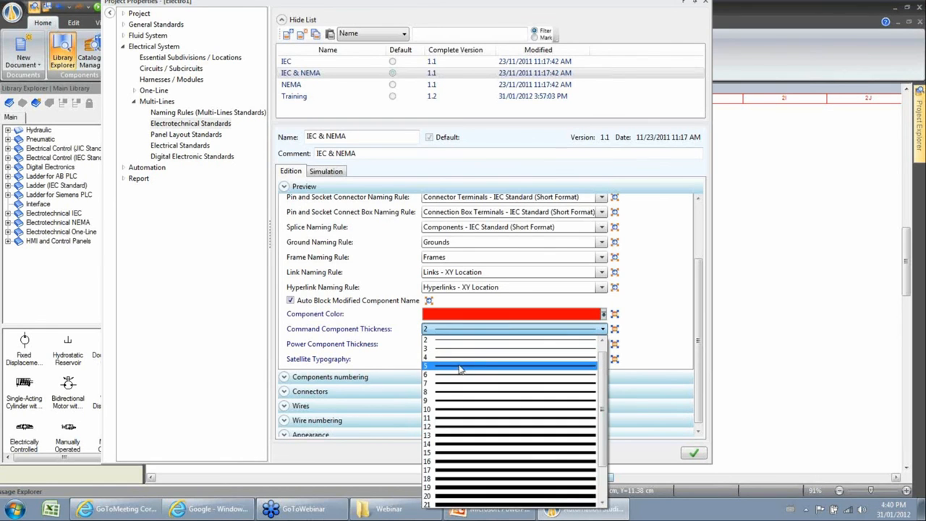
{"action": "left_click", "coordinate": [452, 401]}
{"action": "left_click", "coordinate": [445, 346]}
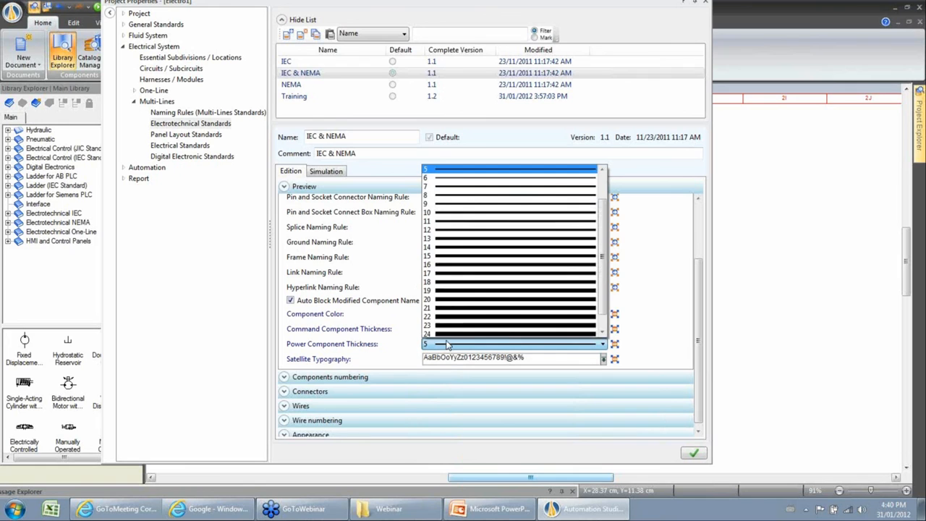
{"action": "left_click", "coordinate": [444, 297]}
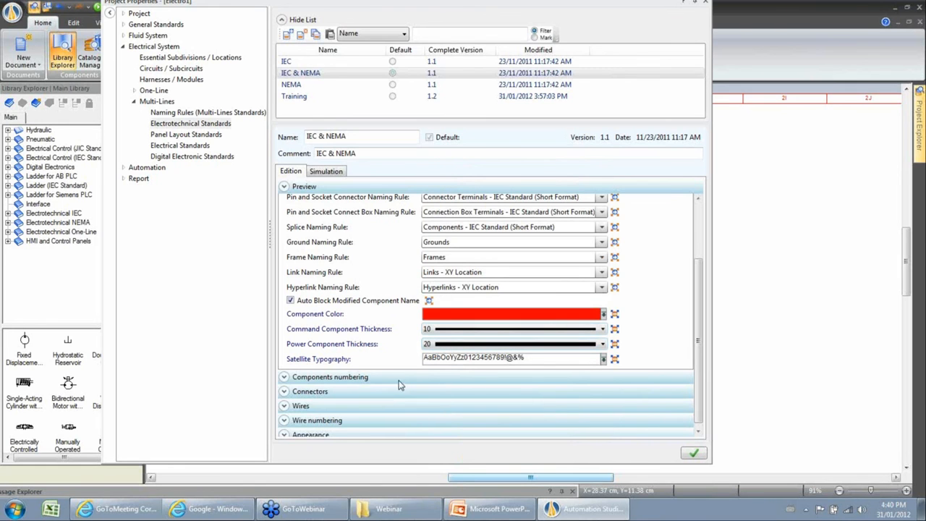
Step: Set the satellite typography of the components to blue text with font size 12
{"action": "left_click", "coordinate": [603, 358]}
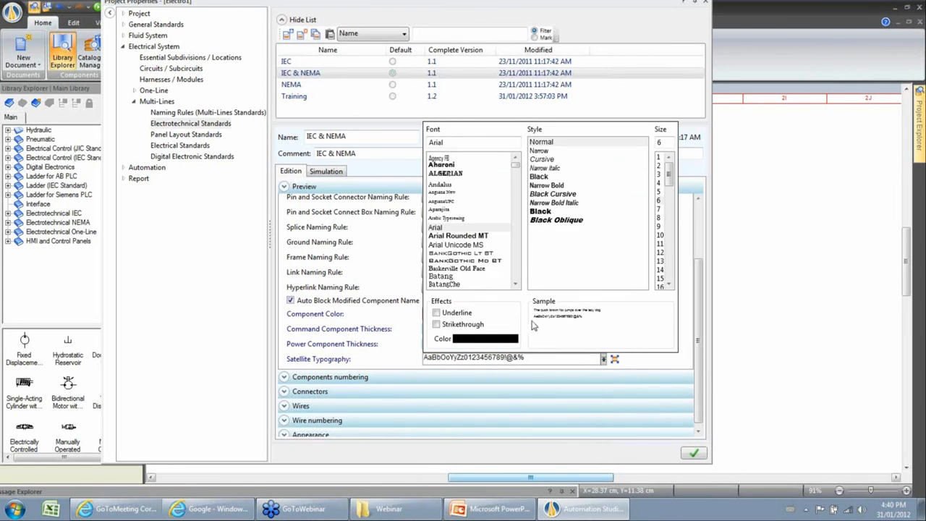
{"action": "left_click", "coordinate": [477, 339]}
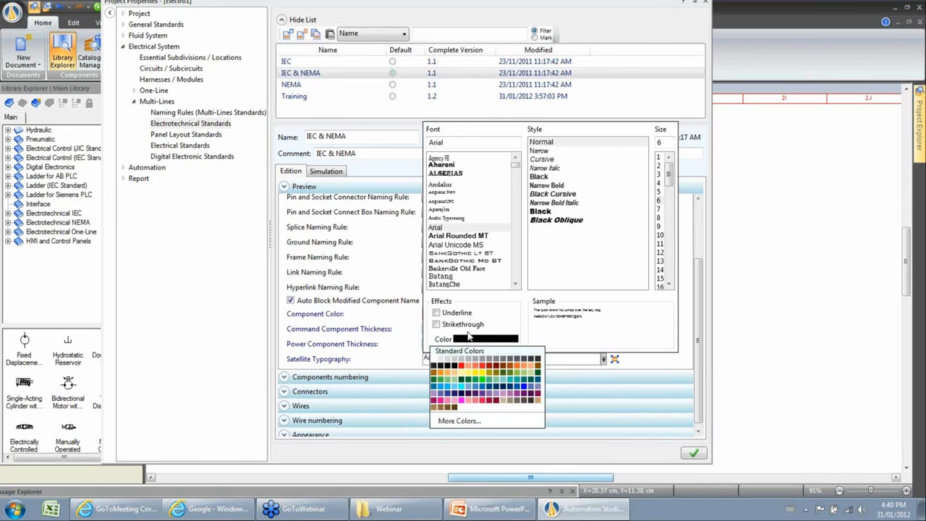
{"action": "left_click", "coordinate": [522, 388]}
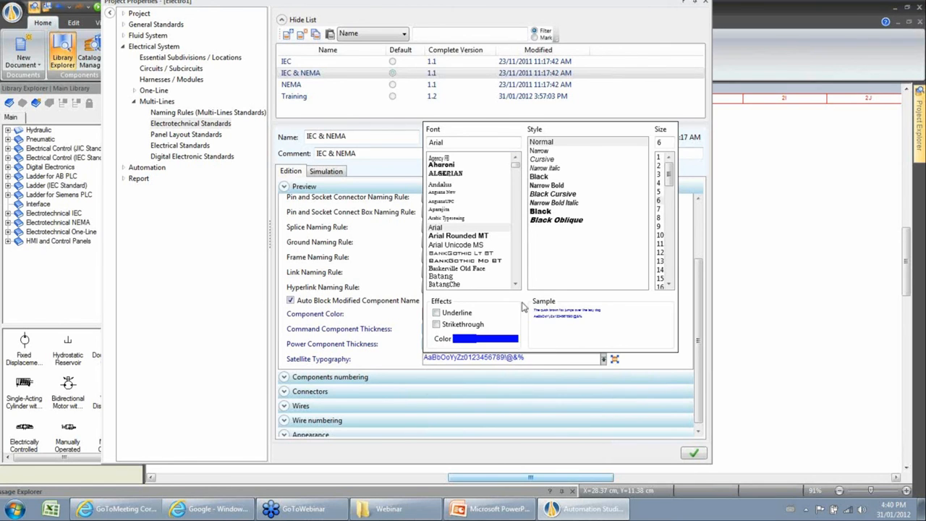
{"action": "left_click", "coordinate": [661, 253]}
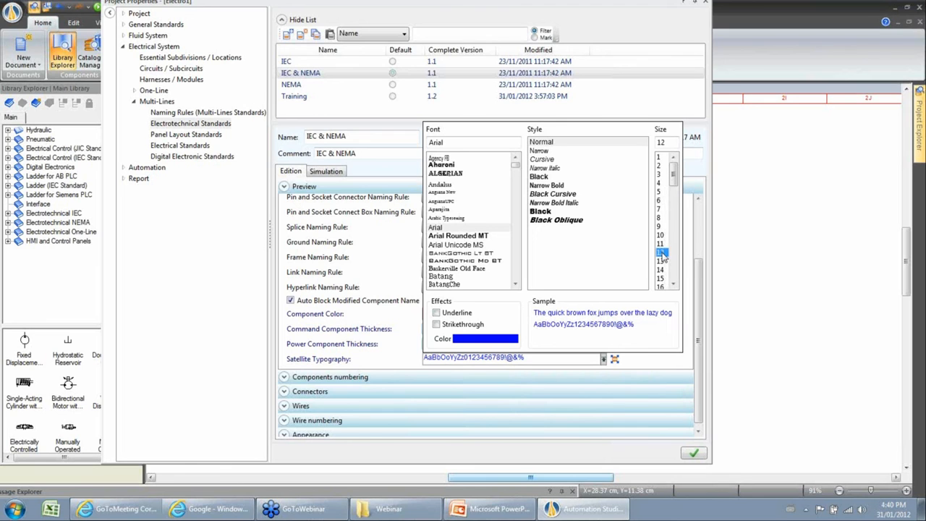
{"action": "left_click", "coordinate": [656, 369]}
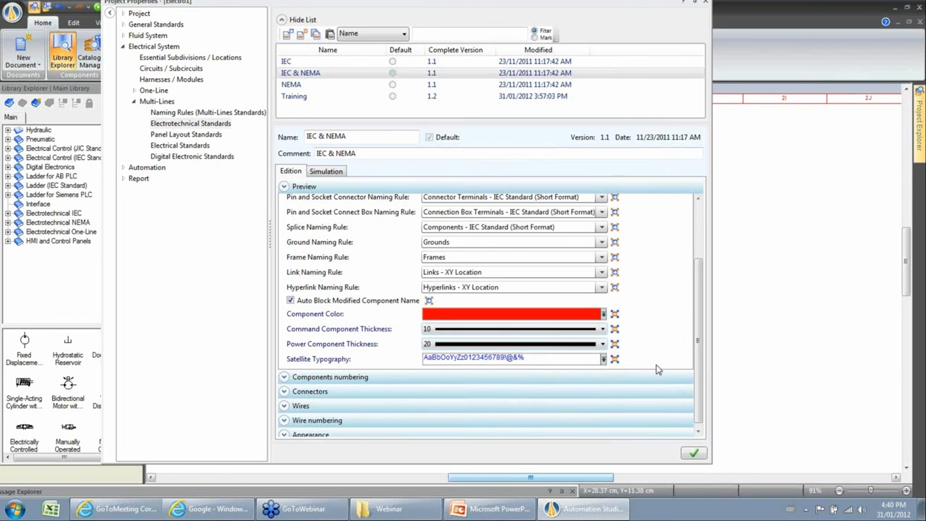
Step: Save the IEC & NEMA standard changes for the documents that use it and close the project properties to inspect the Electro1 diagram
{"action": "left_click", "coordinate": [692, 454]}
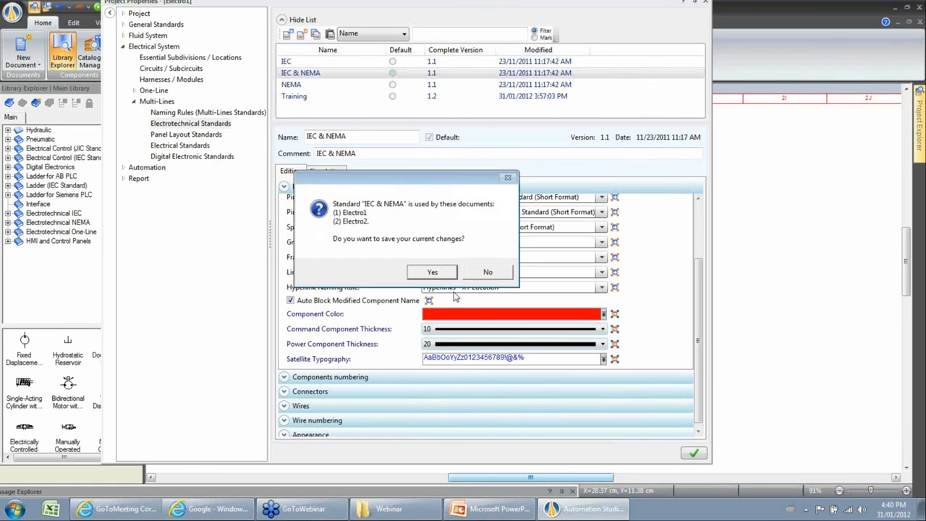
{"action": "left_click", "coordinate": [432, 273]}
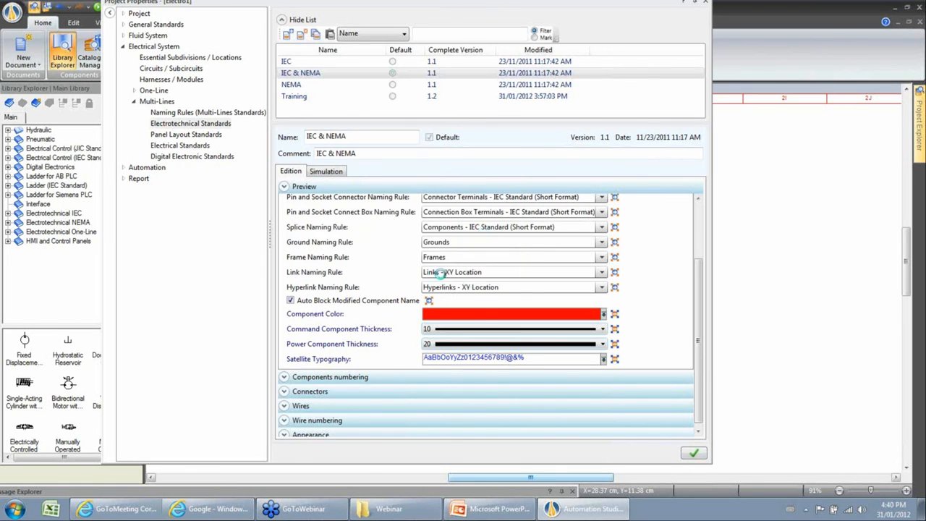
{"action": "left_click", "coordinate": [706, 4]}
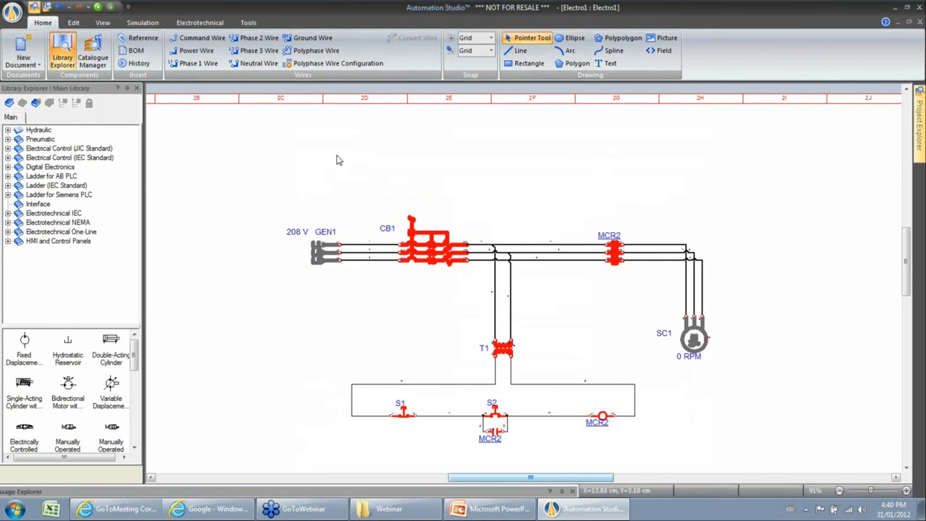
{"action": "scroll", "coordinate": [376, 165], "scroll_direction": "down", "scroll_amount": 1}
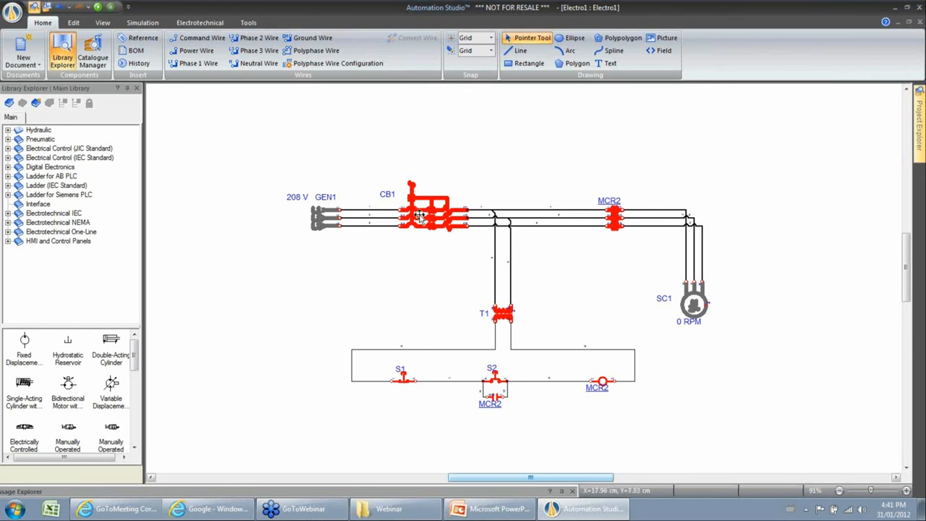
Step: Reopen the IEC & NEMA electrotechnical standard from Electro1's document properties and set the component color to black
{"action": "right_click", "coordinate": [470, 157]}
{"action": "left_click", "coordinate": [523, 376]}
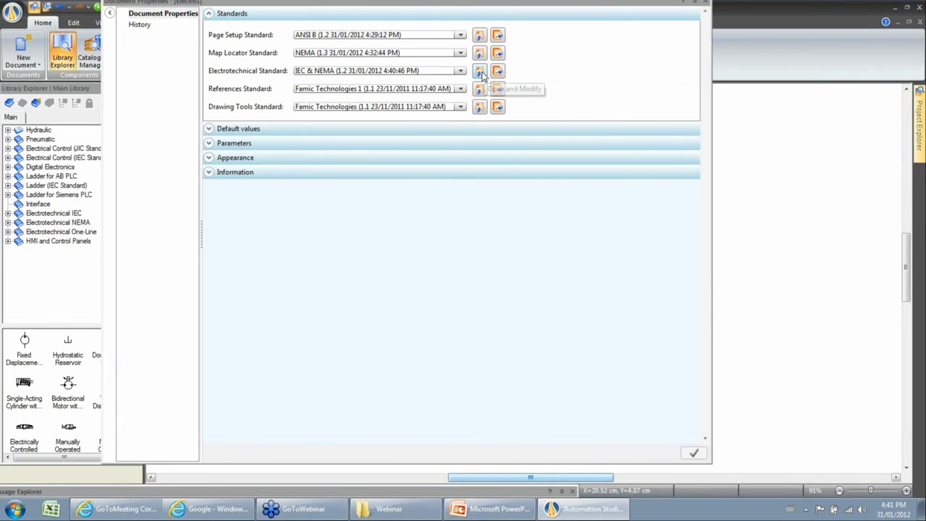
{"action": "left_click", "coordinate": [480, 70]}
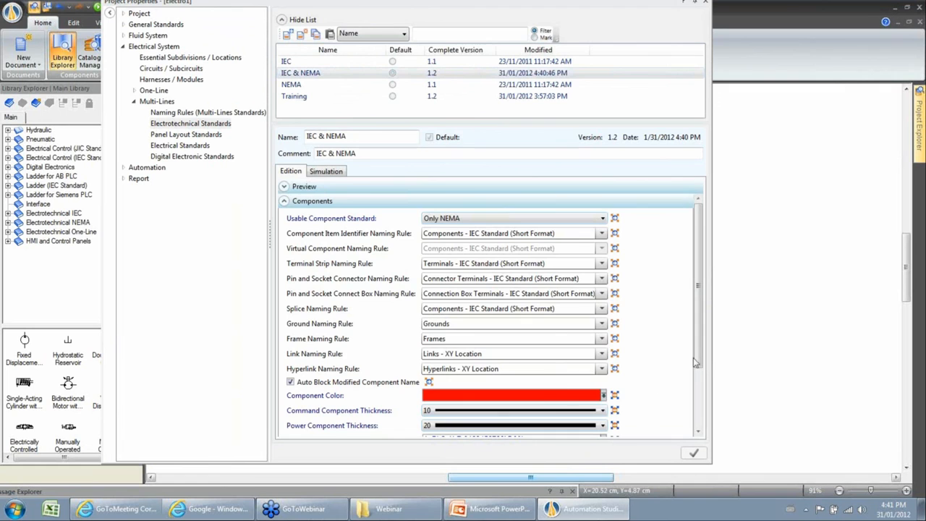
{"action": "scroll", "coordinate": [694, 362], "scroll_direction": "down", "scroll_amount": 3}
{"action": "left_click", "coordinate": [603, 328]}
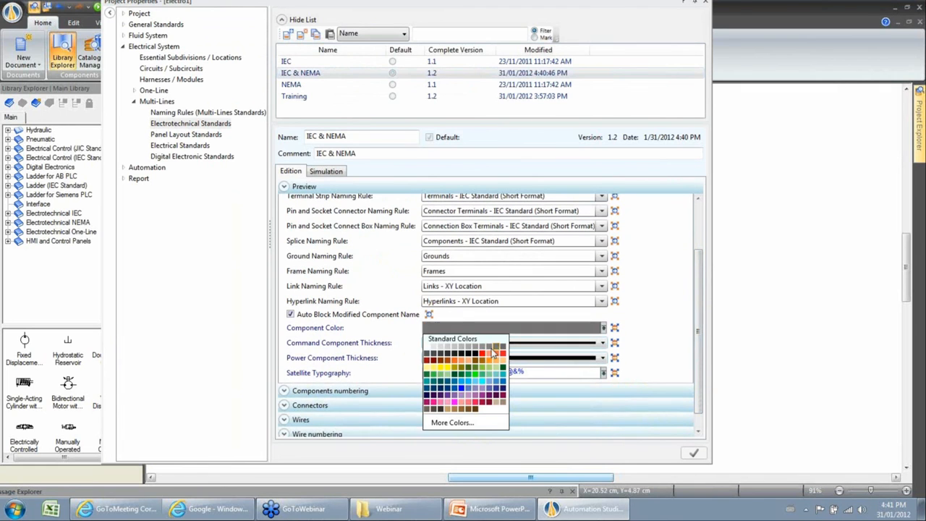
{"action": "left_click", "coordinate": [492, 352]}
Step: Set the command component thickness to 2 and the power component thickness to 5, and save the changes to the IEC & NEMA standard
{"action": "left_click", "coordinate": [593, 344]}
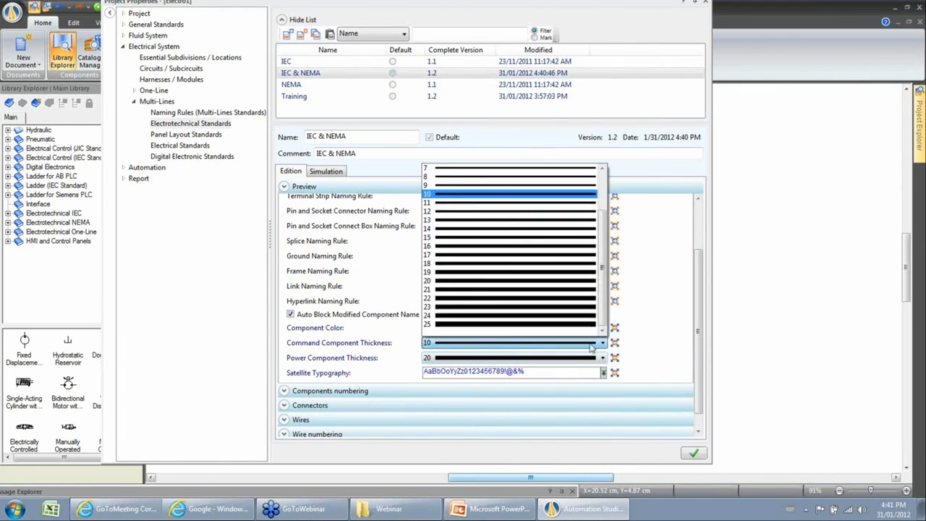
{"action": "left_click_drag", "start_coordinate": [603, 220], "coordinate": [603, 177]}
{"action": "left_click", "coordinate": [463, 182]}
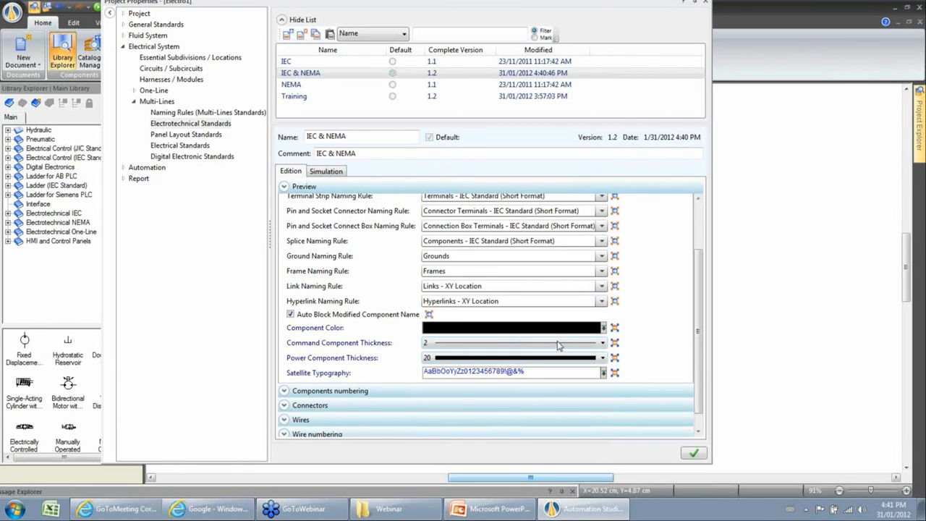
{"action": "left_click", "coordinate": [521, 358]}
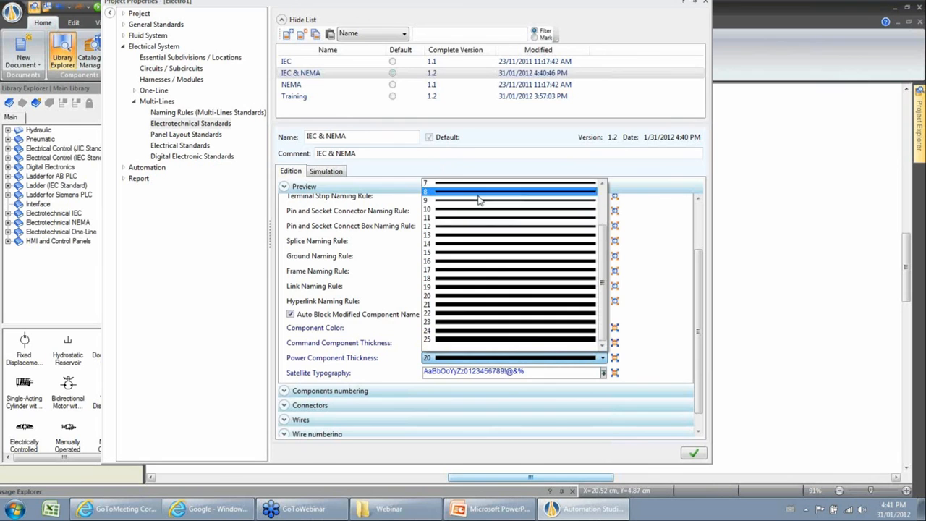
{"action": "scroll", "coordinate": [479, 199], "scroll_direction": "up", "scroll_amount": 2}
{"action": "left_click", "coordinate": [448, 218]}
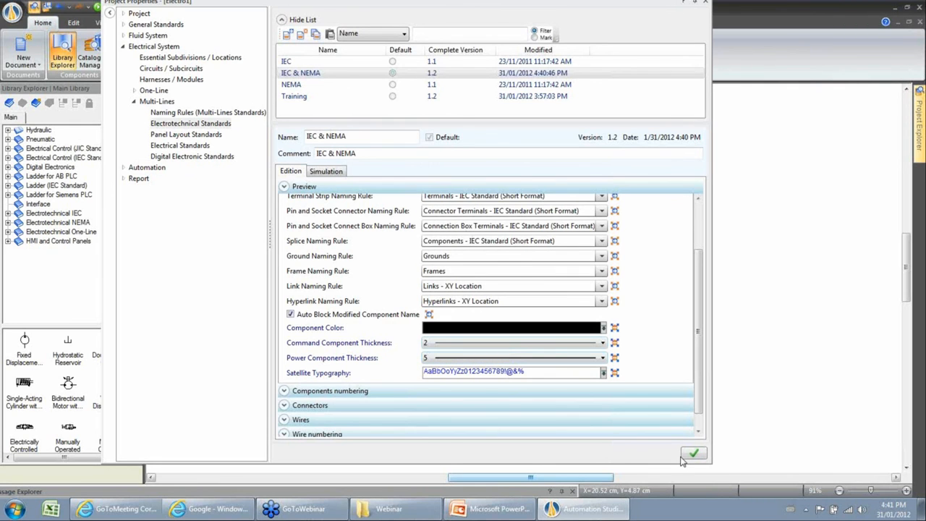
{"action": "left_click", "coordinate": [683, 457]}
{"action": "left_click", "coordinate": [428, 274]}
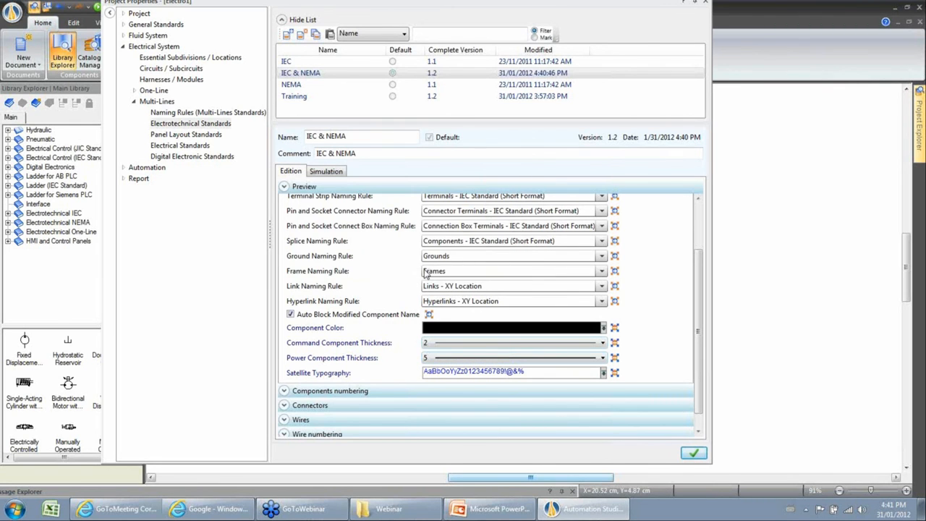
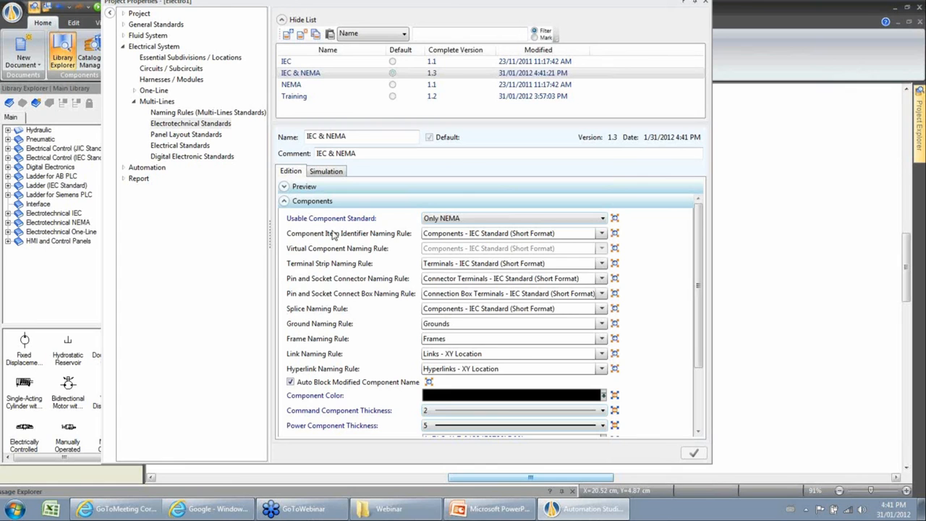
Step: Set the component item identifier naming rule to Components - NEMA Standard (Long Format) and save the change to the IEC & NEMA standard
{"action": "left_click", "coordinate": [442, 234]}
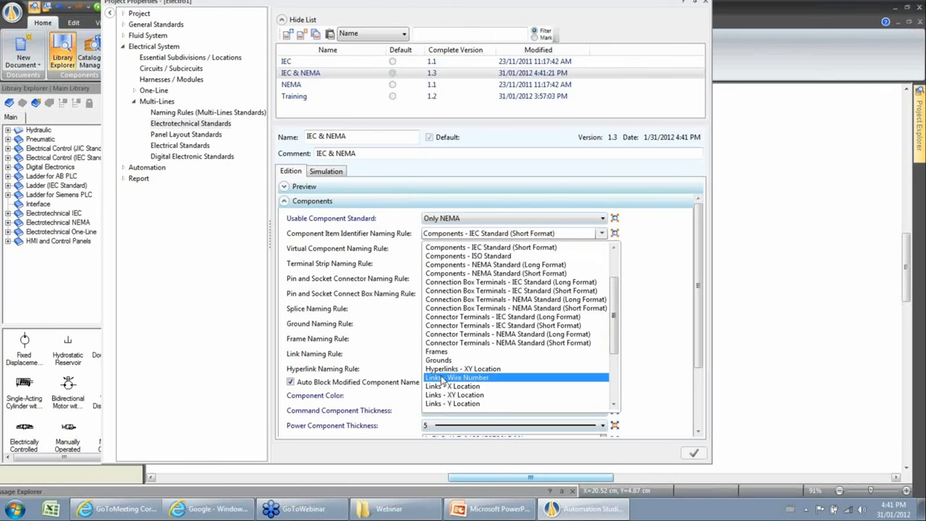
{"action": "left_click", "coordinate": [441, 235]}
{"action": "left_click", "coordinate": [440, 235]}
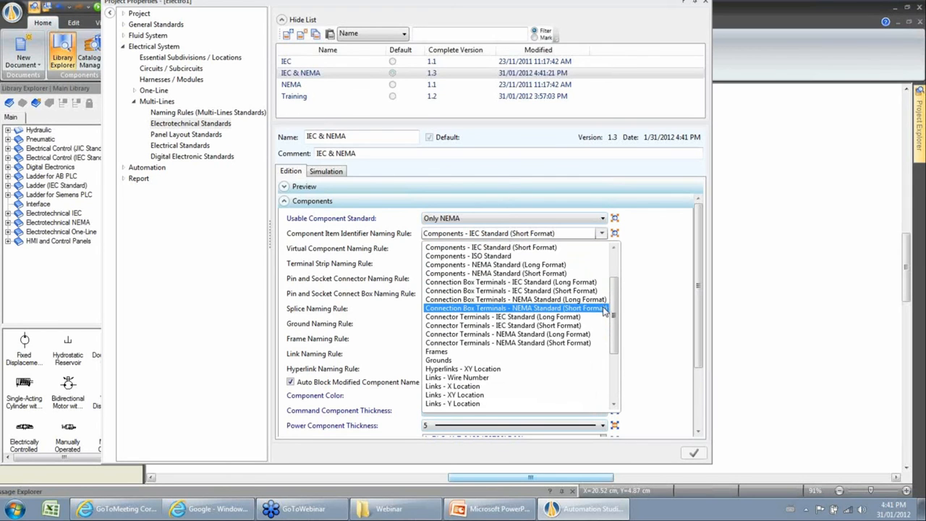
{"action": "left_click", "coordinate": [522, 265]}
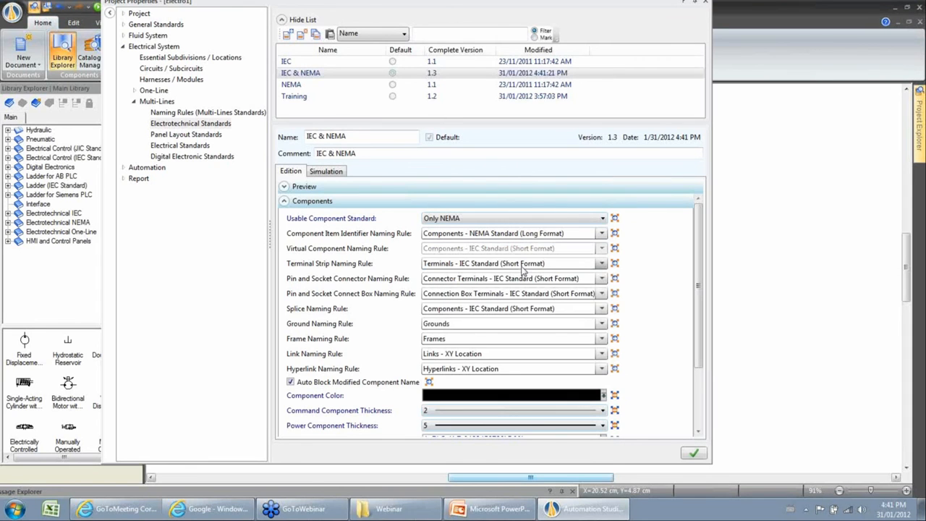
{"action": "left_click", "coordinate": [694, 454]}
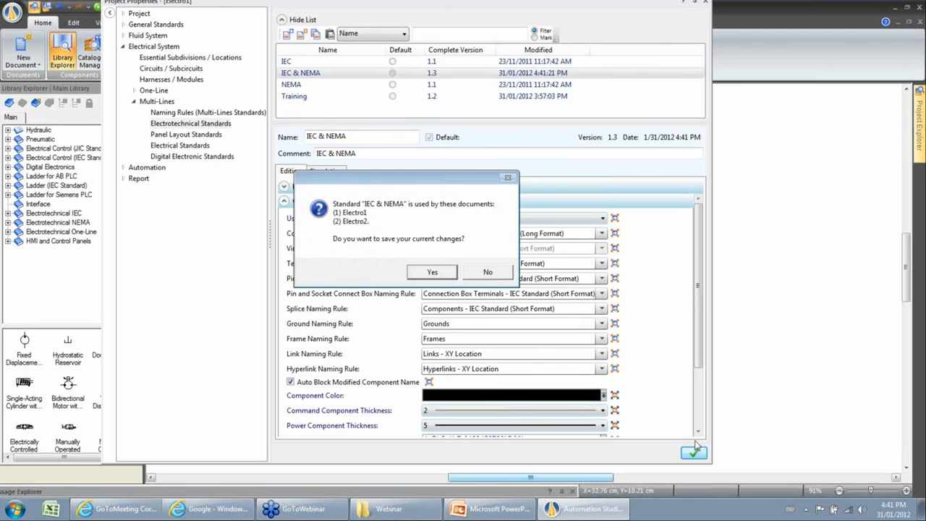
{"action": "left_click", "coordinate": [411, 277]}
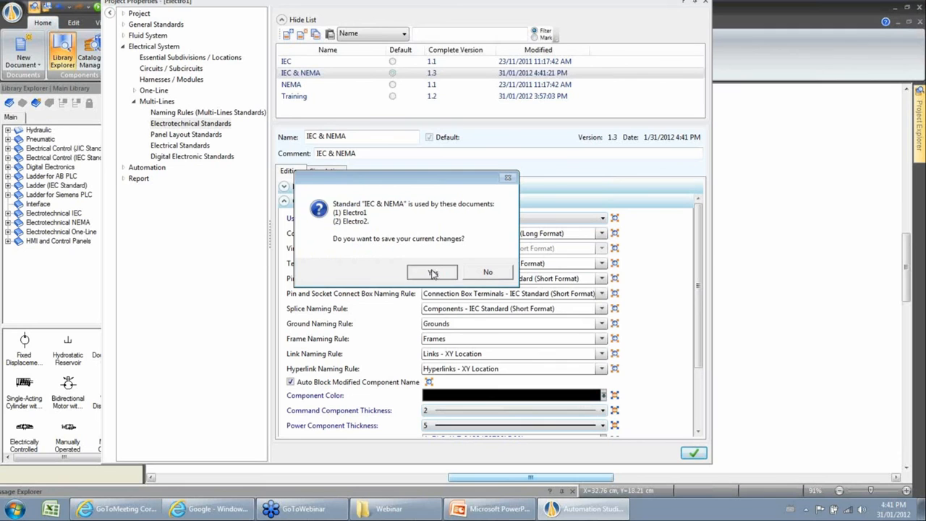
{"action": "left_click", "coordinate": [707, 4]}
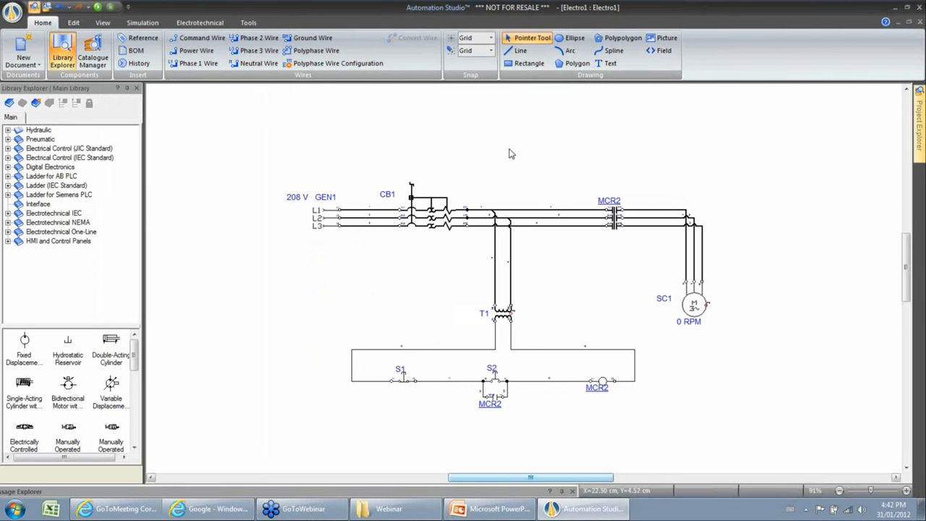
Step: Renumber the components of the Electro1 diagram so their names follow the new naming rule
{"action": "left_click", "coordinate": [202, 27]}
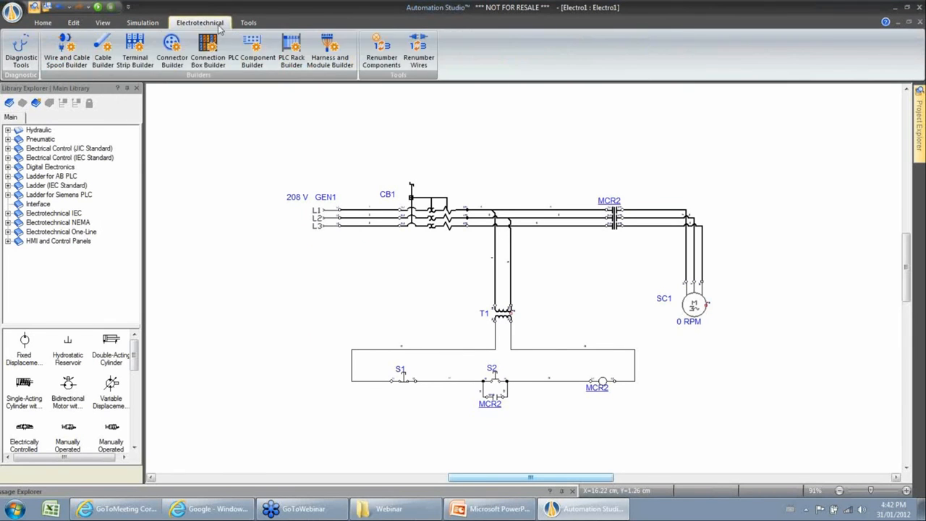
{"action": "left_click", "coordinate": [381, 50]}
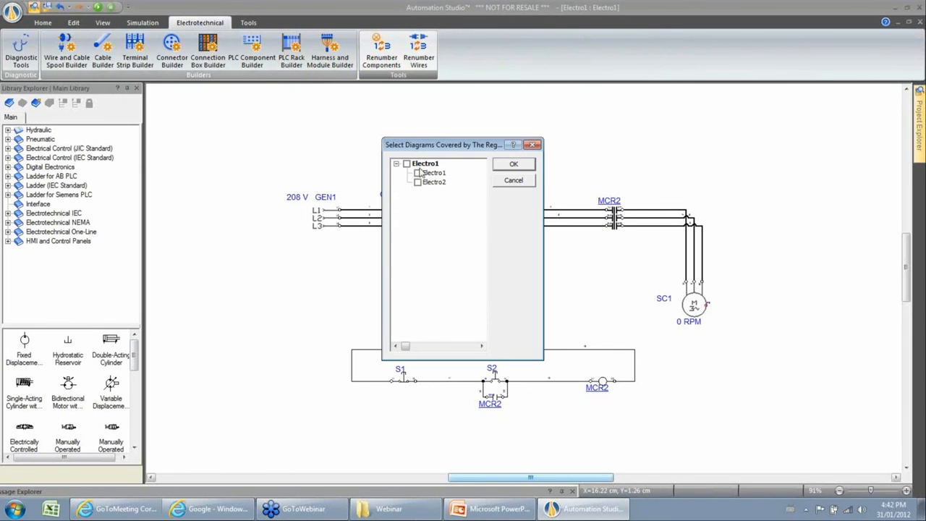
{"action": "left_click", "coordinate": [513, 165]}
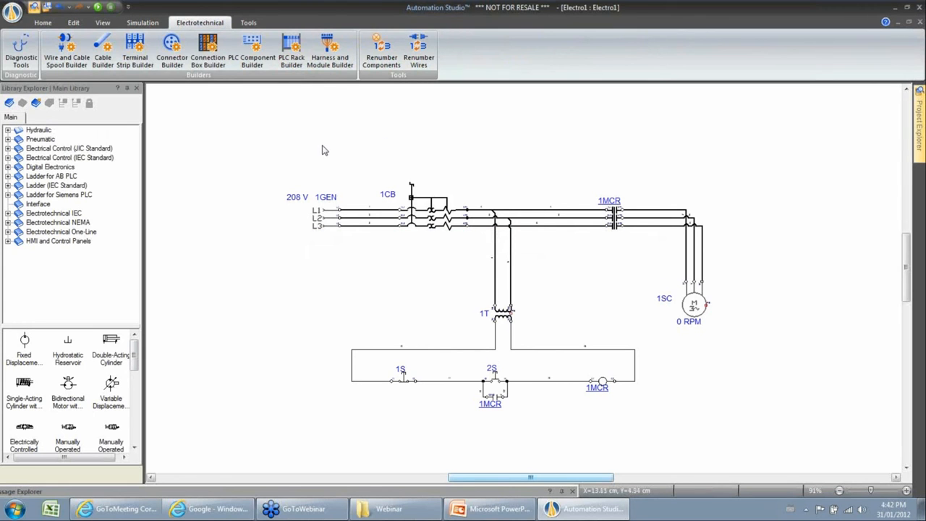
{"action": "scroll", "coordinate": [375, 189], "scroll_direction": "up", "scroll_amount": 2}
{"action": "scroll", "coordinate": [364, 194], "scroll_direction": "down", "scroll_amount": 1}
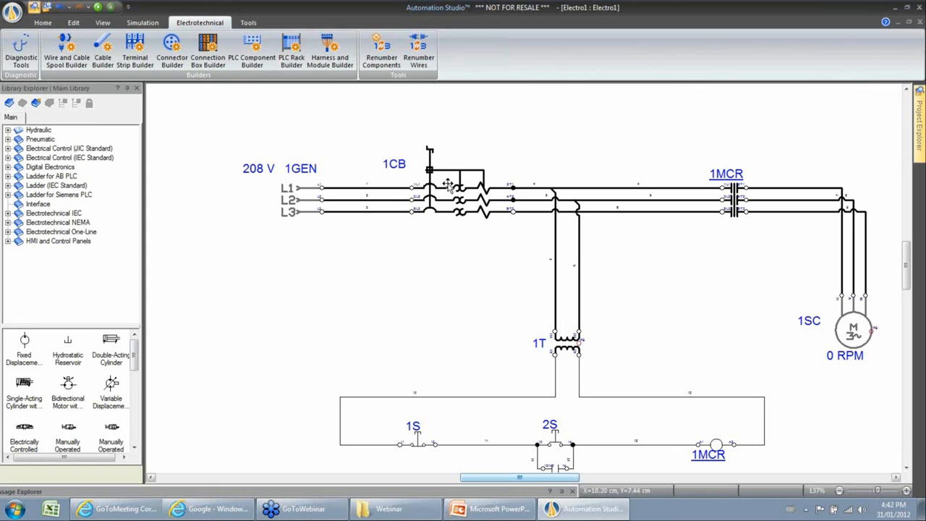
Step: Open the document's IEC & NEMA electrotechnical standard for editing and check the choices for its component item identifier naming rule
{"action": "right_click", "coordinate": [429, 276]}
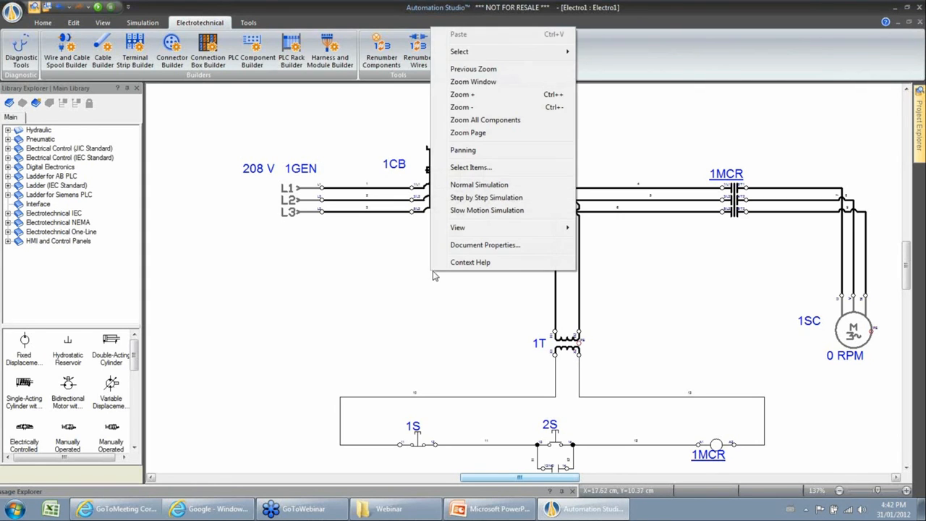
{"action": "left_click", "coordinate": [486, 246]}
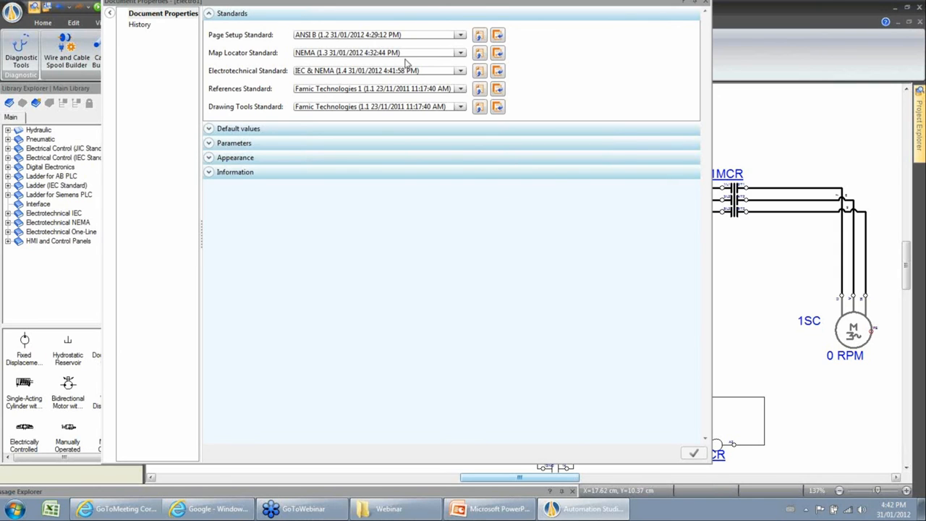
{"action": "left_click", "coordinate": [480, 74]}
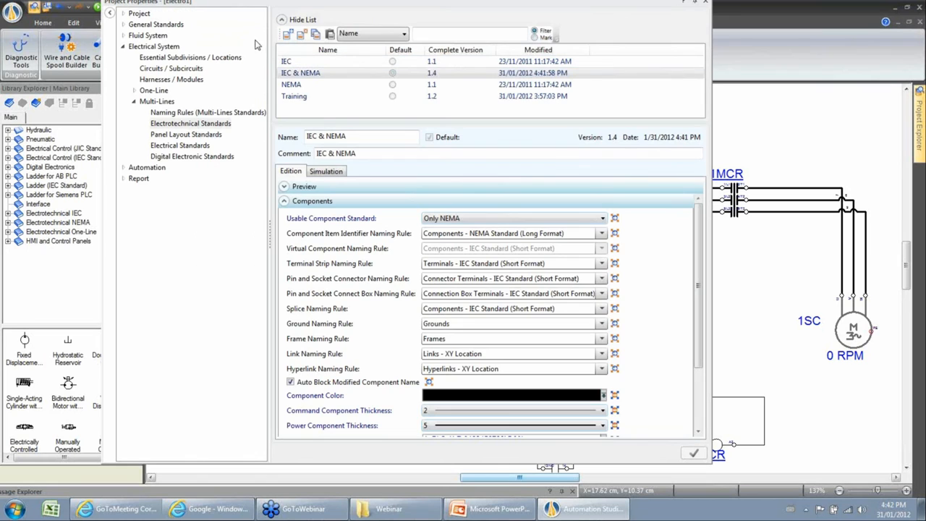
{"action": "left_click", "coordinate": [601, 233]}
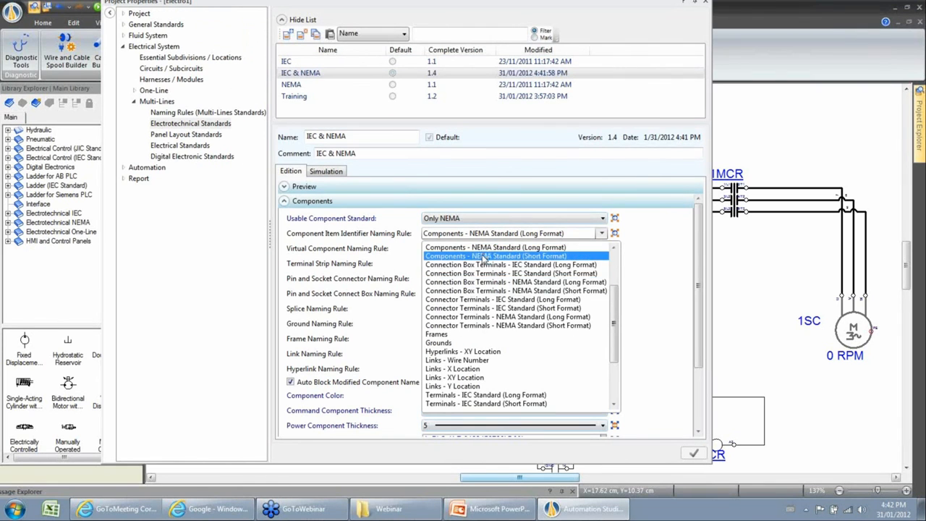
{"action": "left_click", "coordinate": [646, 241]}
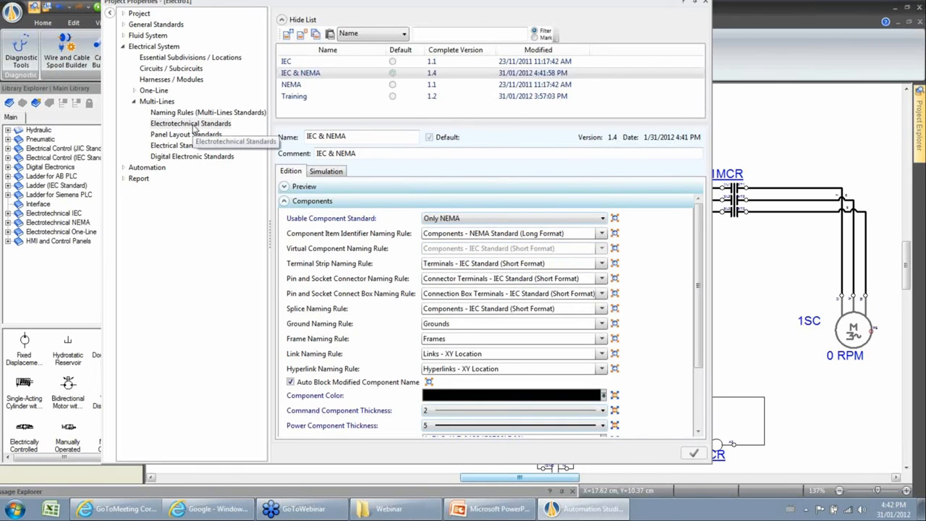
Step: Open the multi-line naming rules and select the Components - IEC Standard (Short Format) rule
{"action": "left_click", "coordinate": [160, 124]}
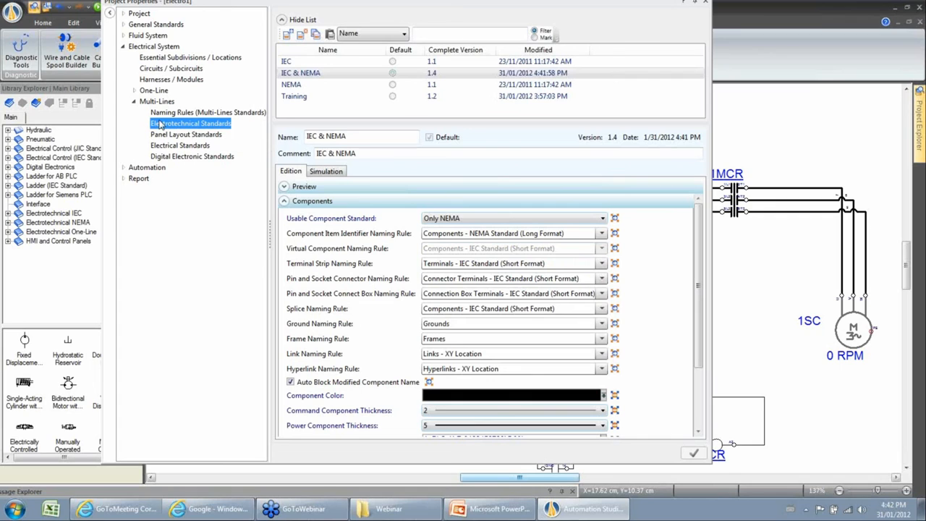
{"action": "left_click", "coordinate": [204, 113]}
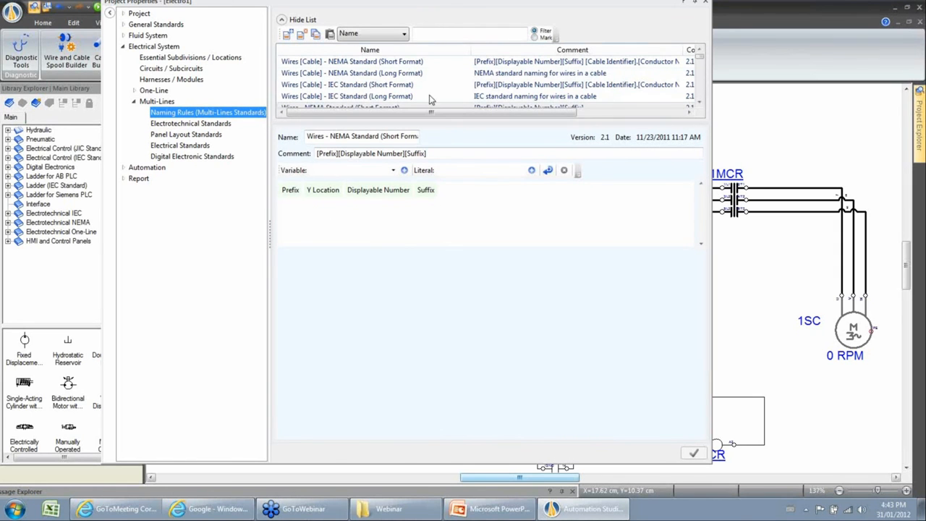
{"action": "left_click", "coordinate": [335, 63]}
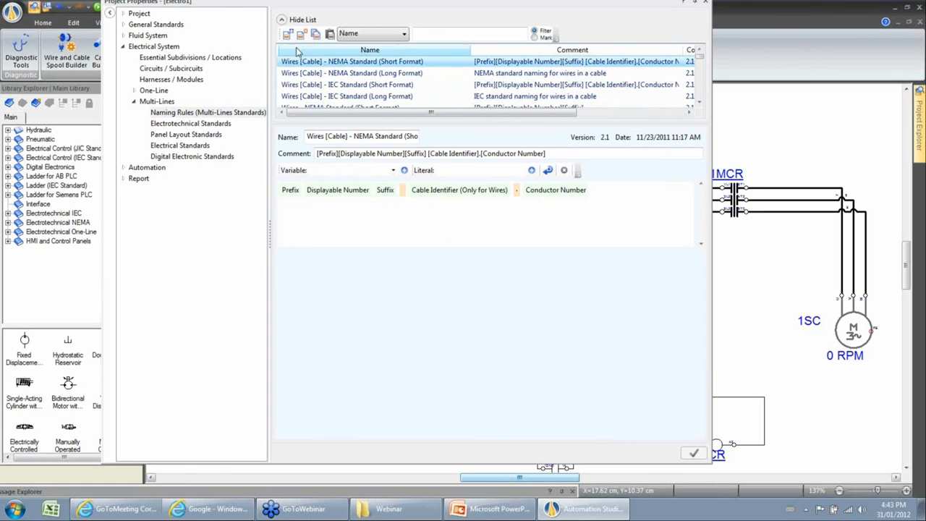
{"action": "left_click_drag", "start_coordinate": [699, 58], "coordinate": [699, 92]}
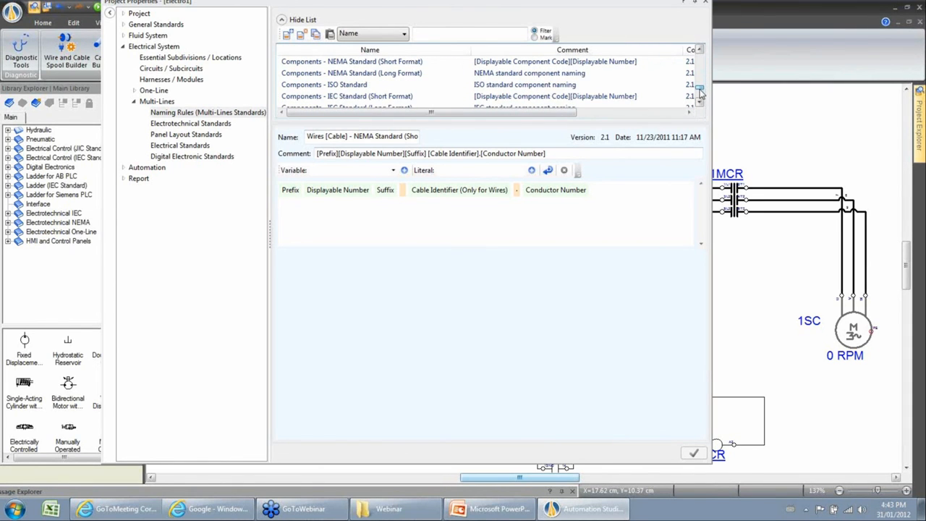
{"action": "left_click", "coordinate": [357, 97]}
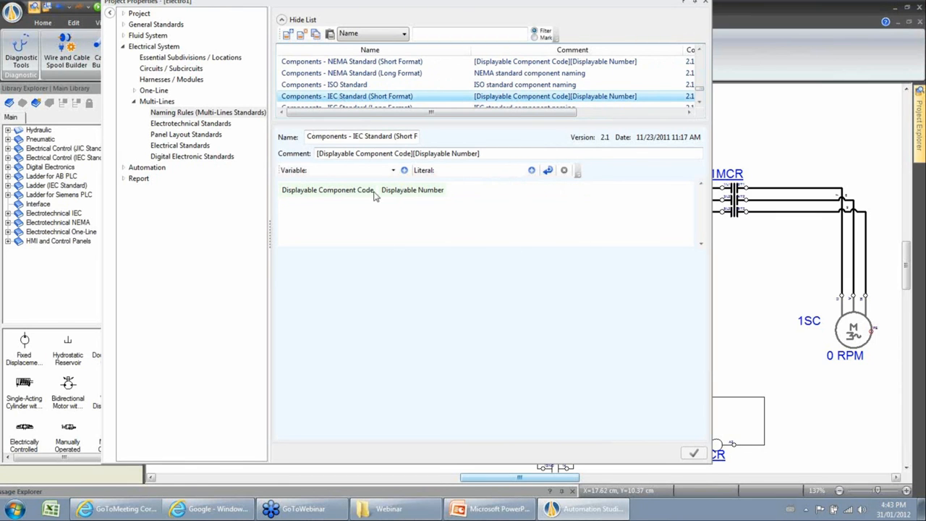
Step: Examine the rule's Displayable Component Code and Displayable Number elements against the component names in the schematic
{"action": "left_click", "coordinate": [348, 138]}
{"action": "key", "text": "Tab"}
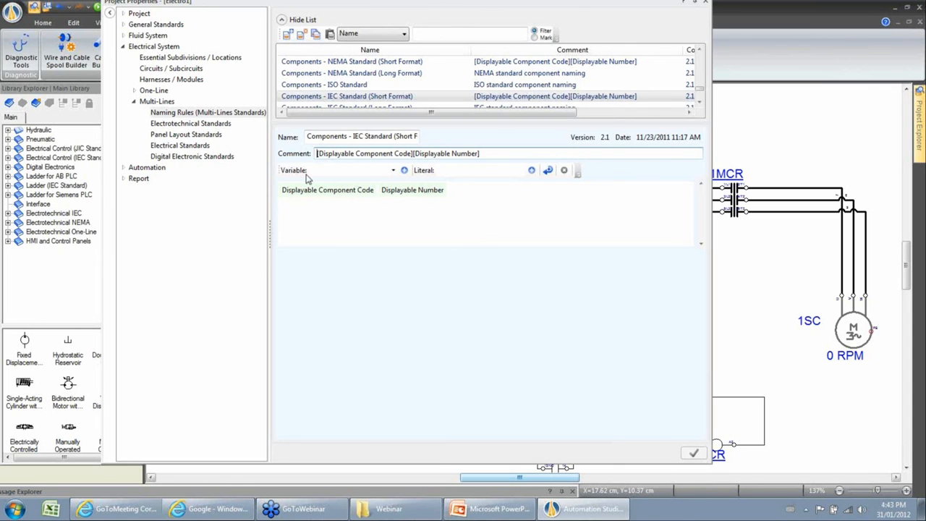
{"action": "left_click", "coordinate": [316, 193]}
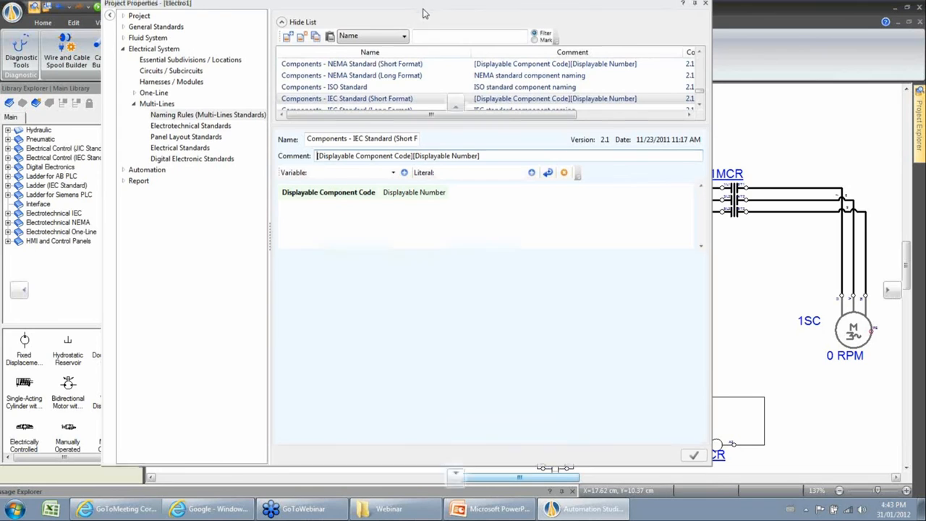
{"action": "left_click_drag", "start_coordinate": [425, 7], "coordinate": [350, 103]}
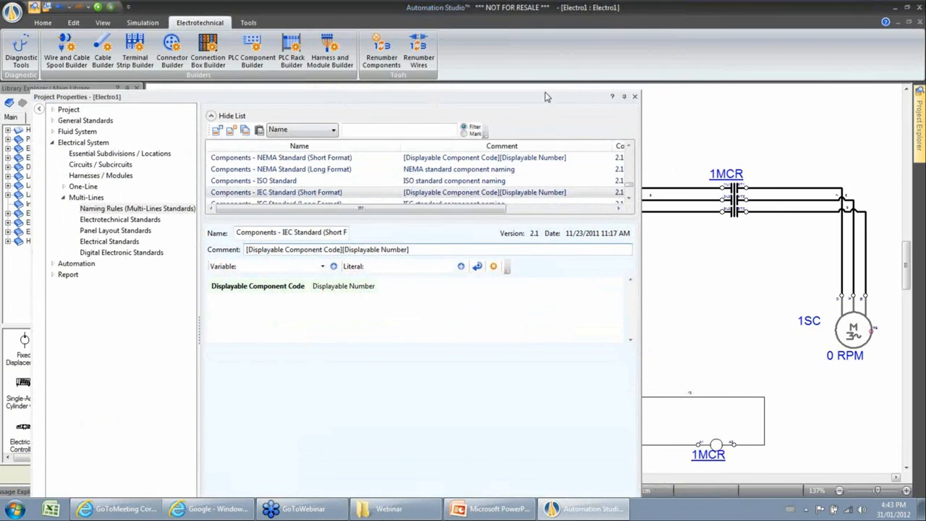
{"action": "left_click_drag", "start_coordinate": [546, 100], "coordinate": [630, 224]}
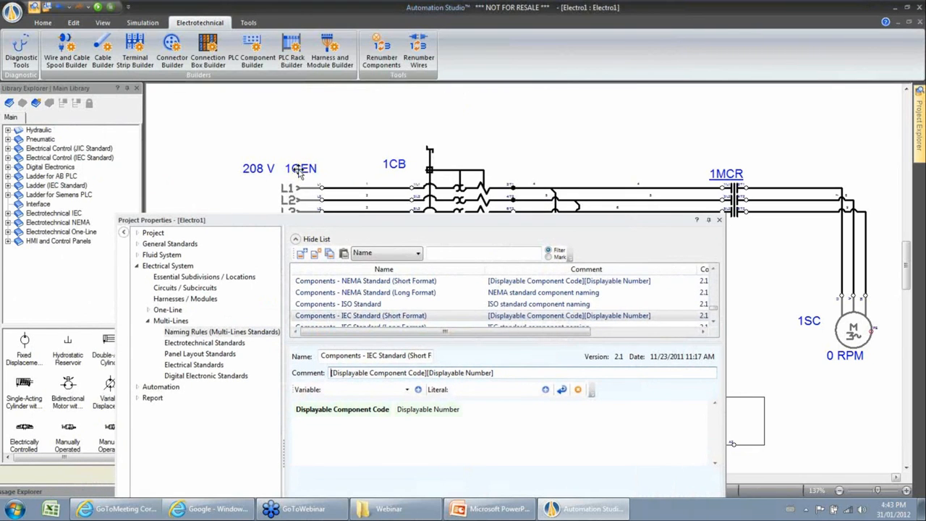
{"action": "left_click_drag", "start_coordinate": [322, 220], "coordinate": [326, 56]}
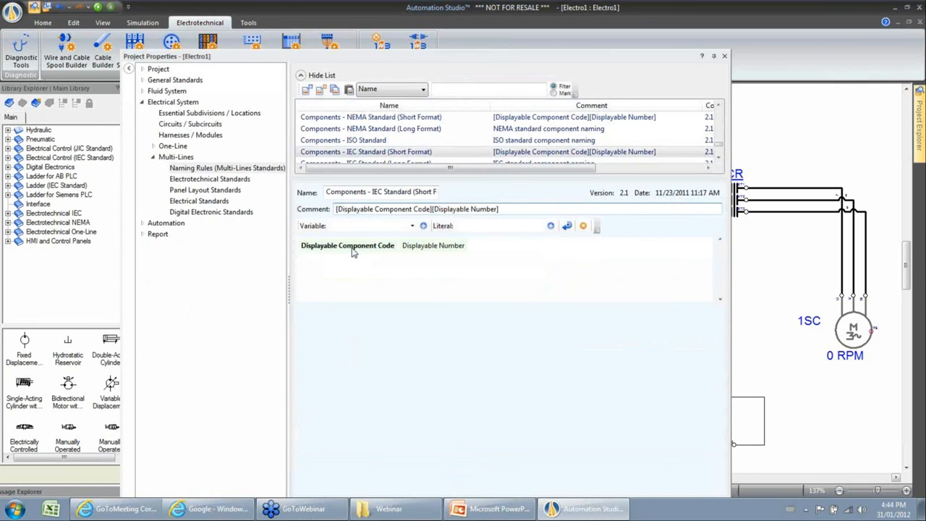
{"action": "left_click", "coordinate": [436, 249]}
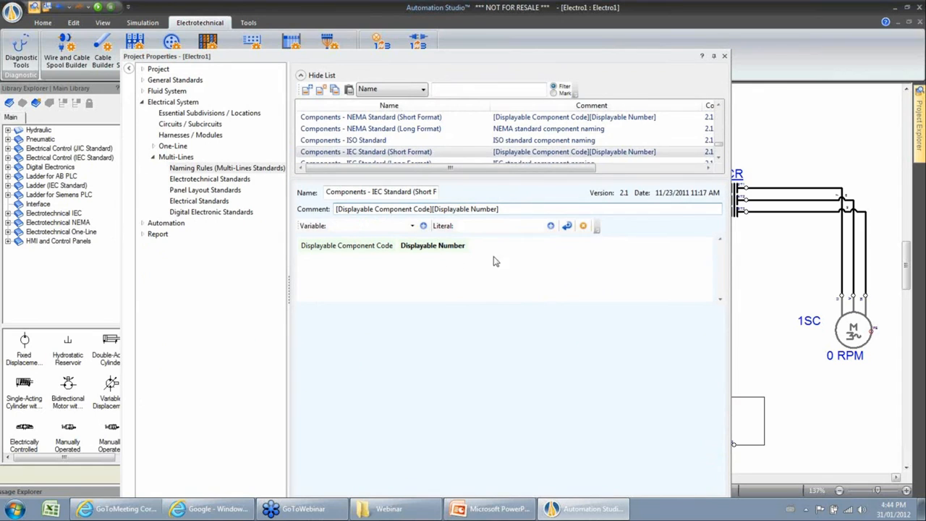
Step: Append a literal "-" and the Page Number variable to the end of the naming rule
{"action": "left_click", "coordinate": [470, 226]}
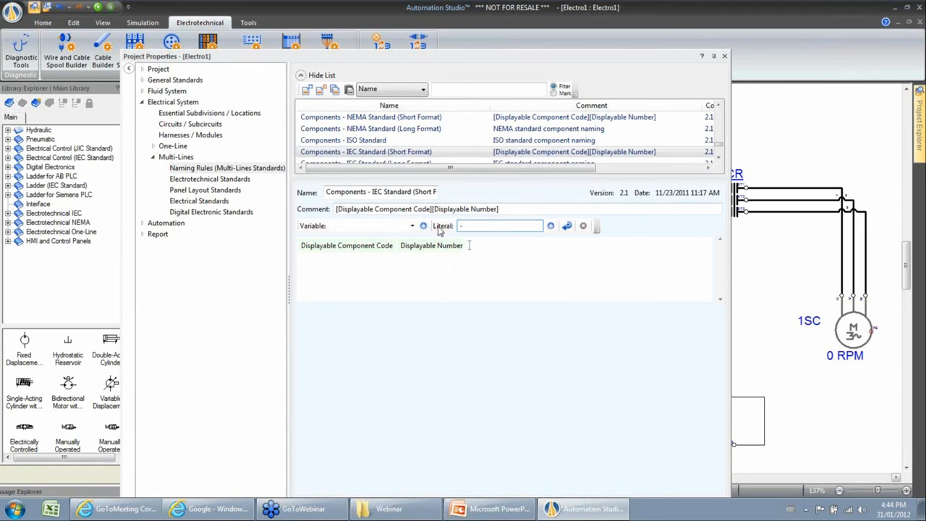
{"action": "left_click", "coordinate": [550, 226]}
{"action": "left_click", "coordinate": [413, 226]}
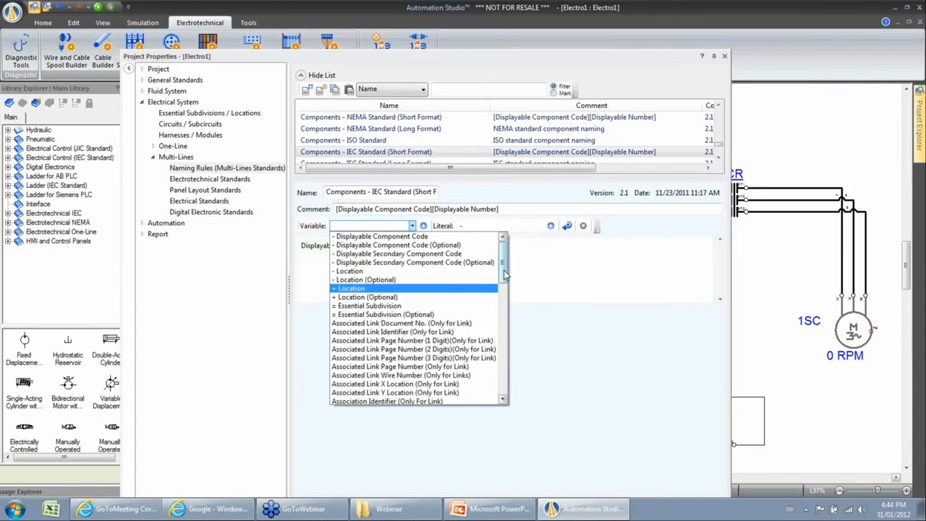
{"action": "left_click_drag", "start_coordinate": [503, 270], "coordinate": [497, 383]}
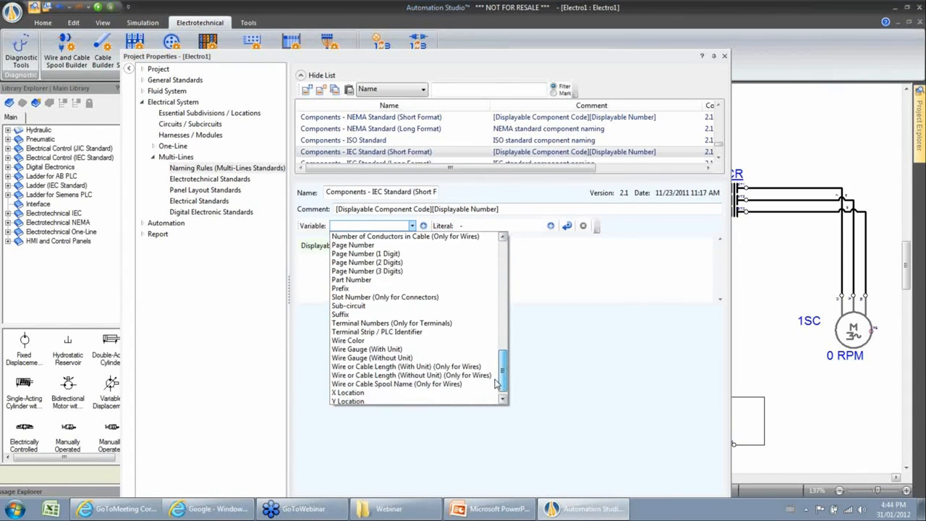
{"action": "left_click", "coordinate": [375, 247]}
{"action": "left_click", "coordinate": [423, 225]}
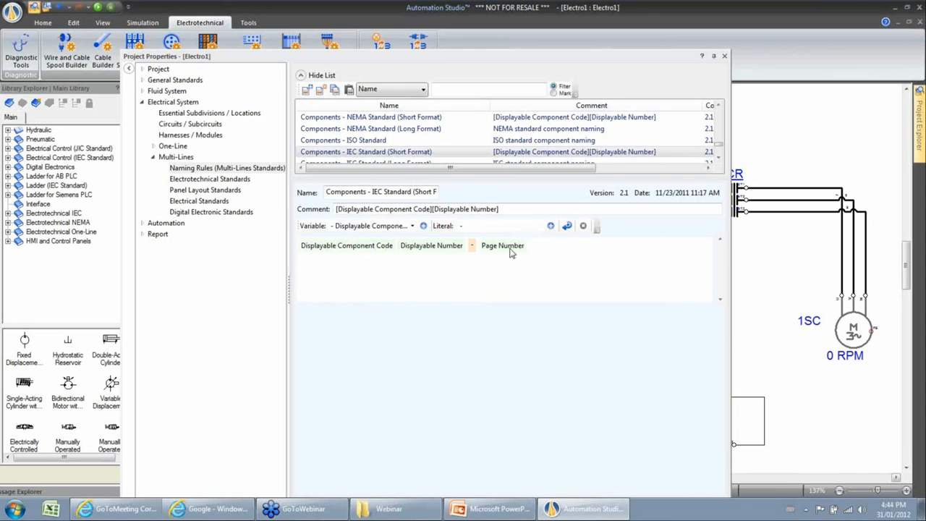
Step: Add a line break after Page Number and put the X Location variable on the rule's second line
{"action": "left_click", "coordinate": [566, 225]}
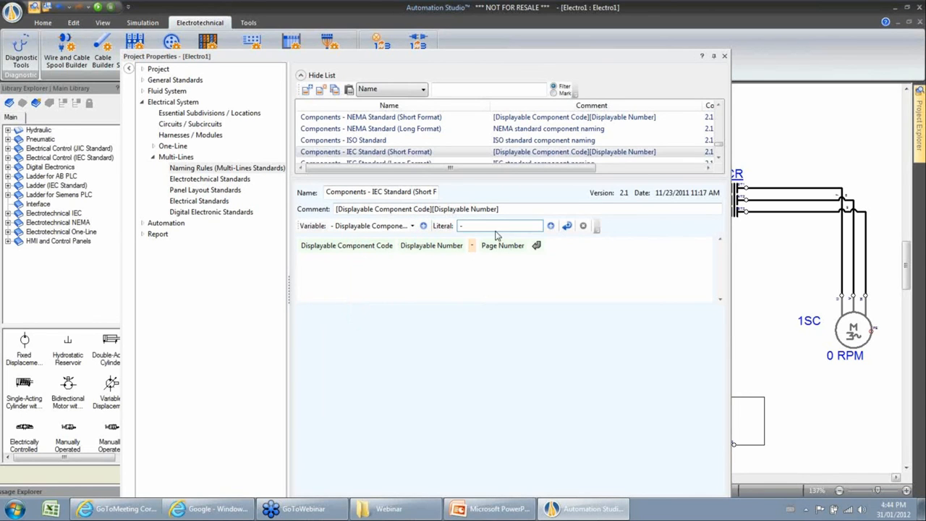
{"action": "left_click", "coordinate": [411, 225]}
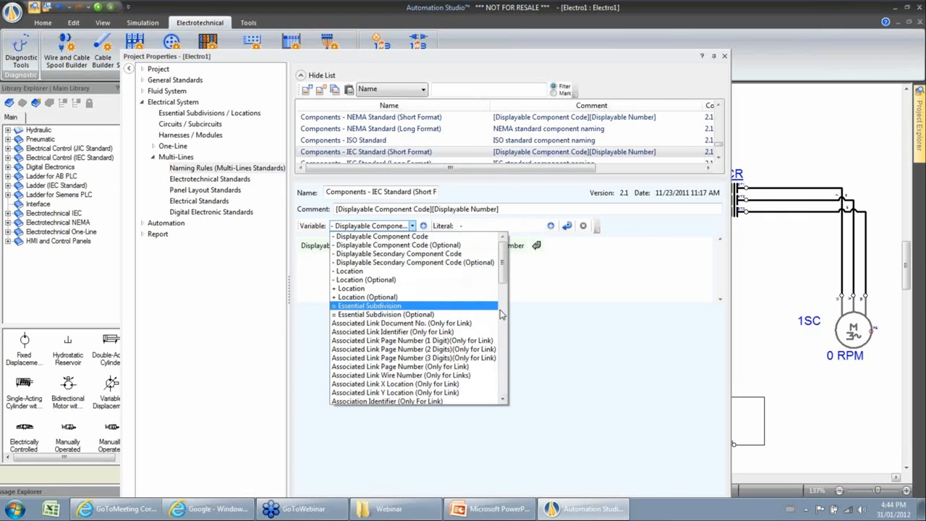
{"action": "scroll", "coordinate": [499, 318], "scroll_direction": "down", "scroll_amount": 7}
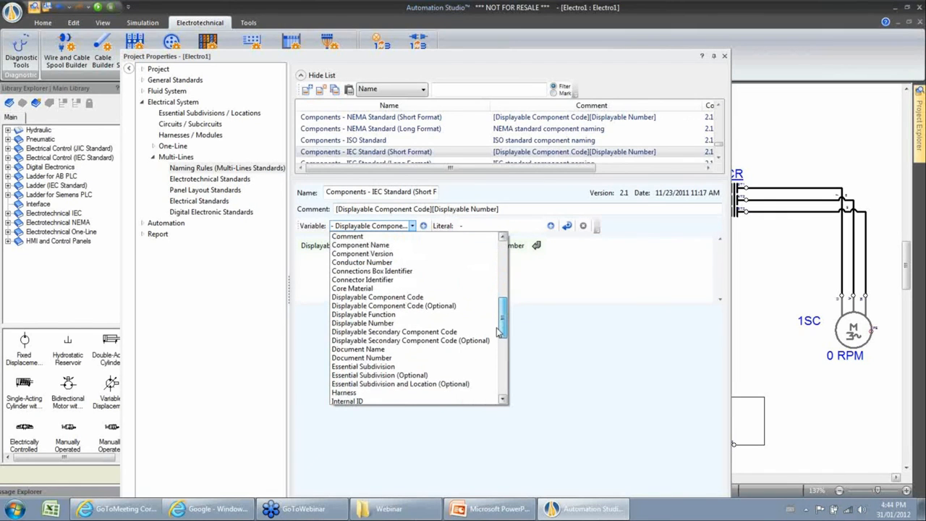
{"action": "scroll", "coordinate": [501, 325], "scroll_direction": "down", "scroll_amount": 2}
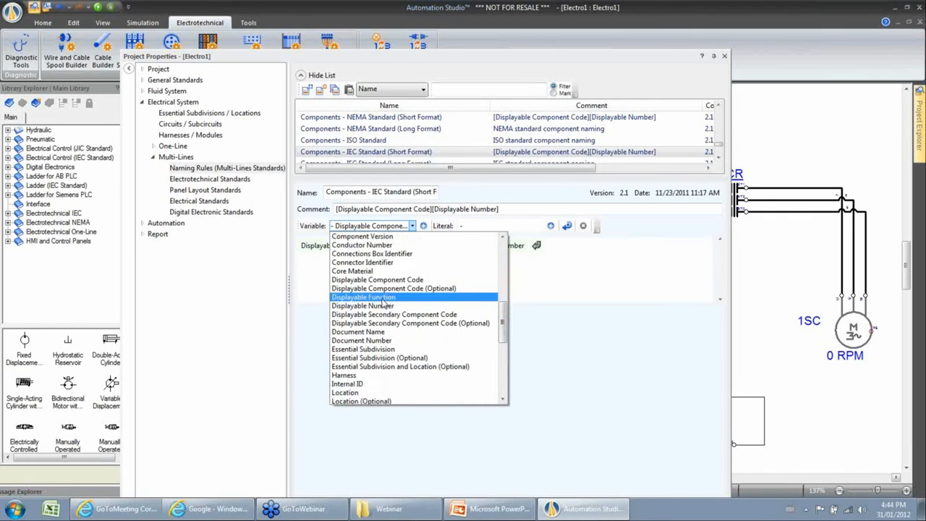
{"action": "left_click_drag", "start_coordinate": [501, 333], "coordinate": [502, 391]}
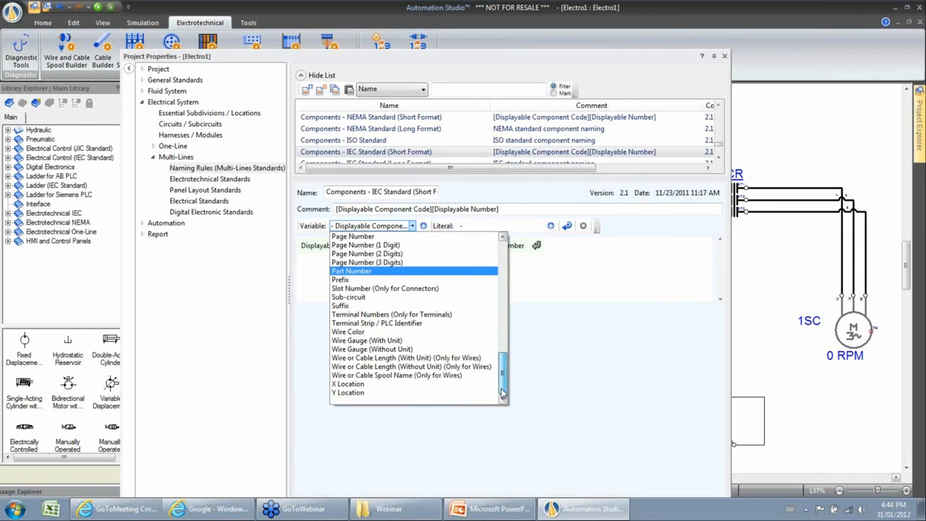
{"action": "left_click", "coordinate": [366, 385]}
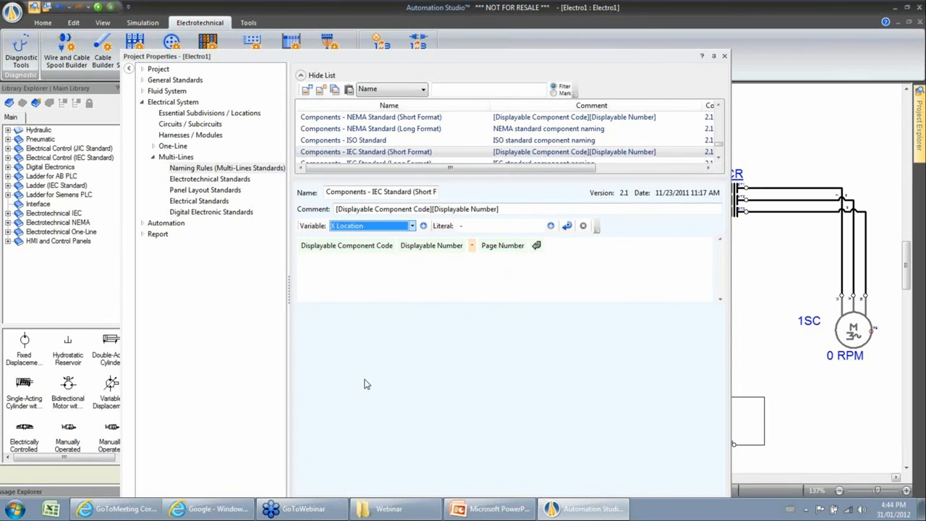
{"action": "left_click", "coordinate": [423, 226]}
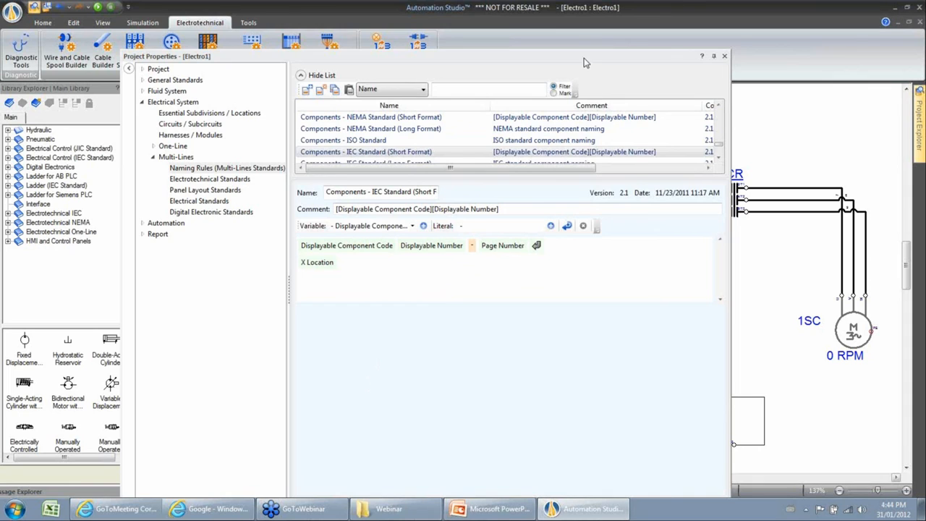
Step: Apply the modified Components - IEC Standard (Short Format) naming rule and agree to save the changes
{"action": "left_click_drag", "start_coordinate": [586, 63], "coordinate": [579, 29]}
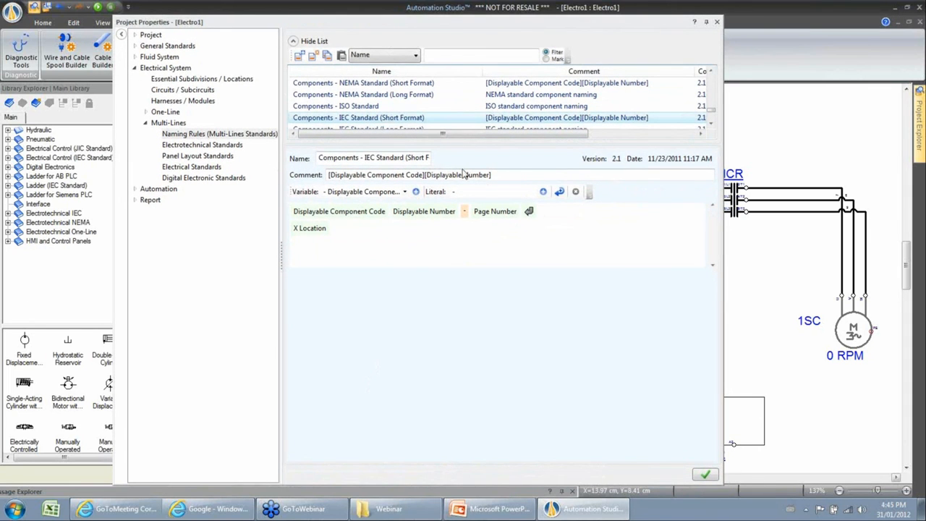
{"action": "left_click", "coordinate": [705, 474]}
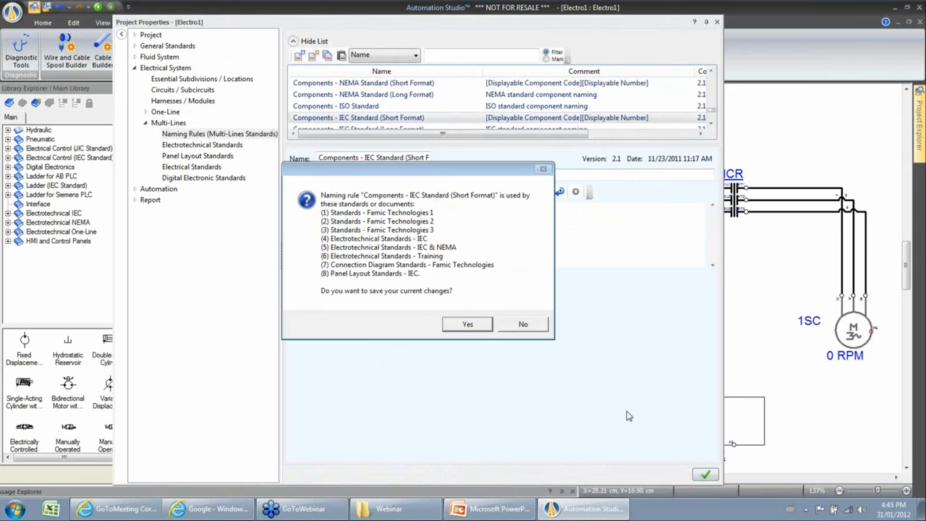
{"action": "left_click", "coordinate": [467, 323]}
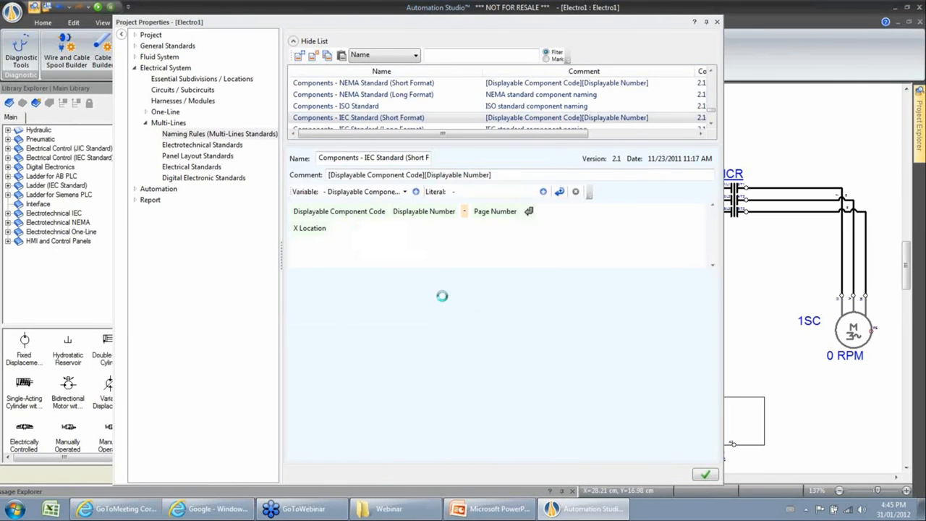
Step: Set the IEC & NEMA electrotechnical standard's Component Item Identifier Naming Rule to Components - IEC Standard (Short Format) and save it for the documents using it
{"action": "left_click", "coordinate": [210, 147]}
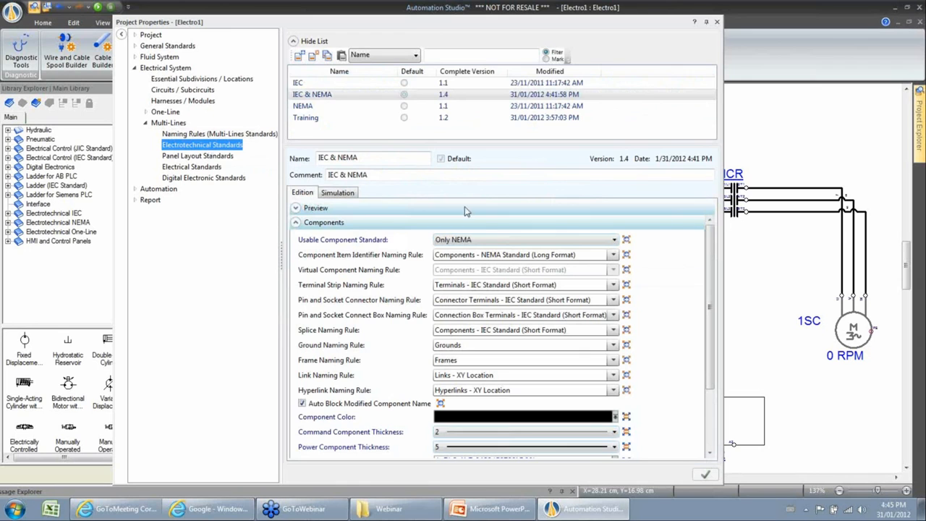
{"action": "left_click", "coordinate": [473, 254]}
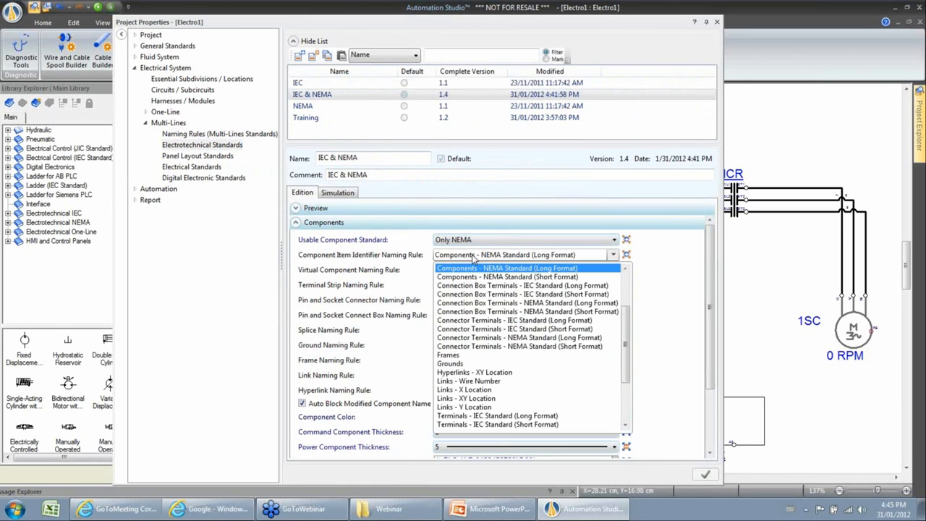
{"action": "left_click", "coordinate": [625, 269]}
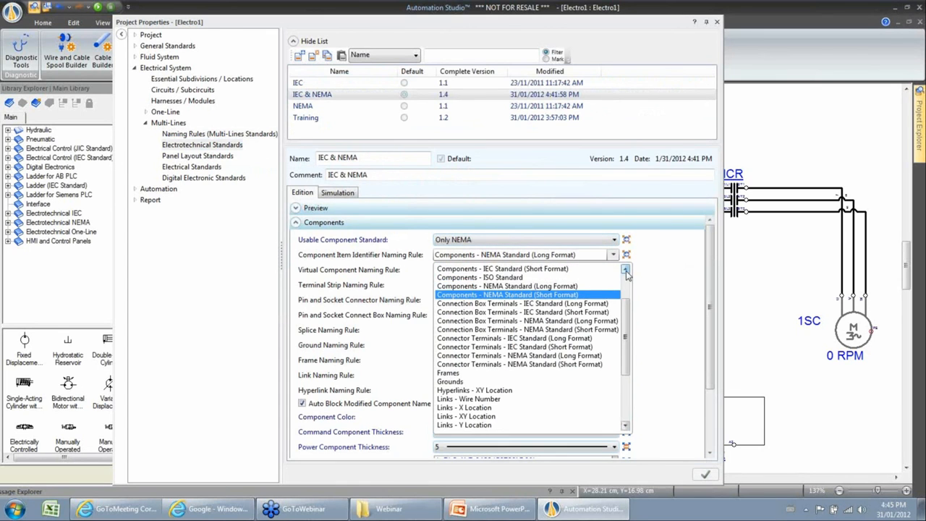
{"action": "left_click", "coordinate": [625, 270]}
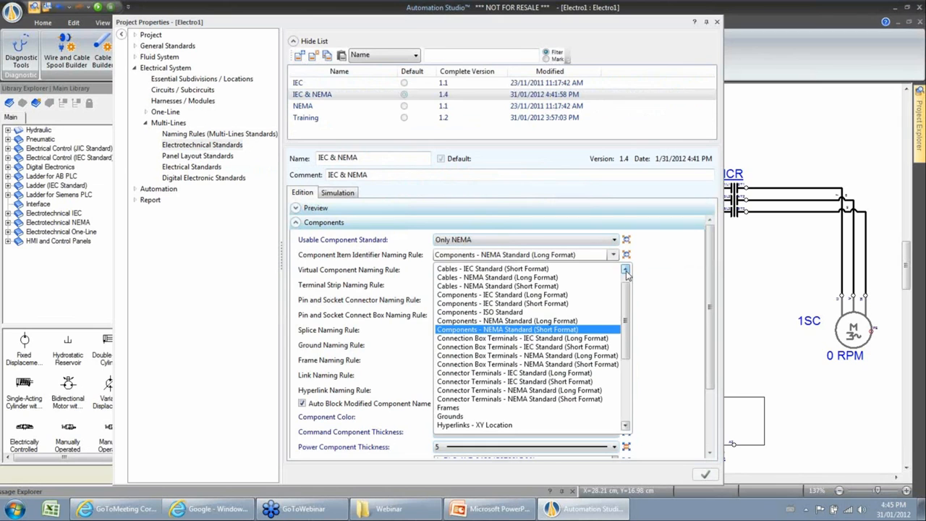
{"action": "left_click", "coordinate": [501, 305]}
{"action": "left_click", "coordinate": [706, 475]}
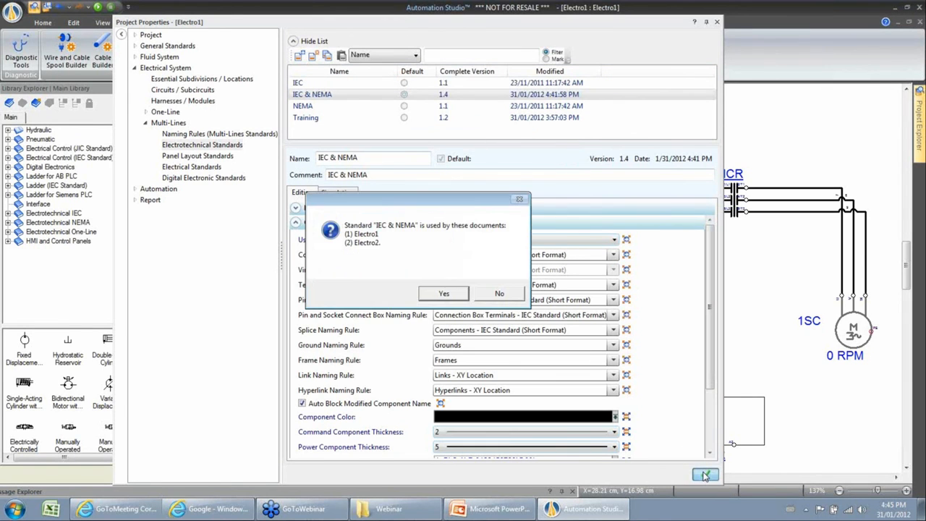
{"action": "left_click", "coordinate": [444, 295]}
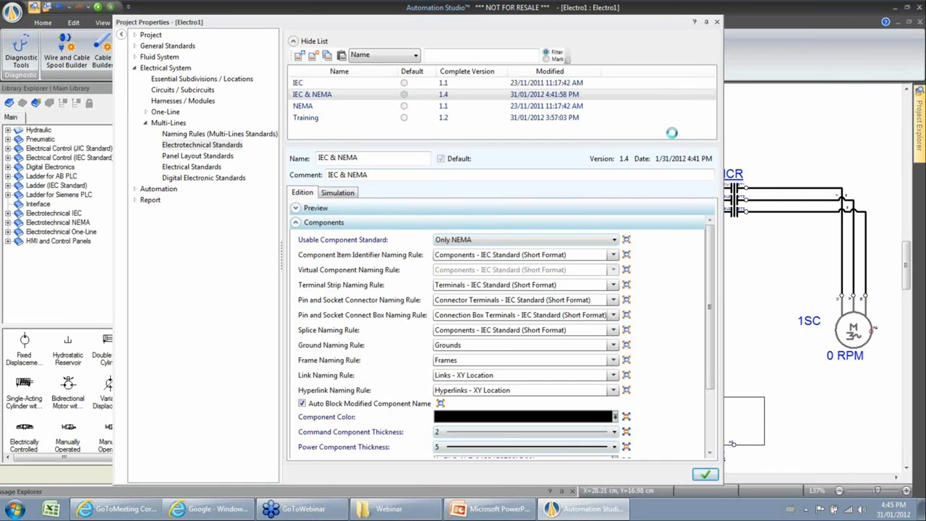
{"action": "left_click", "coordinate": [718, 24]}
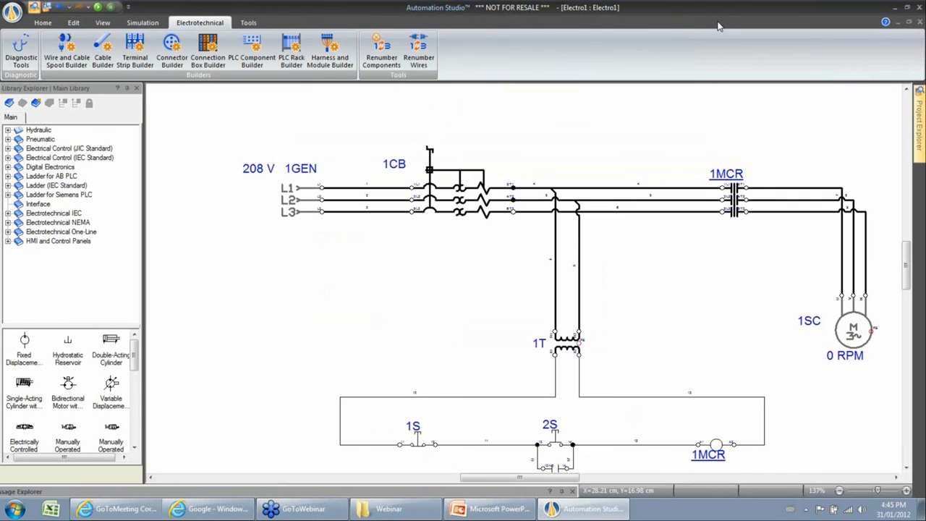
Step: Renumber the components of the Electro1 diagram and move the circuit breaker, transformer and first switch labels clear of their symbols
{"action": "left_click", "coordinate": [381, 54]}
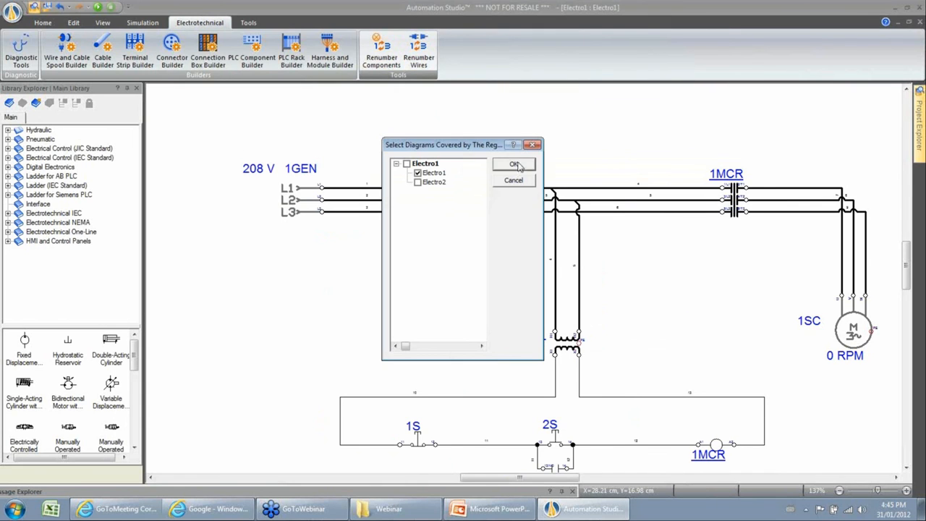
{"action": "left_click", "coordinate": [514, 165]}
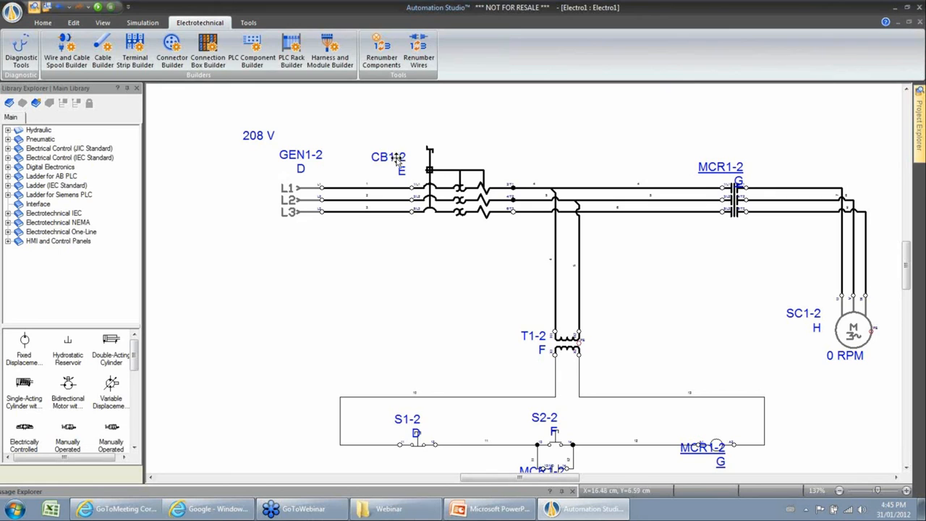
{"action": "left_click_drag", "start_coordinate": [395, 139], "coordinate": [395, 117]}
{"action": "left_click_drag", "start_coordinate": [535, 337], "coordinate": [525, 327]}
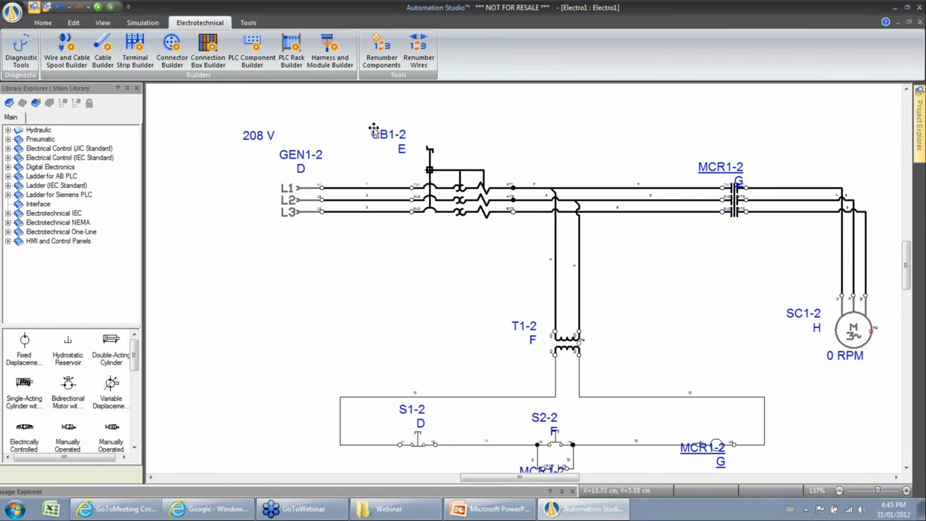
Step: Move the three-phase generator from column 2D to column 2B of the page's map locator
{"action": "scroll", "coordinate": [382, 139], "scroll_direction": "up", "scroll_amount": 3}
{"action": "scroll", "coordinate": [389, 138], "scroll_direction": "up", "scroll_amount": 2}
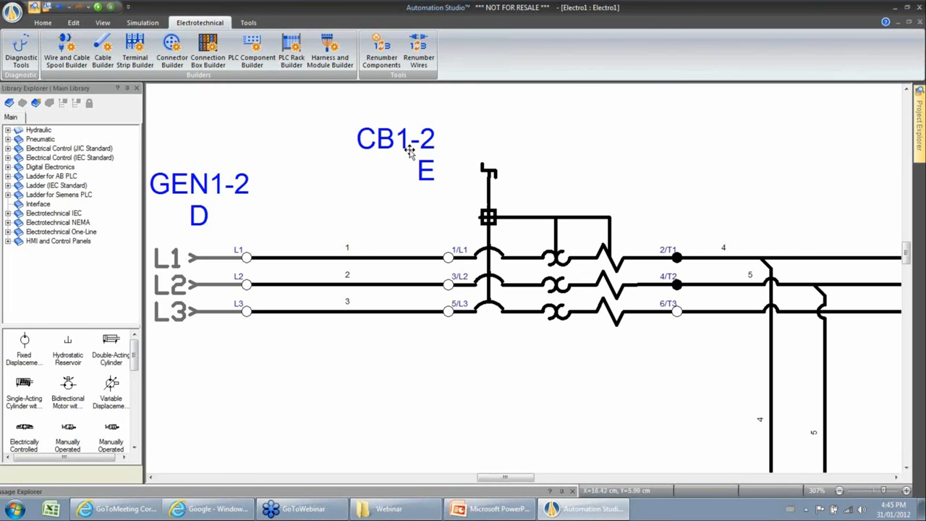
{"action": "scroll", "coordinate": [392, 208], "scroll_direction": "down", "scroll_amount": 5}
{"action": "scroll", "coordinate": [395, 206], "scroll_direction": "down", "scroll_amount": 2}
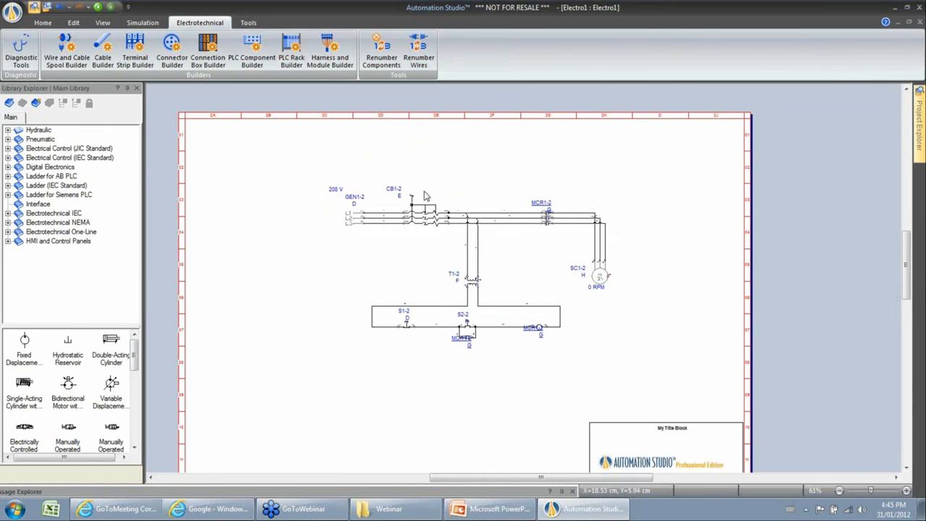
{"action": "scroll", "coordinate": [425, 195], "scroll_direction": "up", "scroll_amount": 2}
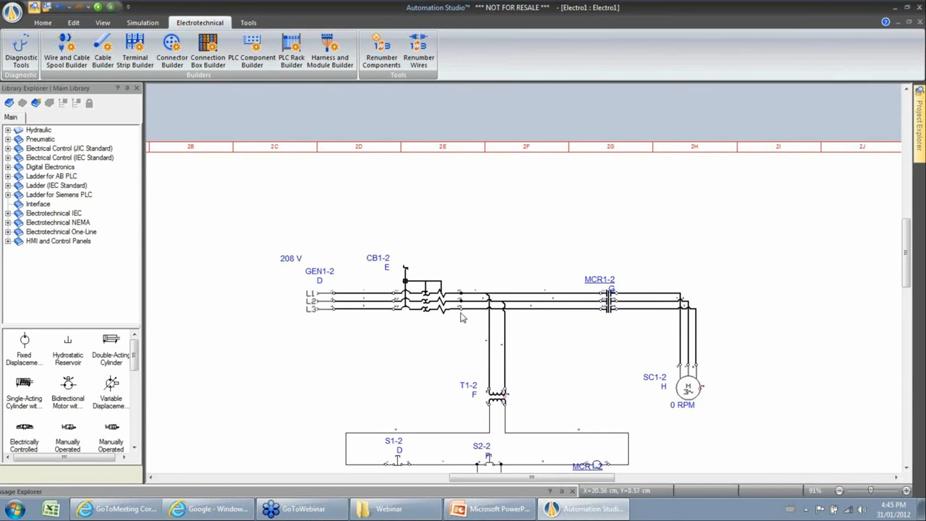
{"action": "left_click", "coordinate": [426, 305]}
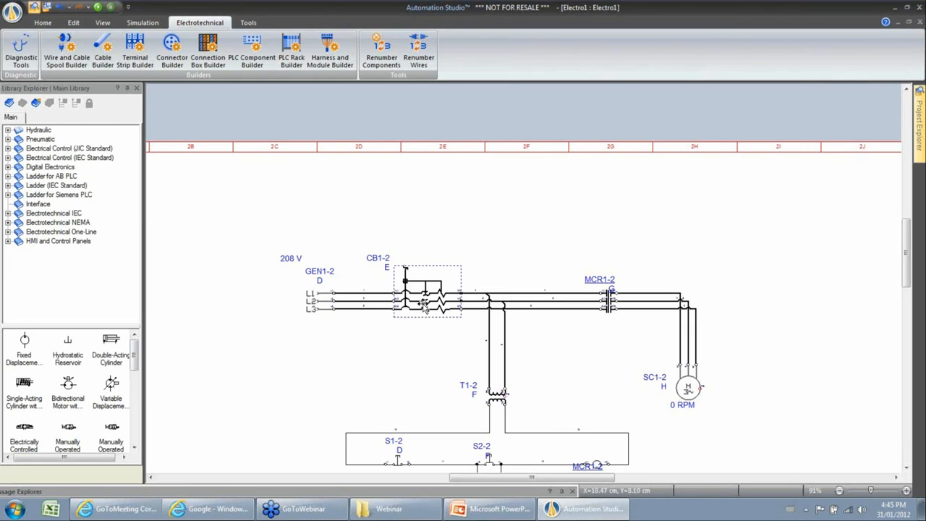
{"action": "left_click", "coordinate": [324, 305]}
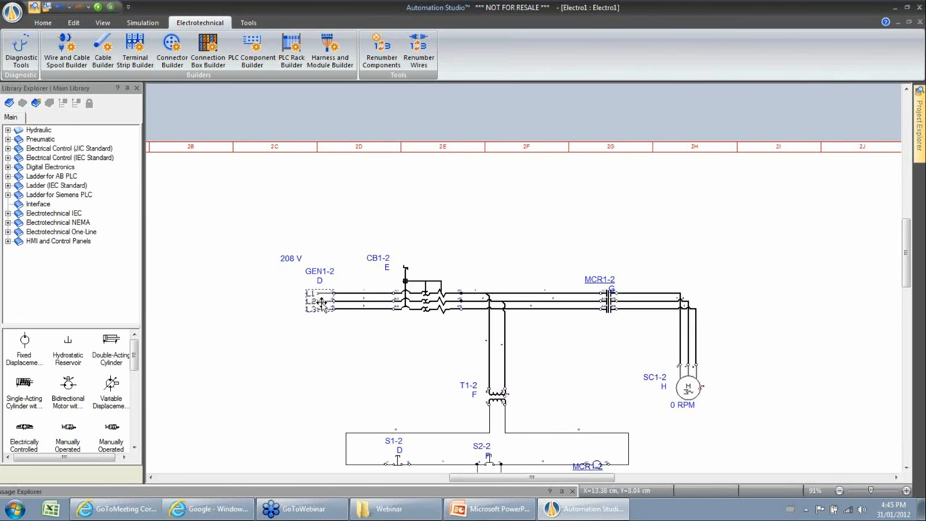
{"action": "left_click_drag", "start_coordinate": [321, 303], "coordinate": [186, 298]}
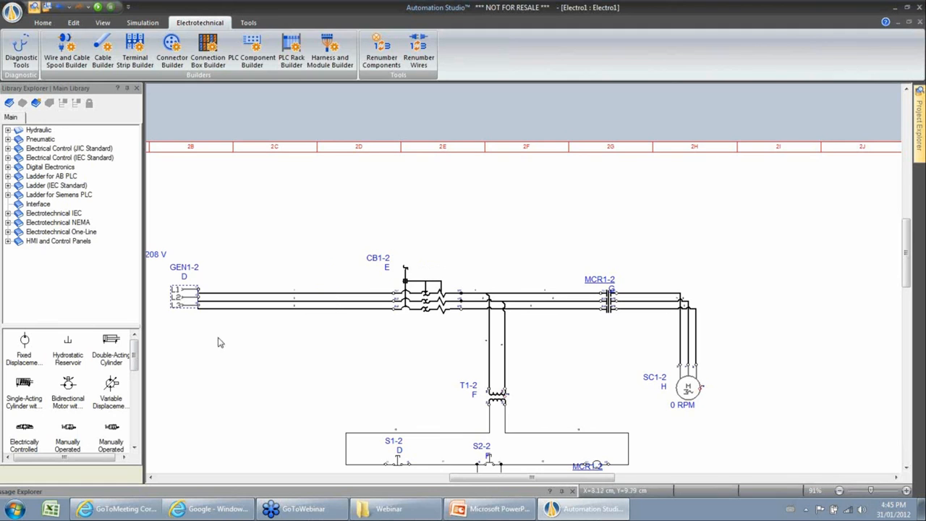
Step: Renumber the Electro1 components again and nudge the generator so its terminals line up with the three power wires
{"action": "left_click", "coordinate": [387, 42]}
{"action": "left_click", "coordinate": [522, 166]}
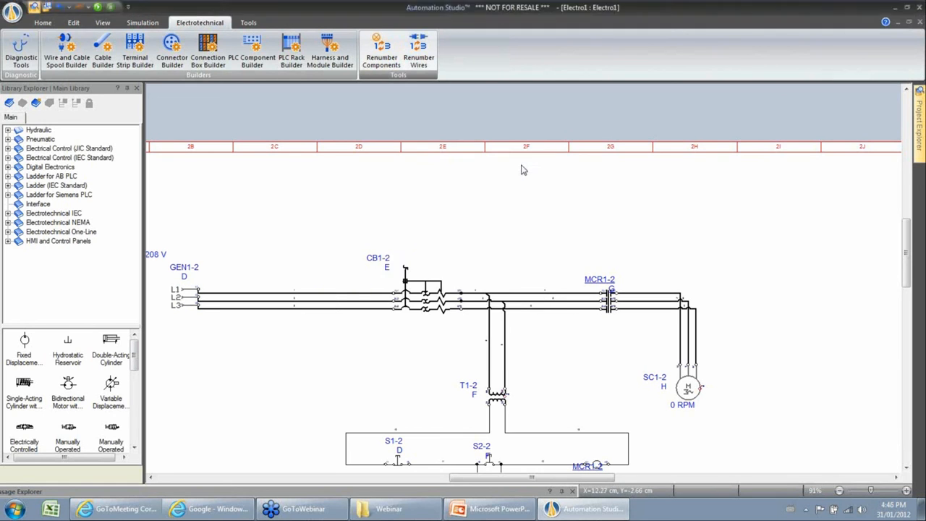
{"action": "scroll", "coordinate": [211, 259], "scroll_direction": "left", "scroll_amount": 2}
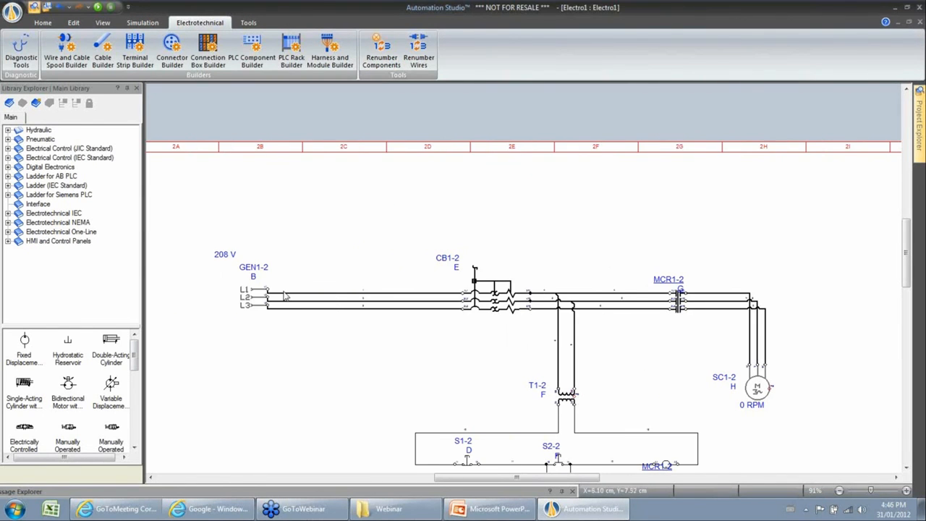
{"action": "scroll", "coordinate": [284, 295], "scroll_direction": "up", "scroll_amount": 2}
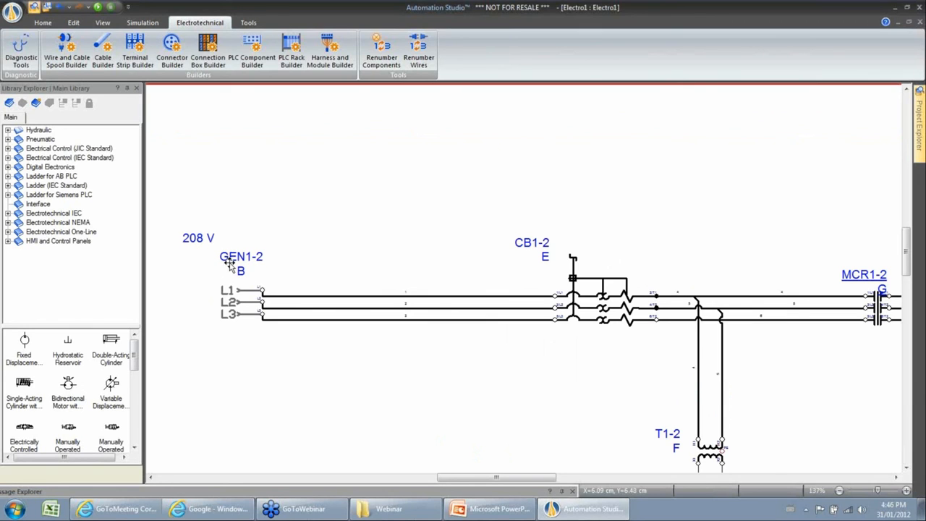
{"action": "left_click_drag", "start_coordinate": [228, 264], "coordinate": [222, 271]}
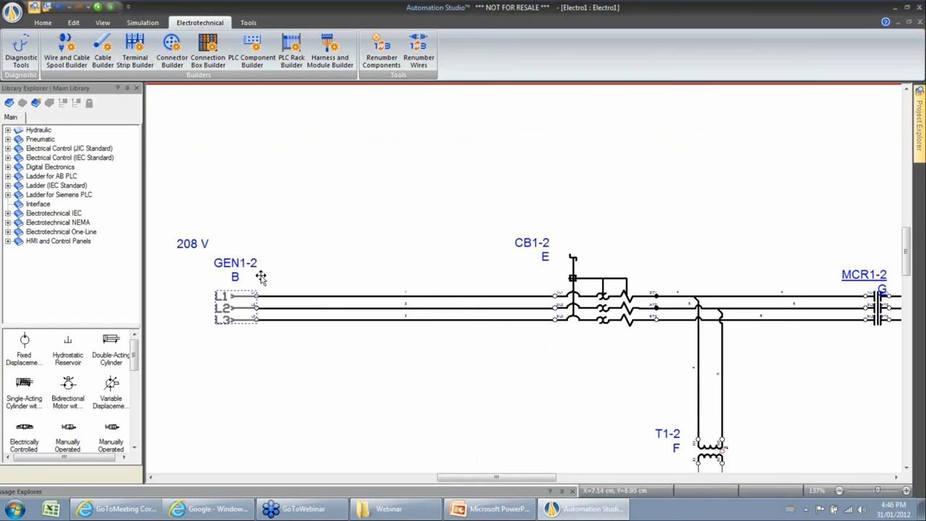
Step: Examine the Components and Wires settings of the document's IEC & NEMA electrotechnical standard, including wire naming rules, styles, colors and thicknesses
{"action": "right_click", "coordinate": [342, 205]}
{"action": "left_click", "coordinate": [434, 425]}
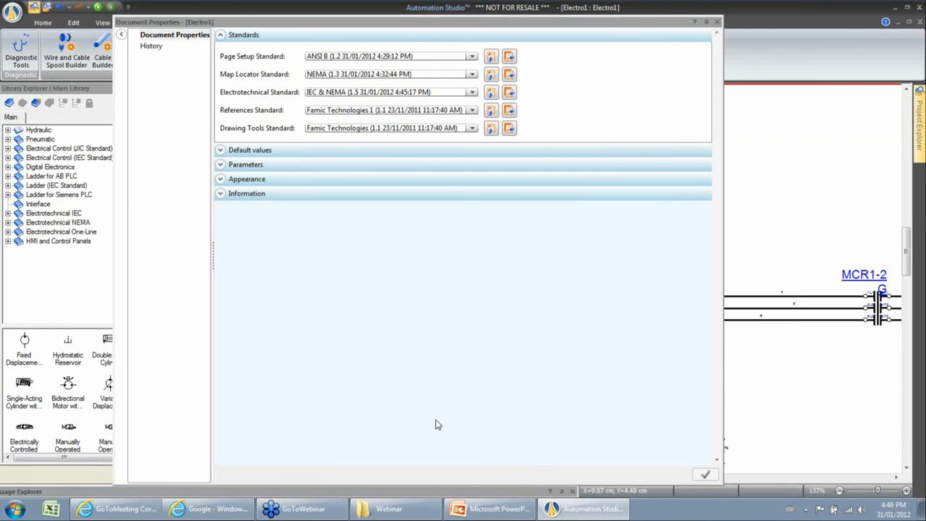
{"action": "left_click", "coordinate": [492, 93]}
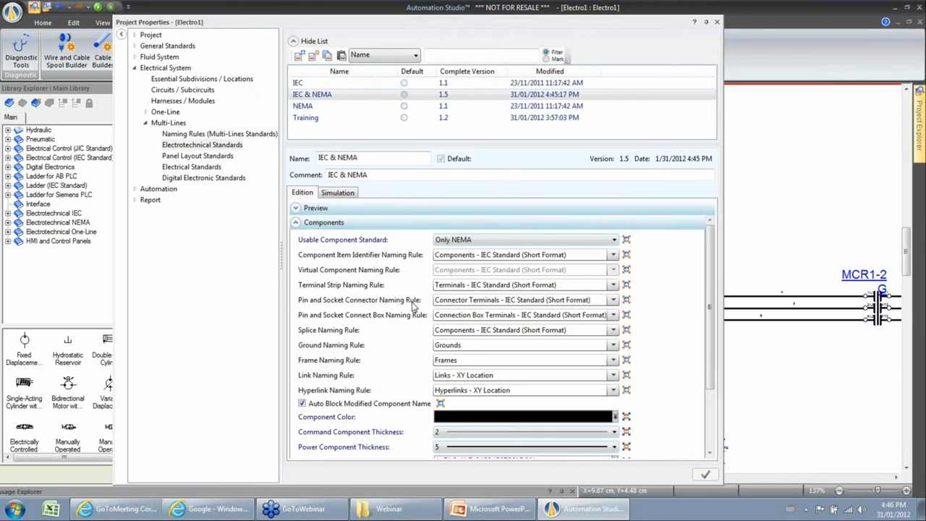
{"action": "mouse_move", "coordinate": [713, 276]}
{"action": "left_mouse_down"}
{"action": "mouse_move", "coordinate": [710, 334]}
{"action": "mouse_move", "coordinate": [711, 274]}
{"action": "left_mouse_up"}
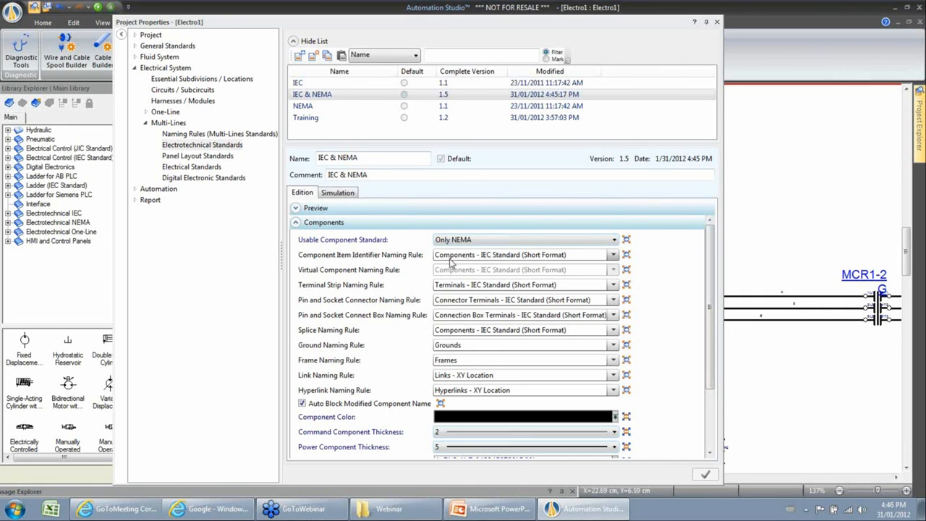
{"action": "left_click_drag", "start_coordinate": [540, 29], "coordinate": [545, 211]}
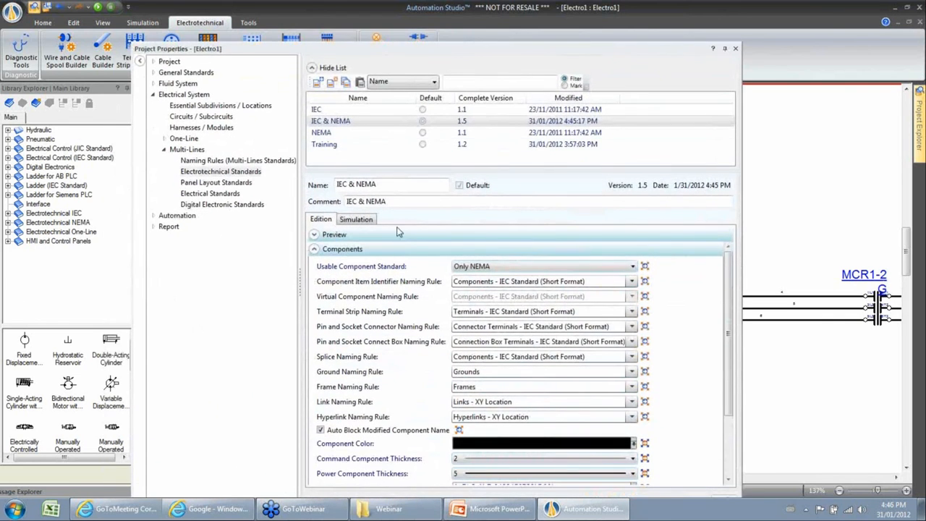
{"action": "left_click", "coordinate": [314, 249]}
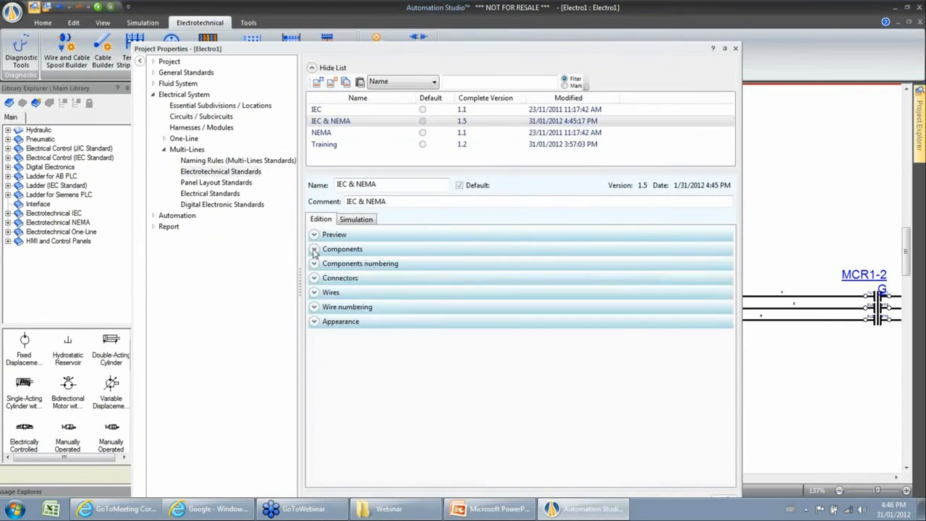
{"action": "left_click", "coordinate": [314, 293]}
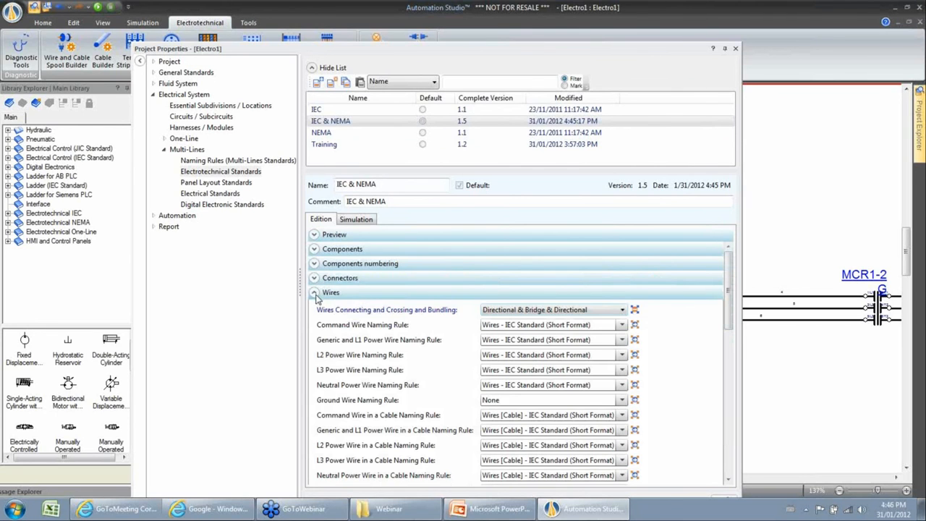
{"action": "left_click_drag", "start_coordinate": [634, 56], "coordinate": [640, 19]}
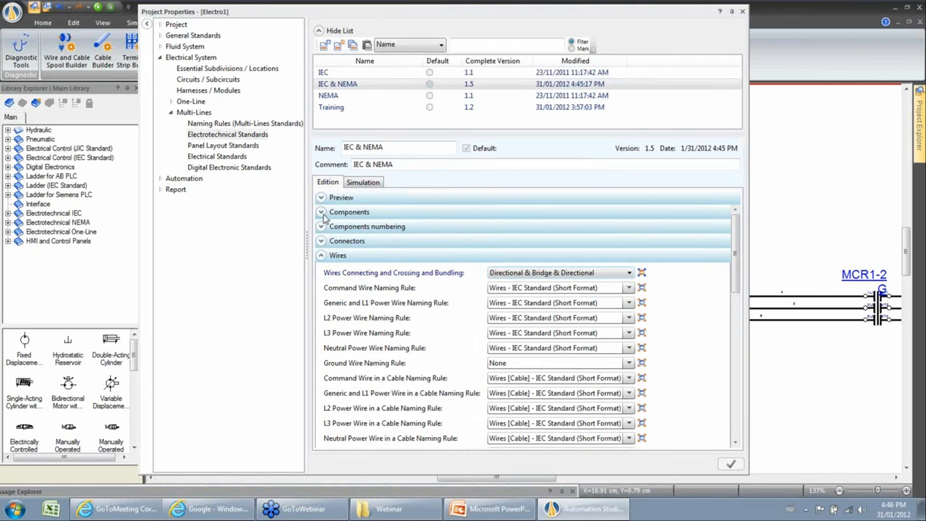
{"action": "left_click_drag", "start_coordinate": [737, 284], "coordinate": [727, 365]}
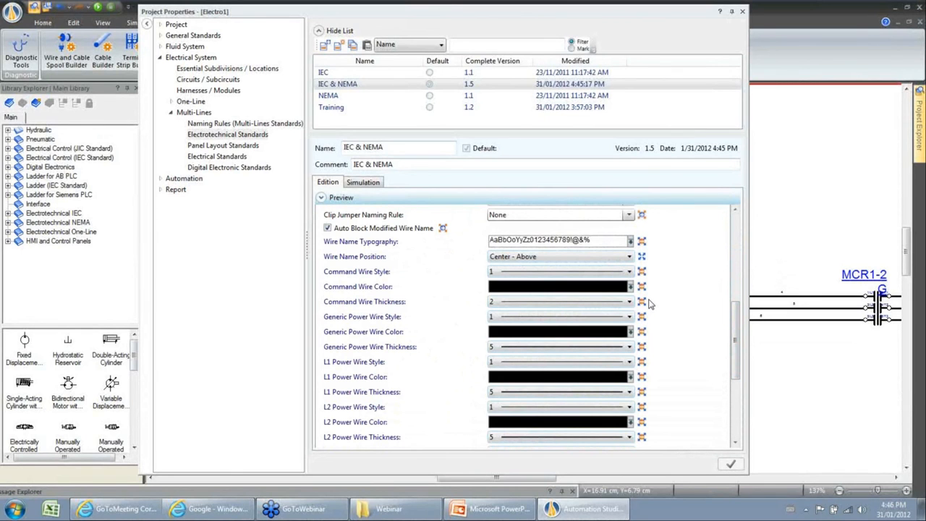
{"action": "left_click", "coordinate": [742, 11]}
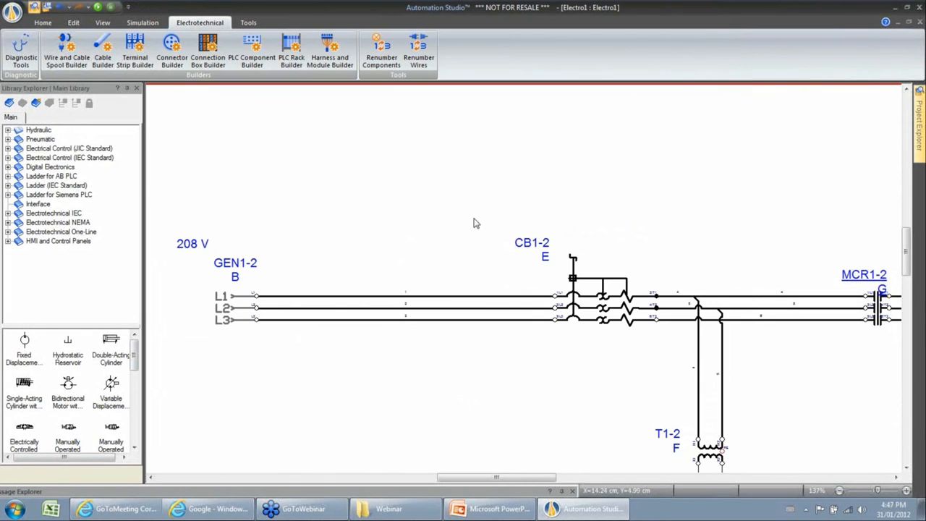
Step: Change the Electro1 document's Electrotechnical Standard to Training and apply it
{"action": "scroll", "coordinate": [474, 219], "scroll_direction": "down", "scroll_amount": 2}
{"action": "left_click_drag", "start_coordinate": [480, 214], "coordinate": [386, 213]}
{"action": "scroll", "coordinate": [367, 215], "scroll_direction": "up", "scroll_amount": 1}
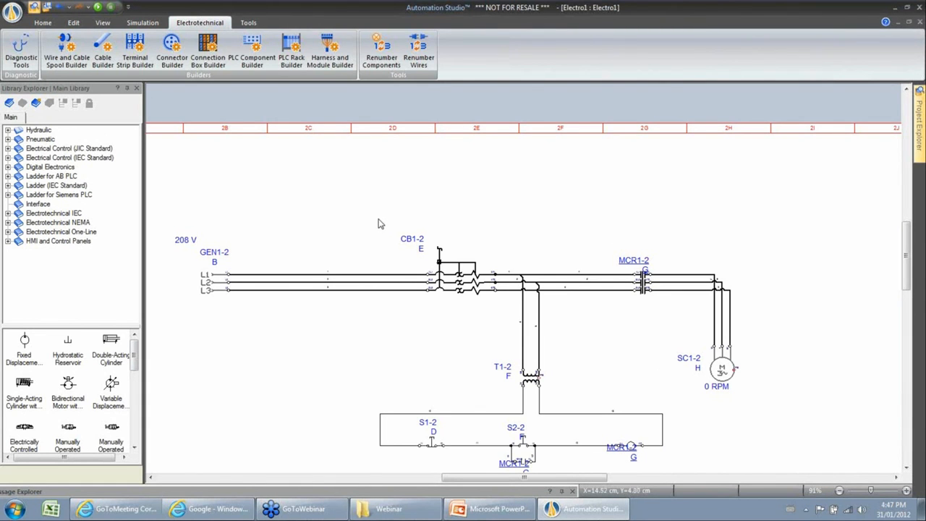
{"action": "right_click", "coordinate": [363, 209]}
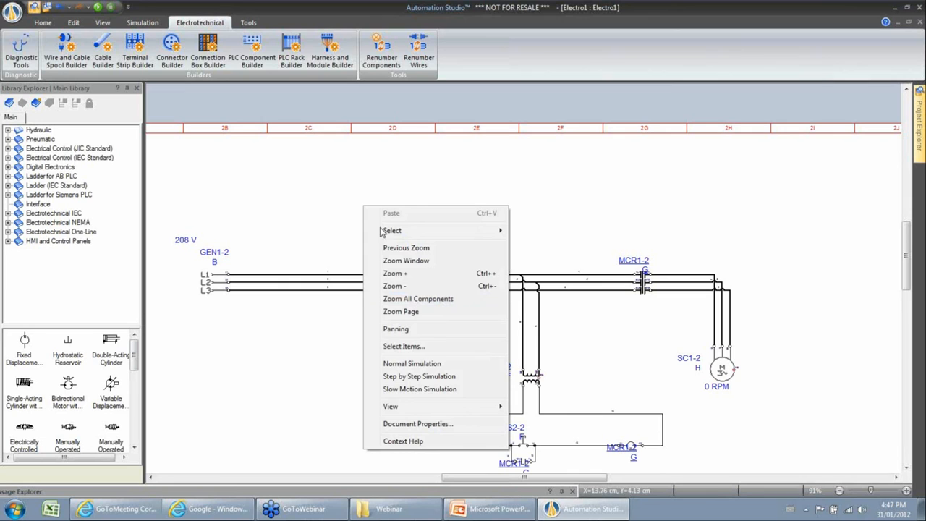
{"action": "left_click", "coordinate": [425, 427]}
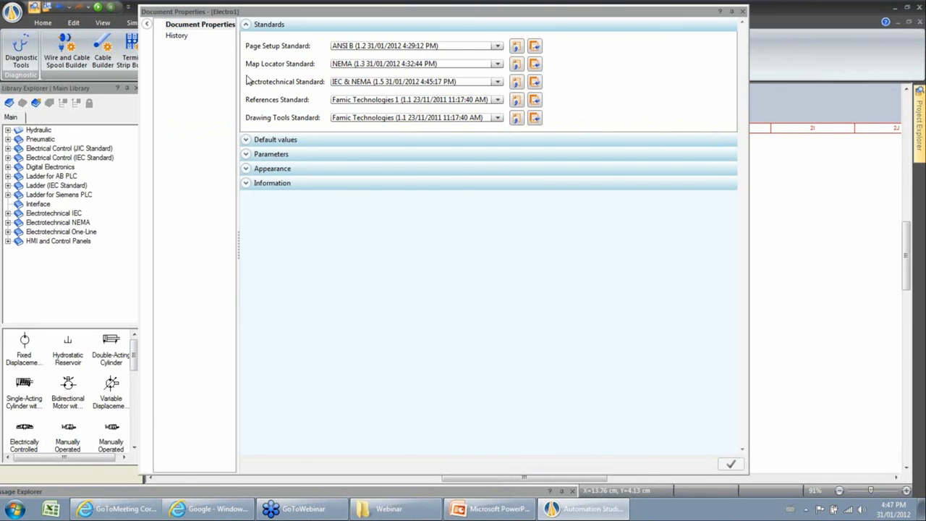
{"action": "left_click", "coordinate": [498, 83]}
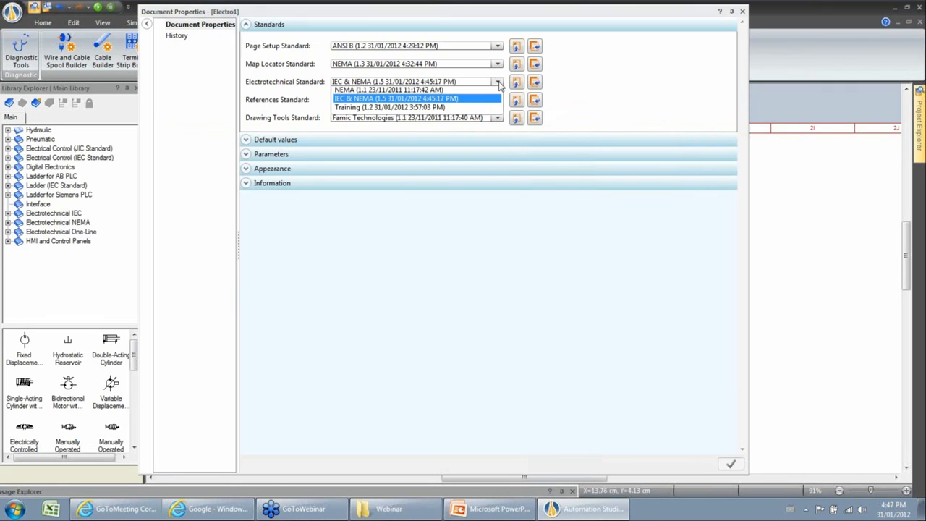
{"action": "left_click", "coordinate": [348, 122]}
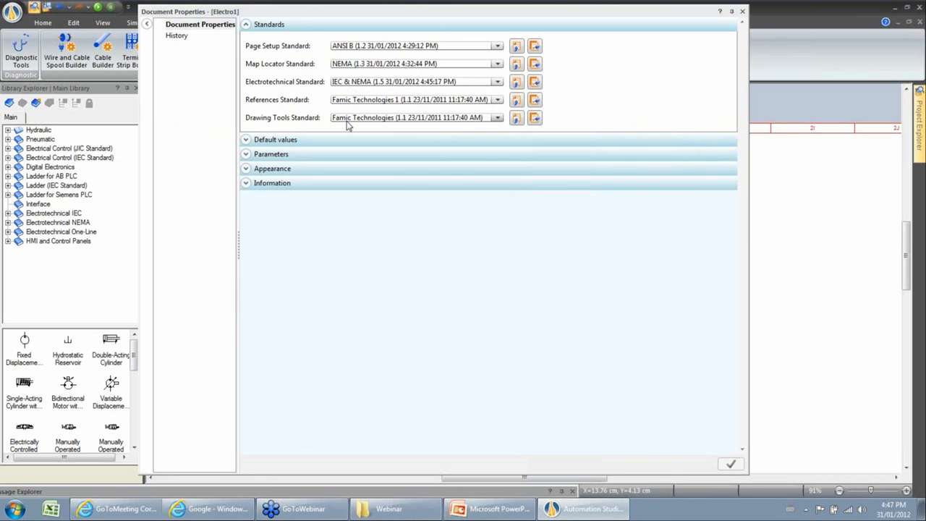
{"action": "left_click", "coordinate": [732, 469]}
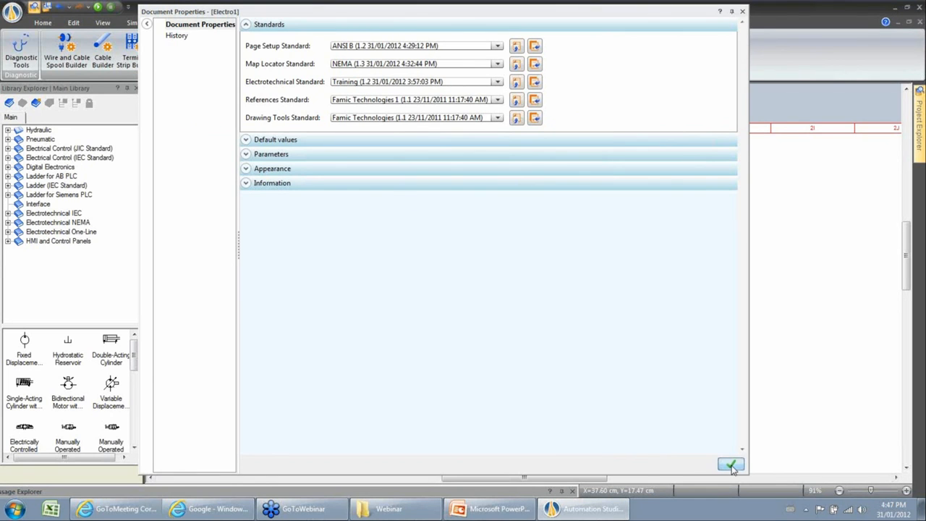
Step: Close the document properties and look over the Electro1 schematic with the Training standard applied
{"action": "left_click", "coordinate": [741, 12]}
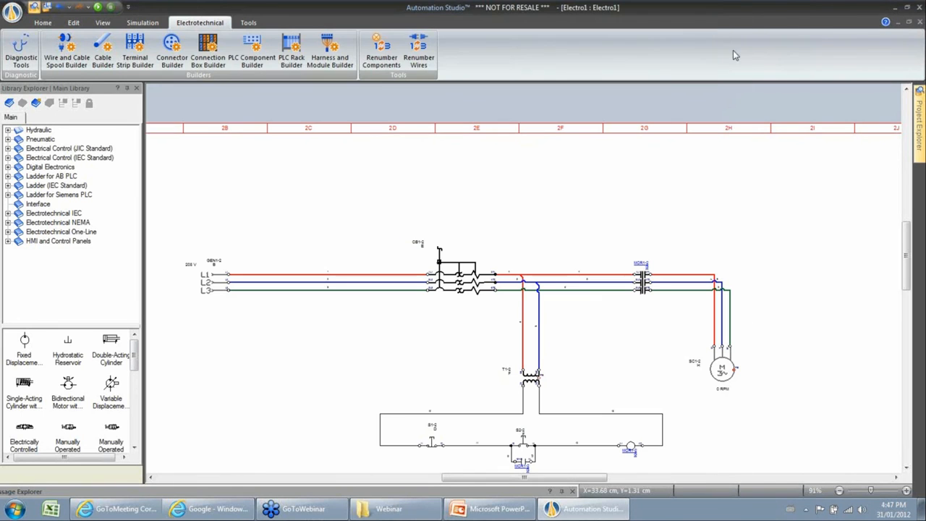
{"action": "scroll", "coordinate": [469, 251], "scroll_direction": "down", "scroll_amount": 1}
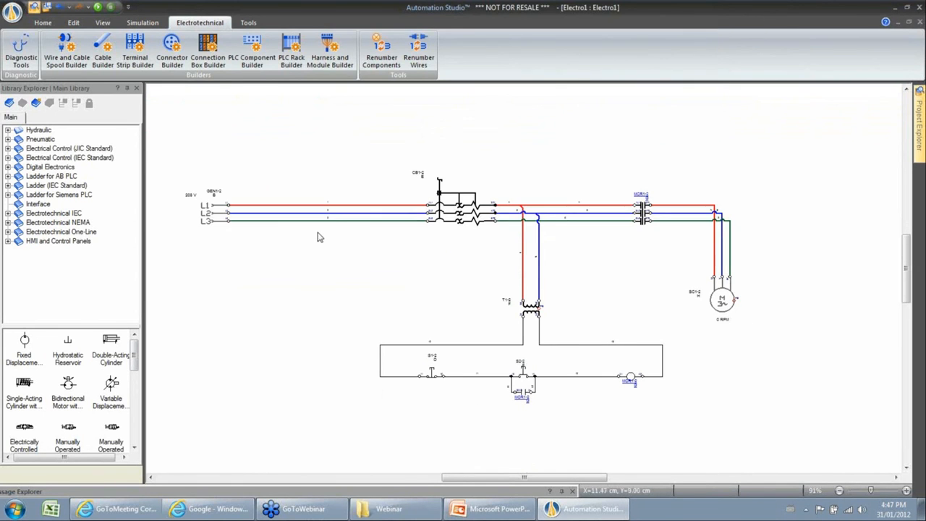
{"action": "scroll", "coordinate": [321, 223], "scroll_direction": "up", "scroll_amount": 1}
{"action": "scroll", "coordinate": [306, 224], "scroll_direction": "down", "scroll_amount": 1}
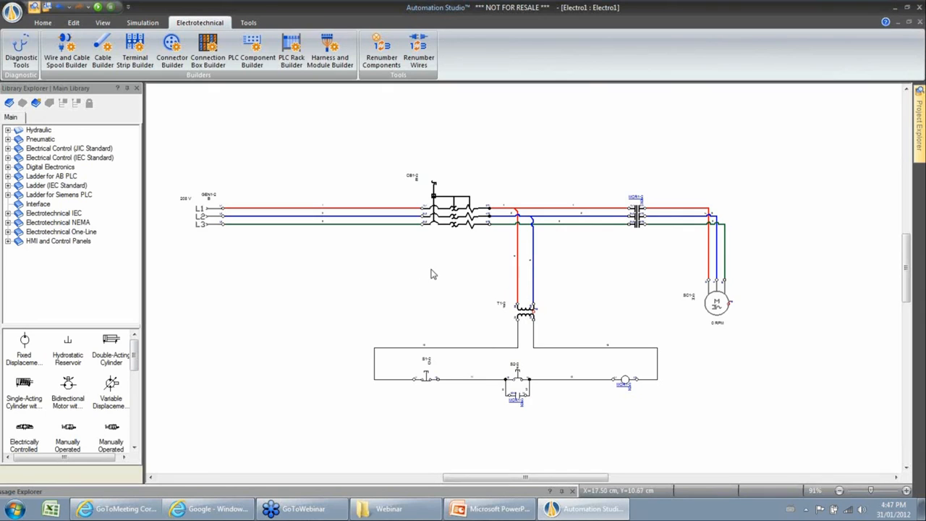
{"action": "scroll", "coordinate": [433, 275], "scroll_direction": "down", "scroll_amount": 2}
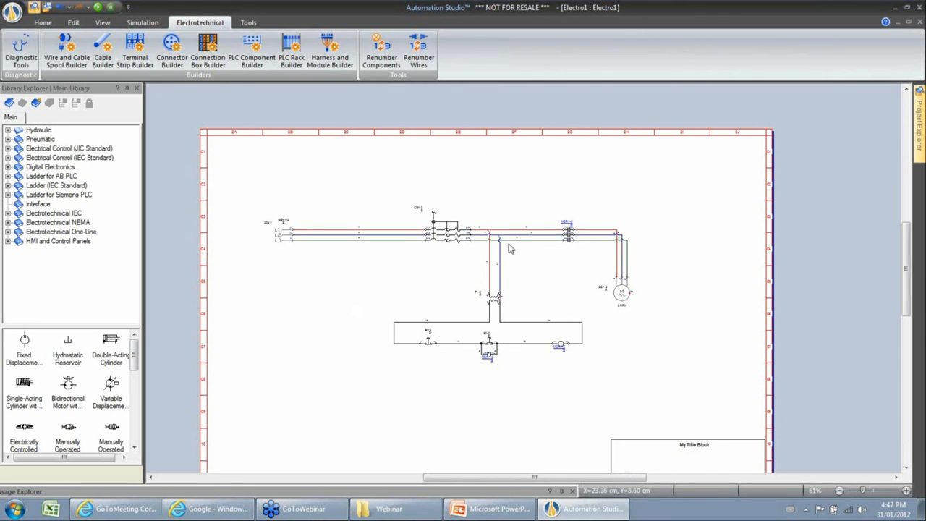
Step: Examine the Wires settings of the Training electrotechnical standard, including naming rules, phase wire colors, styles and thicknesses
{"action": "right_click", "coordinate": [496, 184]}
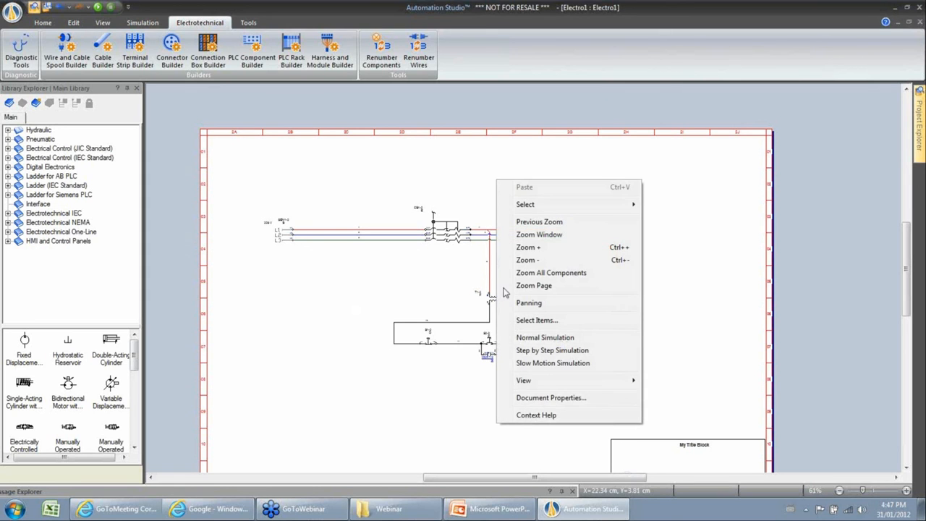
{"action": "left_click", "coordinate": [539, 399]}
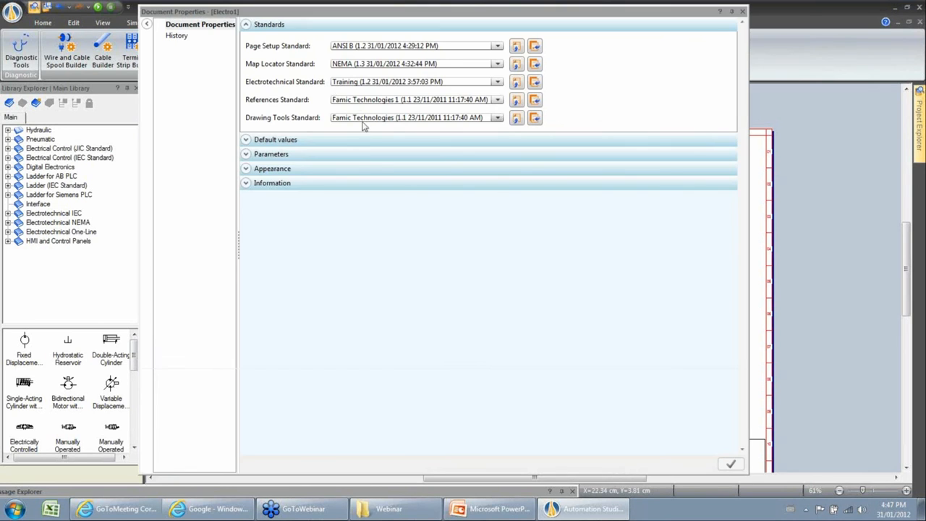
{"action": "left_click", "coordinate": [515, 84]}
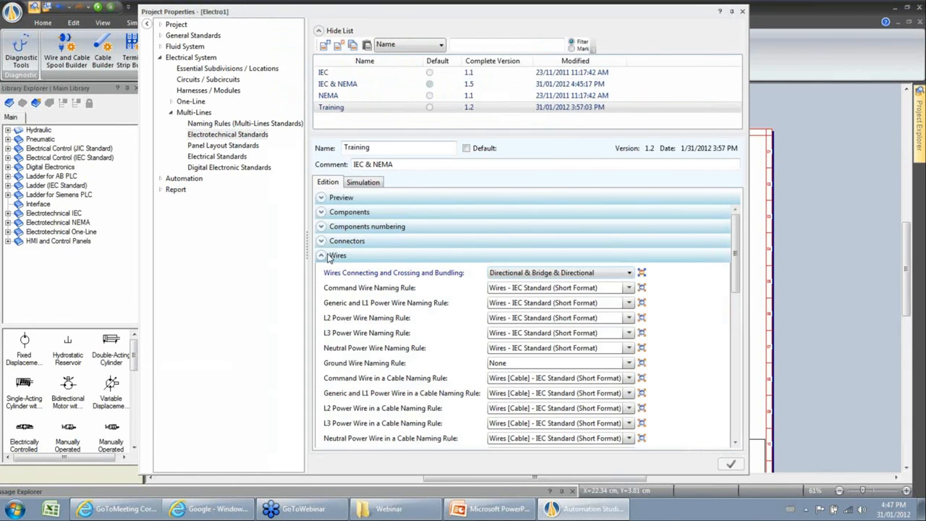
{"action": "left_click_drag", "start_coordinate": [735, 227], "coordinate": [725, 357]}
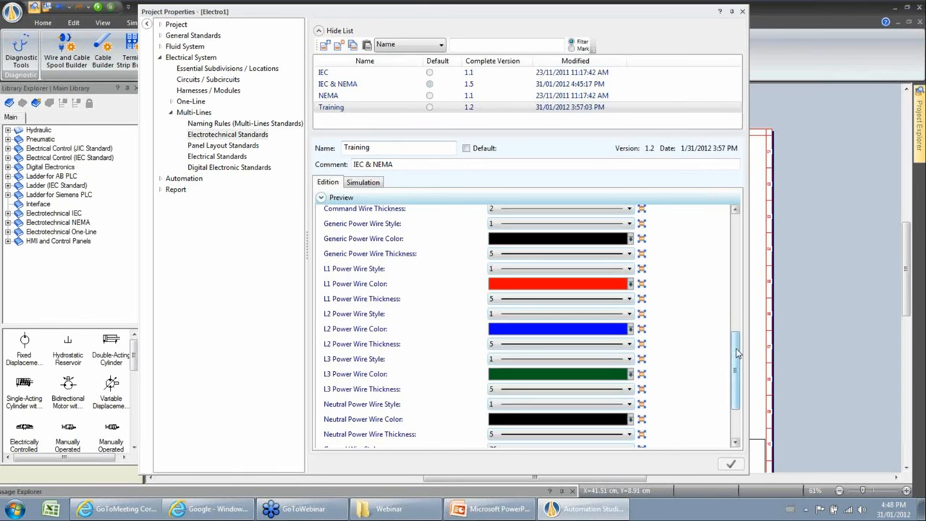
{"action": "left_click_drag", "start_coordinate": [735, 353], "coordinate": [734, 383]}
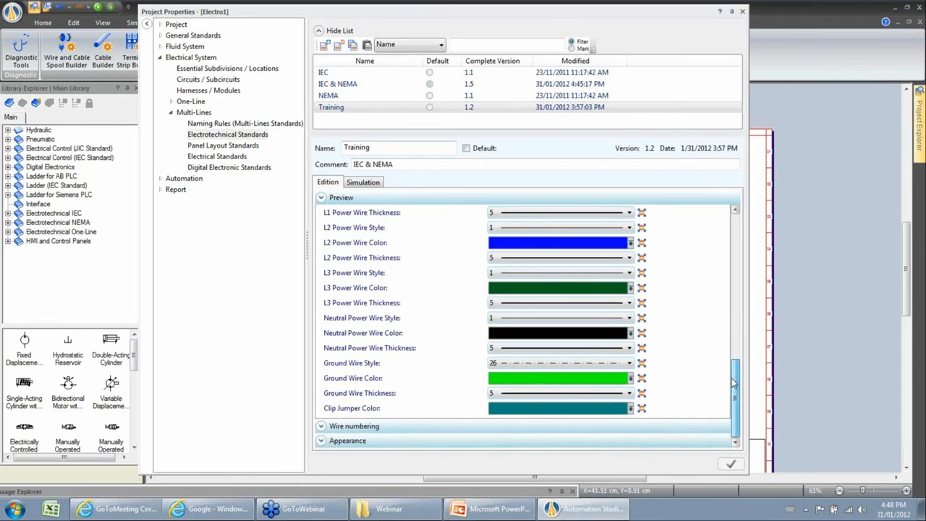
{"action": "left_click", "coordinate": [321, 198]}
{"action": "left_click", "coordinate": [321, 198]}
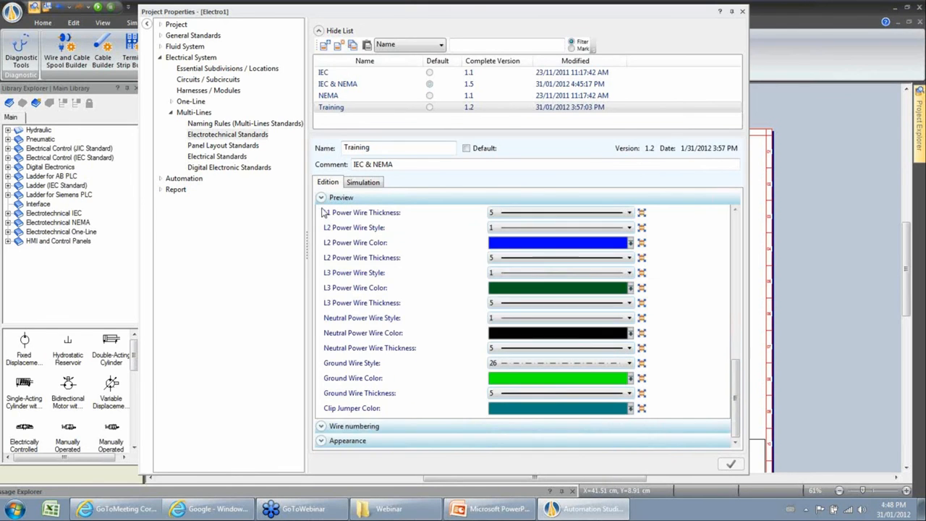
{"action": "left_click_drag", "start_coordinate": [735, 387], "coordinate": [733, 246]}
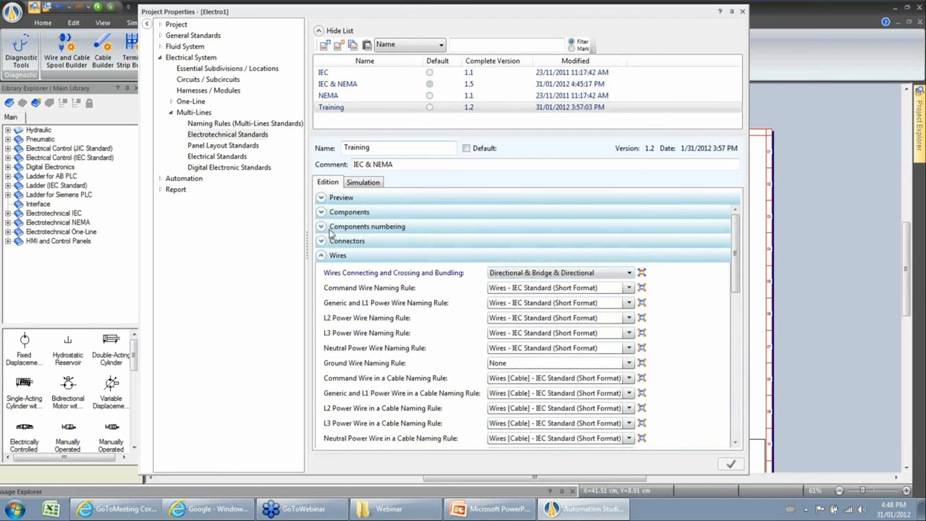
{"action": "left_click", "coordinate": [320, 259]}
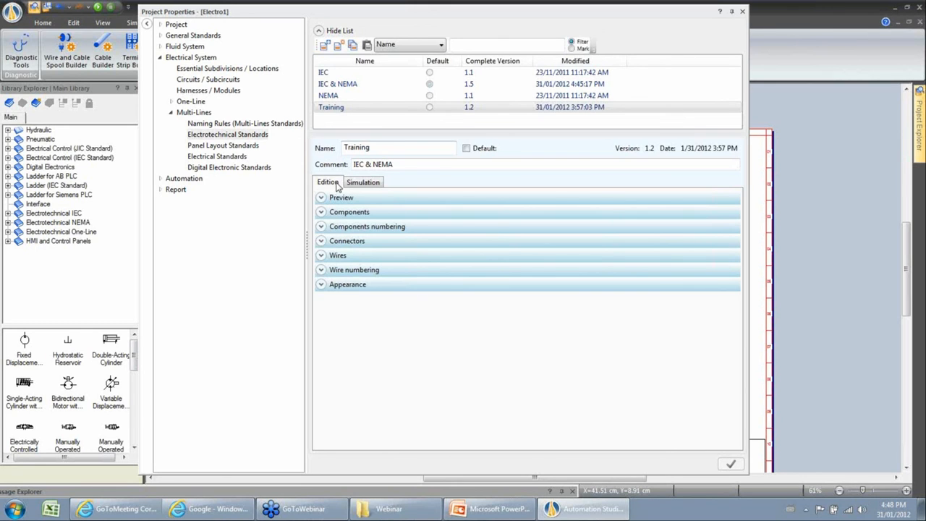
Step: Set the On AC Voltage Wire Color in the Training standard's simulation appearance to yellow and save the change to the standard
{"action": "left_click", "coordinate": [366, 185]}
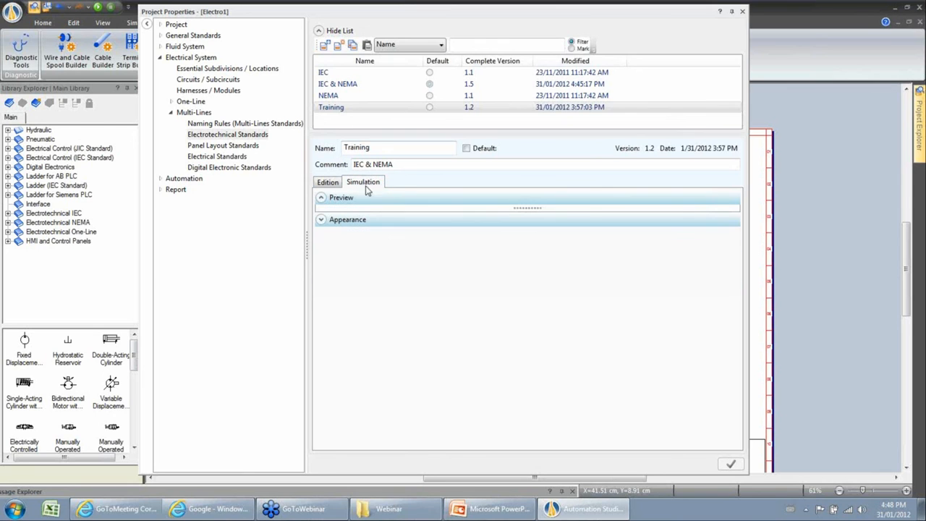
{"action": "left_click", "coordinate": [320, 220]}
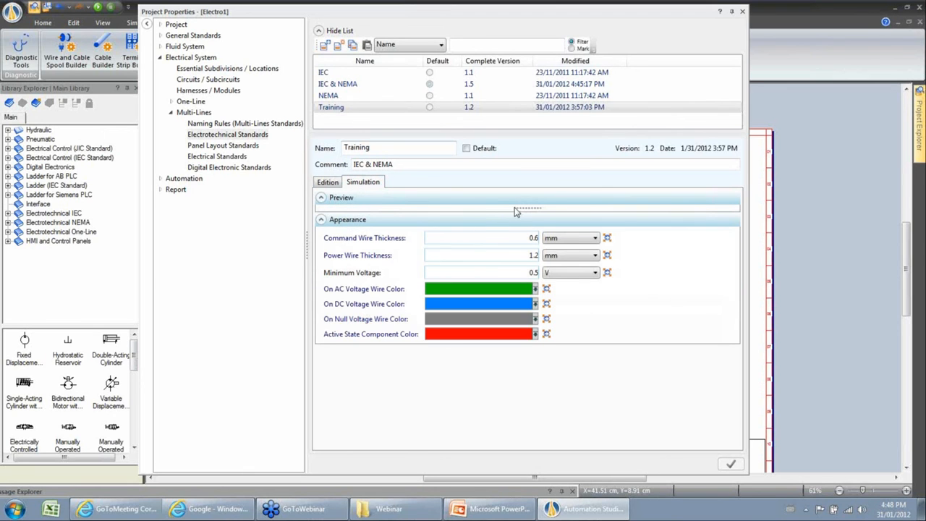
{"action": "left_click_drag", "start_coordinate": [525, 209], "coordinate": [537, 288]}
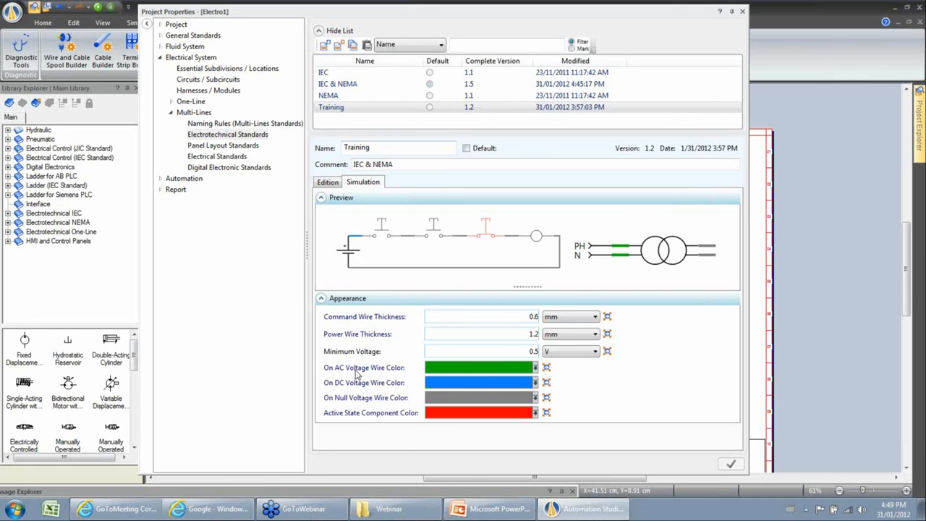
{"action": "left_click", "coordinate": [534, 367]}
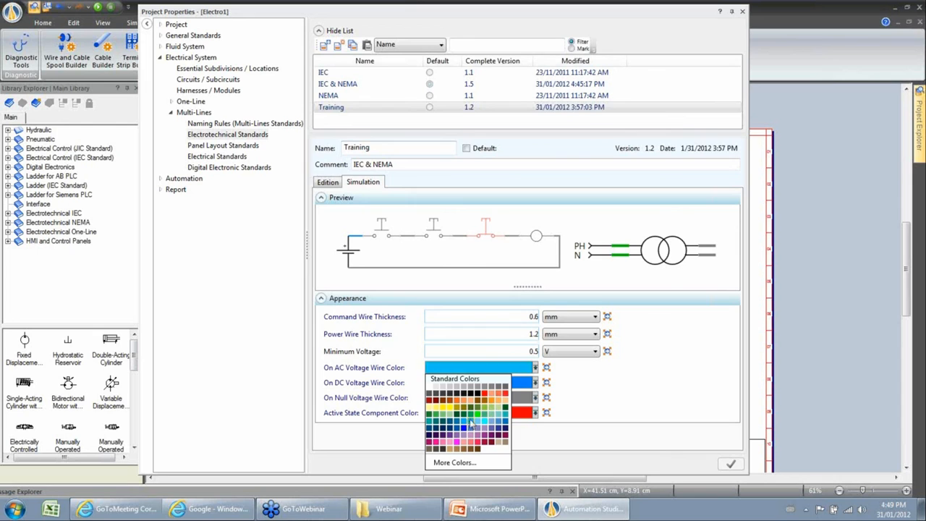
{"action": "left_click", "coordinate": [451, 407]}
{"action": "left_click", "coordinate": [729, 465]}
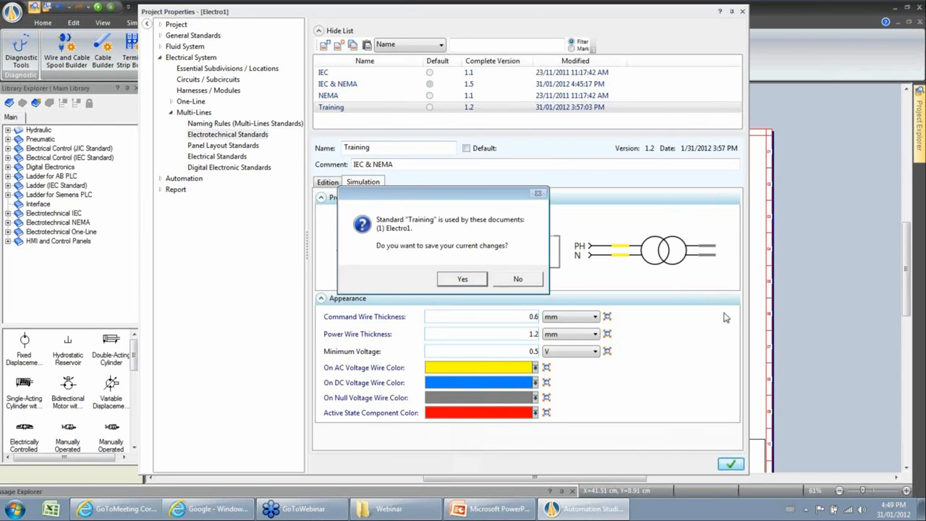
{"action": "left_click", "coordinate": [460, 280]}
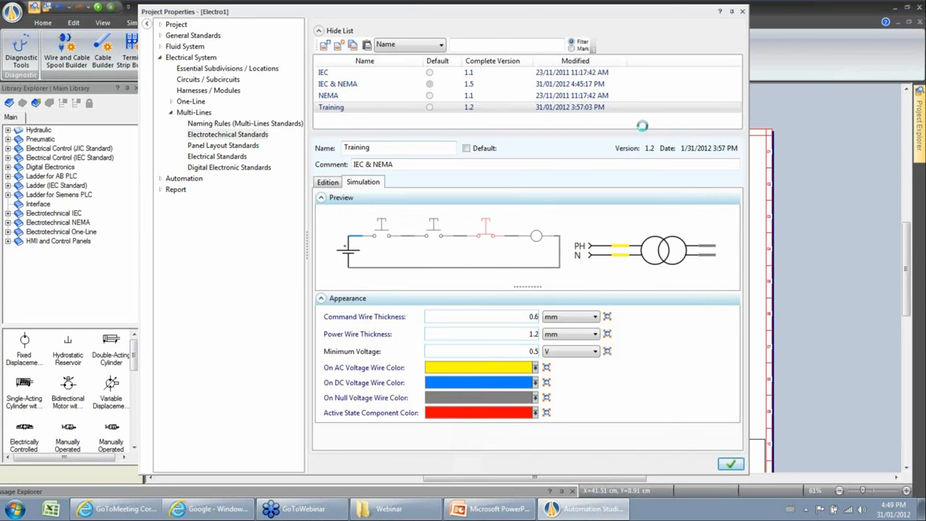
{"action": "left_click", "coordinate": [743, 14]}
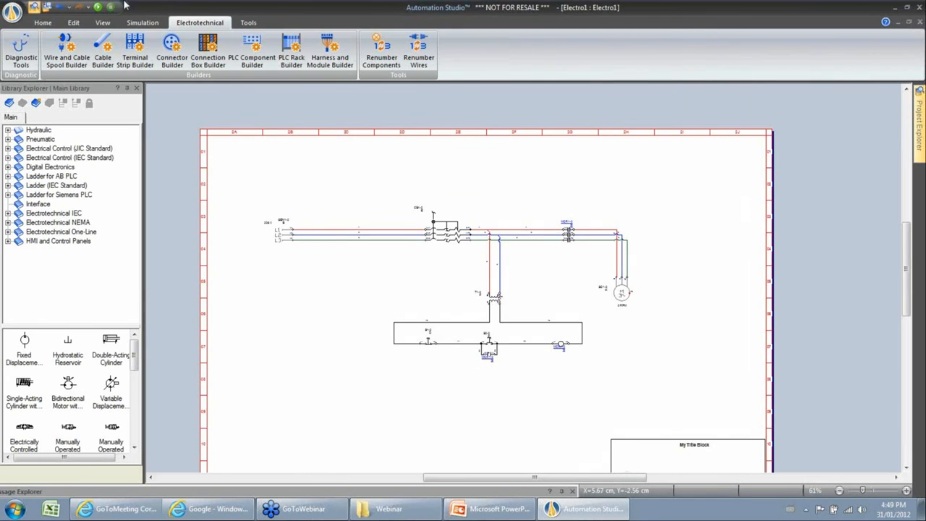
Step: Simulate the Electro1 circuit, close the three-pole circuit breaker to check the energized wire color, and stop the simulation
{"action": "left_click", "coordinate": [98, 6]}
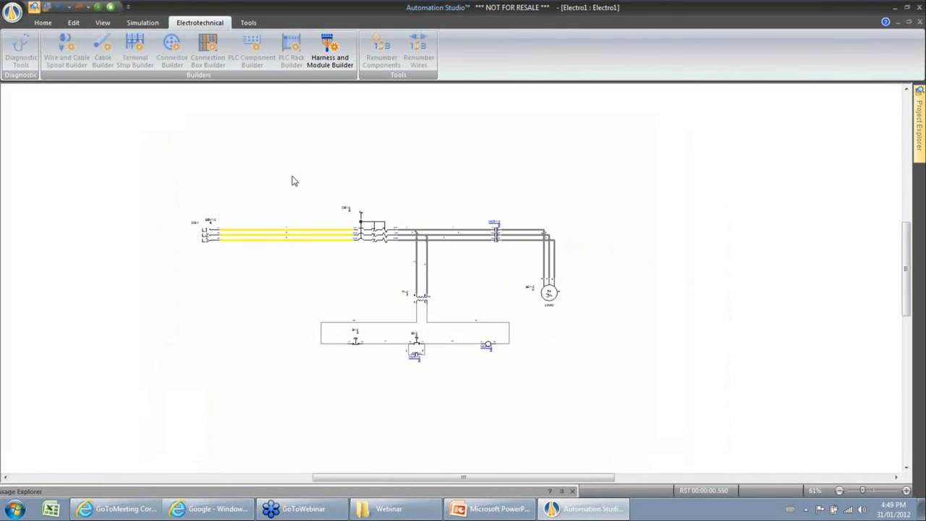
{"action": "scroll", "coordinate": [275, 201], "scroll_direction": "up", "scroll_amount": 2}
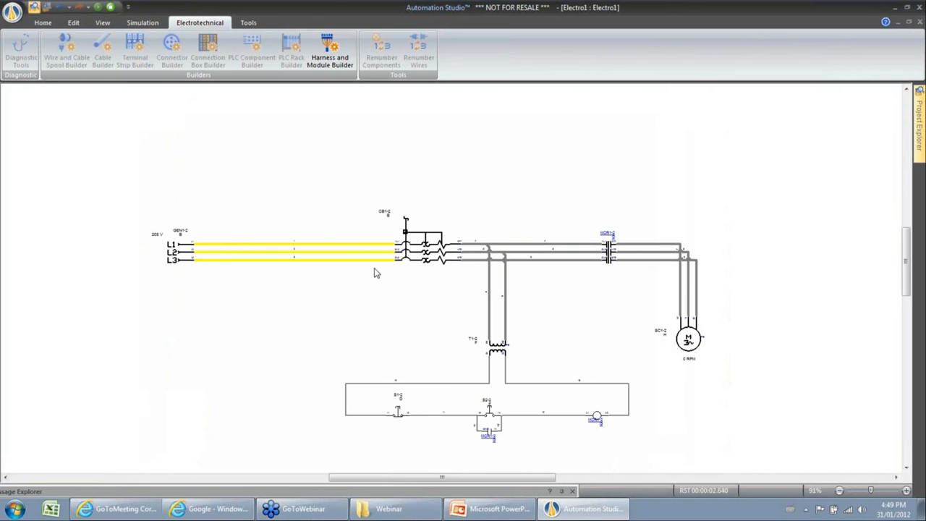
{"action": "left_click", "coordinate": [435, 261]}
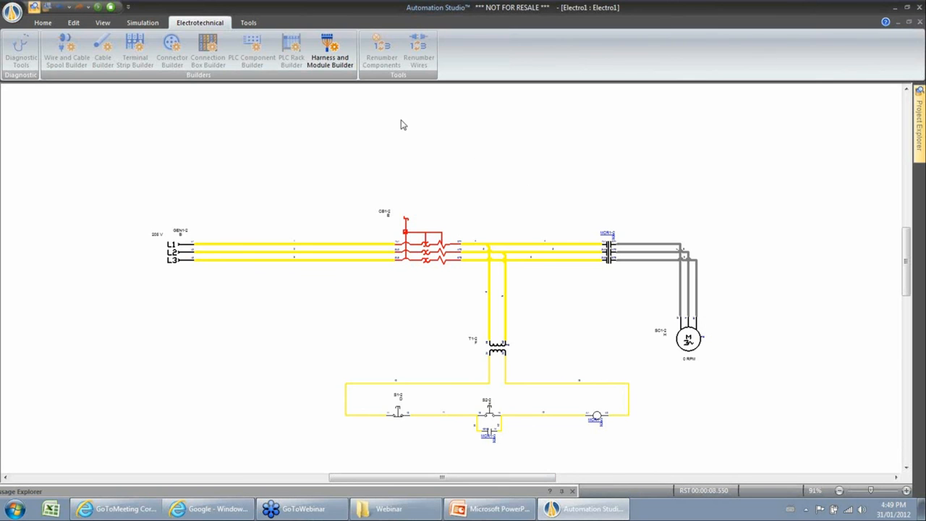
{"action": "left_click", "coordinate": [112, 9]}
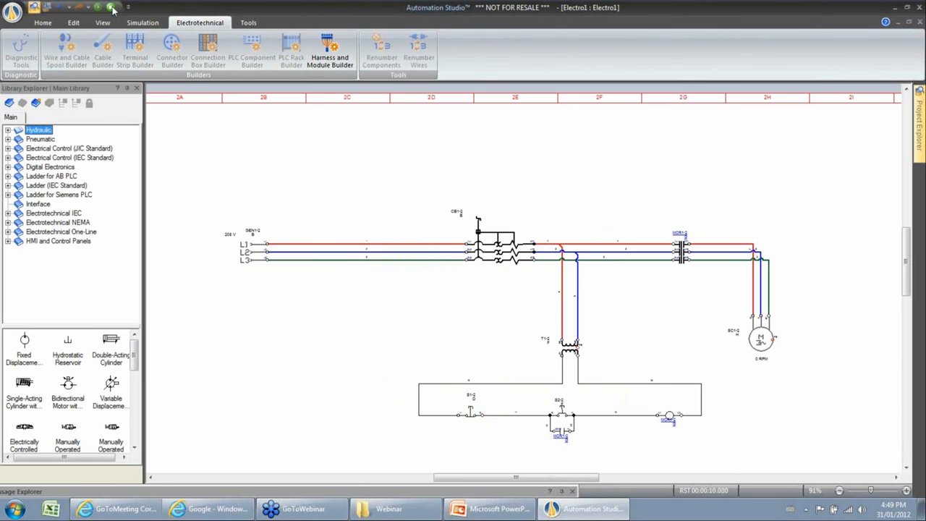
Step: Review the list of standards in the Electro1 document properties and close them without changes
{"action": "right_click", "coordinate": [407, 168]}
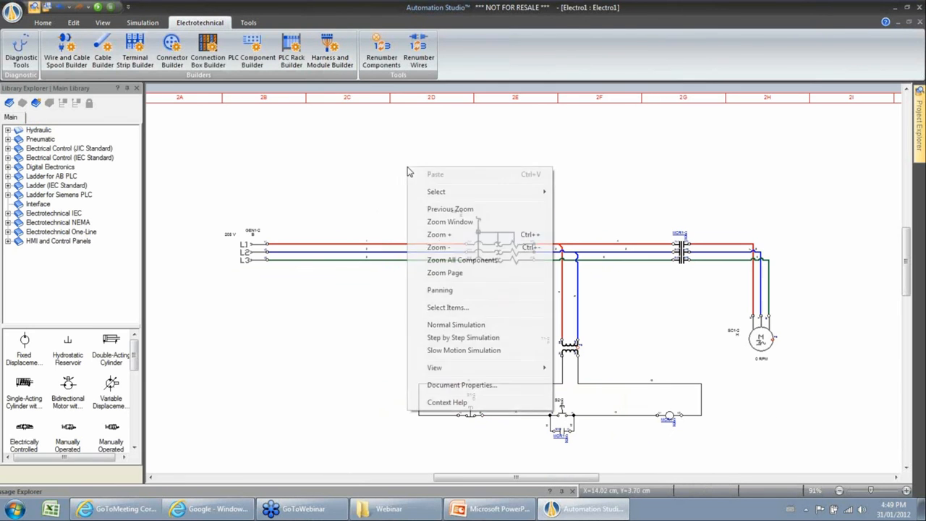
{"action": "left_click", "coordinate": [461, 385]}
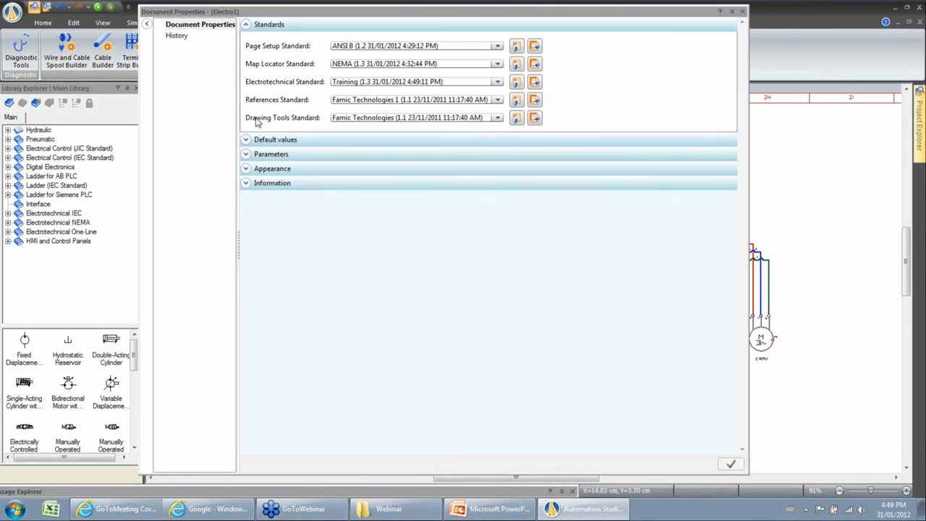
{"action": "left_click", "coordinate": [245, 25]}
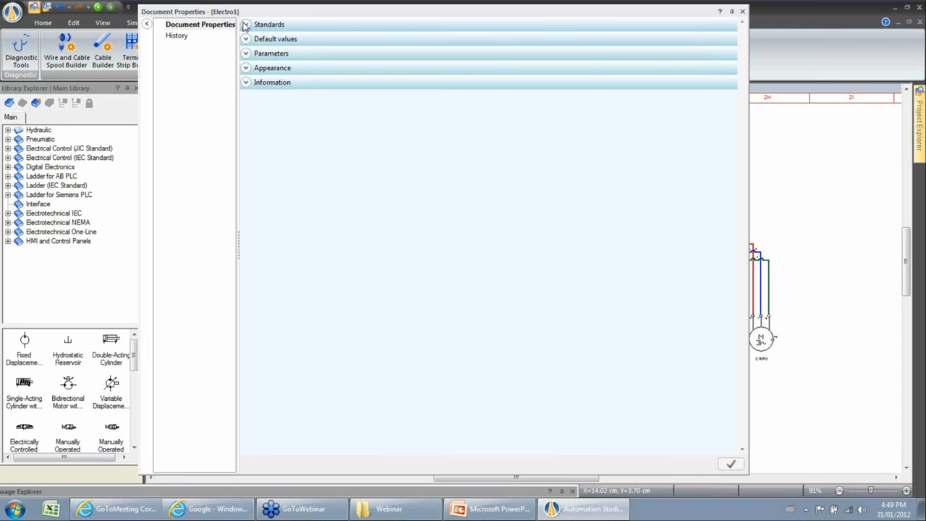
{"action": "left_click", "coordinate": [742, 12]}
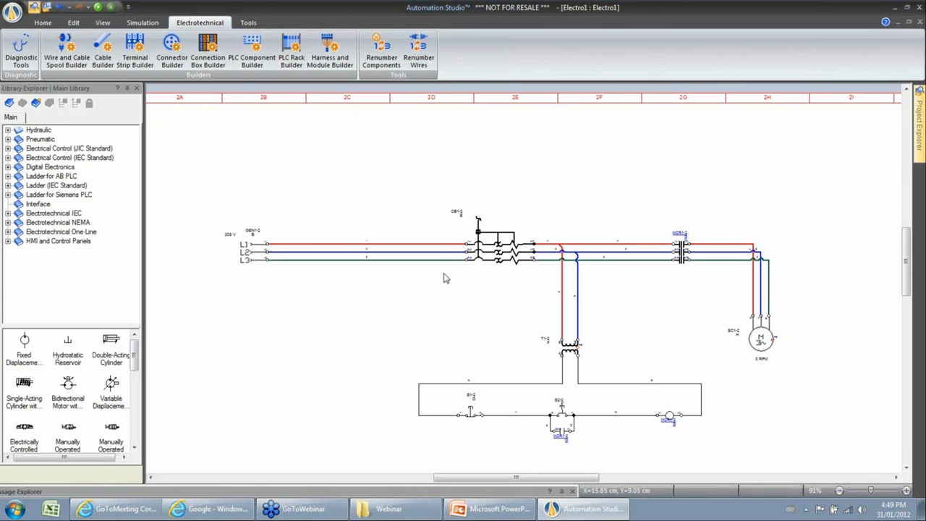
Step: Create a new project and show its documents alongside those of the Electro1 project
{"action": "left_click", "coordinate": [13, 13]}
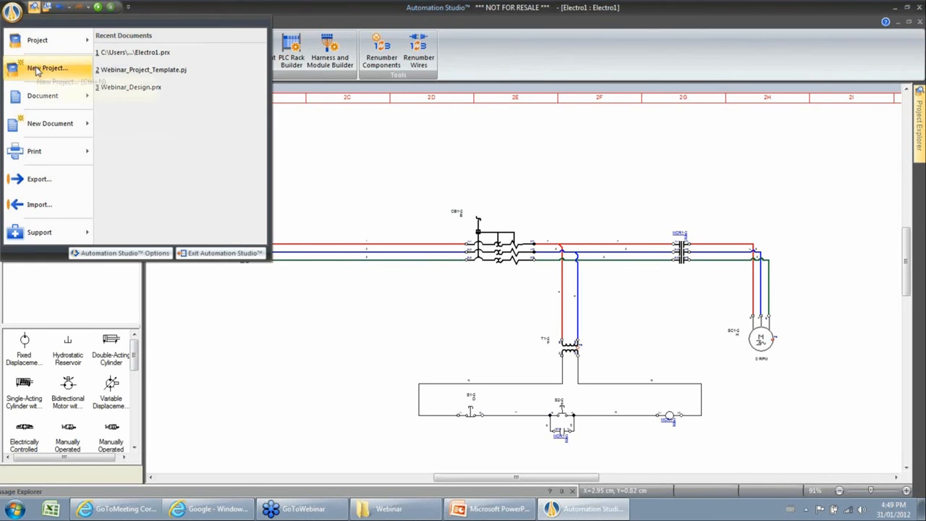
{"action": "left_click", "coordinate": [38, 68]}
{"action": "left_click", "coordinate": [557, 339]}
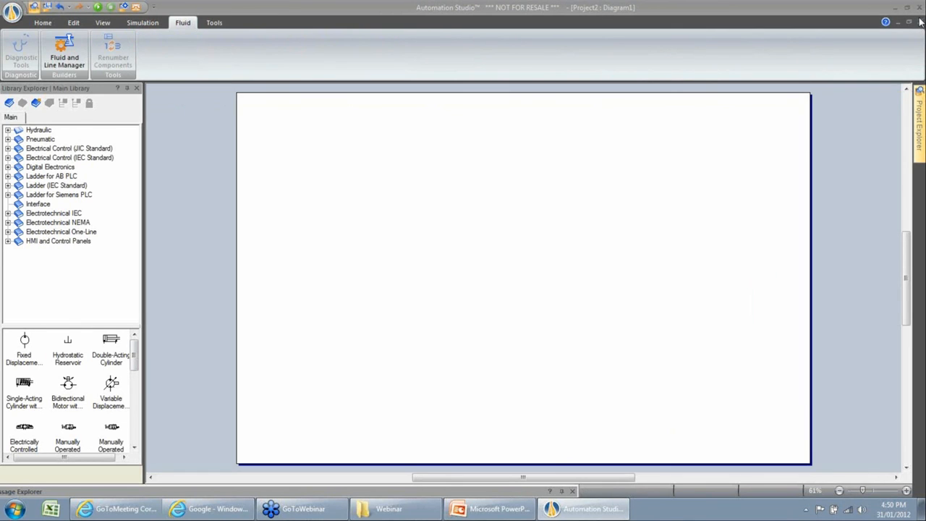
{"action": "mouse_move", "coordinate": [917, 142]}
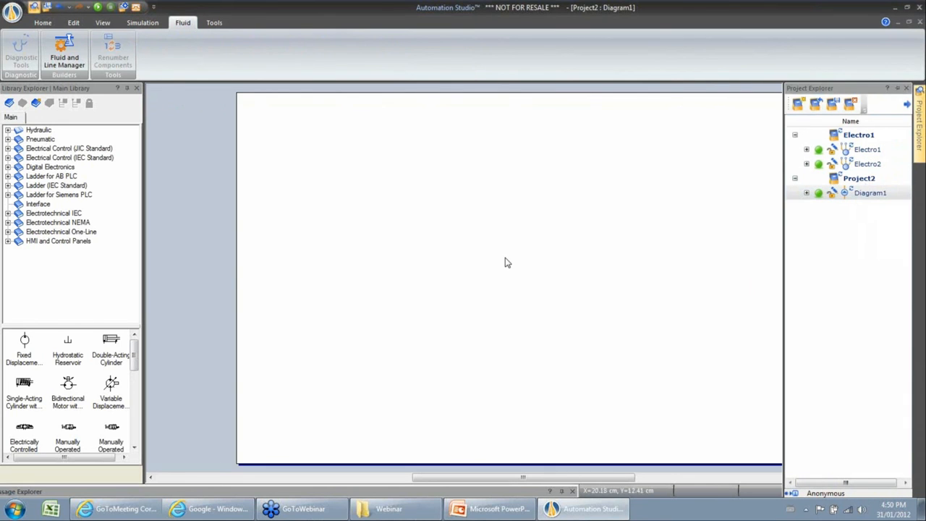
Step: Add a new electrotechnical diagram to the new project using the None template
{"action": "left_click", "coordinate": [42, 22]}
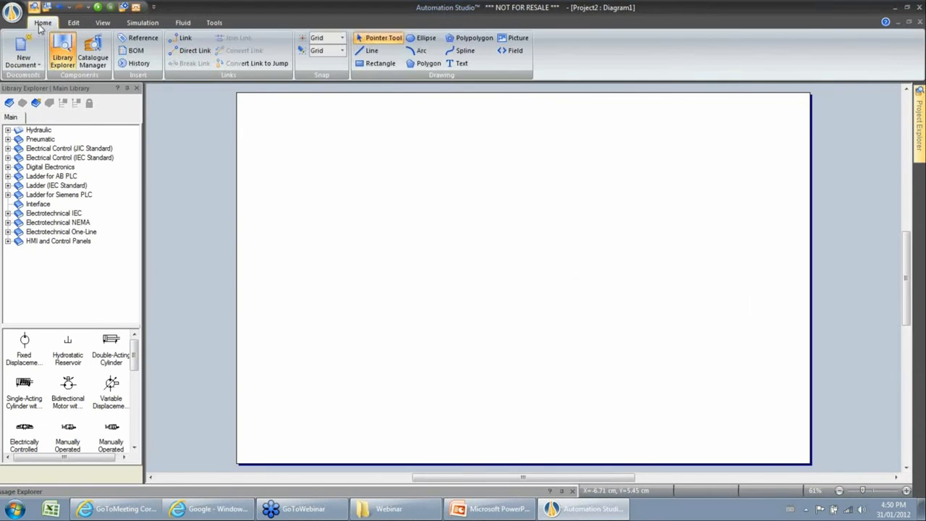
{"action": "left_click", "coordinate": [22, 59]}
{"action": "left_click", "coordinate": [35, 90]}
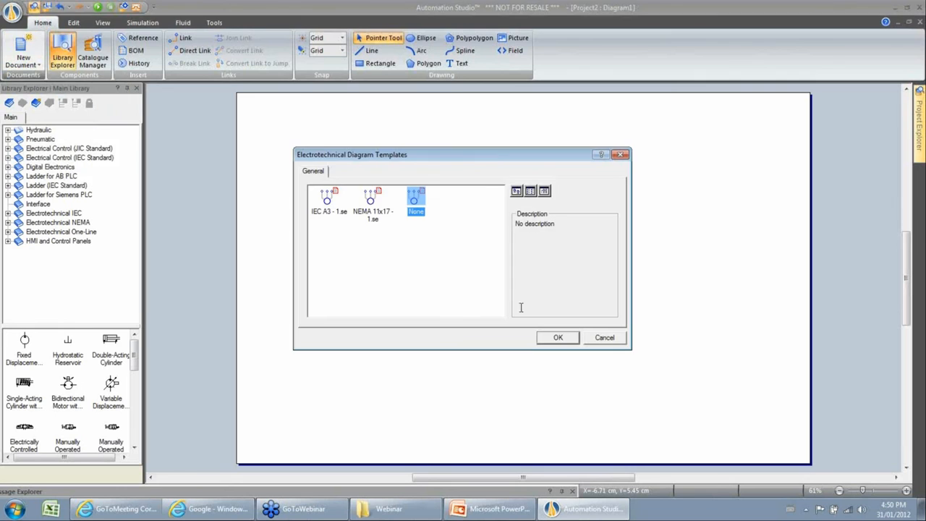
{"action": "left_click", "coordinate": [557, 338]}
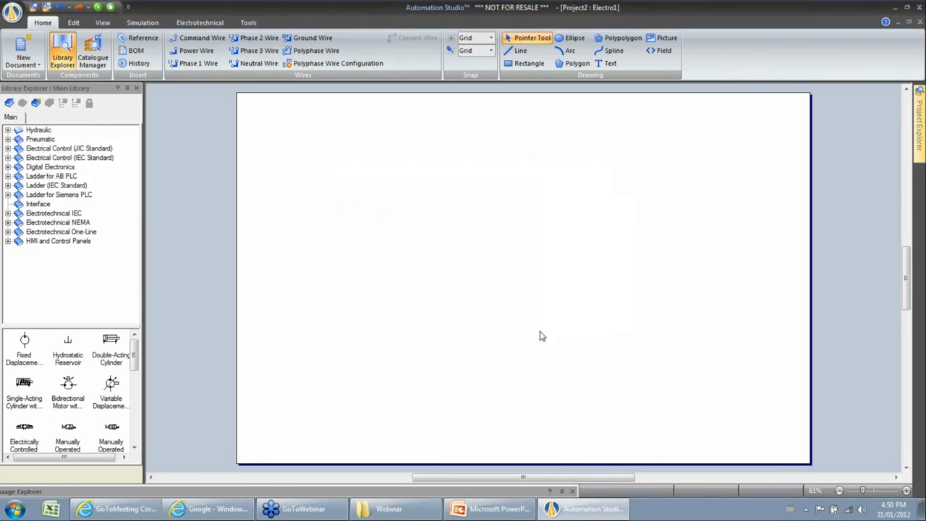
Step: Place a 3-Phase Source from the Electrotechnical IEC library in the upper left area of the new diagram
{"action": "left_click", "coordinate": [60, 214]}
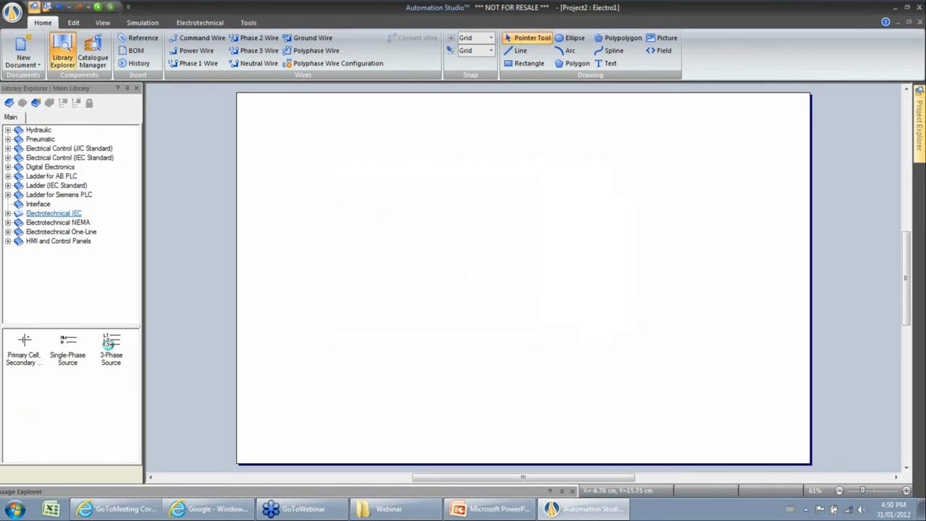
{"action": "left_click_drag", "start_coordinate": [110, 342], "coordinate": [342, 205]}
{"action": "scroll", "coordinate": [126, 360], "scroll_direction": "down", "scroll_amount": 5}
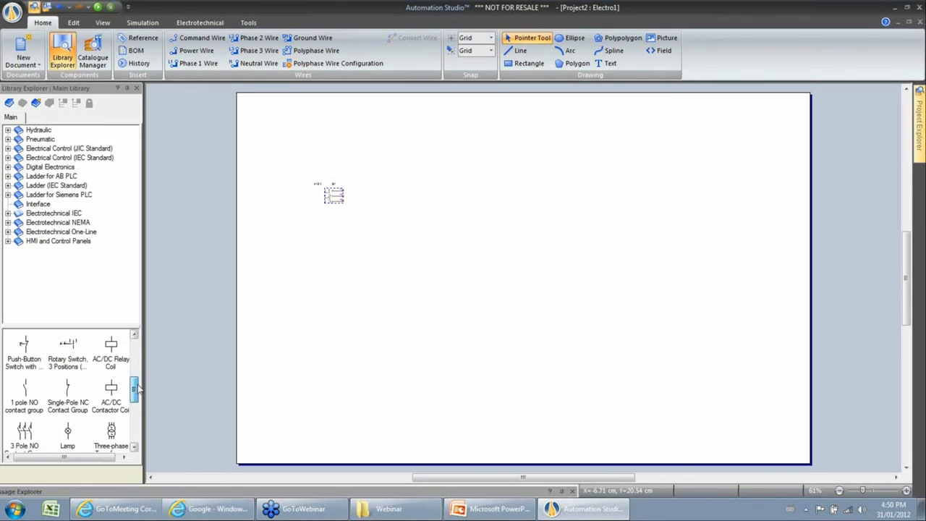
Step: Place an Asynchronous Motor below and to the right of the 3-phase source and connect the two with a polyphase wire
{"action": "left_click_drag", "start_coordinate": [70, 391], "coordinate": [500, 289]}
{"action": "left_click", "coordinate": [306, 53]}
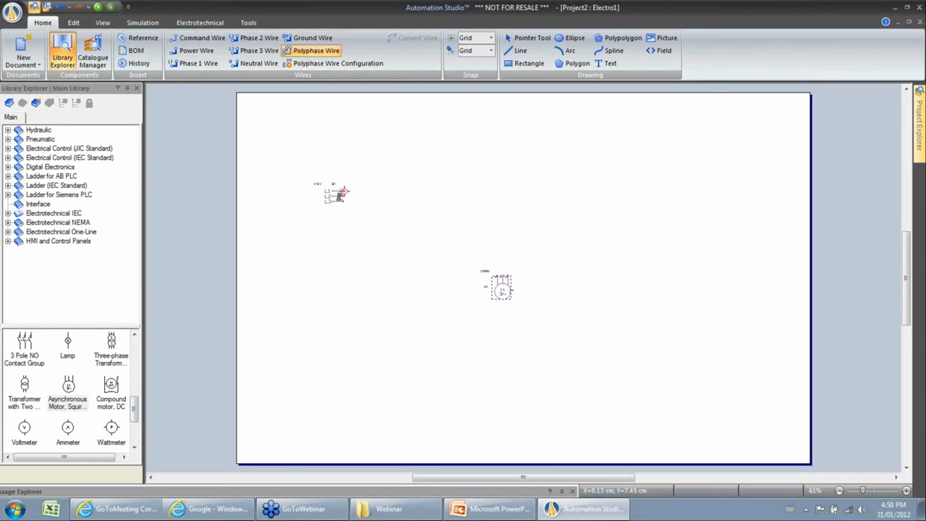
{"action": "left_click", "coordinate": [343, 190]}
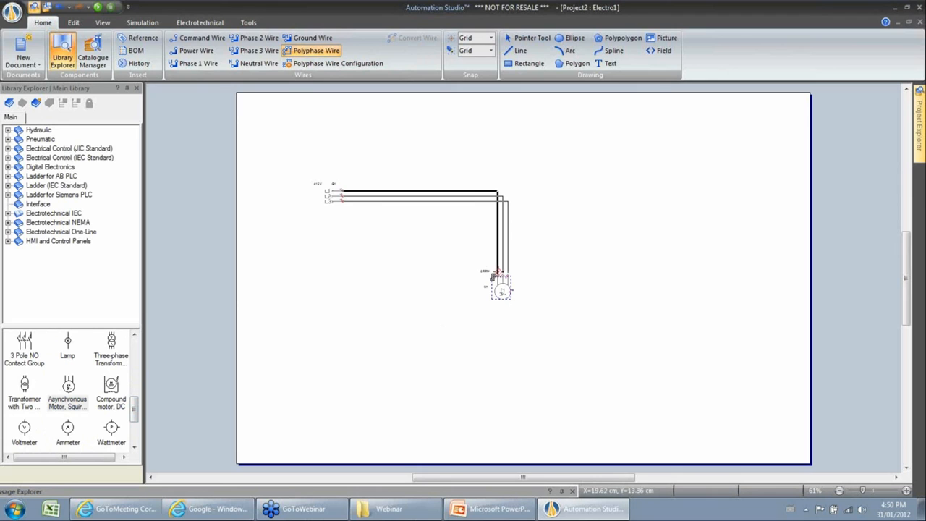
{"action": "left_click", "coordinate": [497, 275]}
{"action": "key", "text": "Escape"}
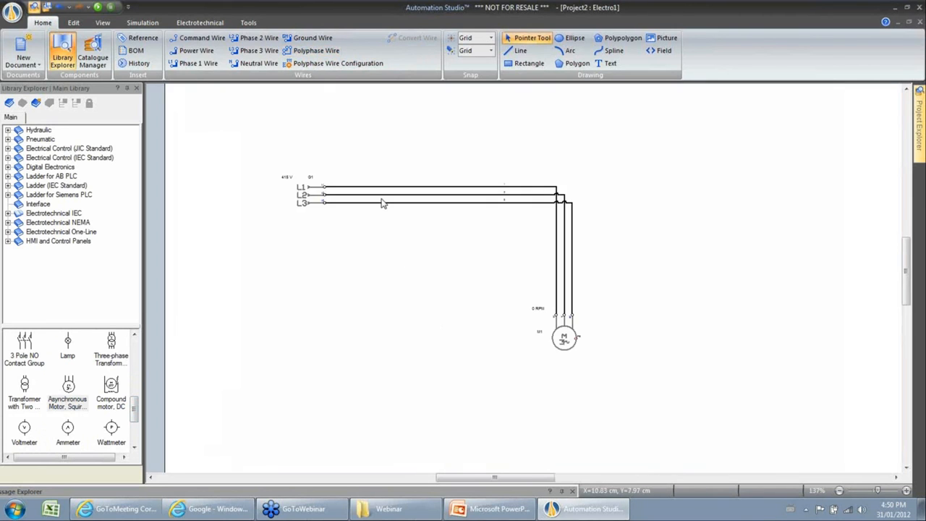
{"action": "scroll", "coordinate": [382, 202], "scroll_direction": "up", "scroll_amount": 4}
Step: Review the electrotechnical standards available in the new diagram's document properties, keep IEC & NEMA, and close the properties
{"action": "right_click", "coordinate": [416, 327]}
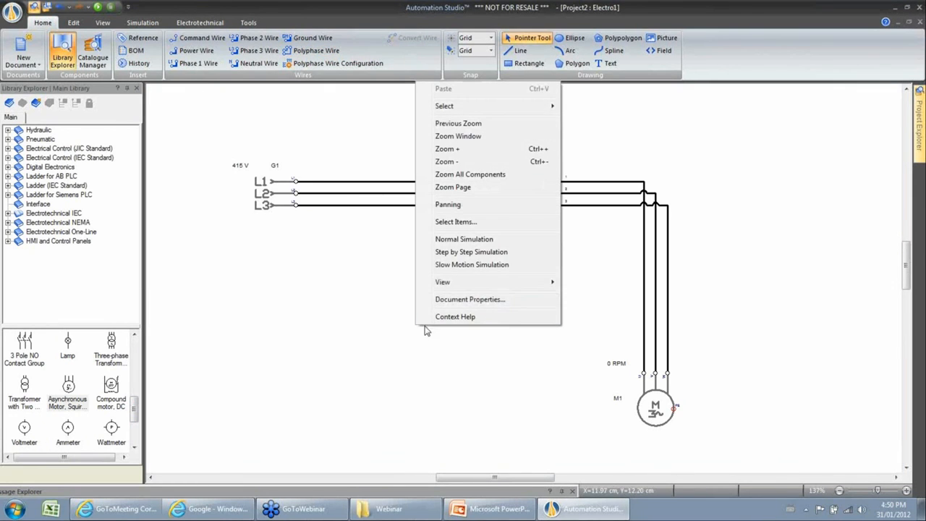
{"action": "left_click", "coordinate": [497, 301]}
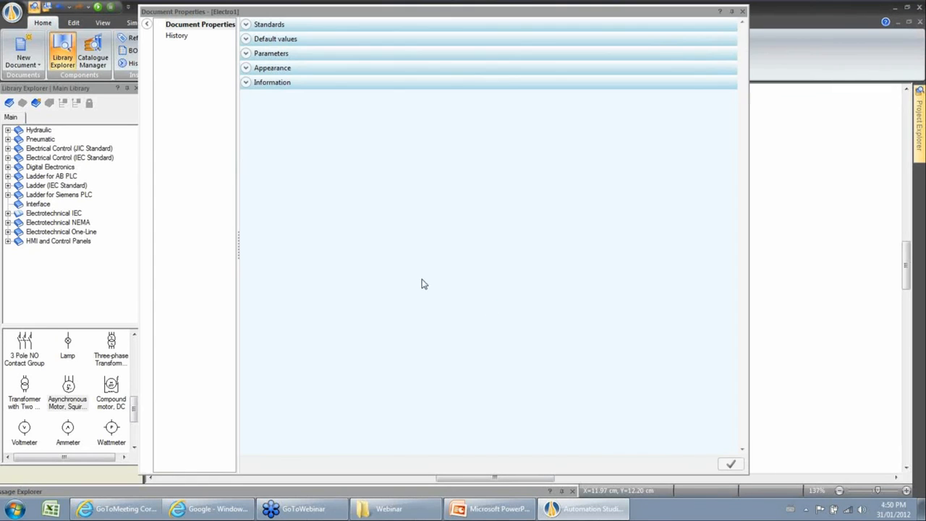
{"action": "left_click", "coordinate": [246, 24]}
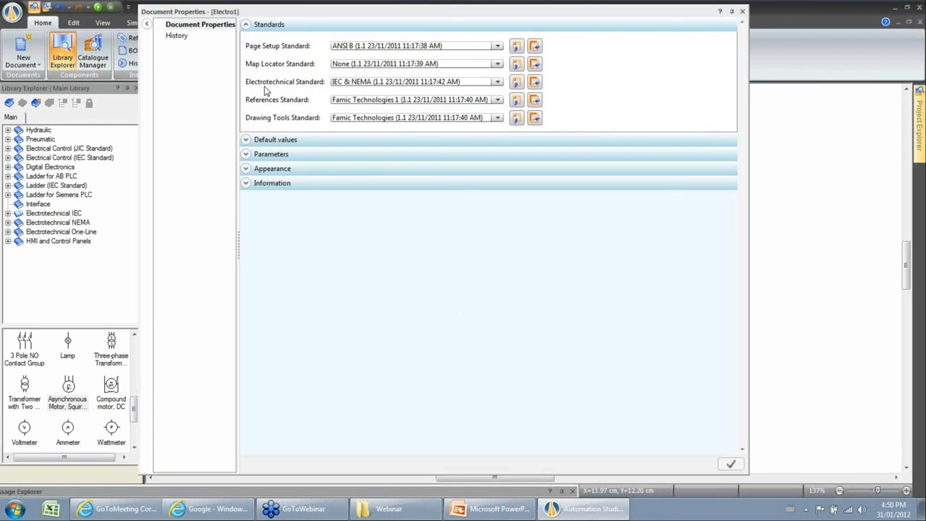
{"action": "left_click", "coordinate": [496, 84]}
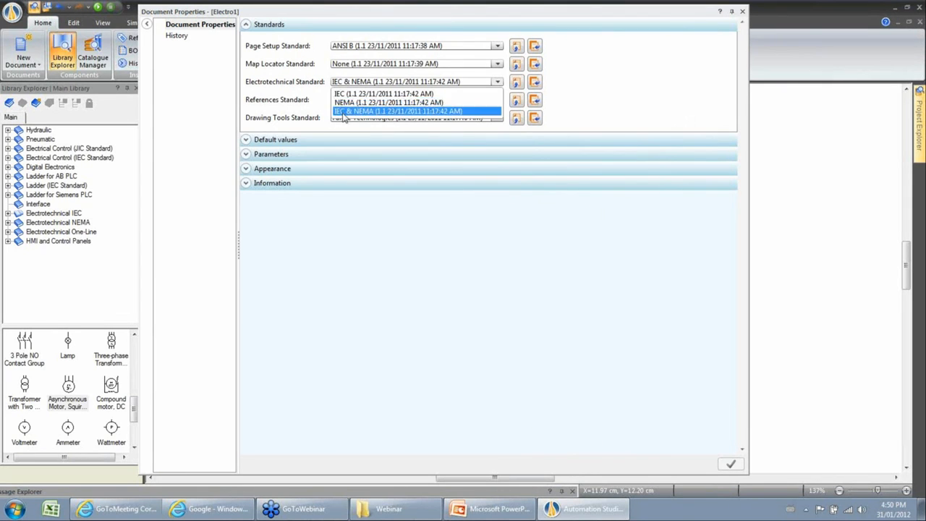
{"action": "left_click", "coordinate": [347, 112]}
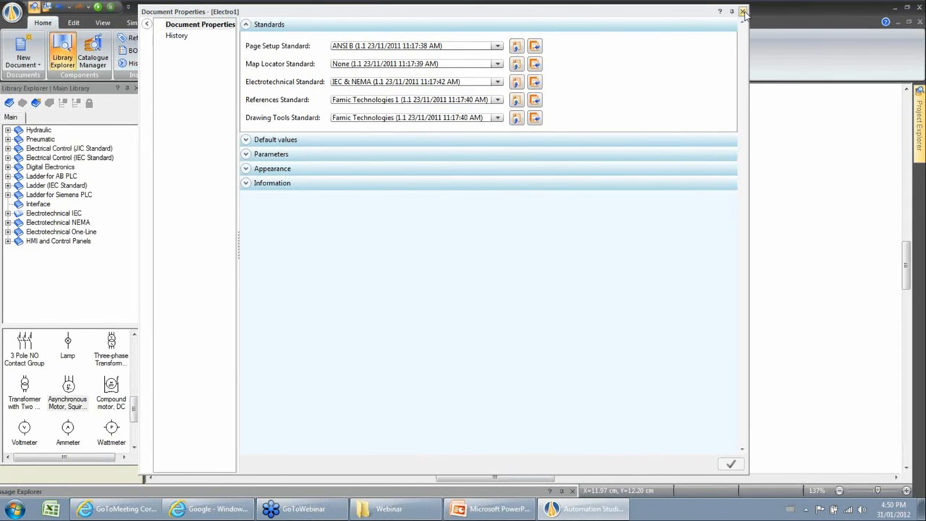
{"action": "left_click", "coordinate": [742, 12]}
Step: Switch to the Electro1 document of the Electro1 project and open the Standards Transfer window, enlarging it to show full standard names
{"action": "mouse_move", "coordinate": [919, 123]}
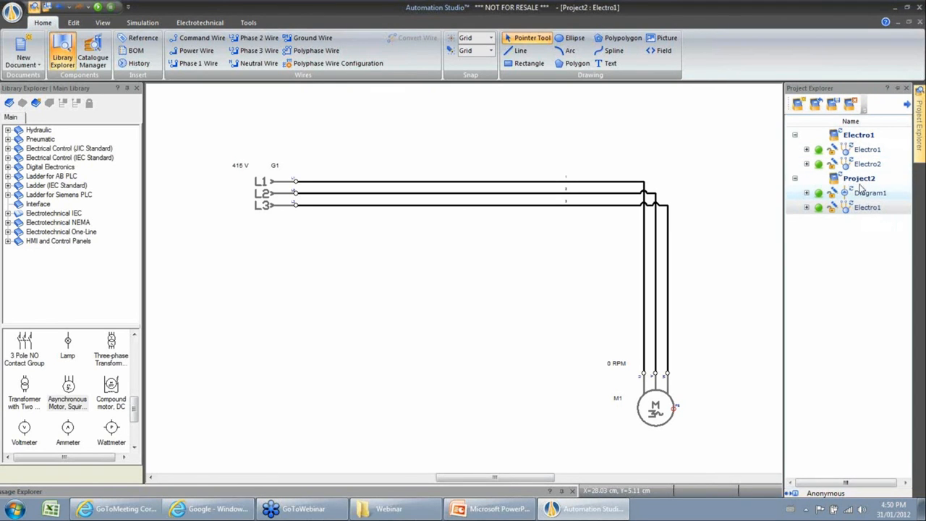
{"action": "mouse_move", "coordinate": [864, 143]}
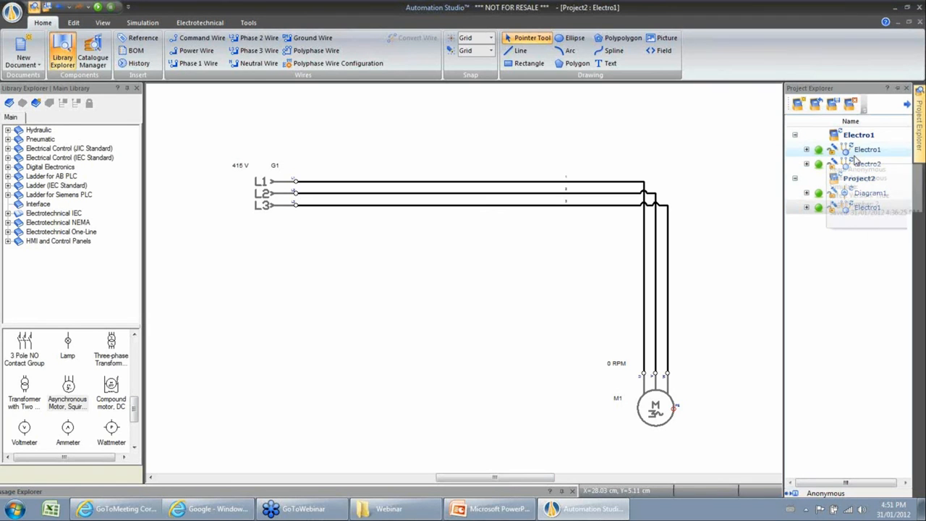
{"action": "double_click", "coordinate": [854, 154]}
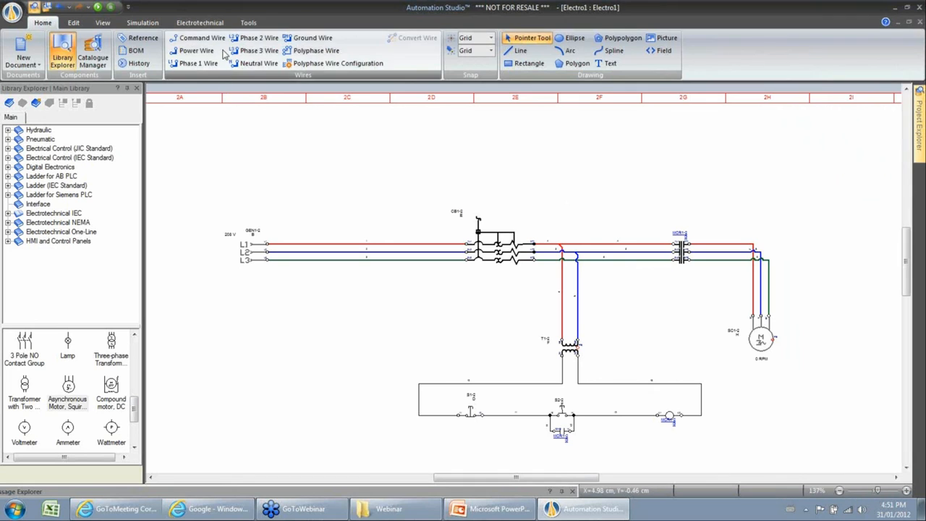
{"action": "left_click", "coordinate": [249, 23]}
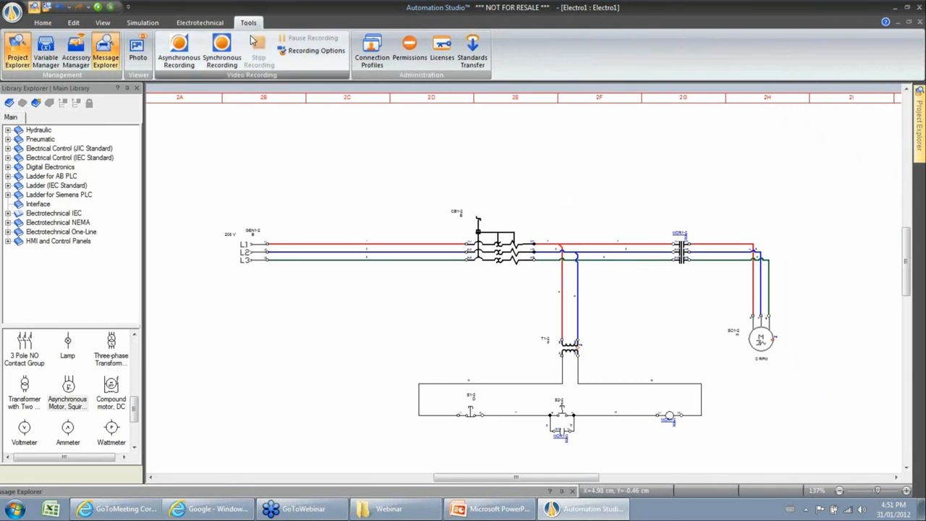
{"action": "left_click", "coordinate": [472, 50]}
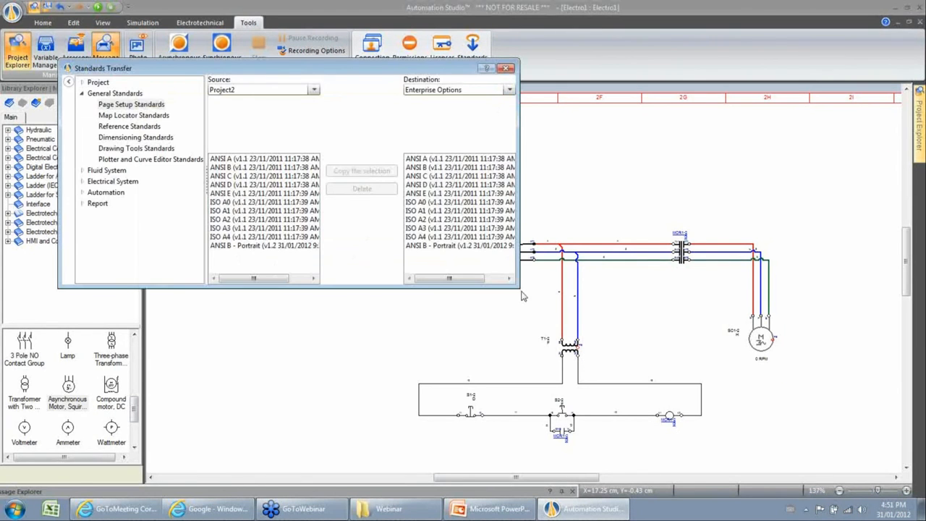
{"action": "left_click_drag", "start_coordinate": [518, 288], "coordinate": [715, 399]}
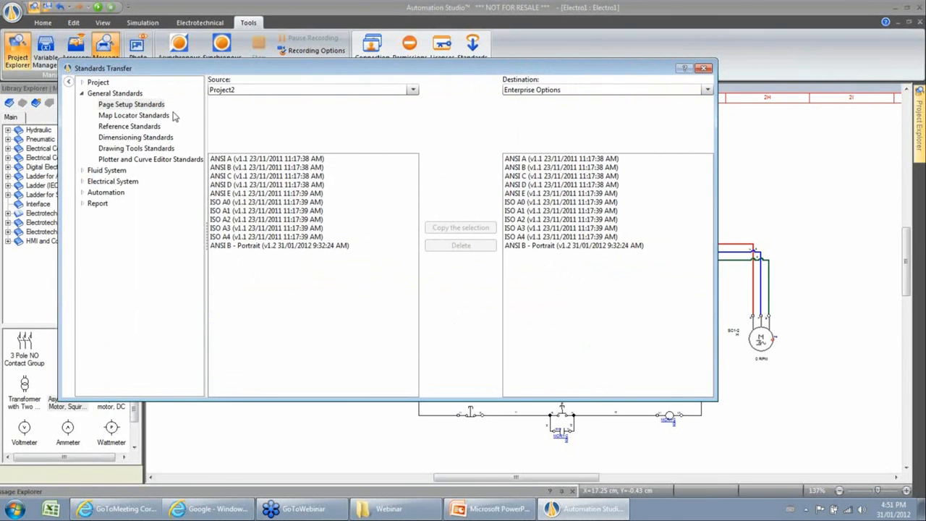
Step: Show the multi-line electrotechnical standards in the transfer window with Electro1 as the source project
{"action": "left_click", "coordinate": [121, 115]}
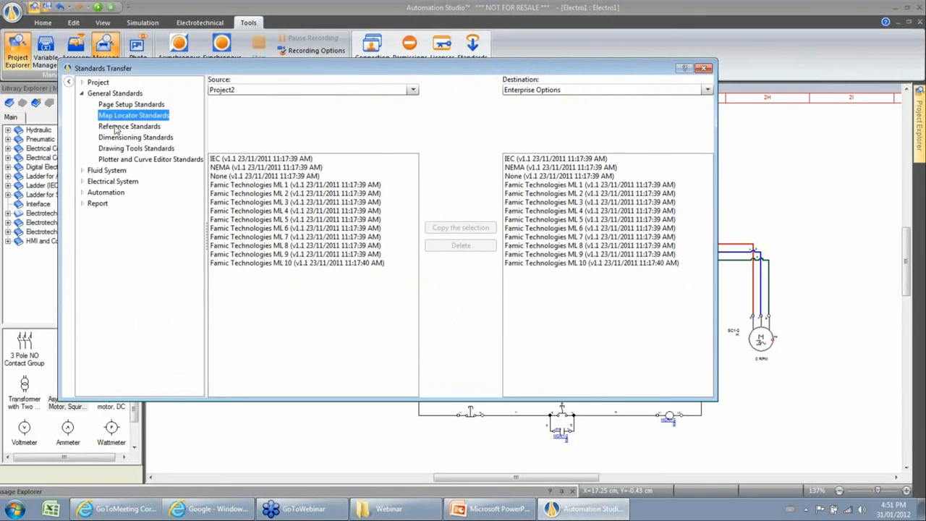
{"action": "left_click", "coordinate": [115, 127]}
{"action": "left_click", "coordinate": [115, 138]}
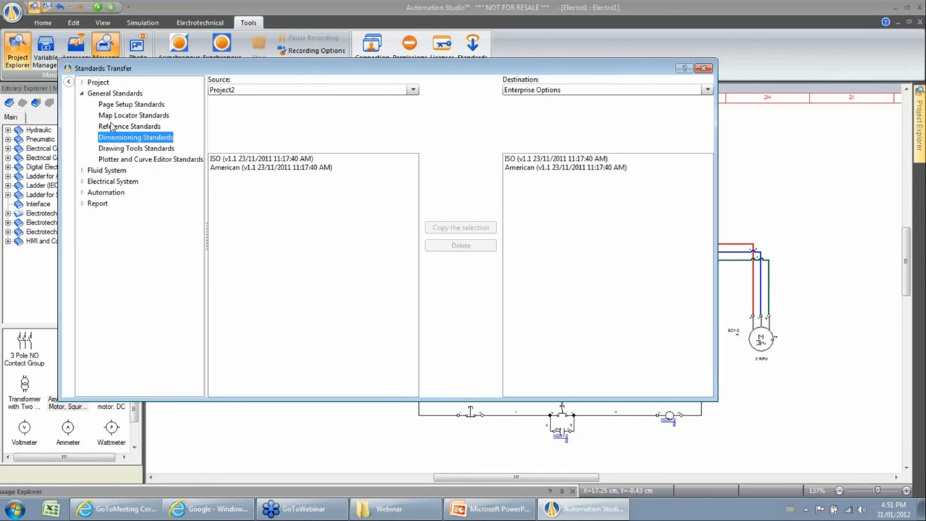
{"action": "left_click", "coordinate": [81, 182]}
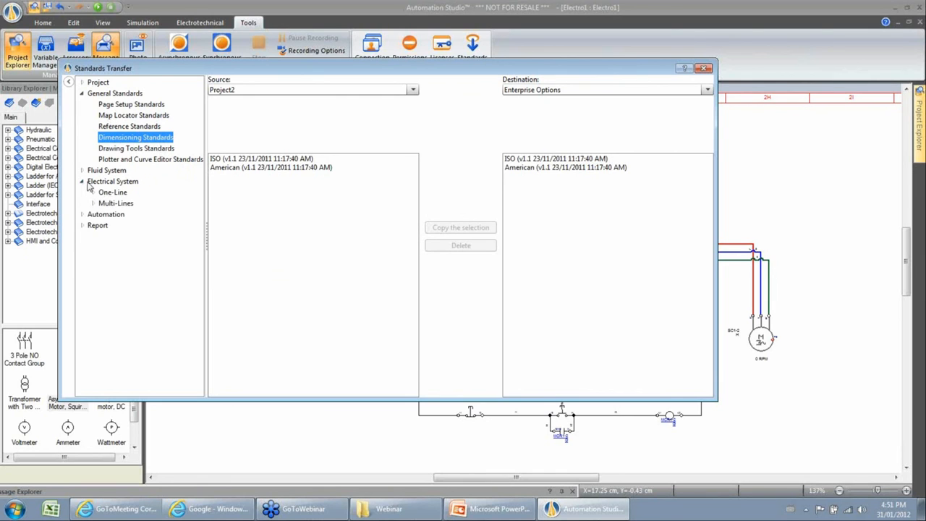
{"action": "left_click", "coordinate": [94, 205]}
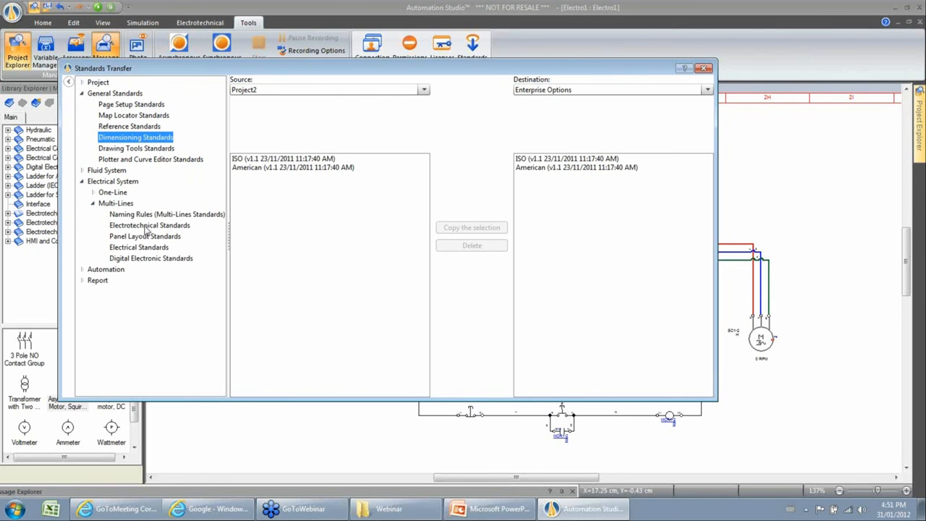
{"action": "left_click", "coordinate": [148, 227]}
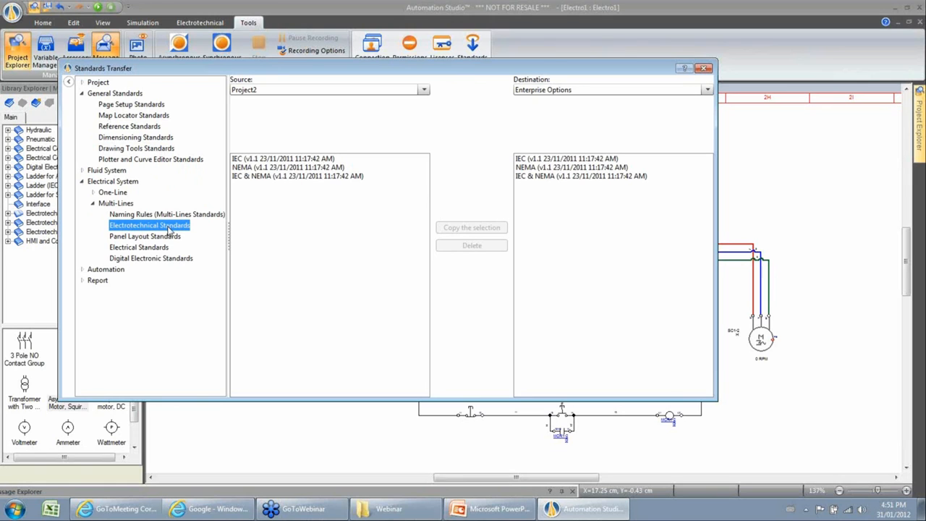
{"action": "left_click", "coordinate": [423, 89]}
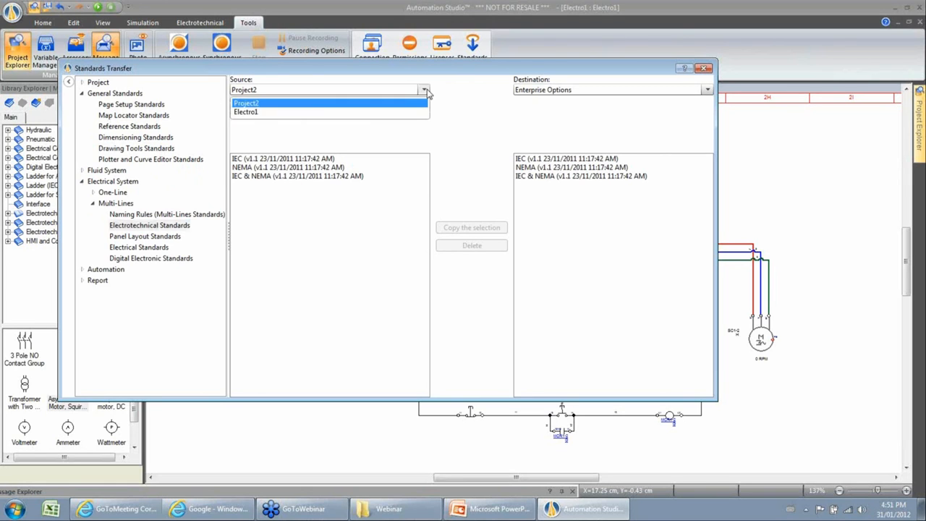
{"action": "left_click", "coordinate": [251, 113]}
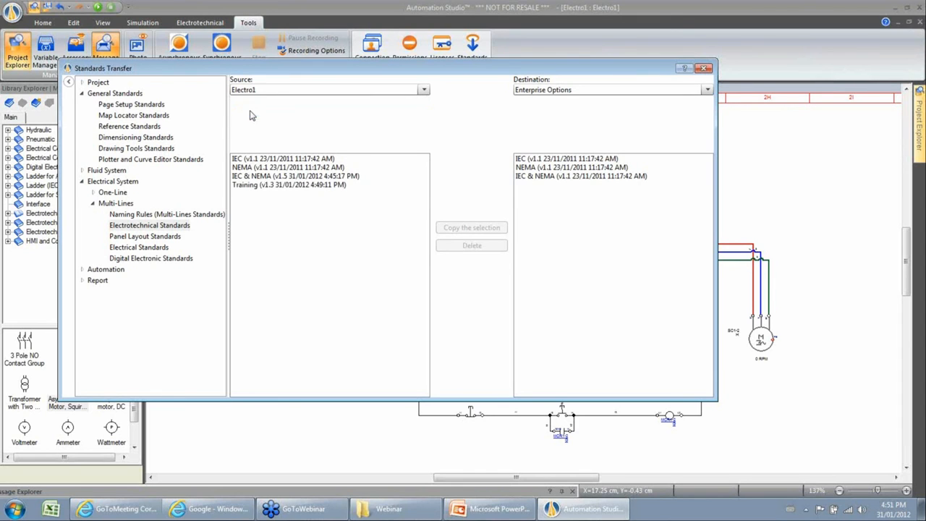
Step: Copy the Training electrotechnical standard from Electro1 to Enterprise Options, accepting every overwrite of its naming rules, and close the transfer window
{"action": "left_click", "coordinate": [254, 187]}
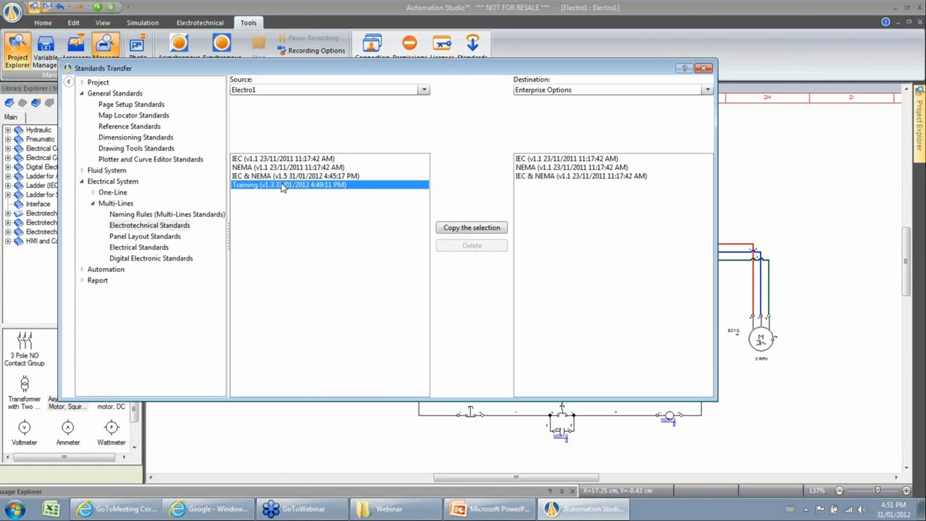
{"action": "key", "text": "Up"}
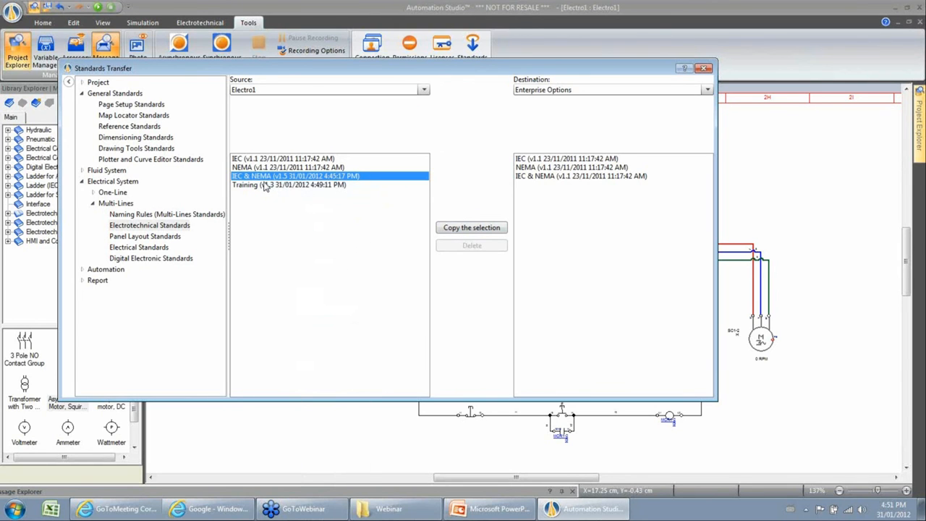
{"action": "left_click", "coordinate": [262, 185]}
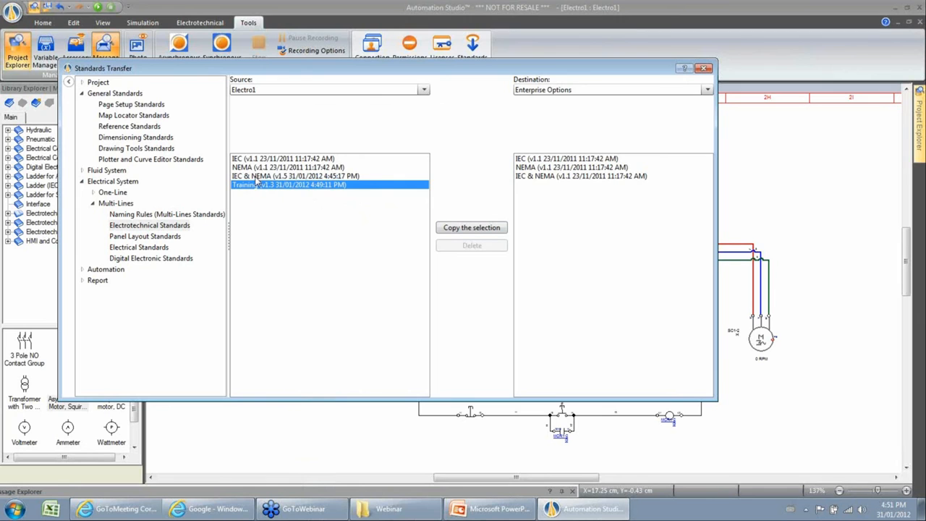
{"action": "left_click", "coordinate": [255, 178]}
{"action": "left_click", "coordinate": [262, 185]}
{"action": "left_click", "coordinate": [478, 229]}
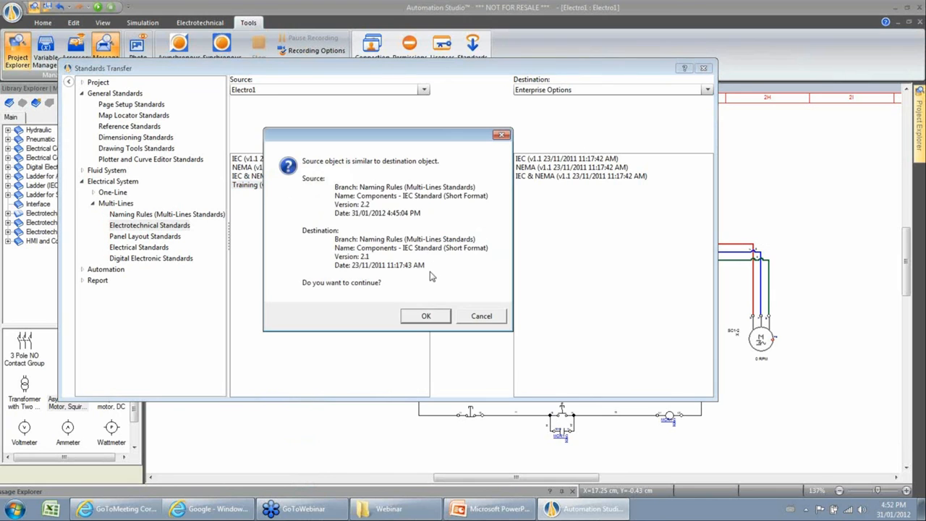
{"action": "left_click", "coordinate": [426, 315]}
{"action": "left_click", "coordinate": [425, 318]}
{"action": "left_click", "coordinate": [429, 324]}
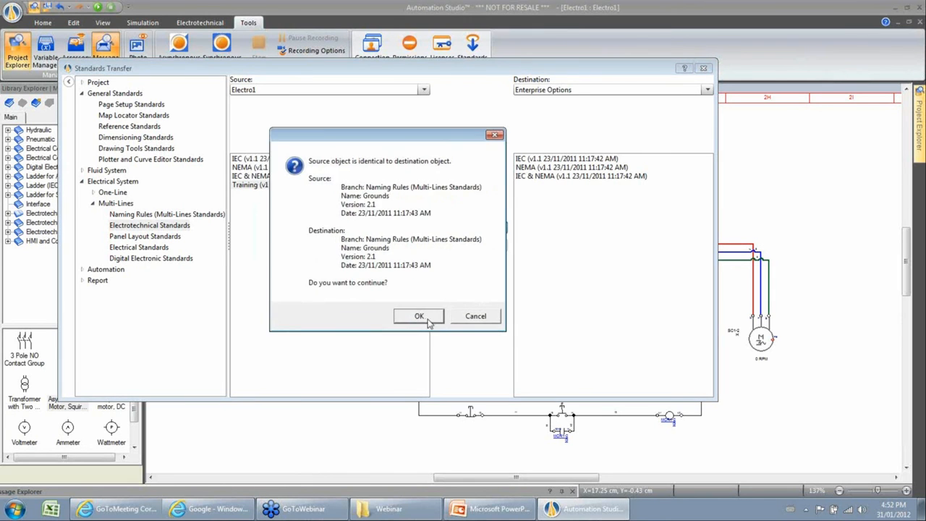
{"action": "left_click", "coordinate": [421, 317]}
{"action": "left_click", "coordinate": [420, 317]}
{"action": "left_click", "coordinate": [421, 317]}
{"action": "left_click", "coordinate": [421, 316]}
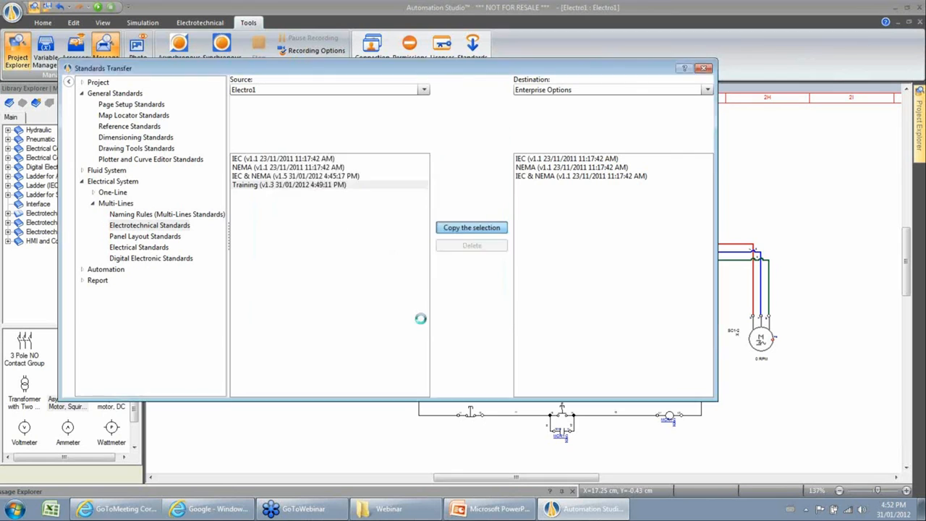
{"action": "left_click", "coordinate": [422, 316]}
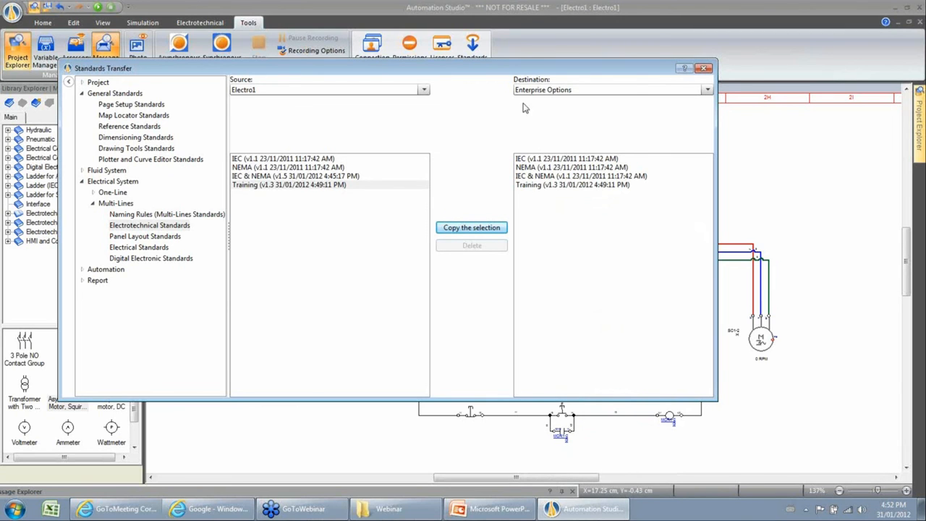
{"action": "left_click", "coordinate": [705, 68]}
Step: Return to Project2's Electro1 diagram and check its available electrotechnical standards in the document properties and in Standards Transfer
{"action": "mouse_move", "coordinate": [919, 114]}
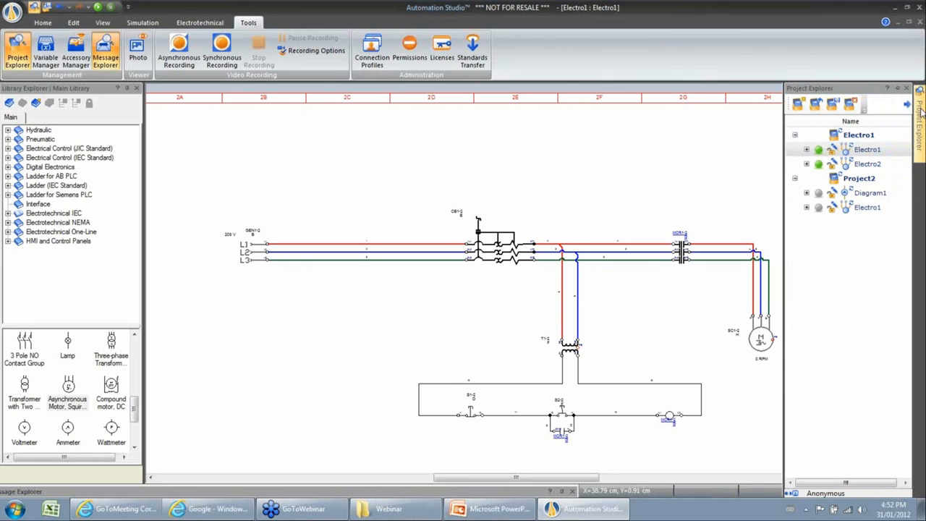
{"action": "double_click", "coordinate": [865, 208]}
{"action": "right_click", "coordinate": [370, 265]}
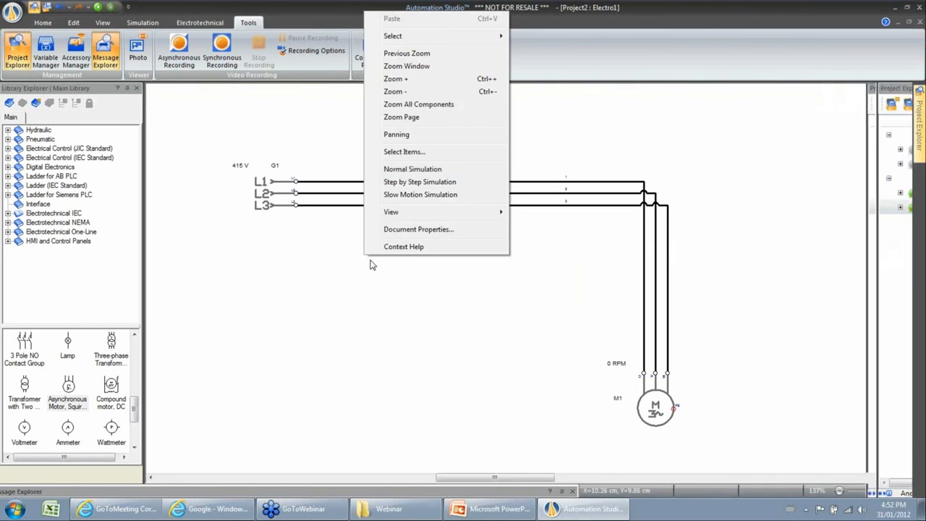
{"action": "left_click", "coordinate": [428, 230]}
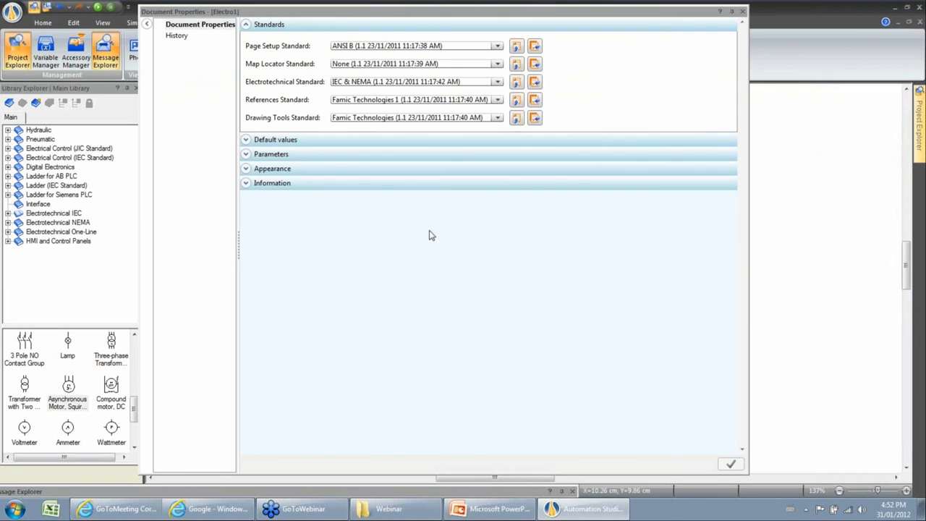
{"action": "left_click", "coordinate": [392, 83]}
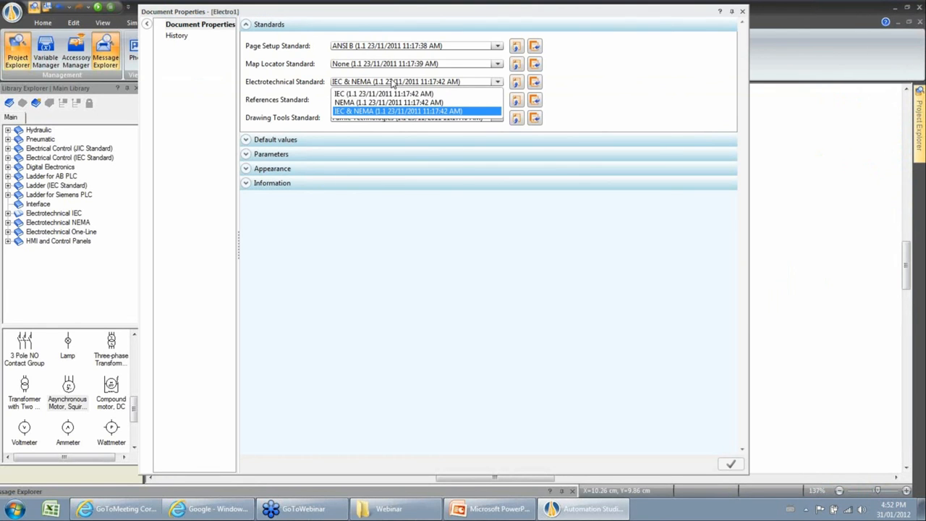
{"action": "left_click", "coordinate": [392, 83]}
{"action": "left_click", "coordinate": [741, 13]}
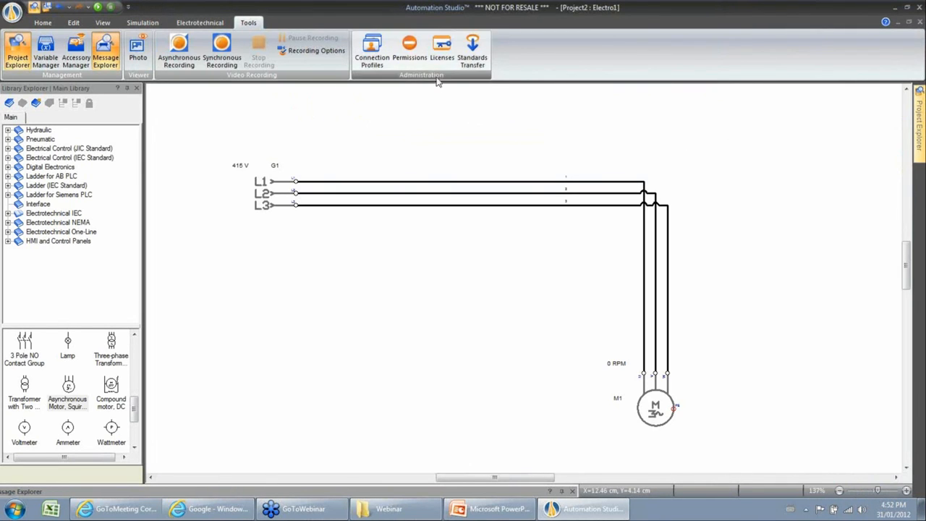
{"action": "left_click", "coordinate": [470, 50]}
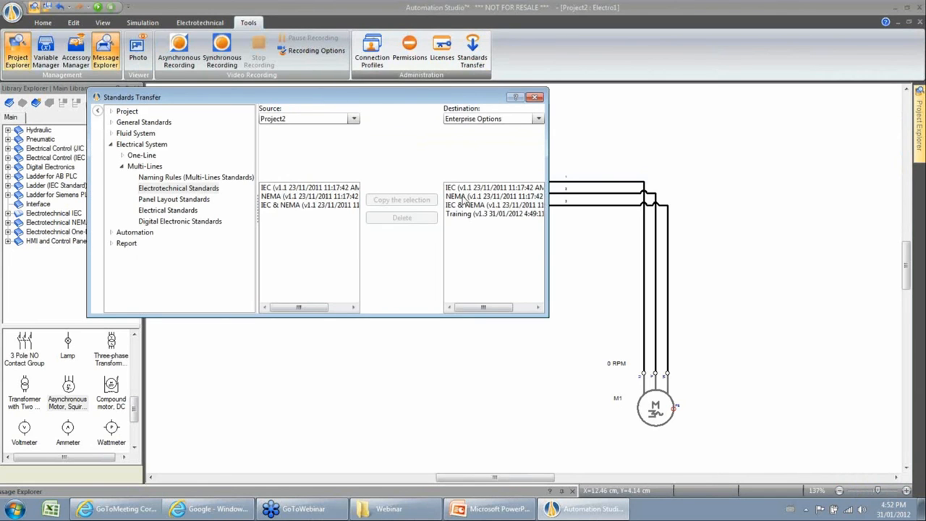
{"action": "left_click", "coordinate": [539, 97]}
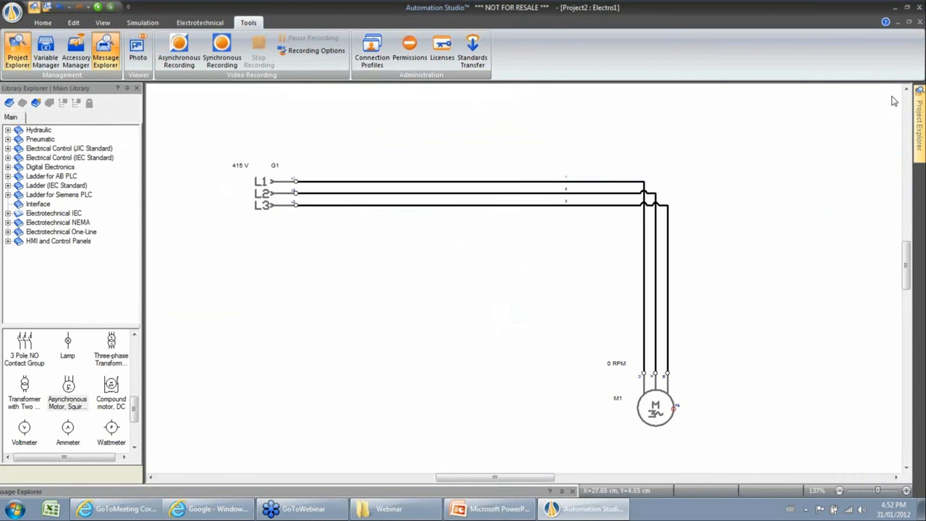
Step: Create a new project, accepting the default project template
{"action": "mouse_move", "coordinate": [918, 109]}
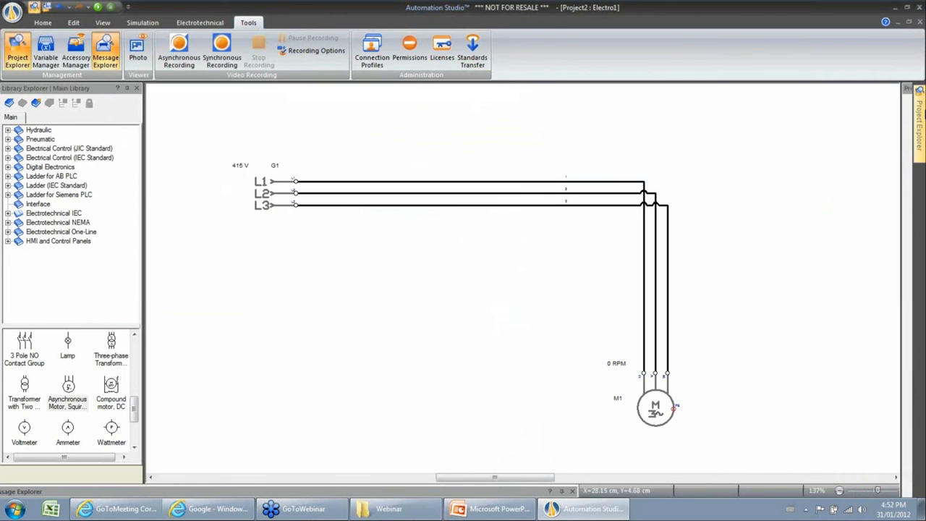
{"action": "left_click", "coordinate": [41, 23]}
{"action": "left_click", "coordinate": [13, 13]}
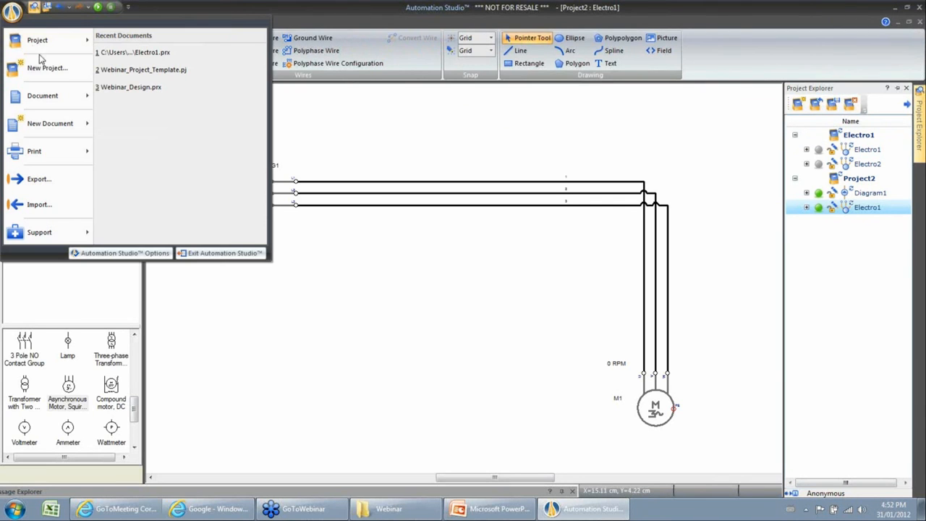
{"action": "left_click", "coordinate": [44, 69]}
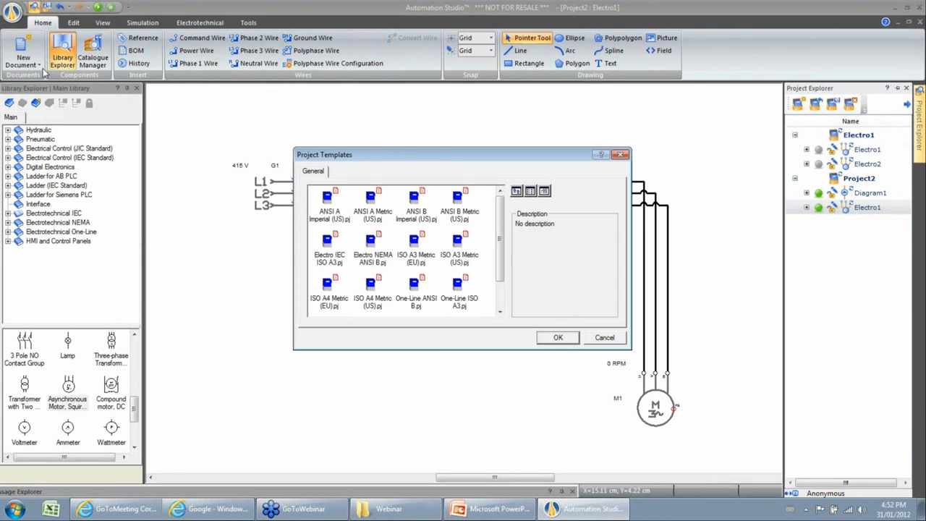
{"action": "left_click", "coordinate": [558, 337]}
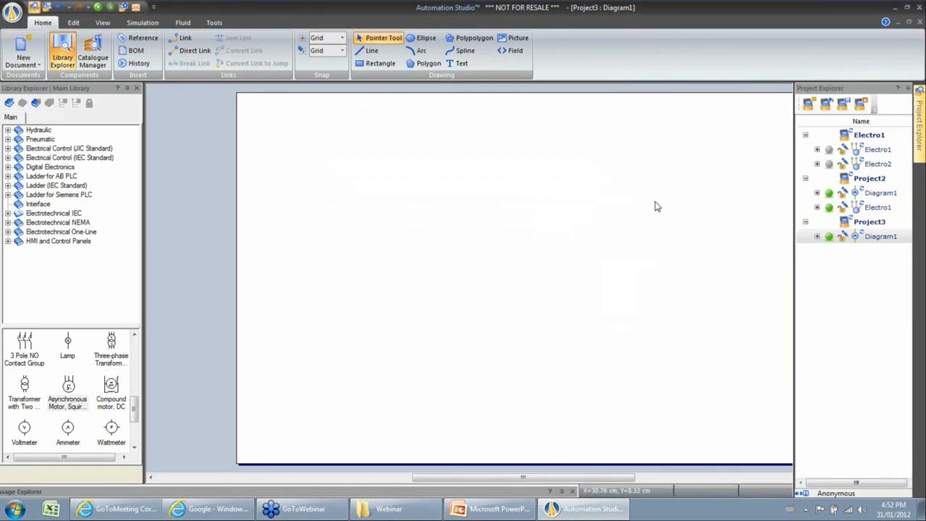
Step: Add a new electrotechnical diagram to Project3, accepting the default document template
{"action": "left_click", "coordinate": [22, 62]}
{"action": "left_click", "coordinate": [51, 93]}
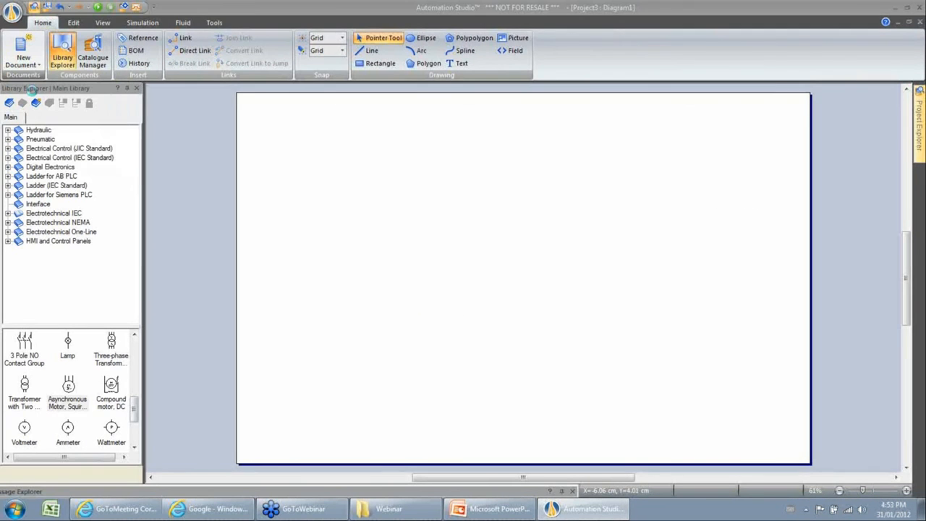
{"action": "left_click", "coordinate": [558, 338]}
Step: Set the new diagram's electrotechnical standard to Training in its document properties and save the change
{"action": "right_click", "coordinate": [326, 148]}
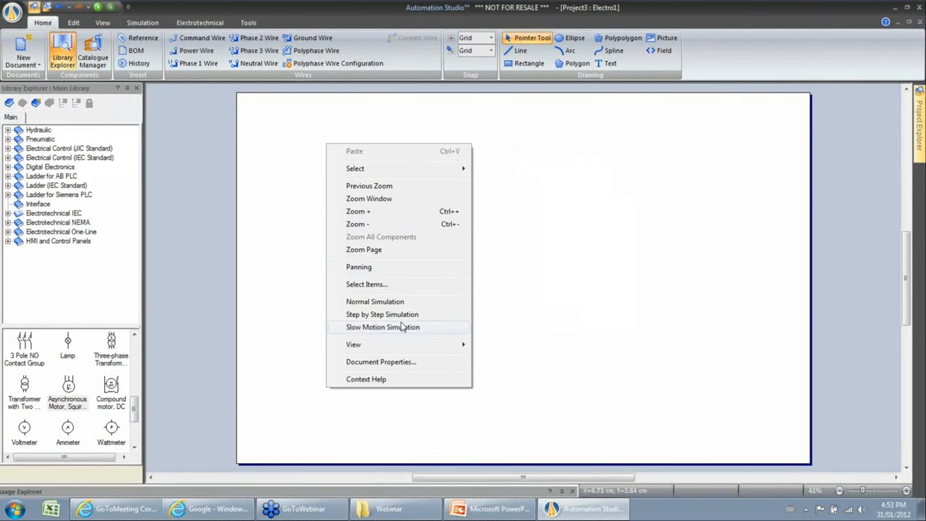
{"action": "left_click", "coordinate": [381, 362]}
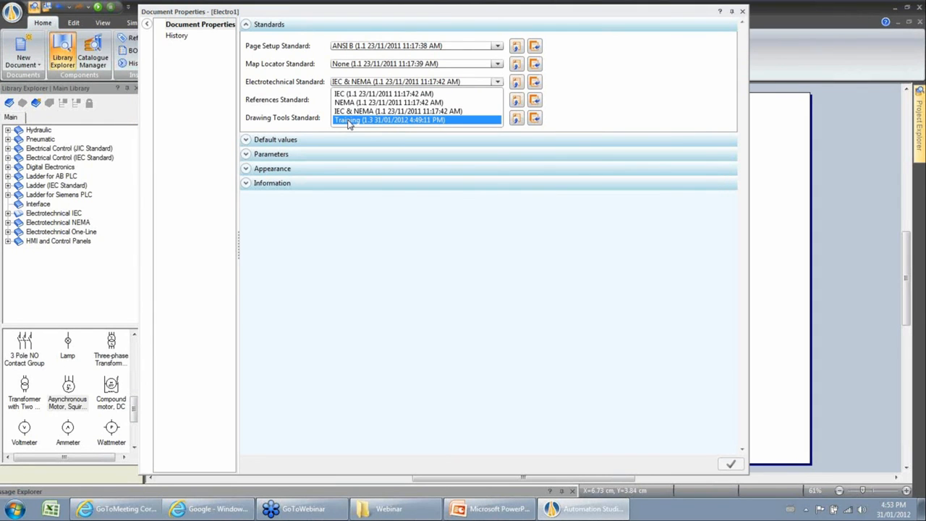
{"action": "left_click", "coordinate": [349, 121]}
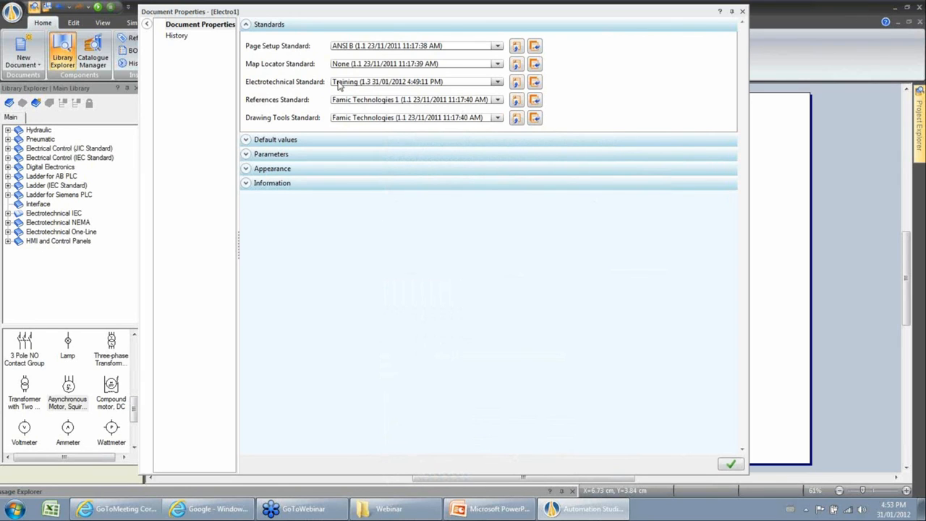
{"action": "left_click", "coordinate": [741, 11]}
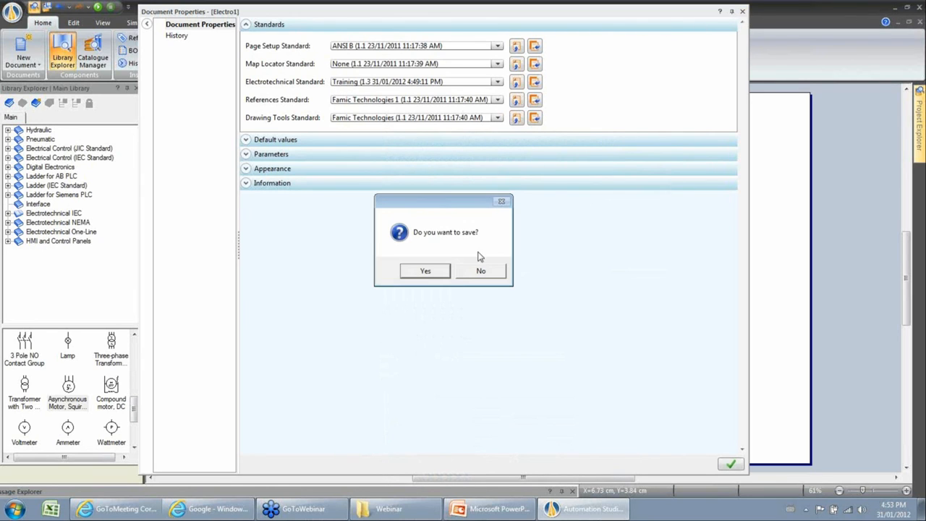
{"action": "left_click", "coordinate": [425, 271]}
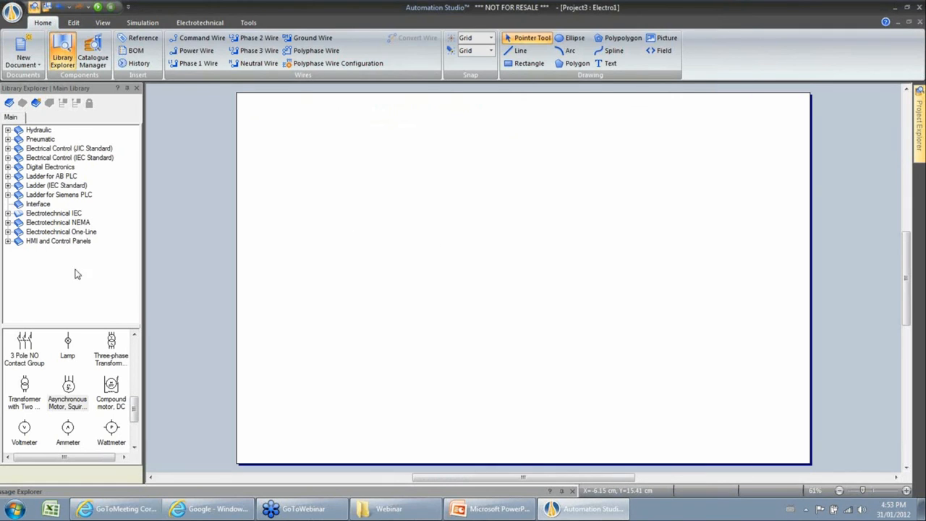
Step: Place a 3-Phase Source and, below and beside it, an asynchronous squirrel-cage motor from the Electrotechnical IEC library
{"action": "left_click", "coordinate": [71, 214]}
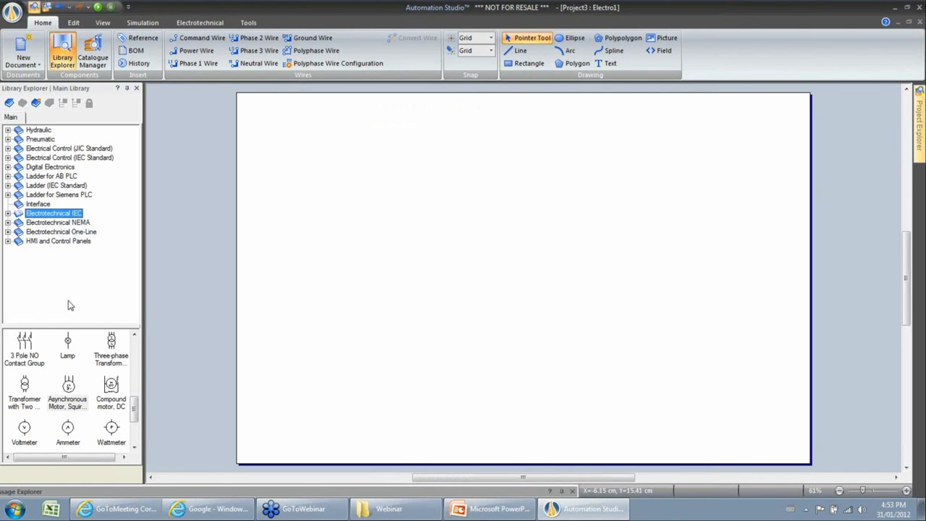
{"action": "left_click_drag", "start_coordinate": [137, 402], "coordinate": [352, 186]}
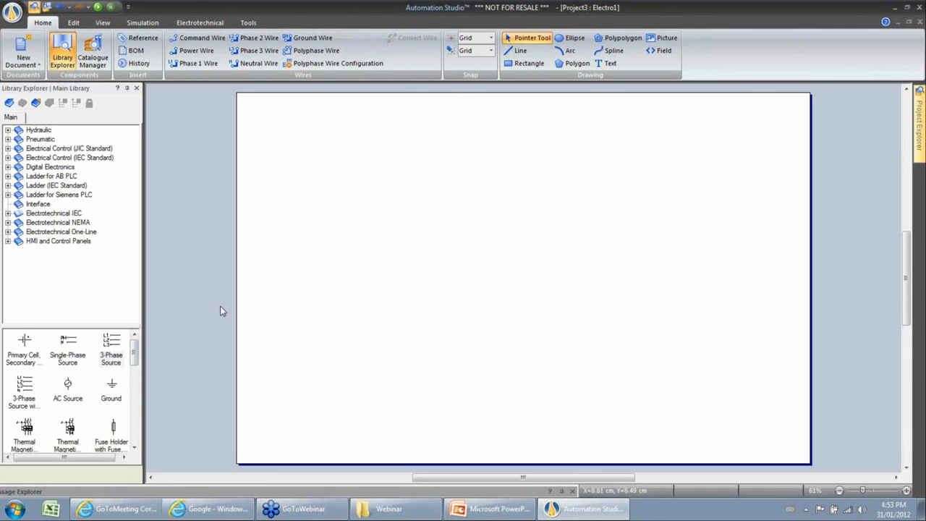
{"action": "scroll", "coordinate": [87, 416], "scroll_direction": "down", "scroll_amount": 10}
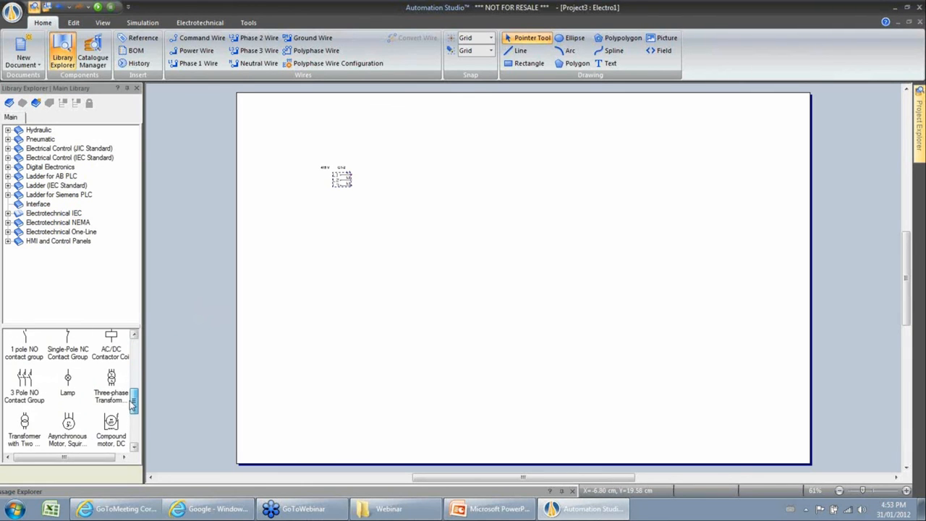
{"action": "left_click_drag", "start_coordinate": [85, 416], "coordinate": [460, 235]}
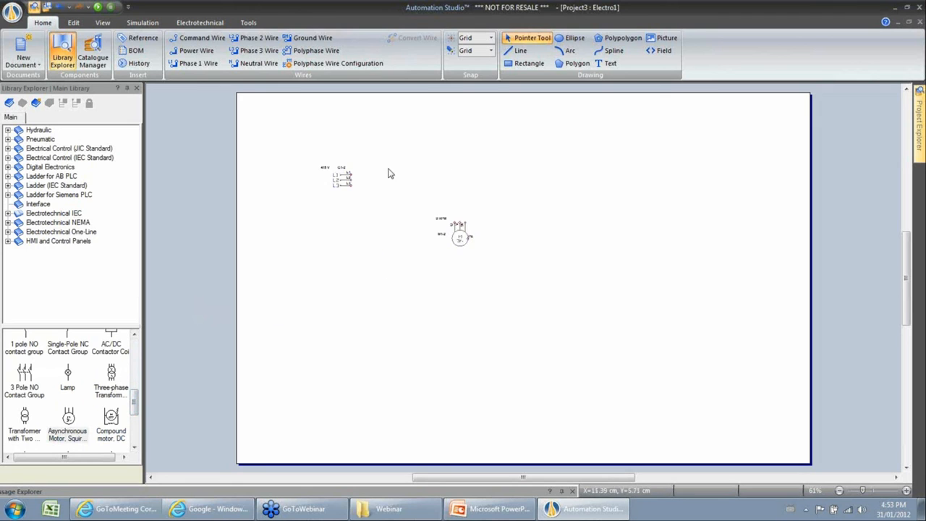
Step: Connect the three phases of the source to the motor's U, V and W terminals with a polyphase wire
{"action": "scroll", "coordinate": [386, 174], "scroll_direction": "up", "scroll_amount": 4}
{"action": "left_click", "coordinate": [316, 50]}
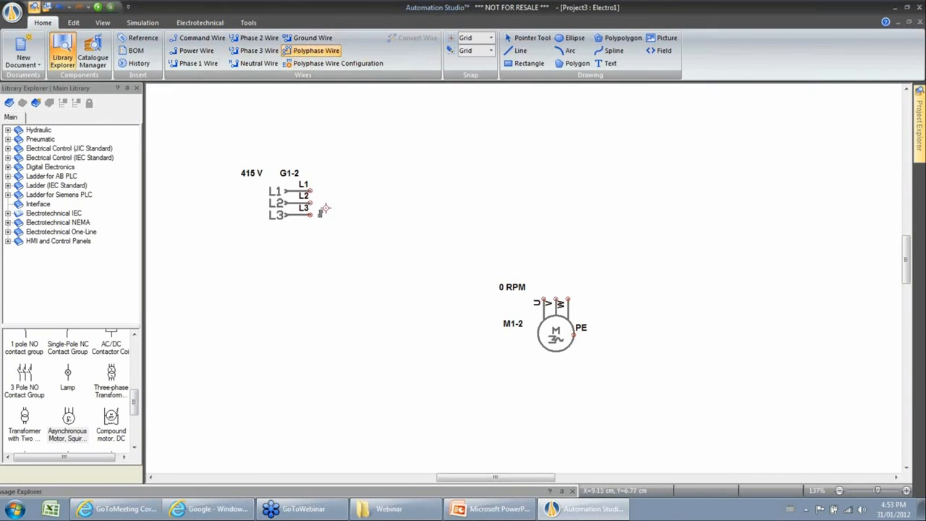
{"action": "left_click", "coordinate": [310, 193]}
{"action": "left_click", "coordinate": [556, 299]}
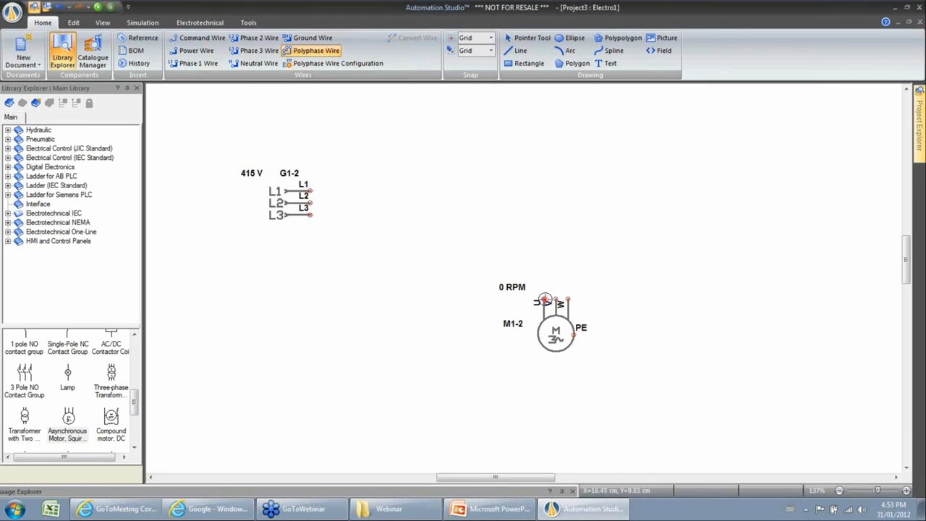
{"action": "key", "text": "Escape"}
{"action": "scroll", "coordinate": [407, 240], "scroll_direction": "up", "scroll_amount": 2}
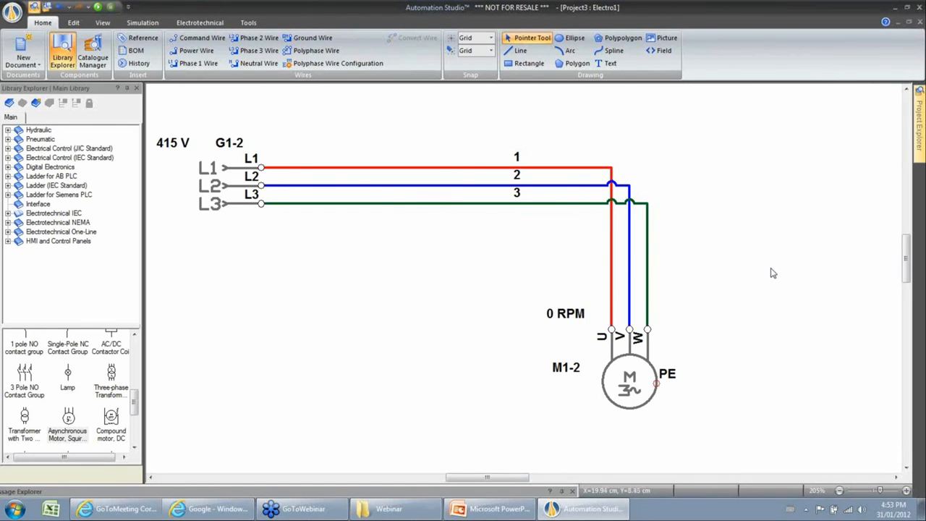
{"action": "scroll", "coordinate": [771, 272], "scroll_direction": "down", "scroll_amount": 2}
{"action": "mouse_move", "coordinate": [796, 263]}
{"action": "left_mouse_down"}
{"action": "mouse_move", "coordinate": [758, 239]}
{"action": "mouse_move", "coordinate": [666, 253]}
{"action": "left_mouse_up"}
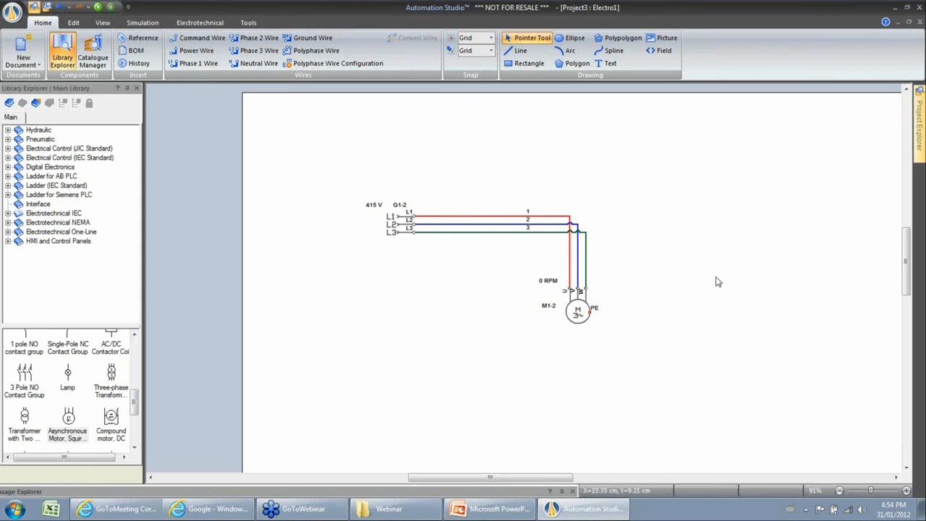
{"action": "scroll", "coordinate": [716, 284], "scroll_direction": "down", "scroll_amount": 3}
{"action": "left_click_drag", "start_coordinate": [756, 354], "coordinate": [602, 272]}
{"action": "left_click", "coordinate": [12, 12]}
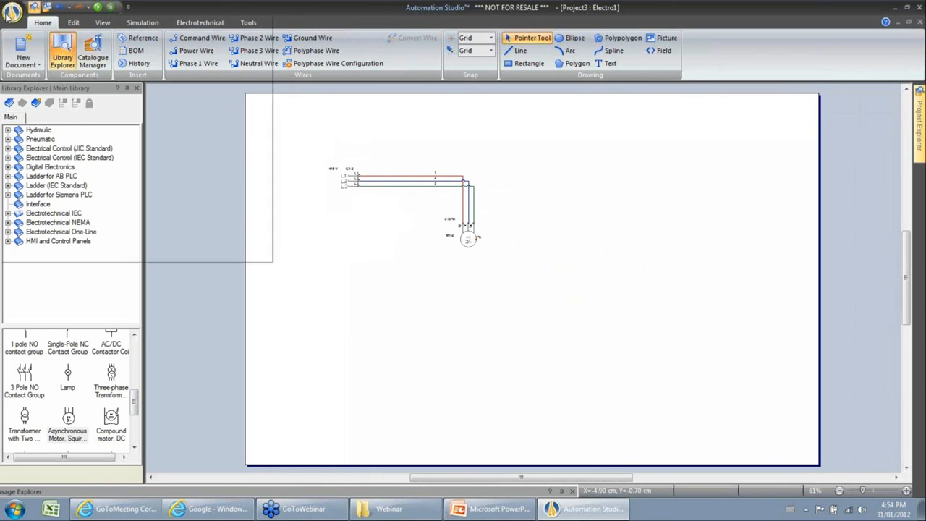
{"action": "left_click", "coordinate": [525, 217]}
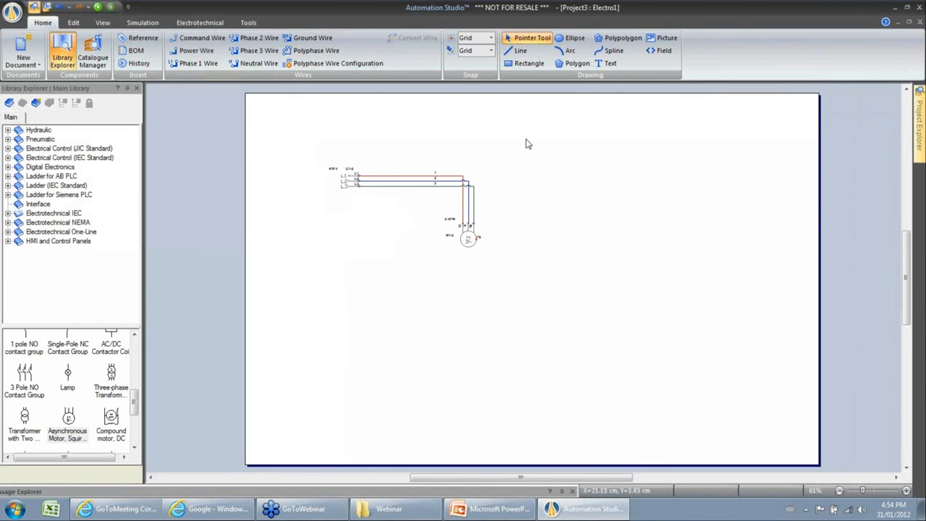
Step: Set the diagram's page setup standard to ANSI B - Portrait and its map locator standard to NEMA, applying the changes
{"action": "right_click", "coordinate": [658, 210]}
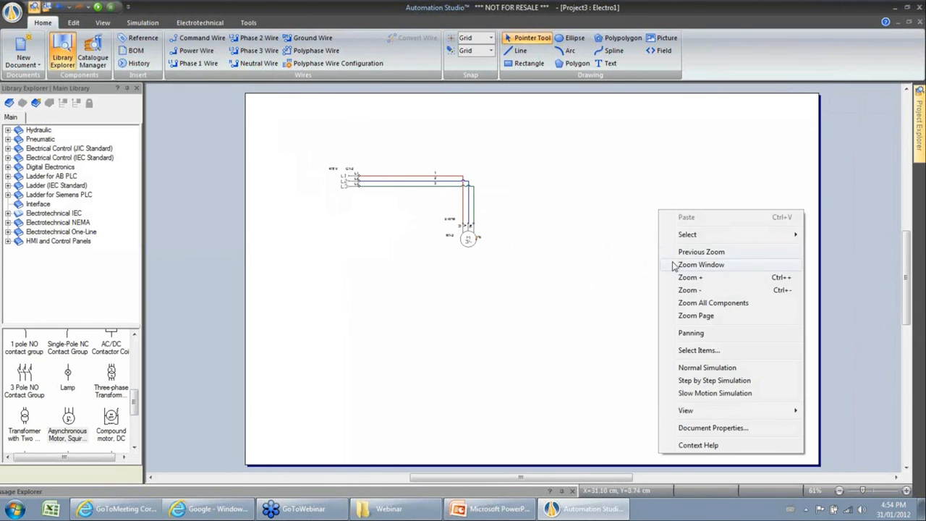
{"action": "left_click", "coordinate": [705, 428]}
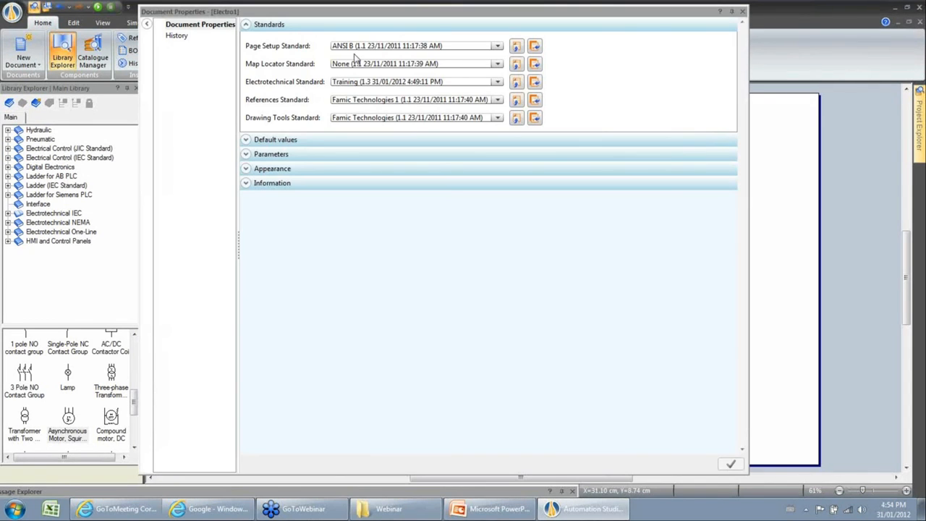
{"action": "left_click", "coordinate": [358, 48]}
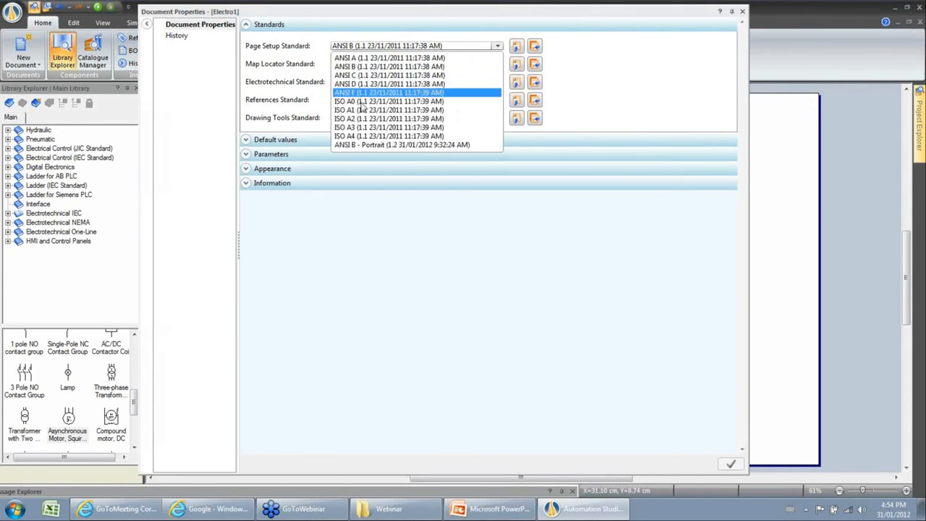
{"action": "left_click", "coordinate": [364, 145]}
{"action": "left_click", "coordinate": [340, 65]}
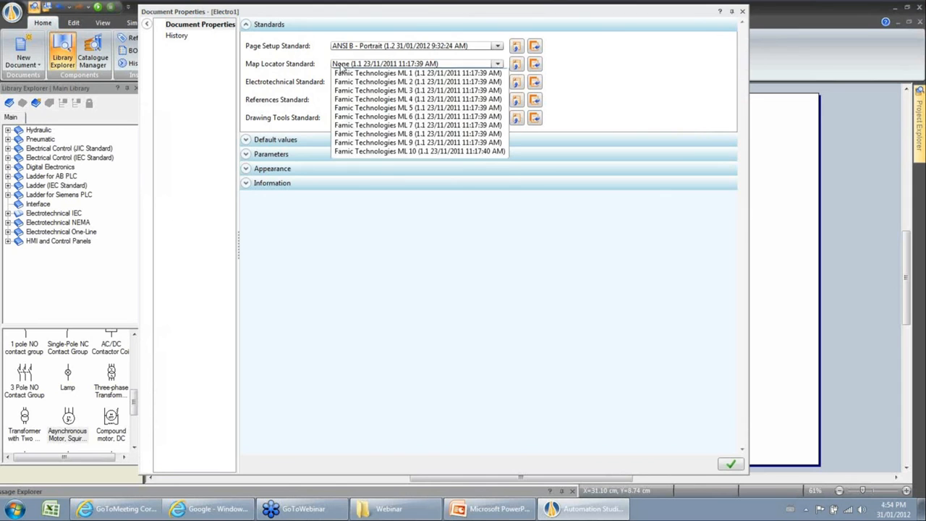
{"action": "left_click", "coordinate": [348, 84]}
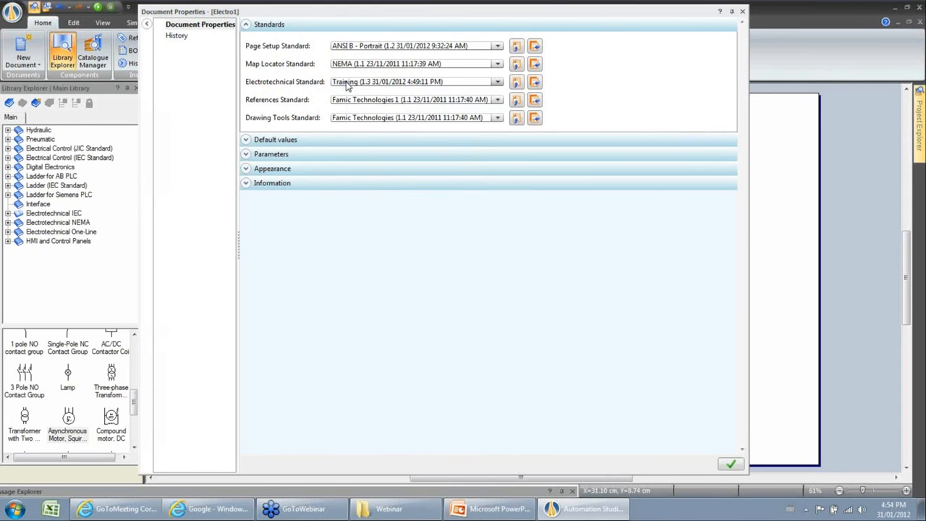
{"action": "left_click", "coordinate": [352, 85]}
{"action": "left_click", "coordinate": [353, 85]}
{"action": "left_click", "coordinate": [731, 464]}
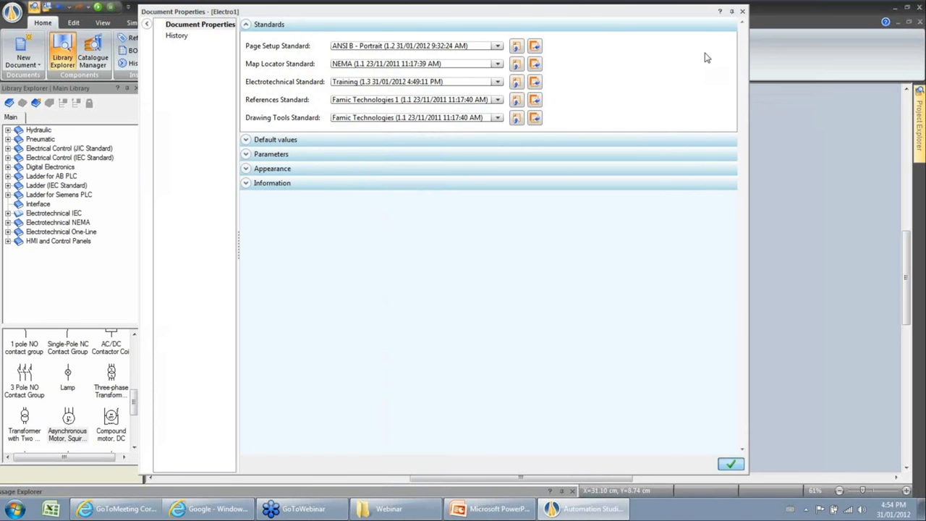
{"action": "left_click", "coordinate": [742, 11]}
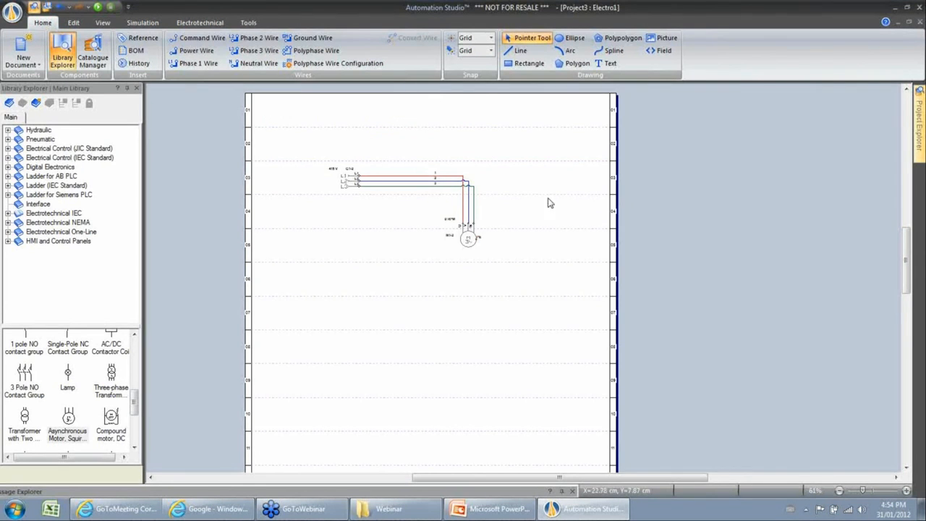
Step: Select the whole source and motor circuit and move it farther down the portrait page
{"action": "scroll", "coordinate": [547, 200], "scroll_direction": "down", "scroll_amount": 3}
{"action": "scroll", "coordinate": [494, 194], "scroll_direction": "down", "scroll_amount": 2}
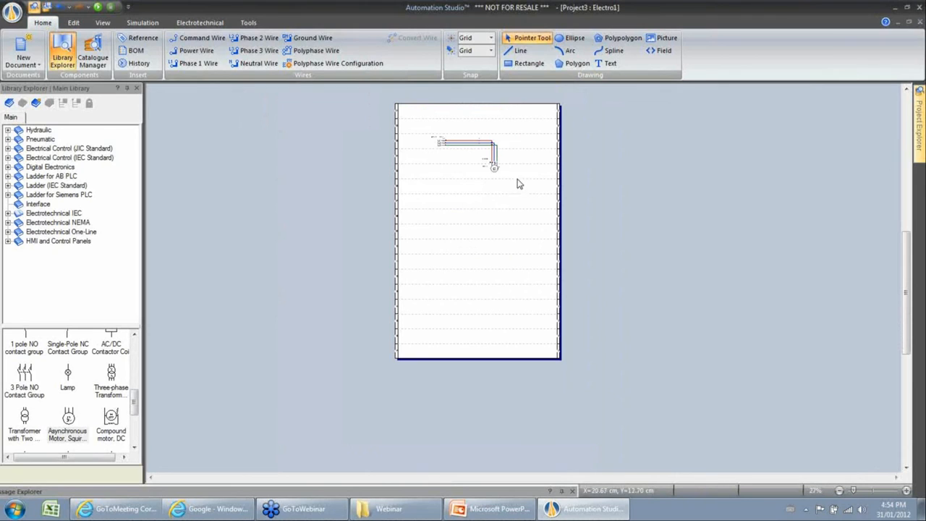
{"action": "left_click_drag", "start_coordinate": [522, 189], "coordinate": [423, 119]}
{"action": "left_click_drag", "start_coordinate": [479, 146], "coordinate": [480, 200]}
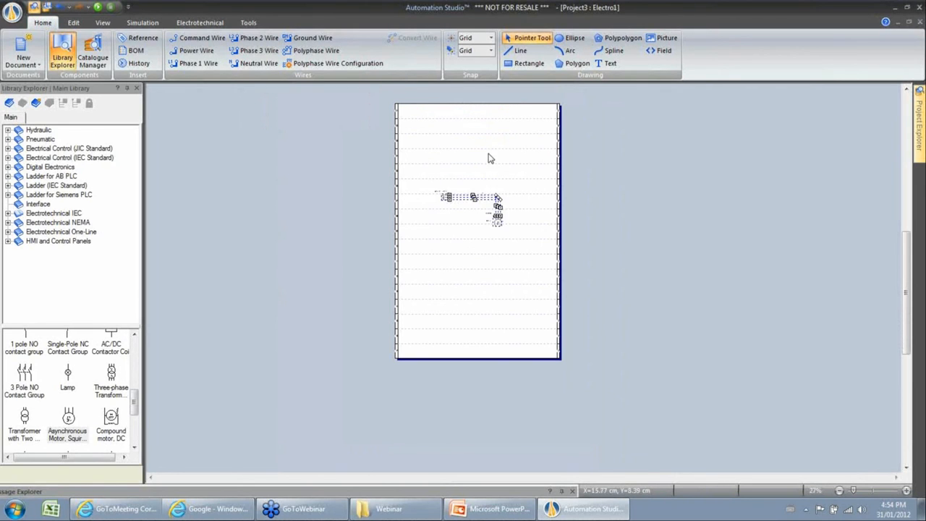
Step: Delete the whole source and motor circuit from the diagram
{"action": "scroll", "coordinate": [446, 139], "scroll_direction": "up", "scroll_amount": 2}
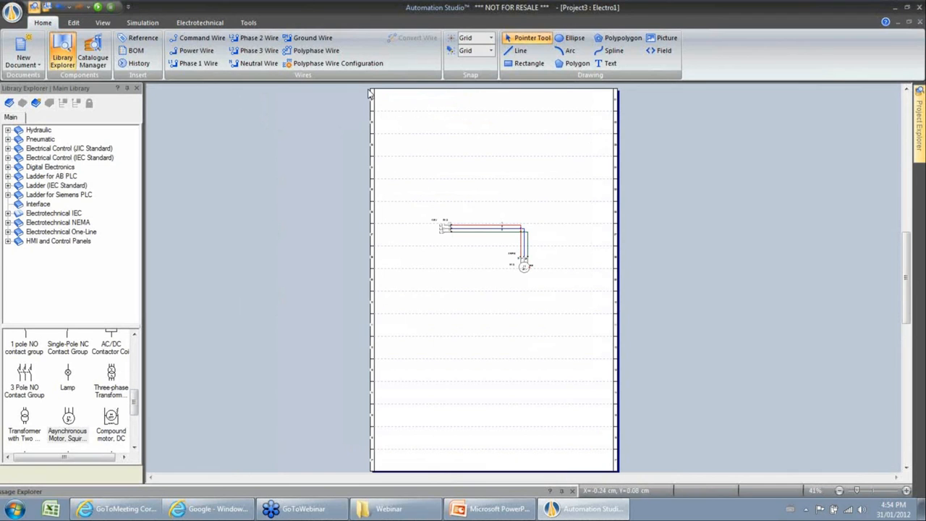
{"action": "left_click_drag", "start_coordinate": [406, 197], "coordinate": [601, 345]}
{"action": "key", "text": "Delete"}
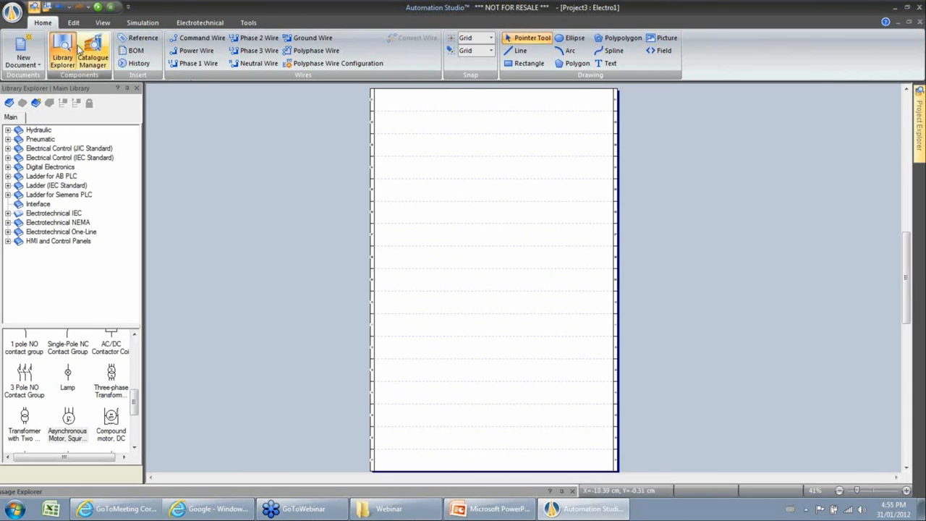
Step: Save the empty ANSI B portrait diagram as an electrotechnical diagram template named Webinar_Electro
{"action": "left_click", "coordinate": [12, 13]}
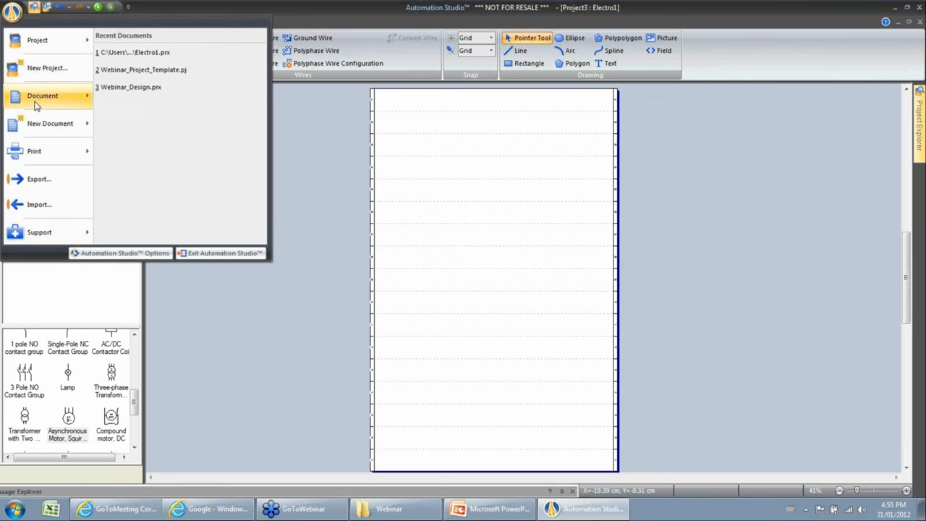
{"action": "mouse_move", "coordinate": [38, 107]}
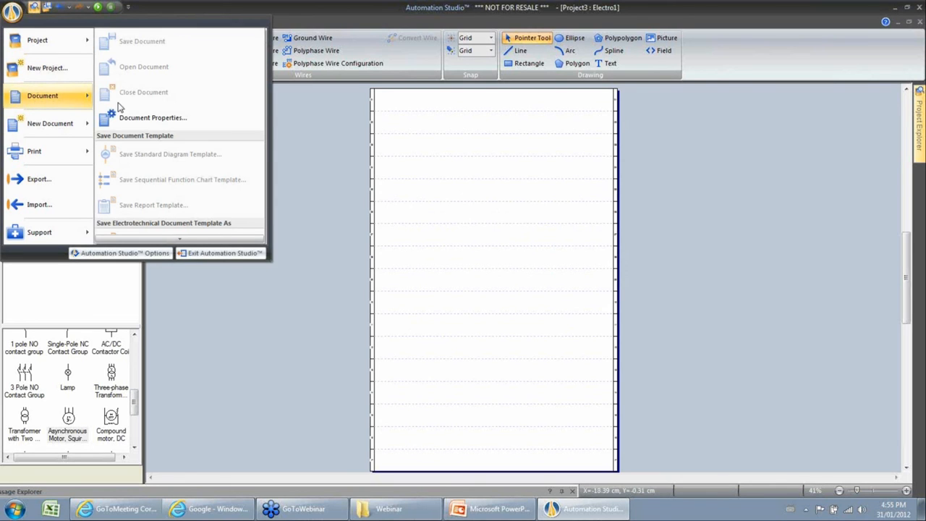
{"action": "scroll", "coordinate": [148, 177], "scroll_direction": "down", "scroll_amount": 3}
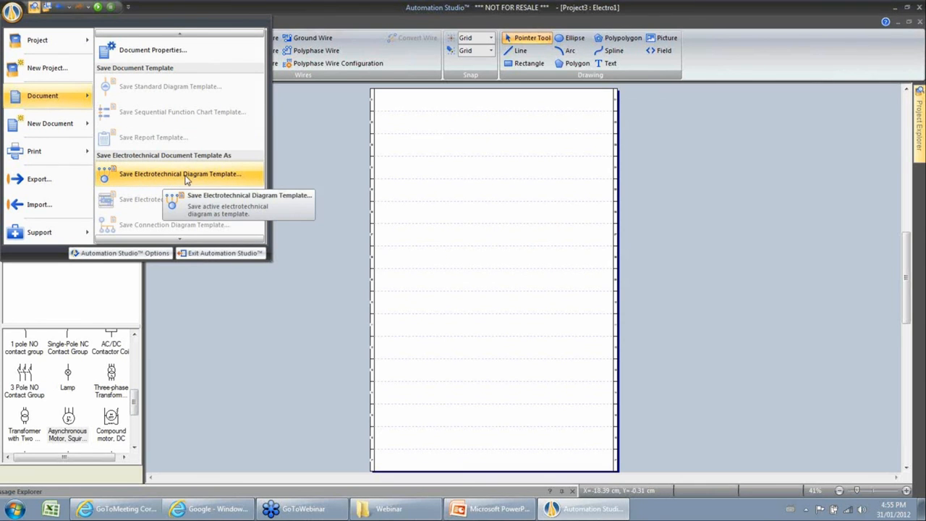
{"action": "left_click", "coordinate": [186, 176]}
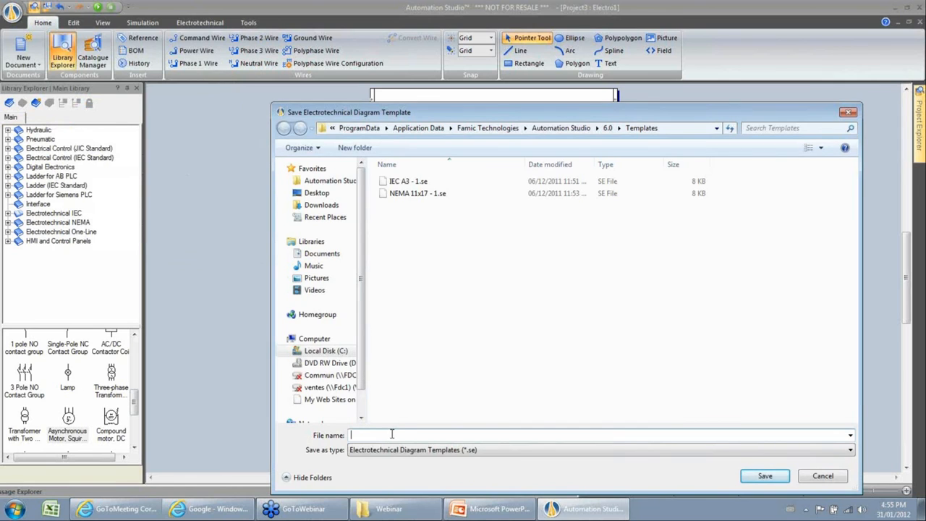
{"action": "type", "text": "Webinar"}
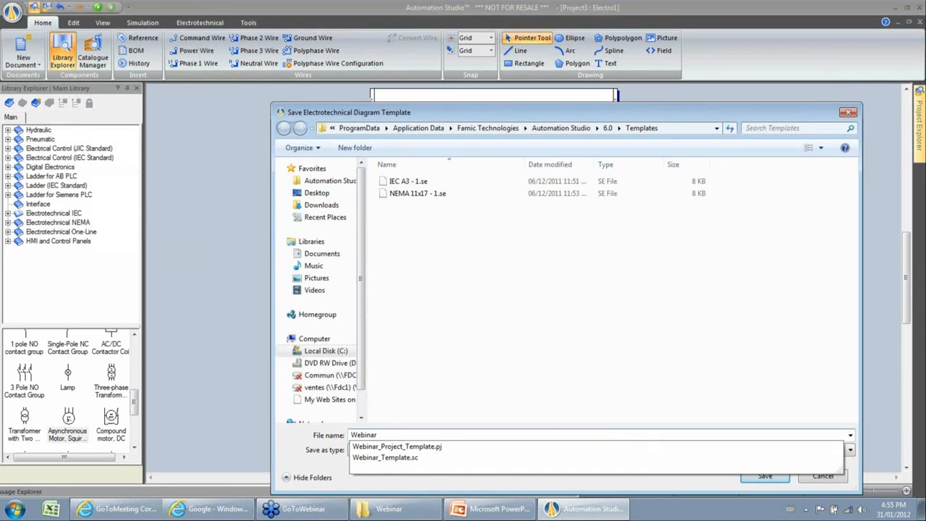
{"action": "type", "text": "_Electro"}
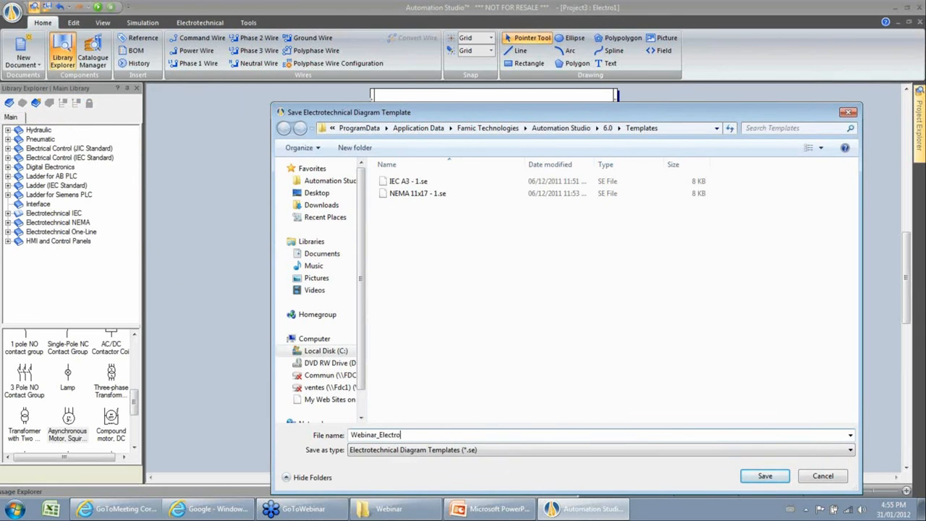
{"action": "left_click", "coordinate": [760, 477]}
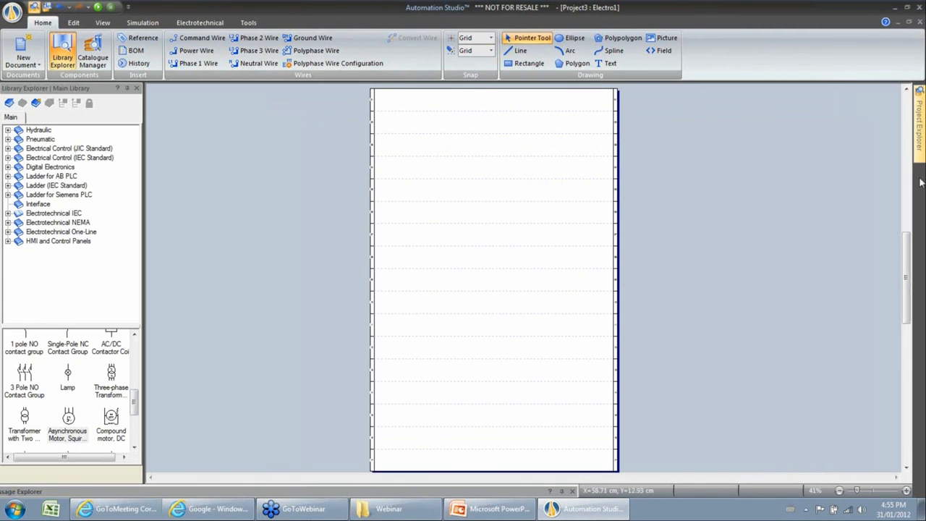
Step: Create a new project alongside the projects that are already open
{"action": "mouse_move", "coordinate": [923, 143]}
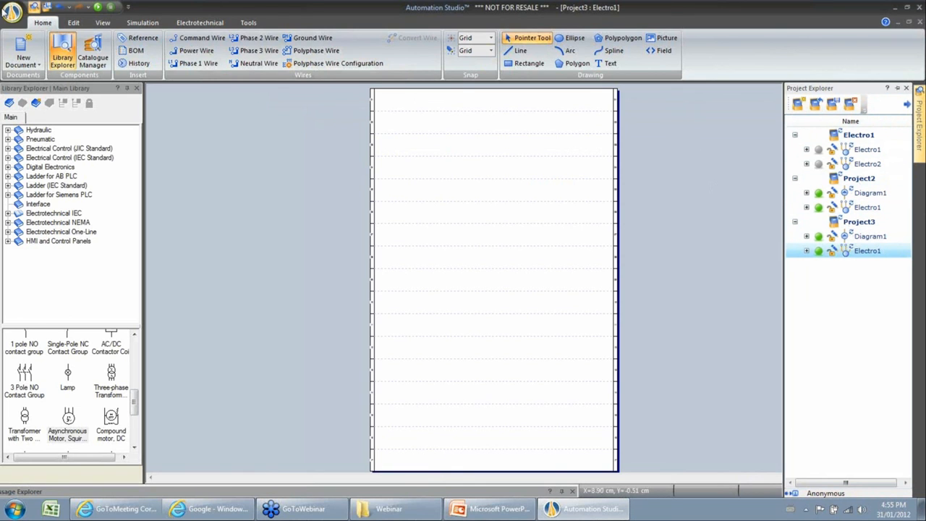
{"action": "left_click", "coordinate": [13, 14]}
{"action": "left_click", "coordinate": [47, 67]}
{"action": "left_click", "coordinate": [556, 336]}
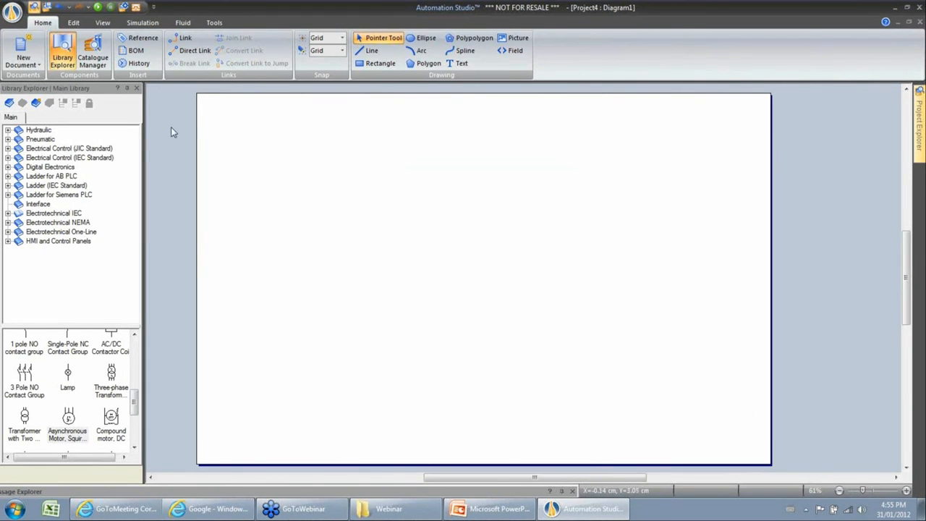
Step: Add an electrotechnical diagram based on the Webinar_Electro template to the new project and view both of the project's documents
{"action": "left_click", "coordinate": [20, 56]}
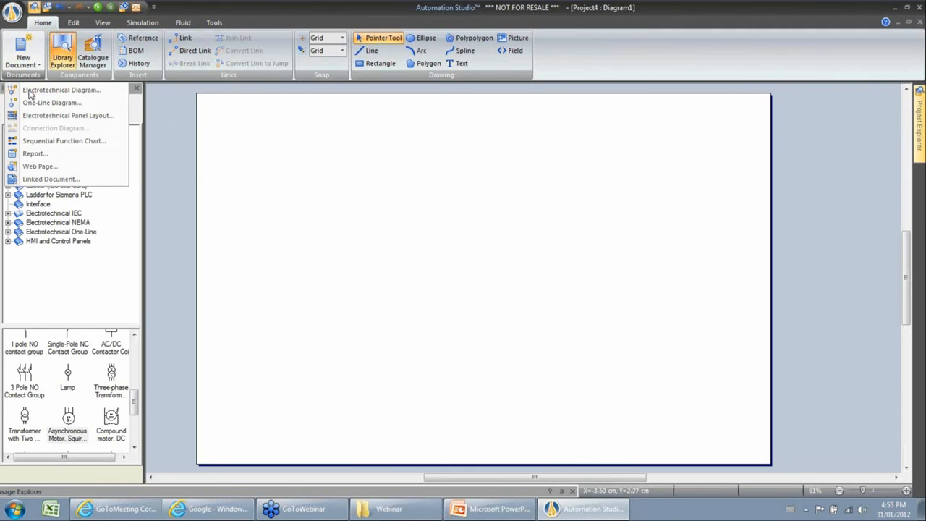
{"action": "left_click", "coordinate": [30, 90]}
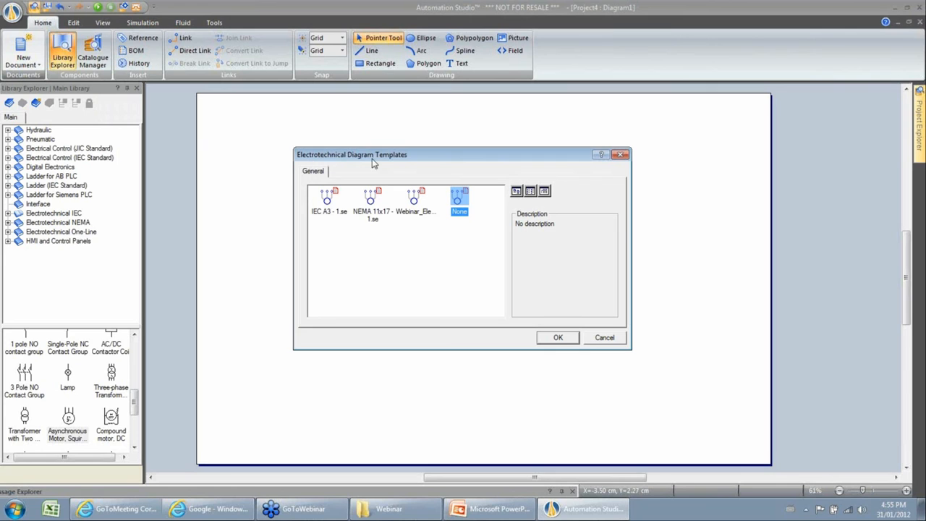
{"action": "left_click", "coordinate": [415, 200]}
{"action": "left_click", "coordinate": [557, 338]}
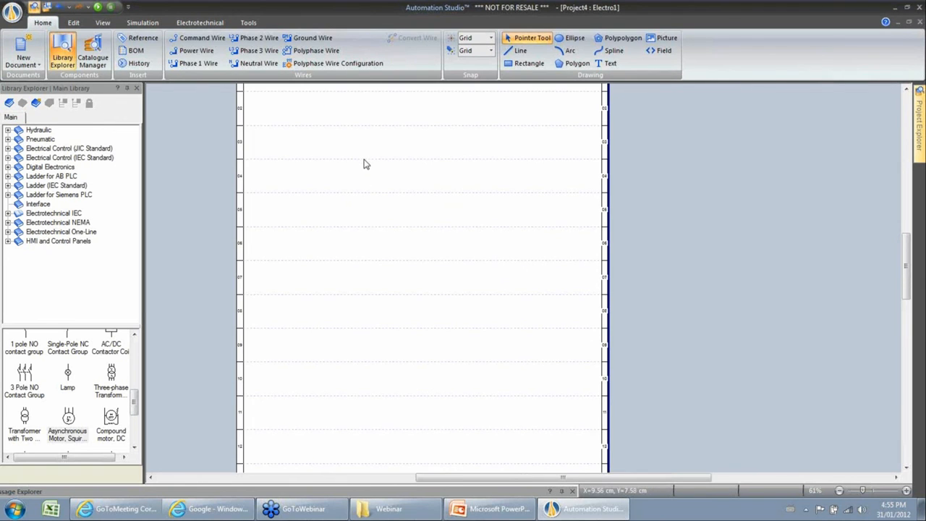
{"action": "scroll", "coordinate": [368, 165], "scroll_direction": "down", "scroll_amount": 1}
{"action": "scroll", "coordinate": [374, 165], "scroll_direction": "down", "scroll_amount": 1}
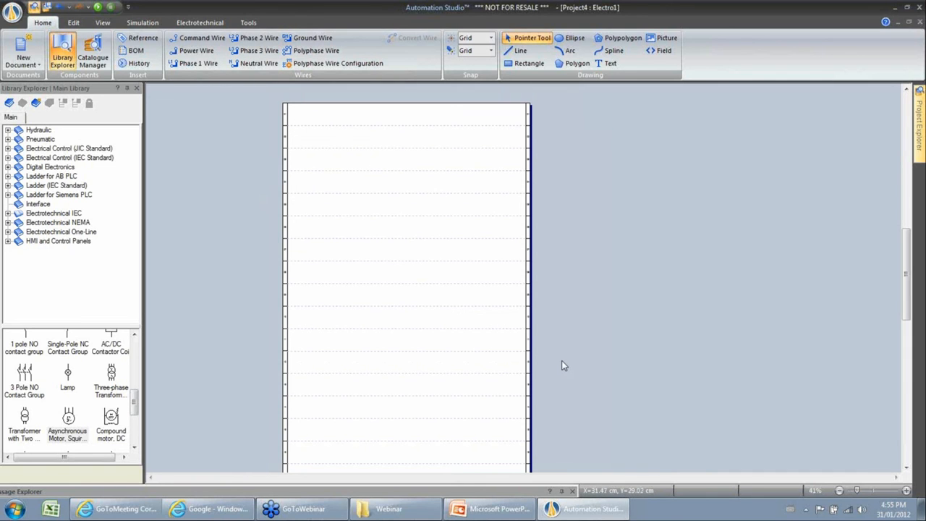
{"action": "mouse_move", "coordinate": [918, 120]}
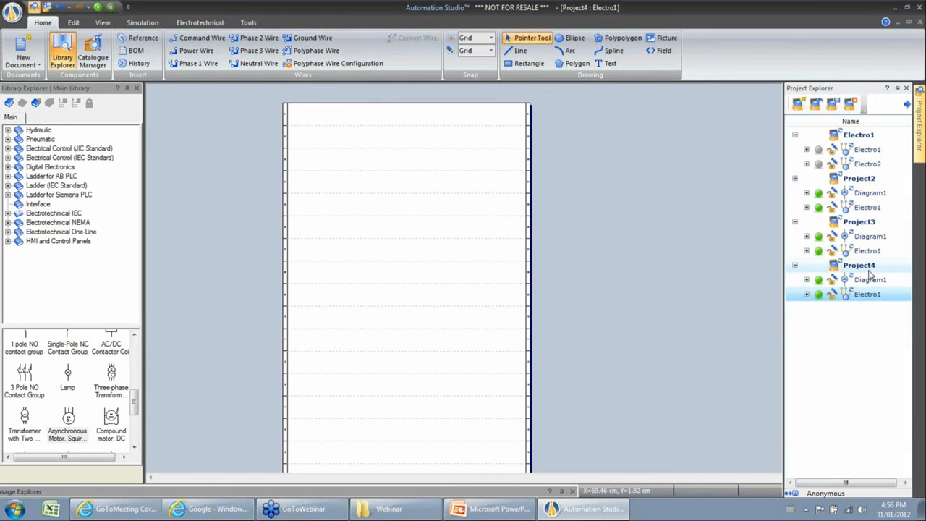
{"action": "mouse_move", "coordinate": [860, 295]}
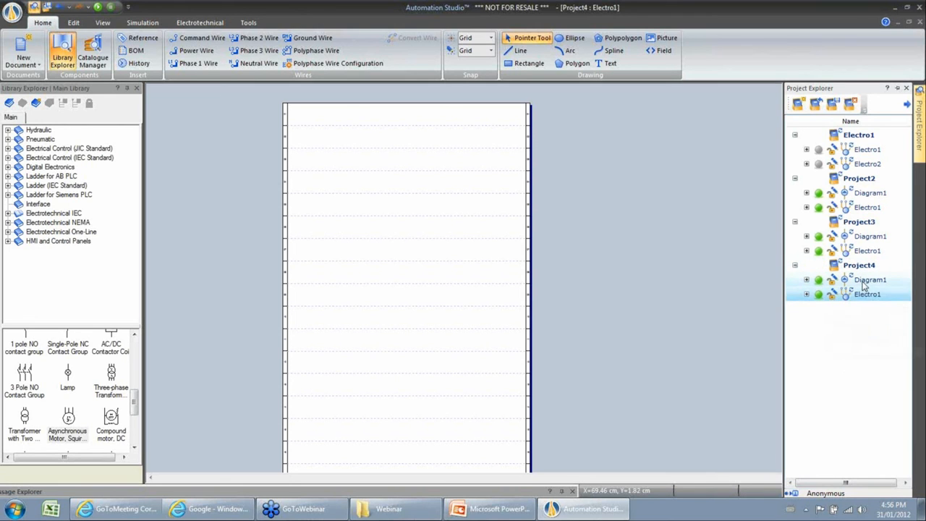
{"action": "double_click", "coordinate": [868, 280]}
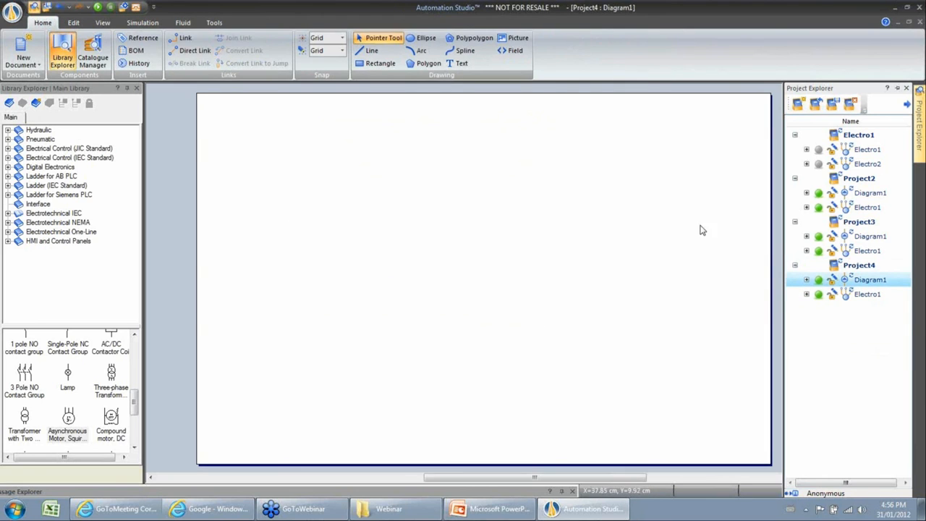
{"action": "double_click", "coordinate": [867, 299]}
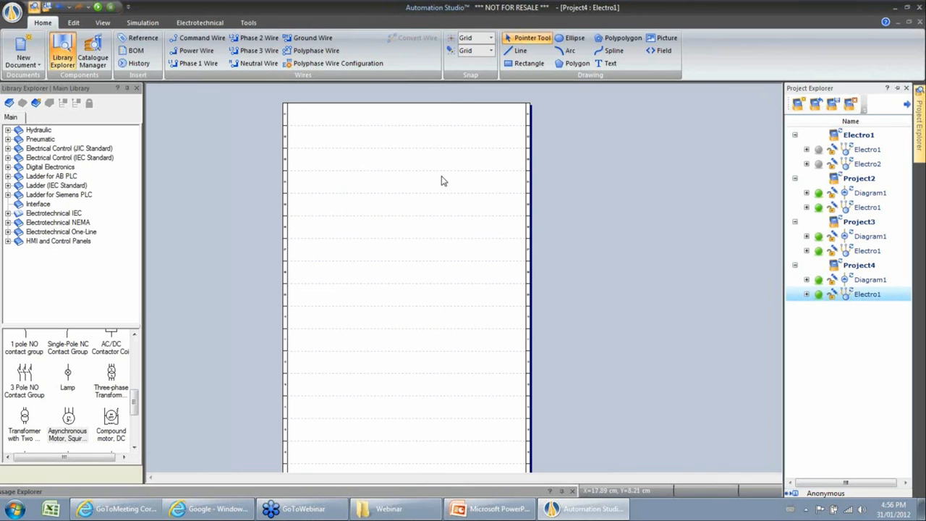
Step: Save the project with its standard and electrotechnical diagrams as a project template named Electro_Project
{"action": "left_click", "coordinate": [6, 13]}
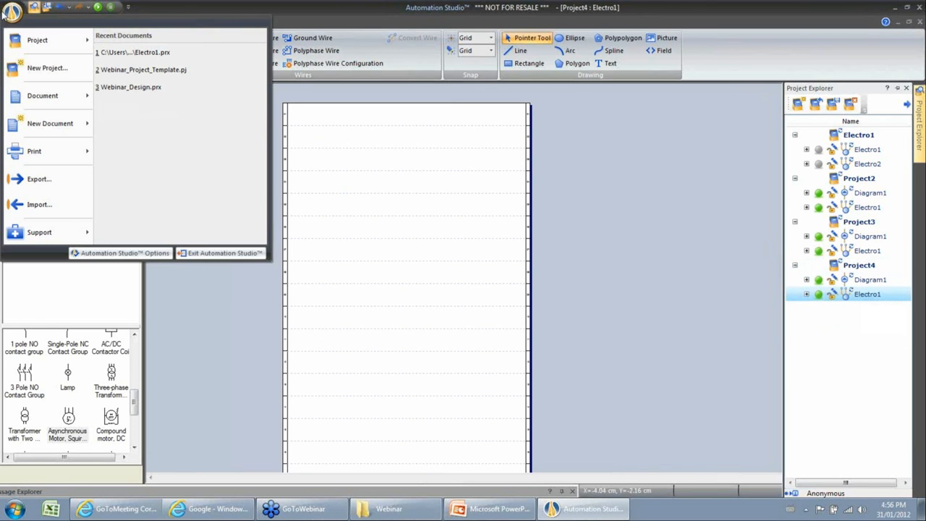
{"action": "mouse_move", "coordinate": [37, 42]}
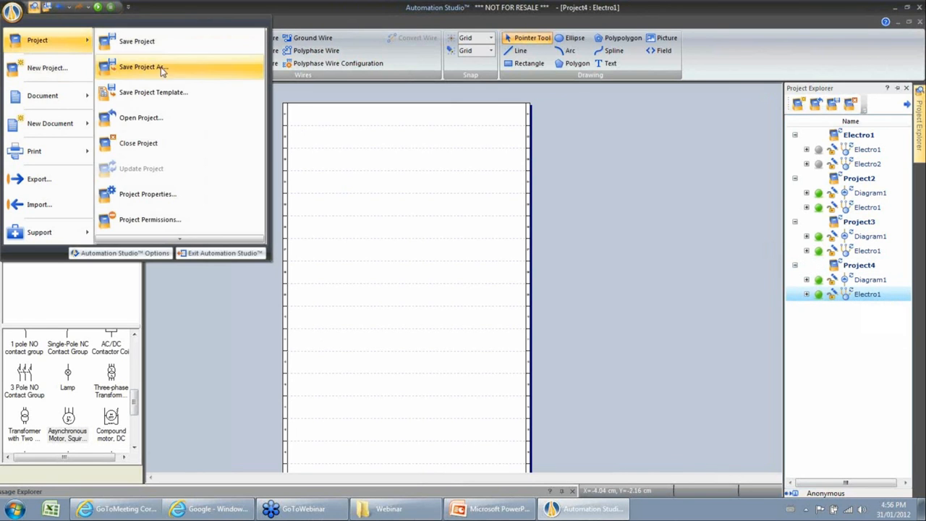
{"action": "left_click", "coordinate": [150, 95]}
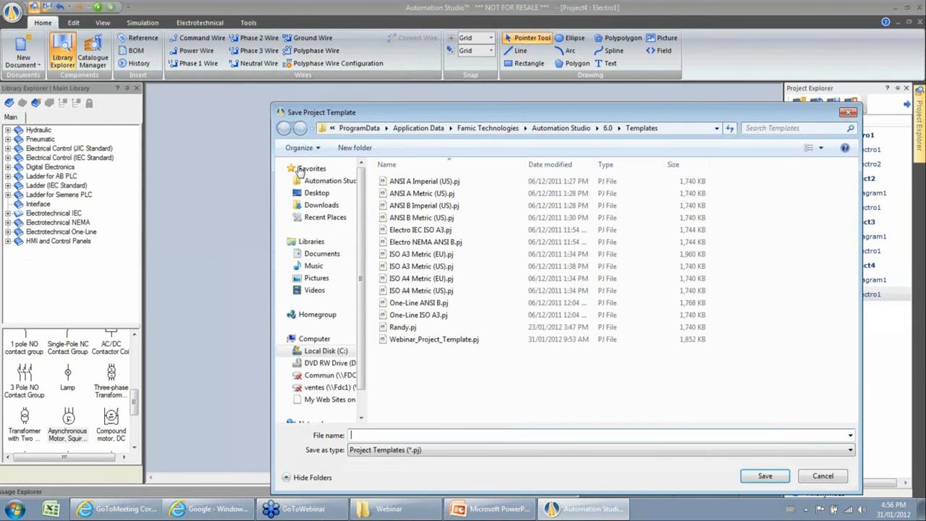
{"action": "type", "text": "Elec"}
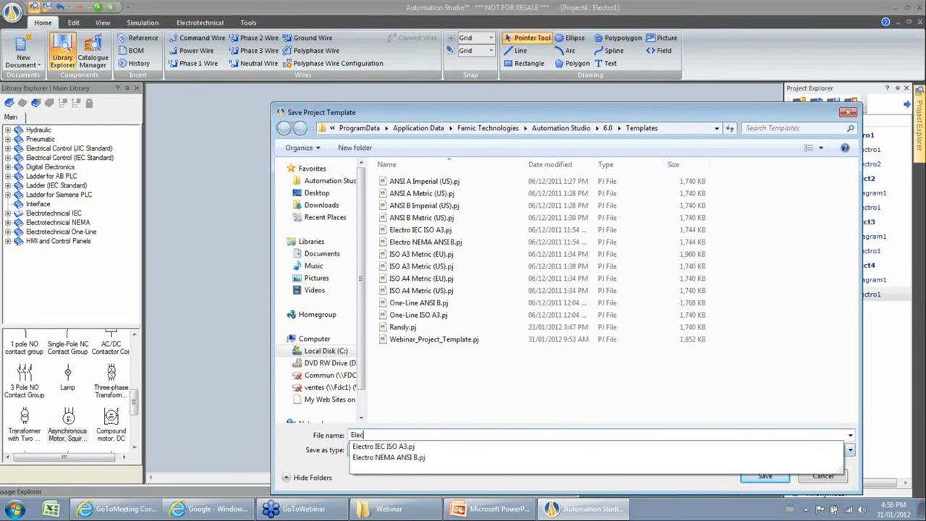
{"action": "type", "text": "tro_Project"}
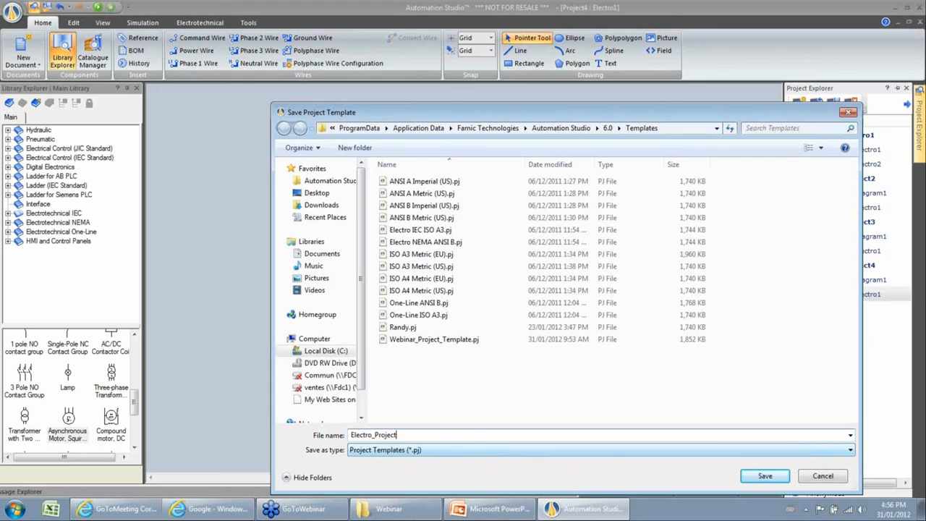
{"action": "key", "text": "Return"}
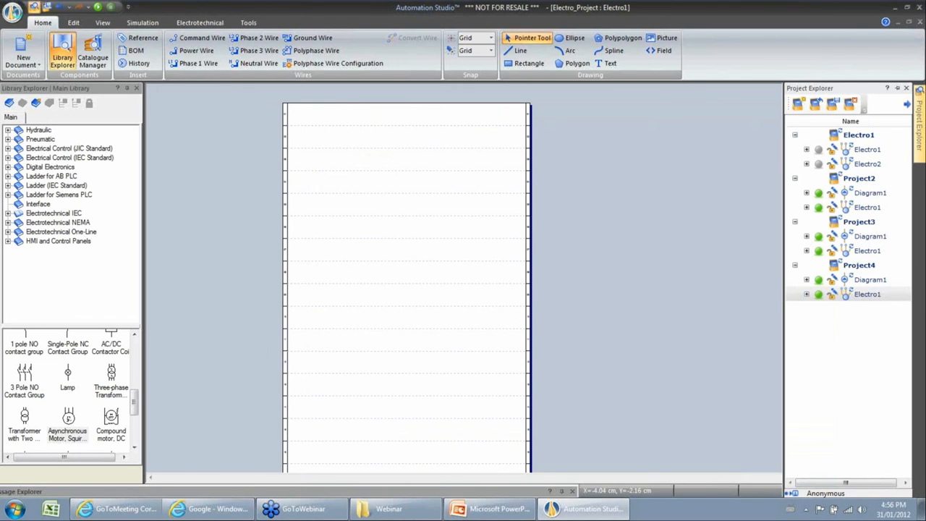
Step: Try to create a new project from the Electro_Project.pj template while the template itself is still open
{"action": "left_click", "coordinate": [13, 13]}
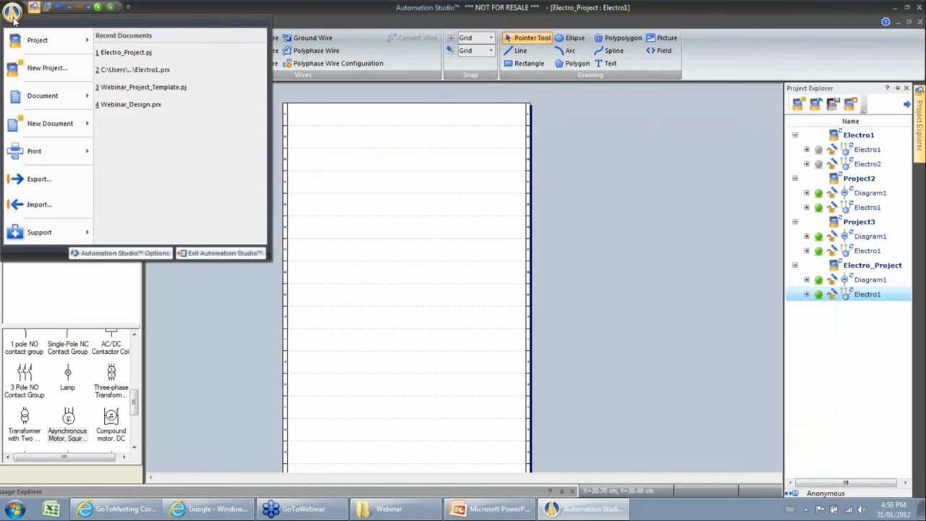
{"action": "left_click", "coordinate": [46, 69]}
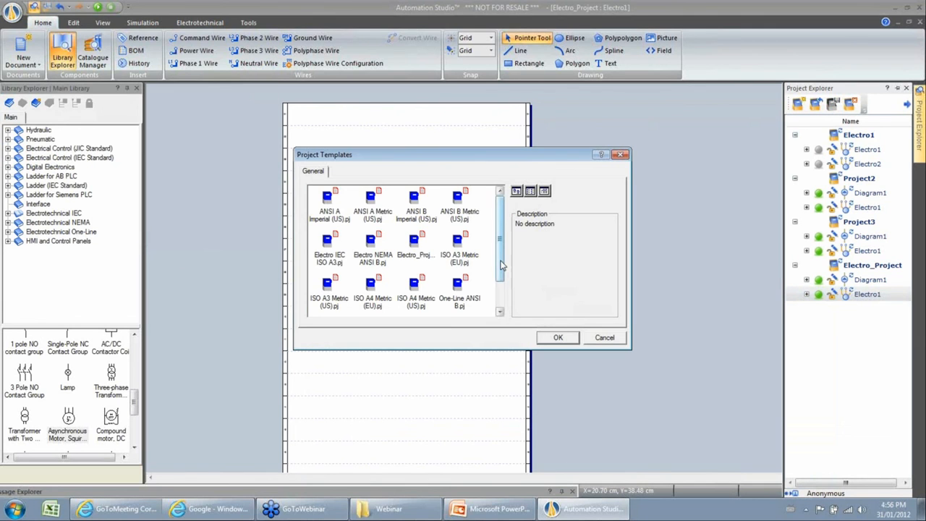
{"action": "mouse_move", "coordinate": [502, 265]}
{"action": "left_mouse_down"}
{"action": "mouse_move", "coordinate": [499, 296]}
{"action": "mouse_move", "coordinate": [498, 256]}
{"action": "left_mouse_up"}
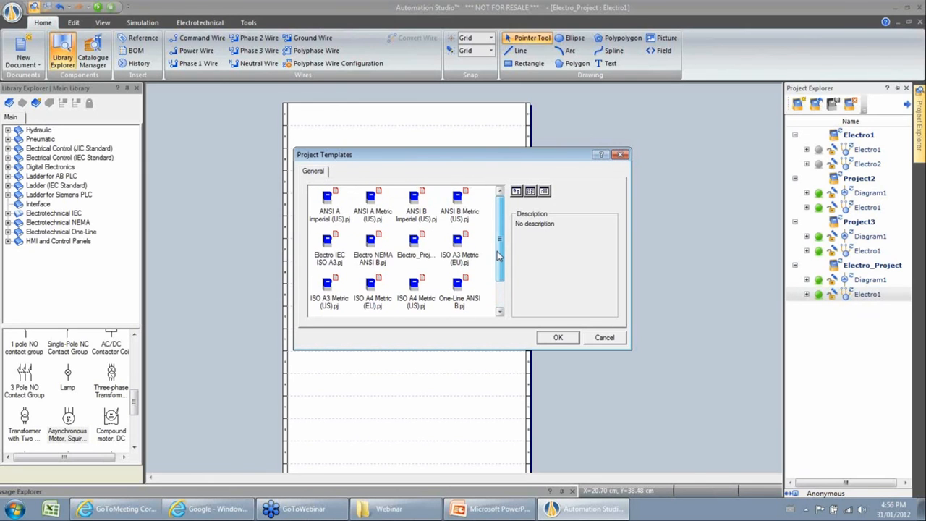
{"action": "left_click", "coordinate": [414, 242]}
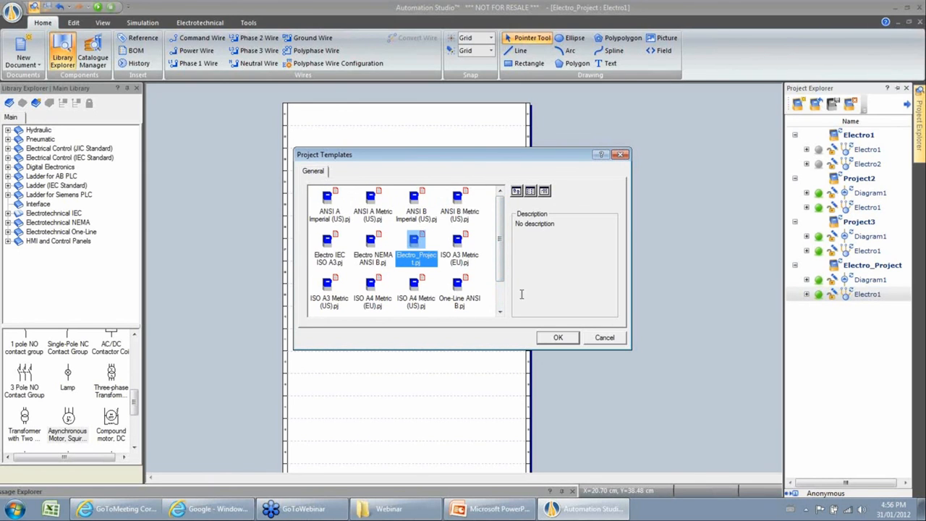
{"action": "left_click", "coordinate": [557, 337]}
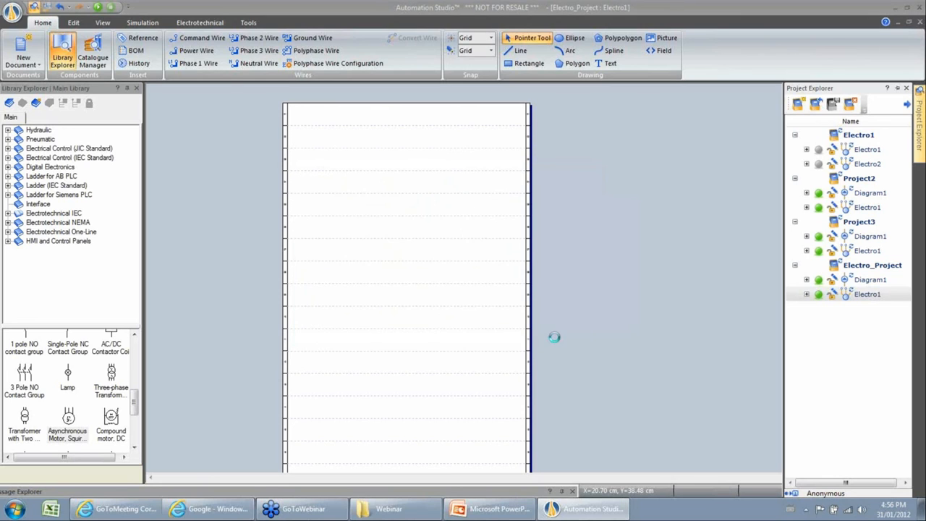
{"action": "left_click", "coordinate": [544, 279]}
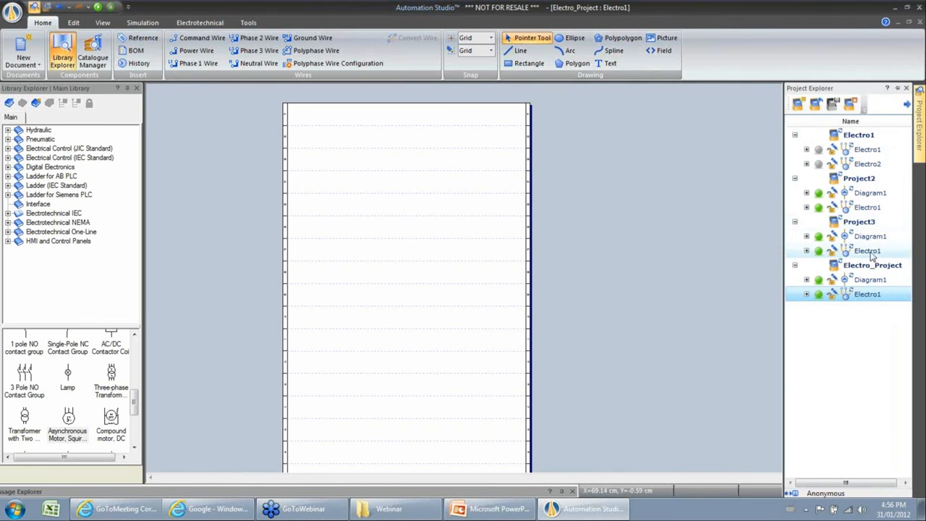
Step: Close the open Electro_Project project and create a new project from the Electro_Project.pj template
{"action": "right_click", "coordinate": [864, 265]}
{"action": "left_click", "coordinate": [681, 49]}
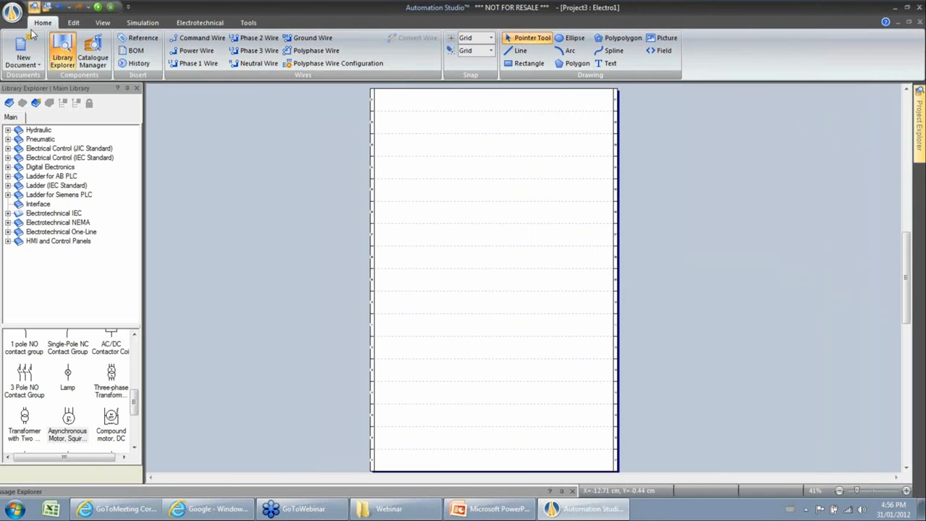
{"action": "left_click", "coordinate": [13, 13]}
{"action": "left_click", "coordinate": [45, 69]}
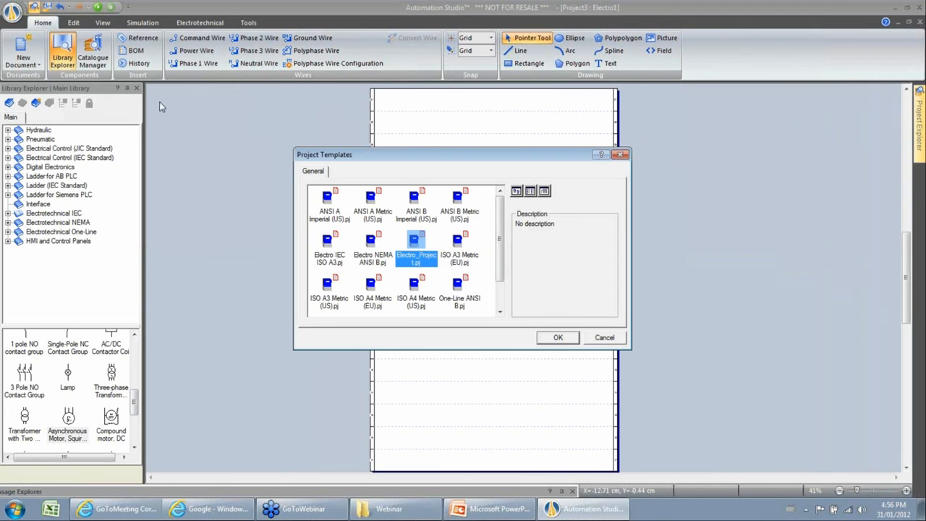
{"action": "left_click", "coordinate": [555, 337]}
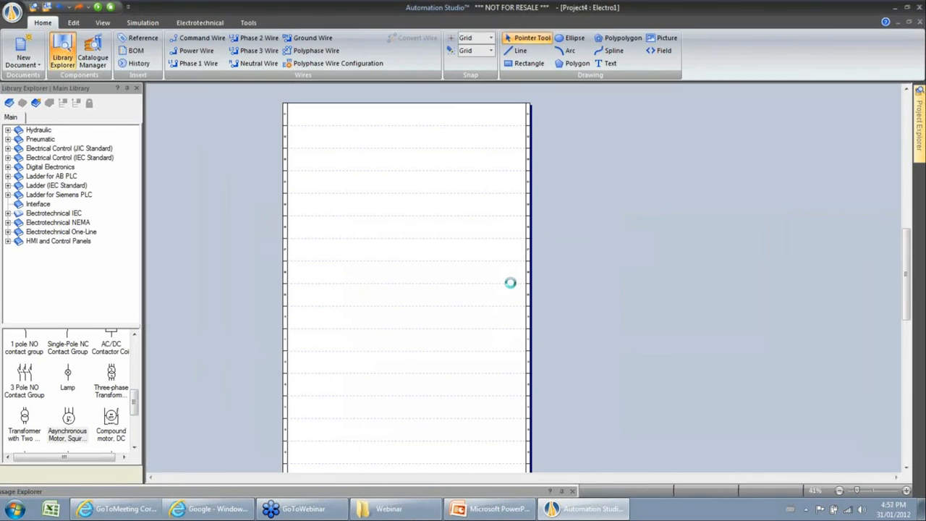
{"action": "mouse_move", "coordinate": [918, 137]}
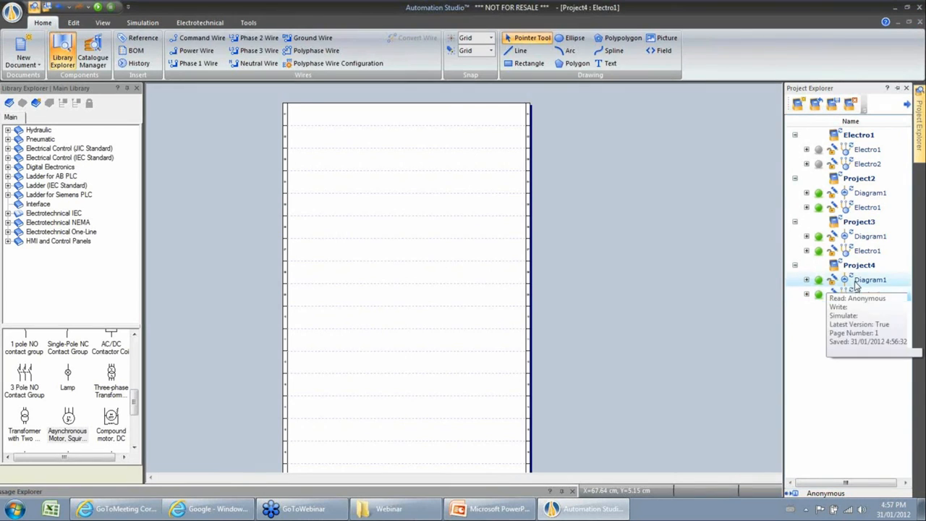
{"action": "left_click", "coordinate": [864, 280]}
{"action": "left_click", "coordinate": [857, 295]}
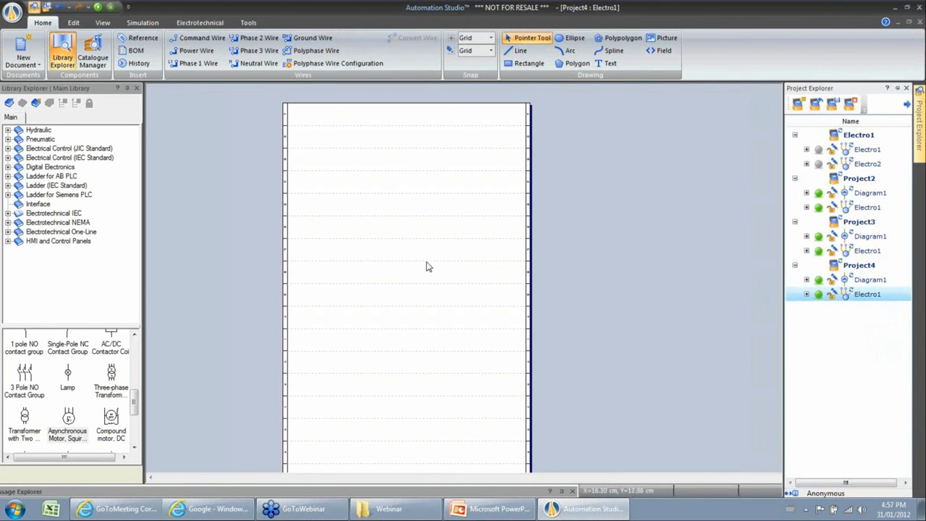
{"action": "scroll", "coordinate": [414, 249], "scroll_direction": "down", "scroll_amount": 2}
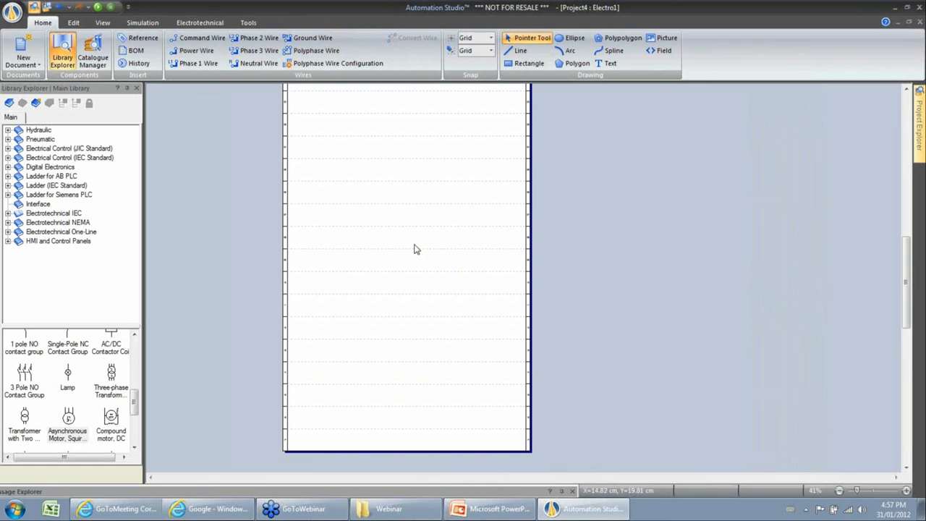
Step: Switch to the AS_Standards presentation in PowerPoint and show the Presentation Summary slide
{"action": "left_click", "coordinate": [484, 508]}
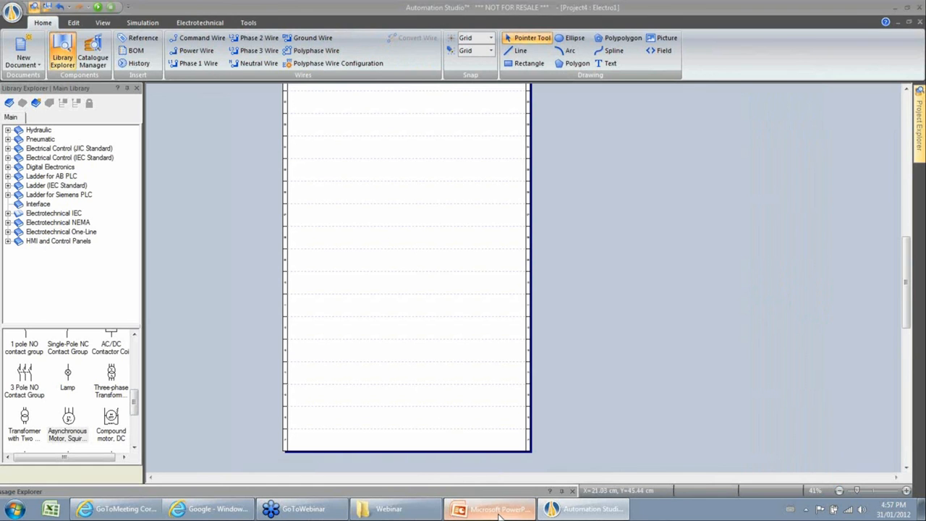
{"action": "key", "text": "Page_Up"}
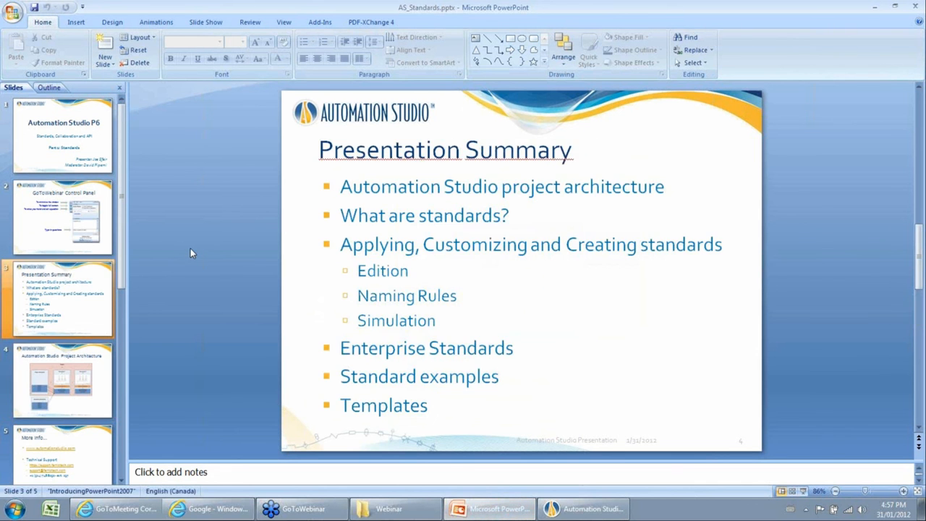
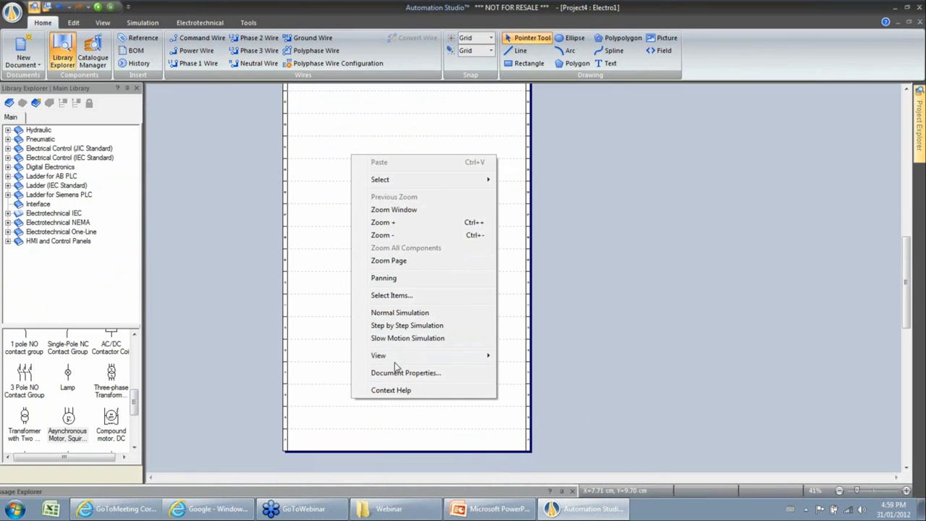
Step: In Automation Studio, set the title block of Electro1's ANSI B - Portrait page setup standard to Personalized and open it for editing
{"action": "left_click", "coordinate": [410, 375]}
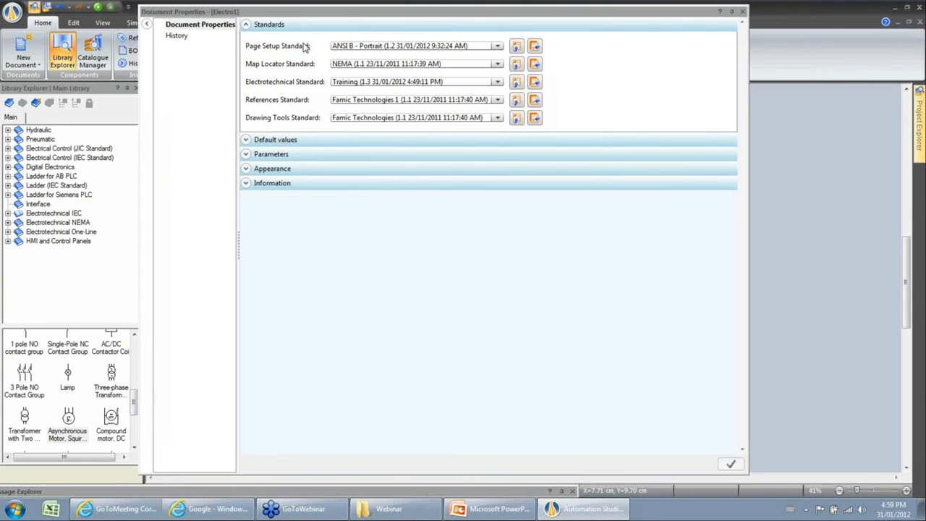
{"action": "left_click", "coordinate": [532, 50]}
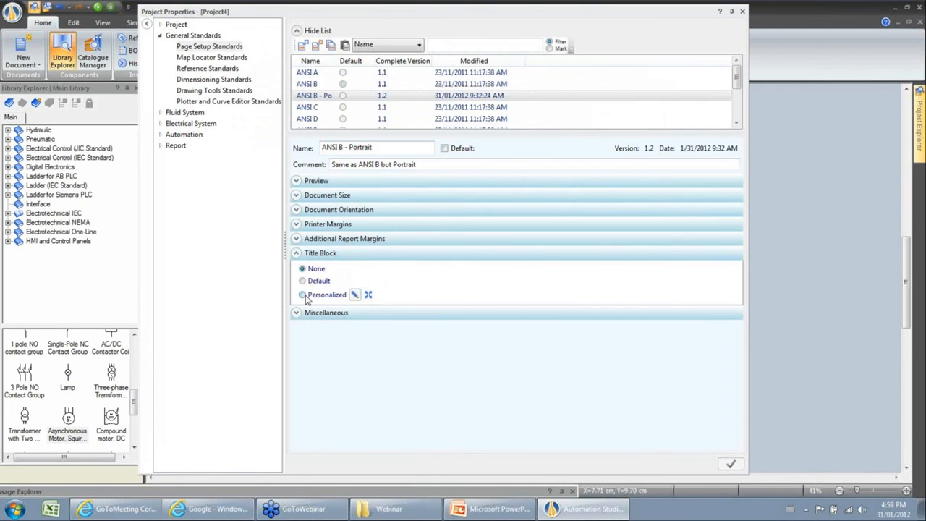
{"action": "left_click", "coordinate": [302, 295]}
{"action": "left_click", "coordinate": [354, 295]}
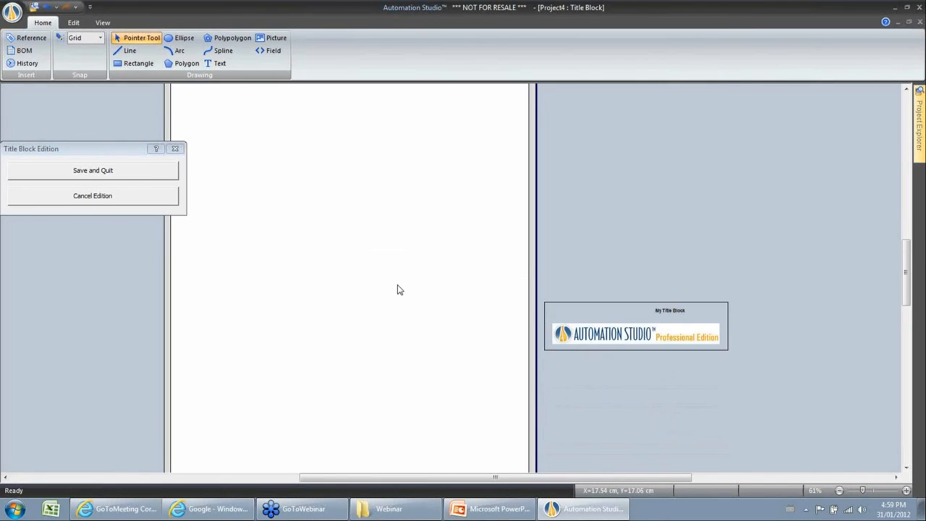
Step: Move the whole My Title Block group with its logo inside the page's lower-right corner and save the title block
{"action": "left_click_drag", "start_coordinate": [518, 193], "coordinate": [743, 370]}
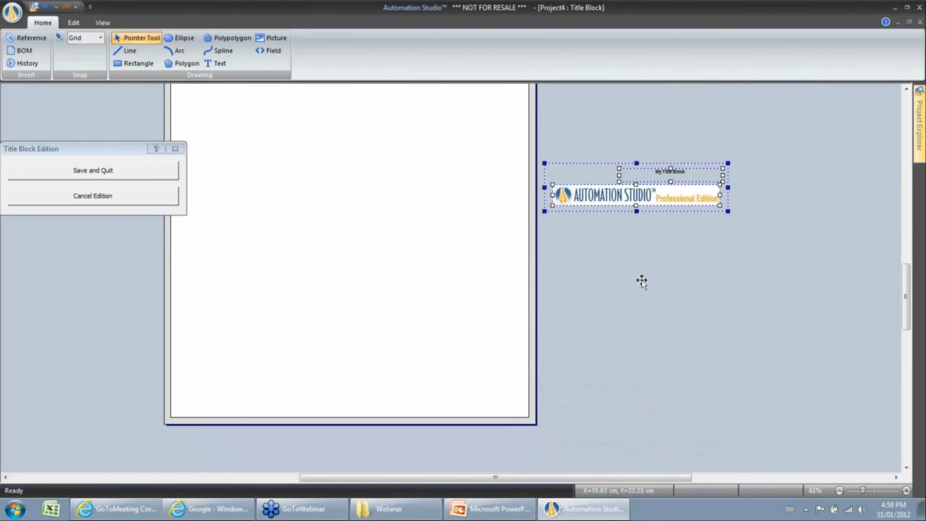
{"action": "mouse_move", "coordinate": [666, 149]}
{"action": "left_mouse_down"}
{"action": "mouse_move", "coordinate": [441, 327]}
{"action": "mouse_move", "coordinate": [463, 343]}
{"action": "left_mouse_up"}
{"action": "left_click", "coordinate": [77, 177]}
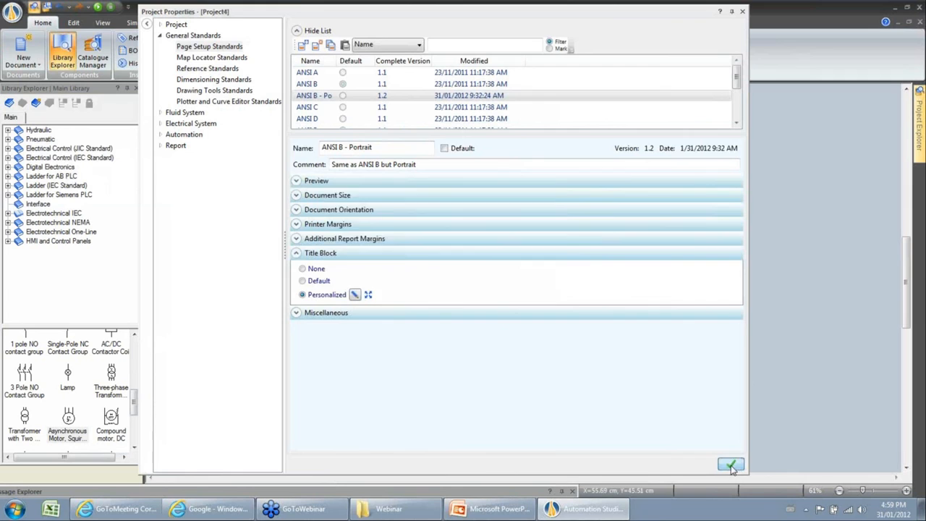
Step: Save the changes to the ANSI B - Portrait standard used by Electro1, close the project properties and view the page
{"action": "left_click", "coordinate": [731, 466]}
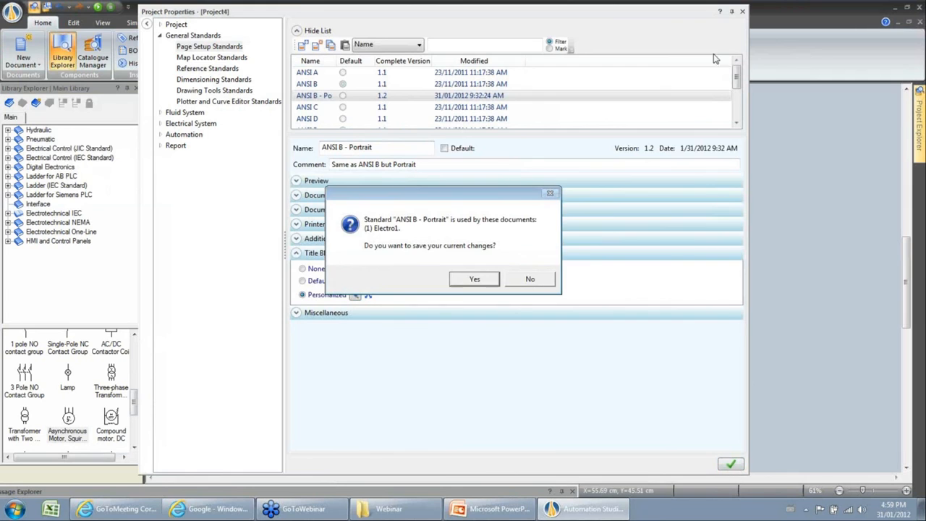
{"action": "left_click", "coordinate": [483, 282]}
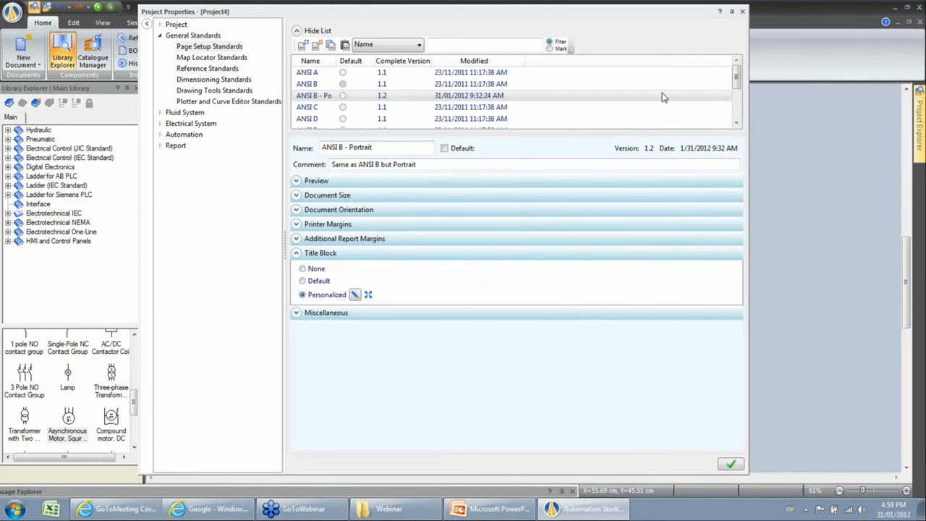
{"action": "left_click", "coordinate": [742, 12]}
{"action": "scroll", "coordinate": [470, 301], "scroll_direction": "down", "scroll_amount": 1}
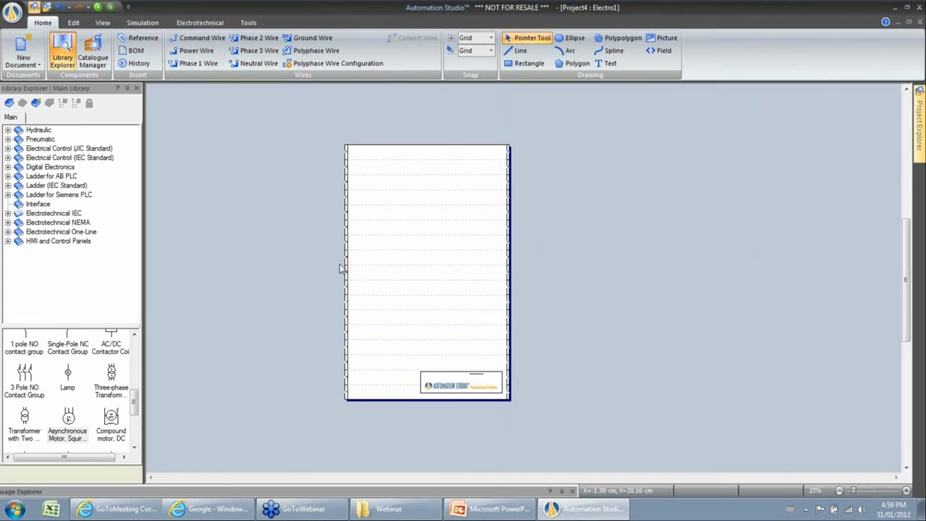
{"action": "left_click", "coordinate": [17, 16]}
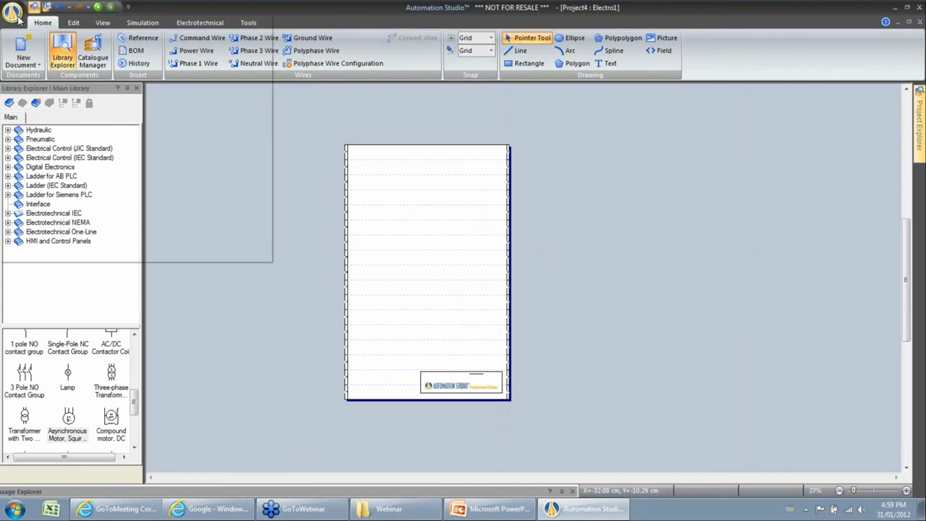
{"action": "mouse_move", "coordinate": [42, 102]}
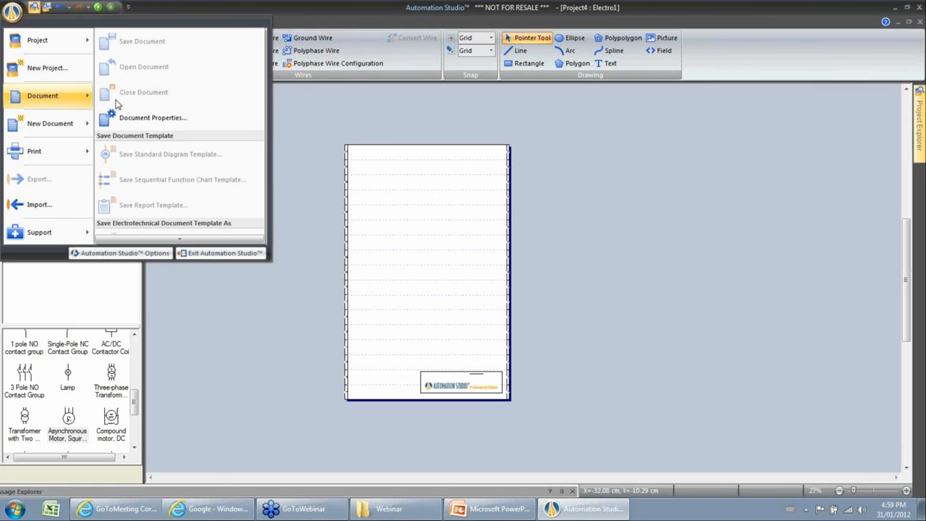
{"action": "scroll", "coordinate": [164, 175], "scroll_direction": "down", "scroll_amount": 3}
{"action": "scroll", "coordinate": [164, 178], "scroll_direction": "down", "scroll_amount": 1}
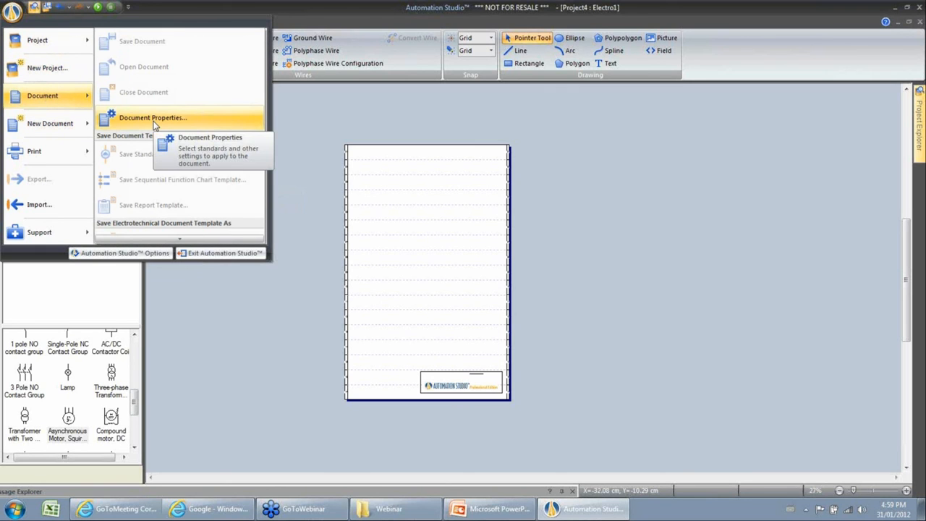
{"action": "scroll", "coordinate": [157, 127], "scroll_direction": "down", "scroll_amount": 2}
{"action": "scroll", "coordinate": [163, 131], "scroll_direction": "down", "scroll_amount": 2}
{"action": "left_click", "coordinate": [446, 219]}
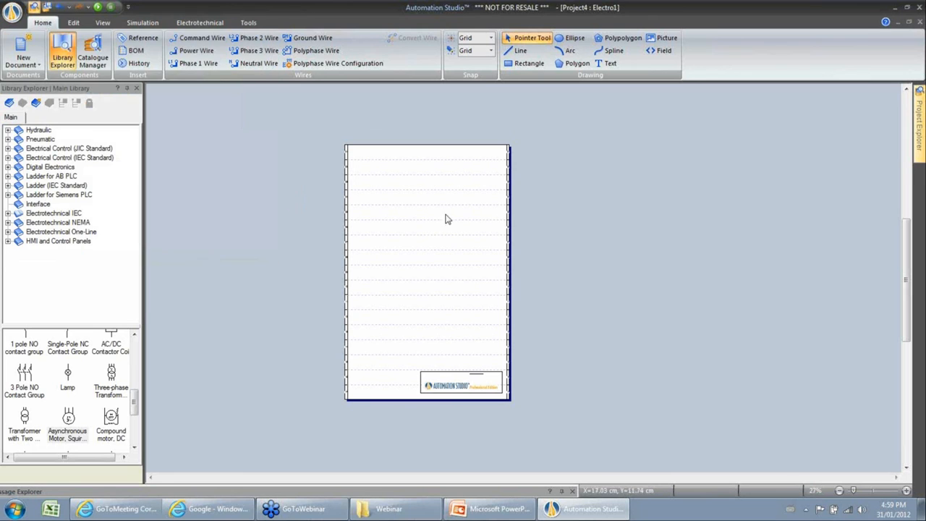
Step: Save the project as Demo23 in the Webinar folder
{"action": "left_click", "coordinate": [47, 9]}
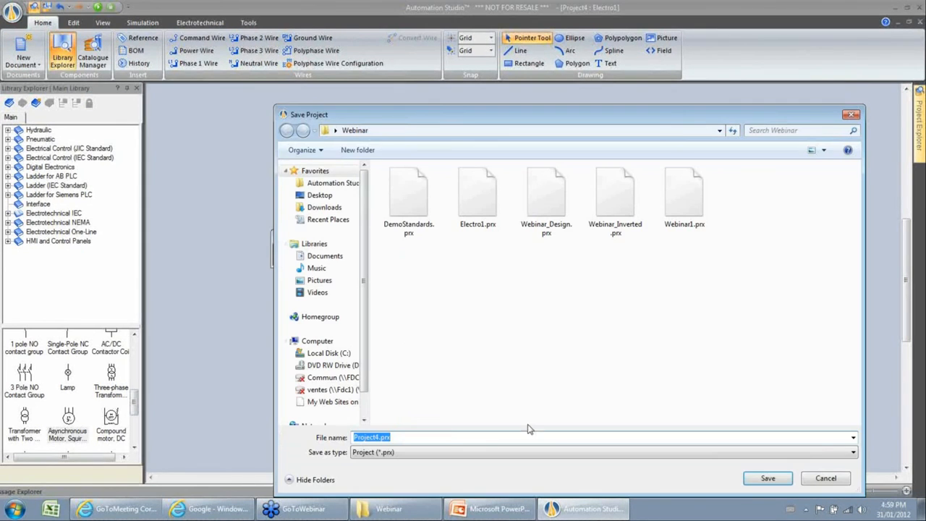
{"action": "type", "text": "Demo23"}
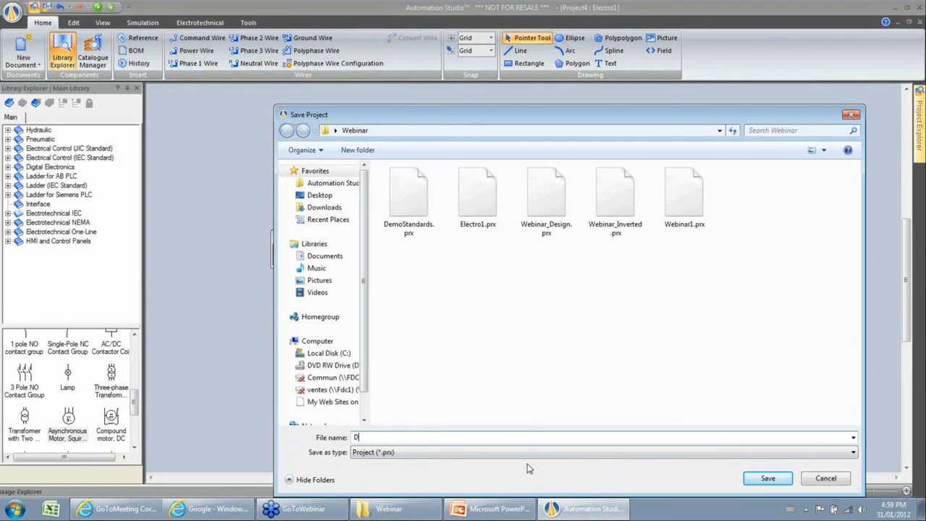
{"action": "key", "text": "Return"}
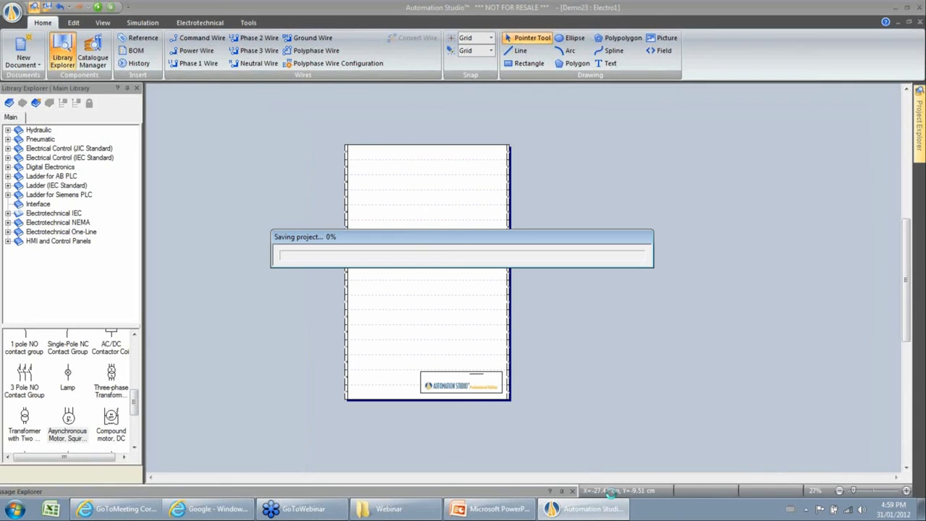
{"action": "left_click", "coordinate": [14, 13]}
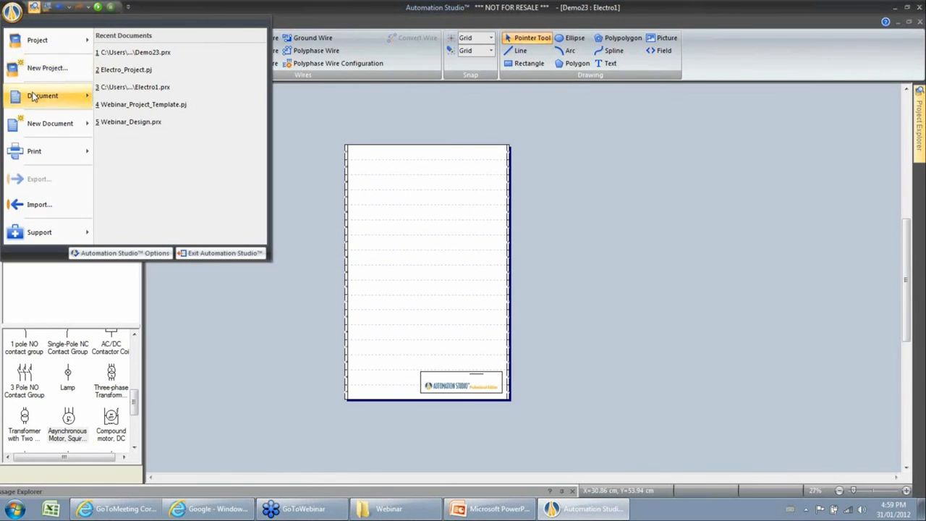
{"action": "mouse_move", "coordinate": [36, 97]}
{"action": "scroll", "coordinate": [166, 139], "scroll_direction": "down", "scroll_amount": 2}
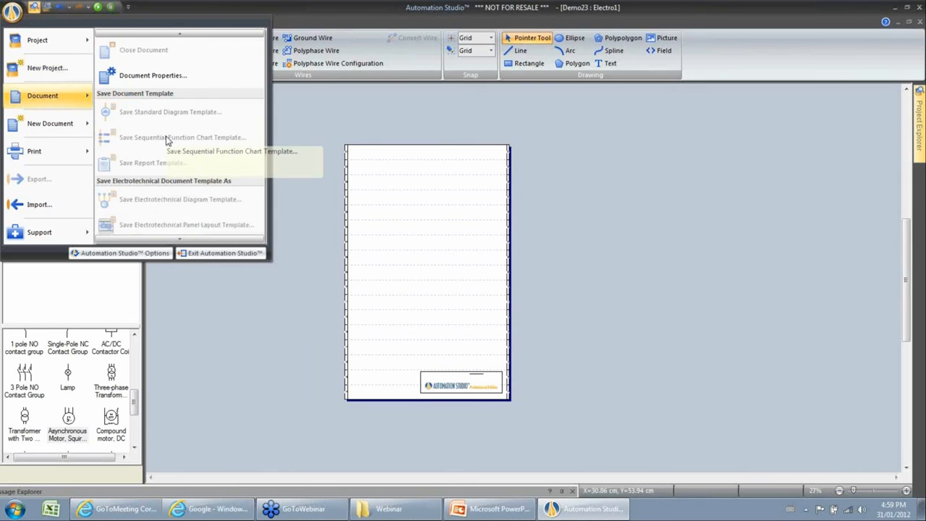
{"action": "scroll", "coordinate": [170, 150], "scroll_direction": "down", "scroll_amount": 2}
{"action": "left_click", "coordinate": [437, 244]}
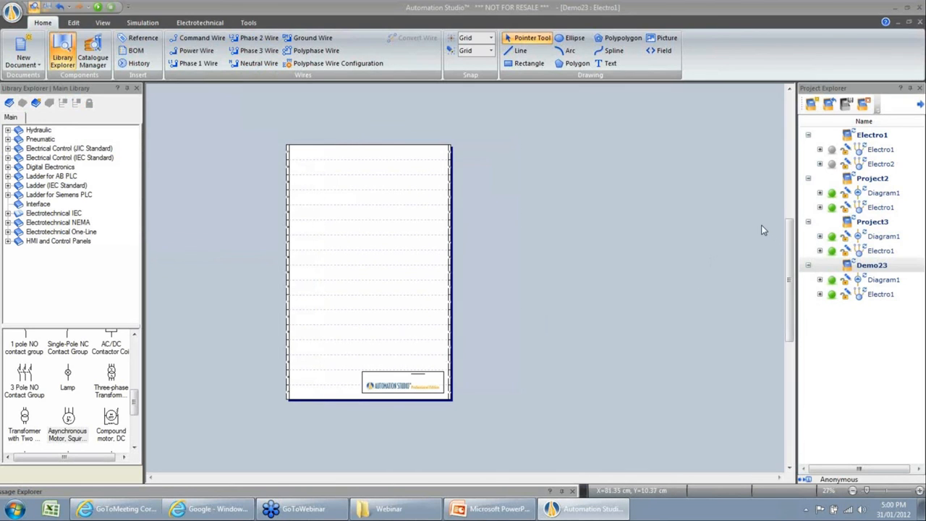
Step: Save the Electro1 document of the Demo23 project as an electrotechnical diagram template named Title_Block
{"action": "left_click", "coordinate": [869, 295]}
{"action": "left_click", "coordinate": [13, 13]}
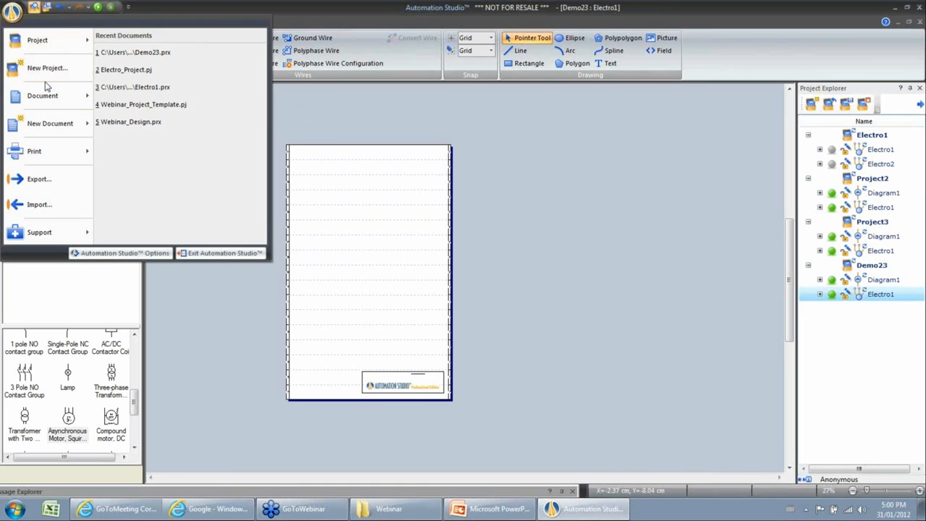
{"action": "mouse_move", "coordinate": [53, 106]}
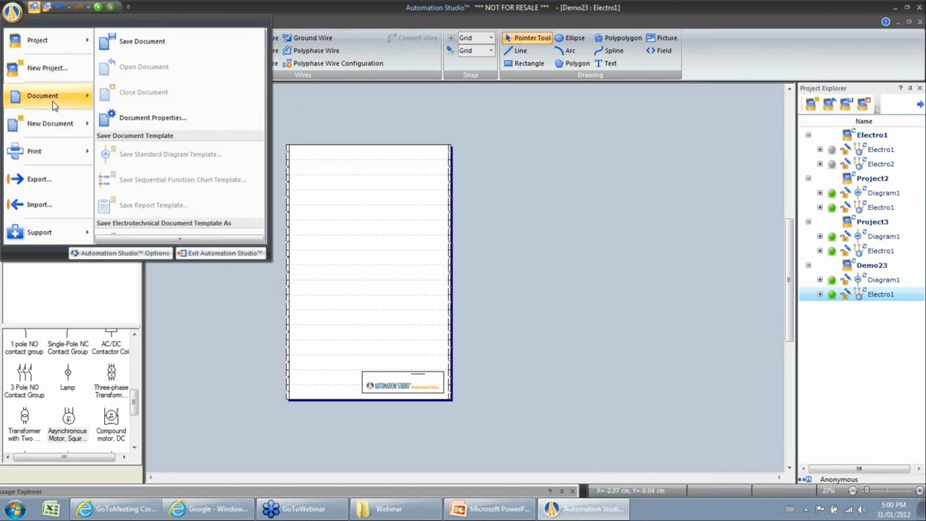
{"action": "scroll", "coordinate": [180, 157], "scroll_direction": "down", "scroll_amount": 3}
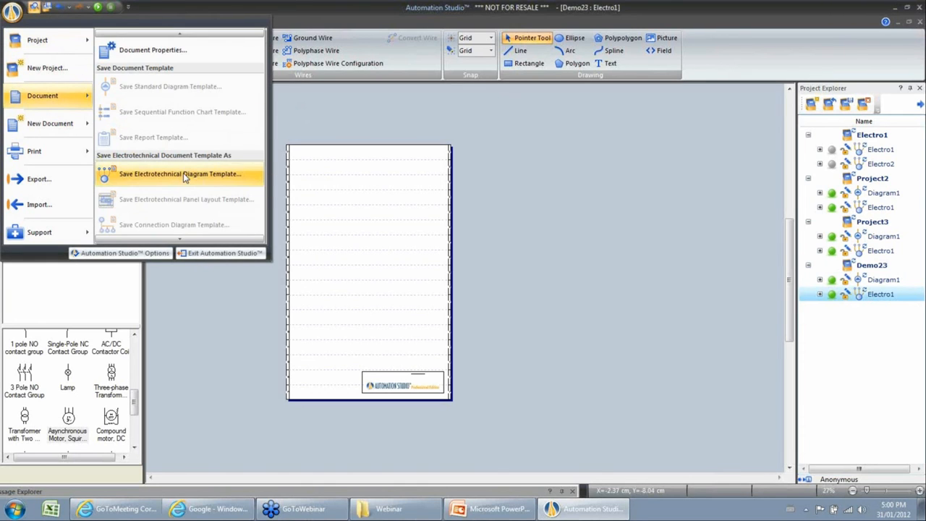
{"action": "left_click", "coordinate": [165, 178]}
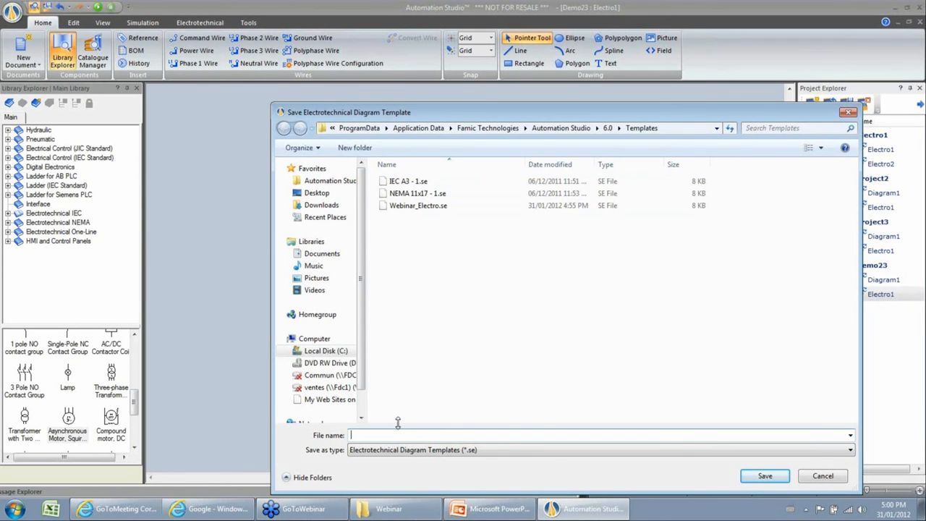
{"action": "type", "text": "Title_Block"}
{"action": "key", "text": "Return"}
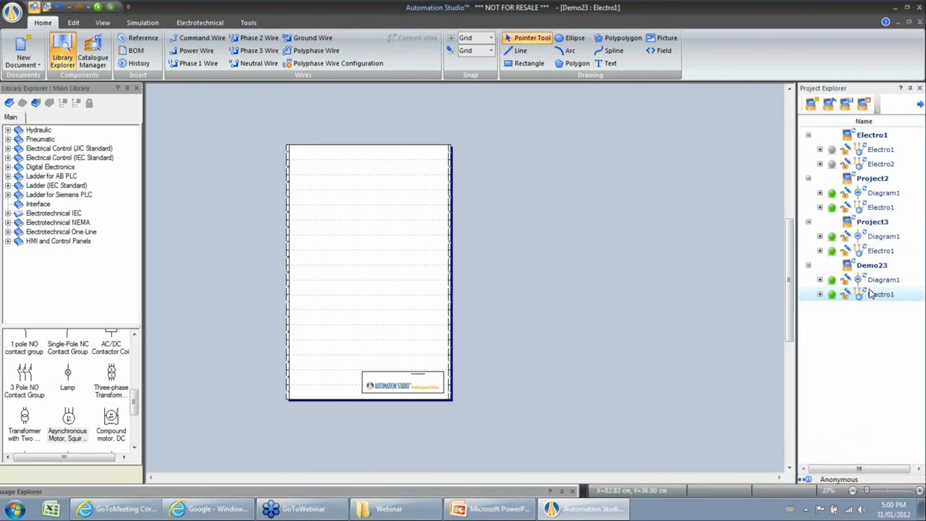
Step: Add an electrotechnical diagram based on the Title_Block.se template to the Demo23 project and inspect its title block up close
{"action": "left_click", "coordinate": [21, 56]}
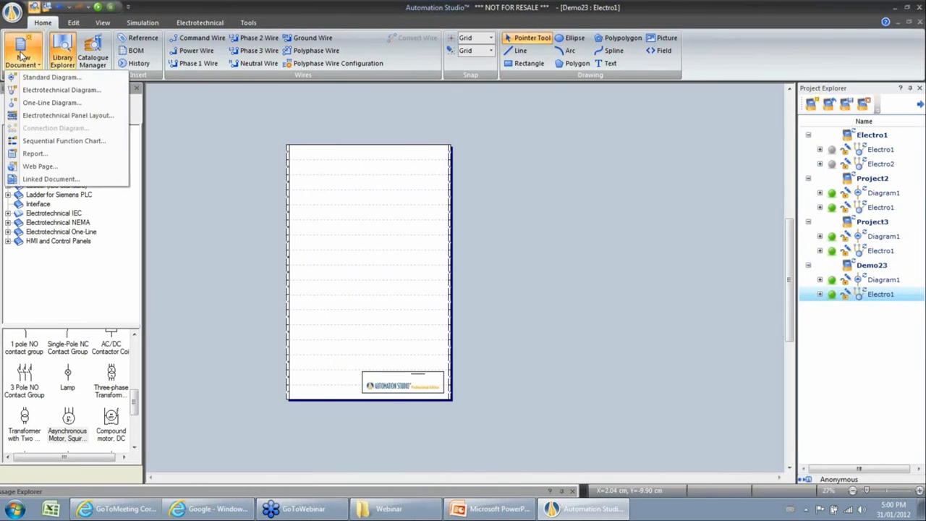
{"action": "left_click", "coordinate": [40, 91]}
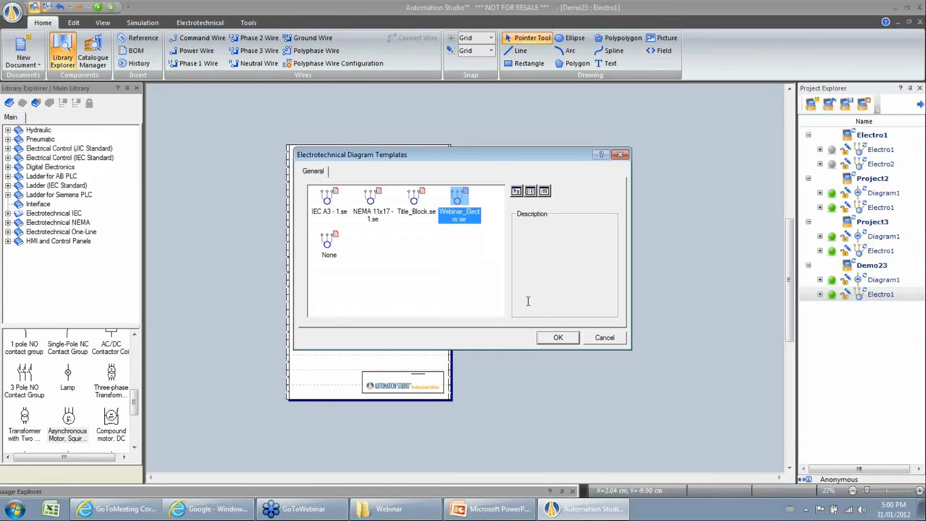
{"action": "left_click", "coordinate": [417, 207]}
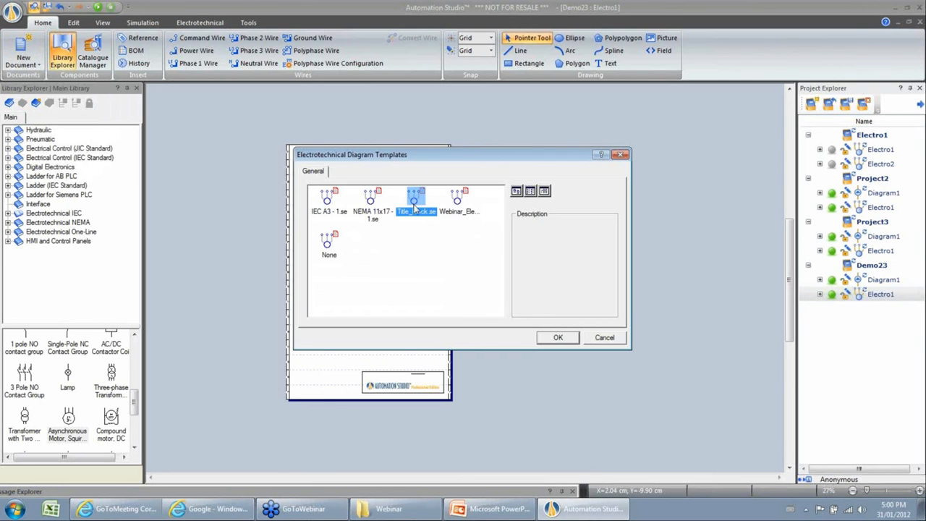
{"action": "left_click", "coordinate": [559, 336]}
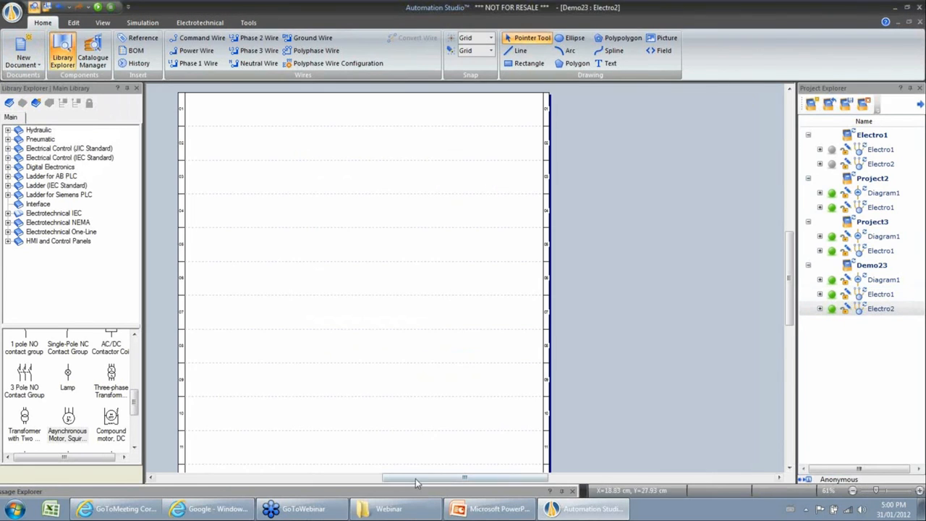
{"action": "scroll", "coordinate": [409, 393], "scroll_direction": "down", "scroll_amount": 5}
{"action": "scroll", "coordinate": [368, 326], "scroll_direction": "down", "scroll_amount": 2, "text": "ctrl"}
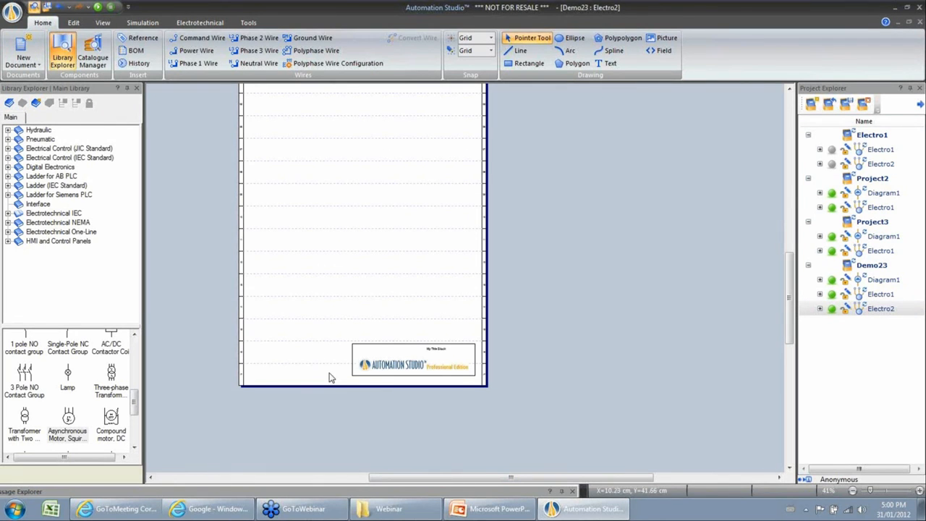
{"action": "scroll", "coordinate": [437, 351], "scroll_direction": "up", "scroll_amount": 4, "text": "ctrl"}
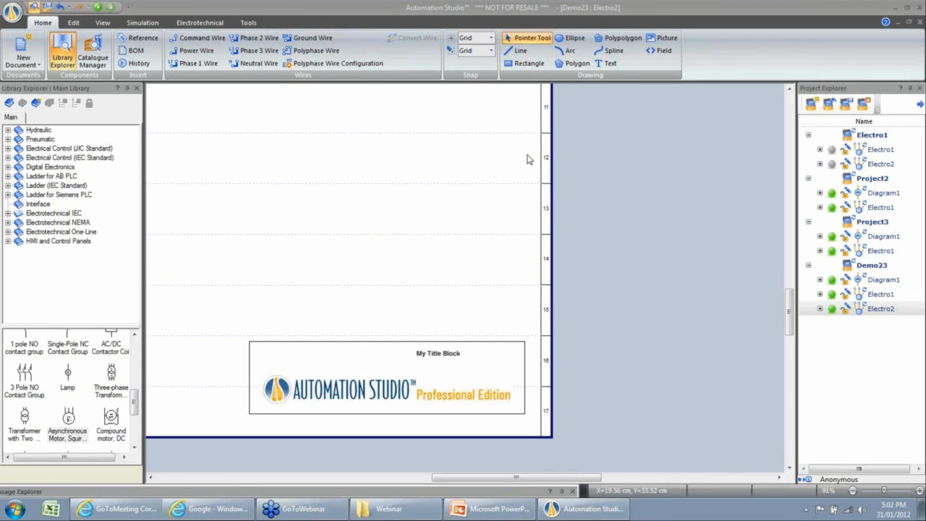
Step: Switch to PowerPoint, run the AS_Standards presentation as a slide show and advance to the More Info slide
{"action": "left_click", "coordinate": [488, 508]}
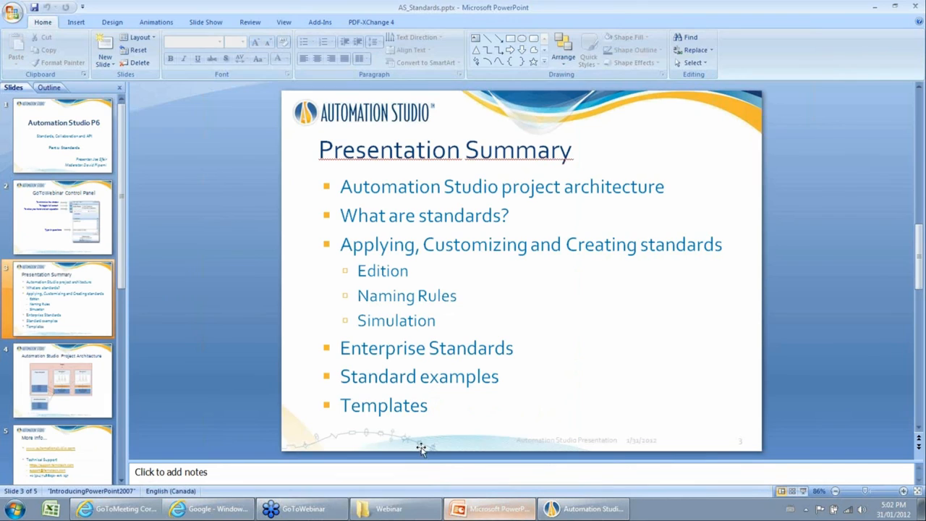
{"action": "scroll", "coordinate": [235, 308], "scroll_direction": "down", "scroll_amount": 2}
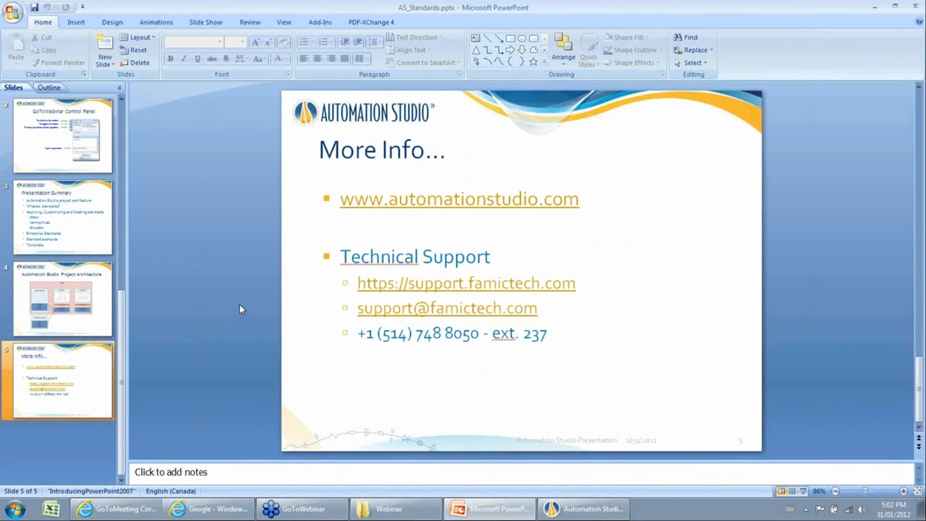
{"action": "key", "text": "F5"}
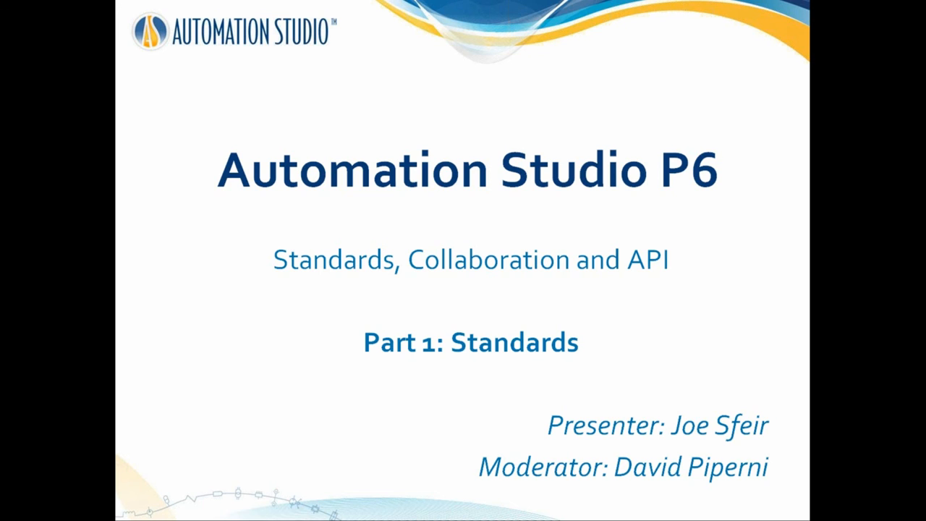
{"action": "key", "text": "Right"}
{"action": "key", "text": "Right"}
{"action": "key", "text": "Right"}
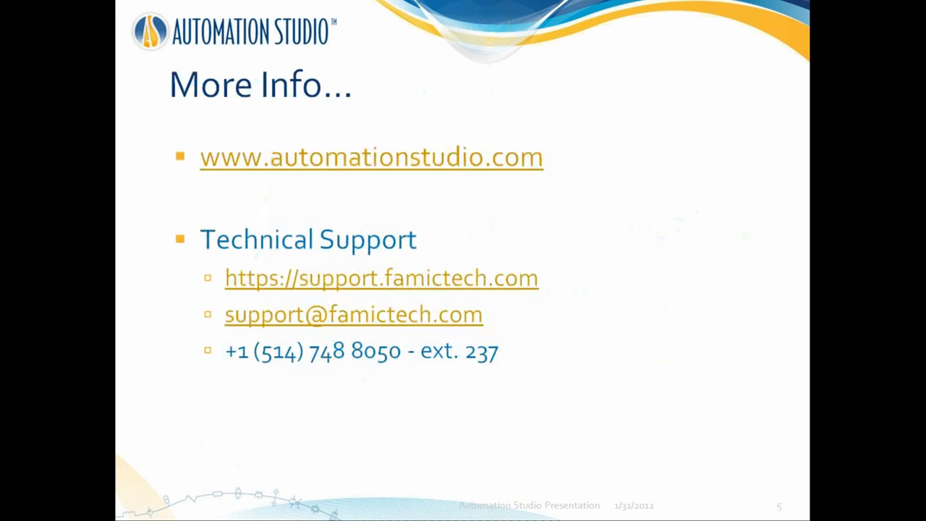